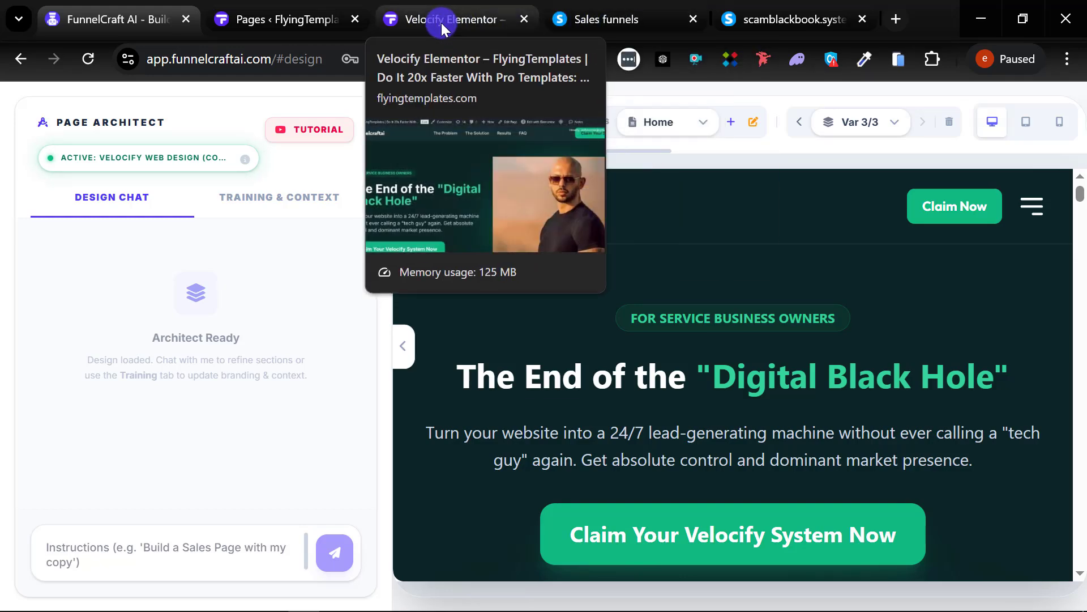
Review the published Velocify landing page in its Elementor version and its systeme.io version.
click(440, 23)
scroll(525, 308, down, 10)
scroll(512, 361, up, 10)
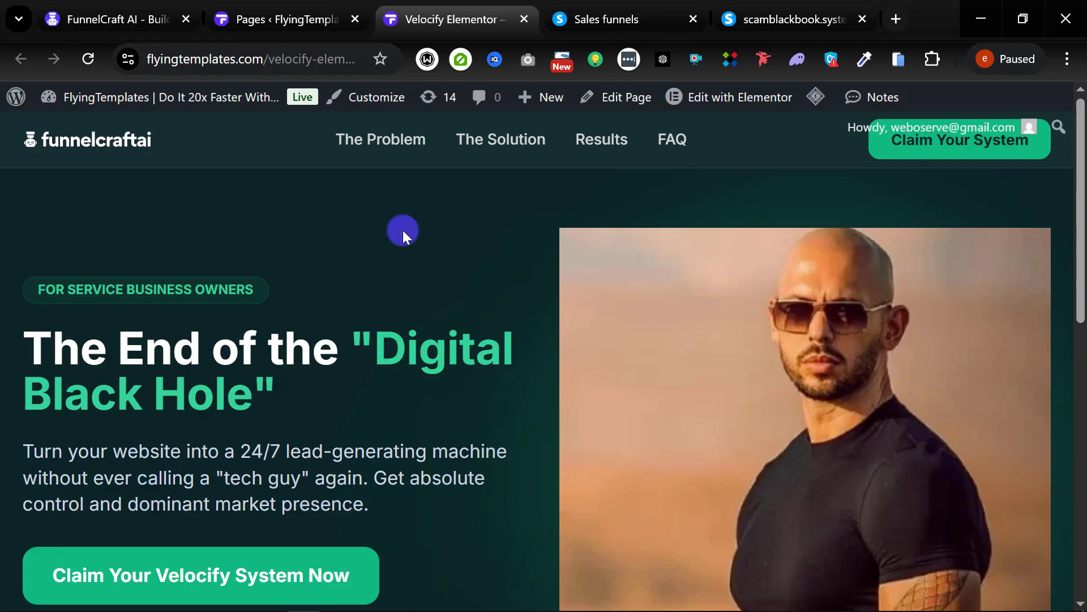
click(586, 19)
click(803, 22)
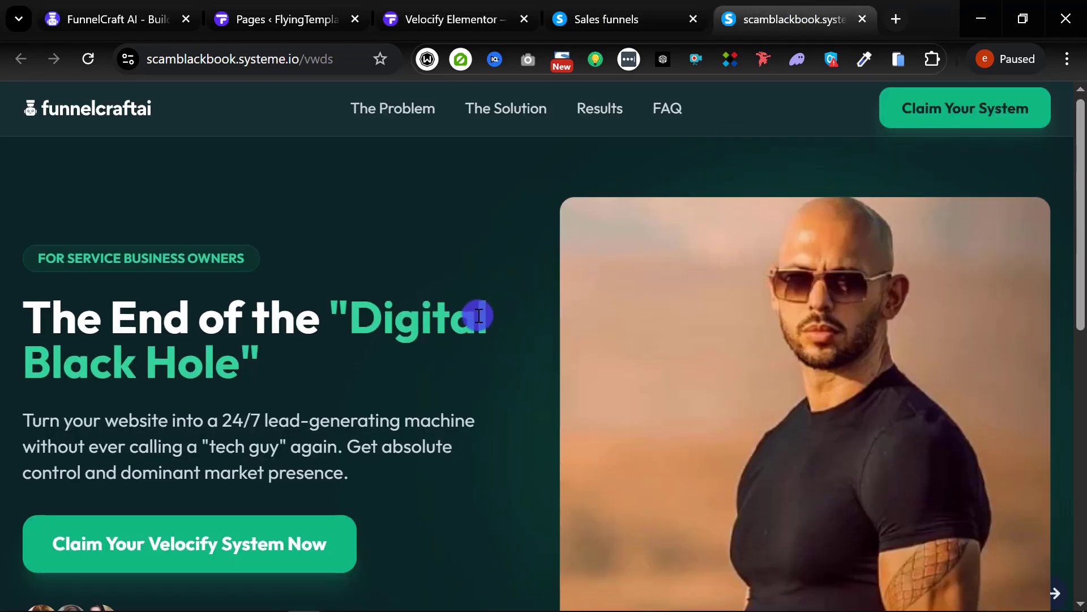
scroll(476, 317, down, 8)
scroll(467, 345, up, 10)
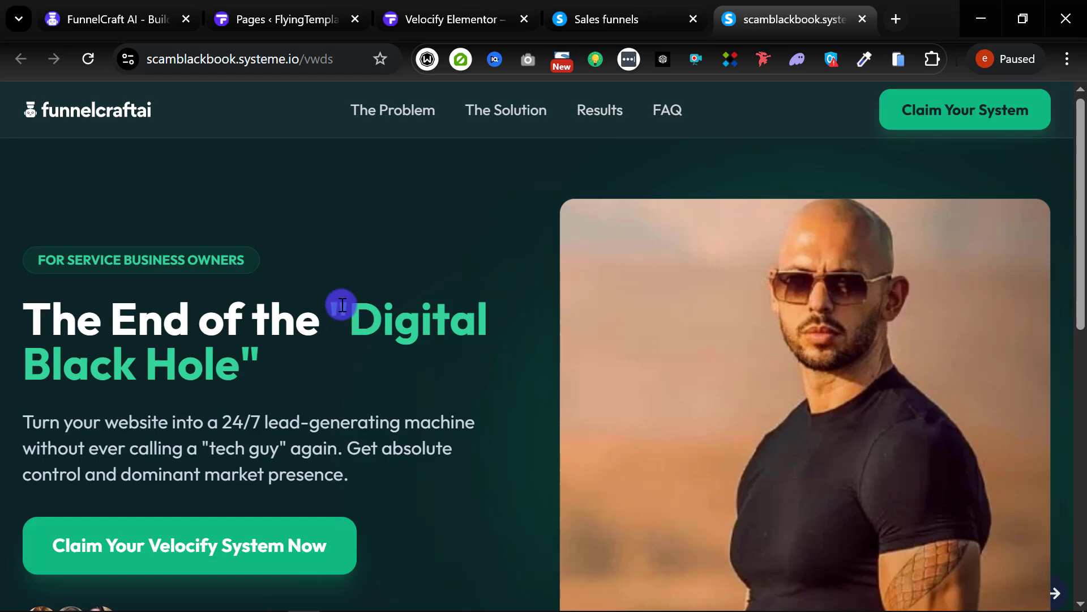
Return to FunnelCraft AI, collapse the chat sidebar, and review the Deploy to Web options for the page.
click(86, 14)
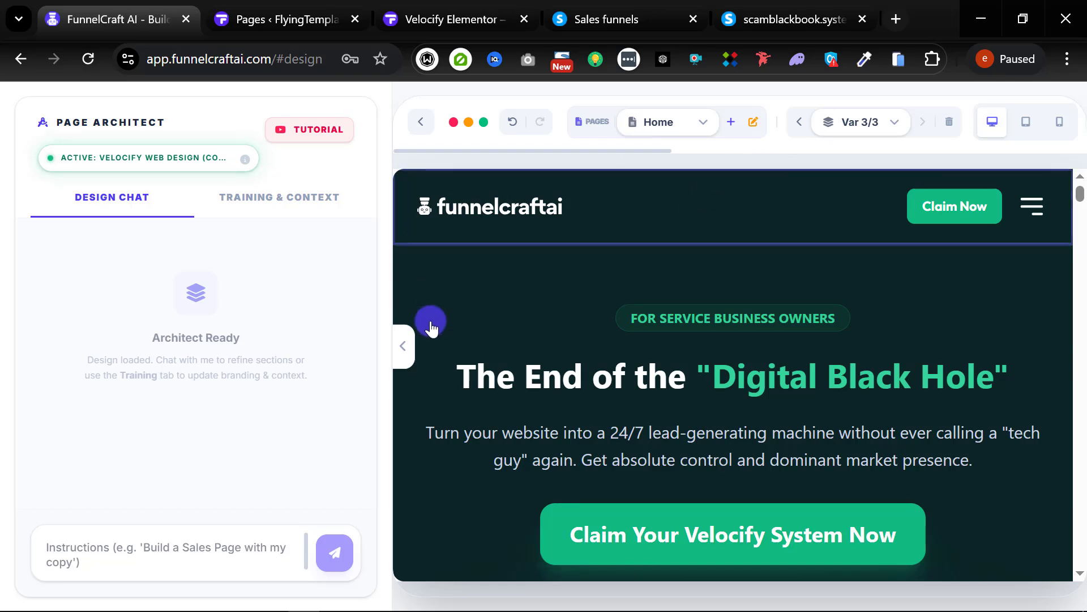
click(403, 358)
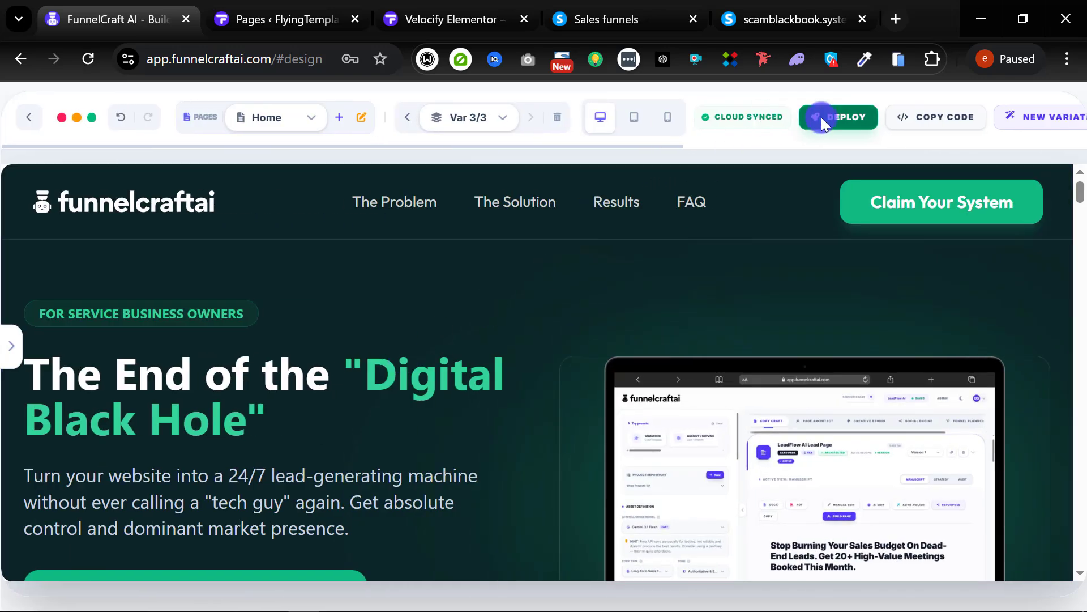
click(821, 117)
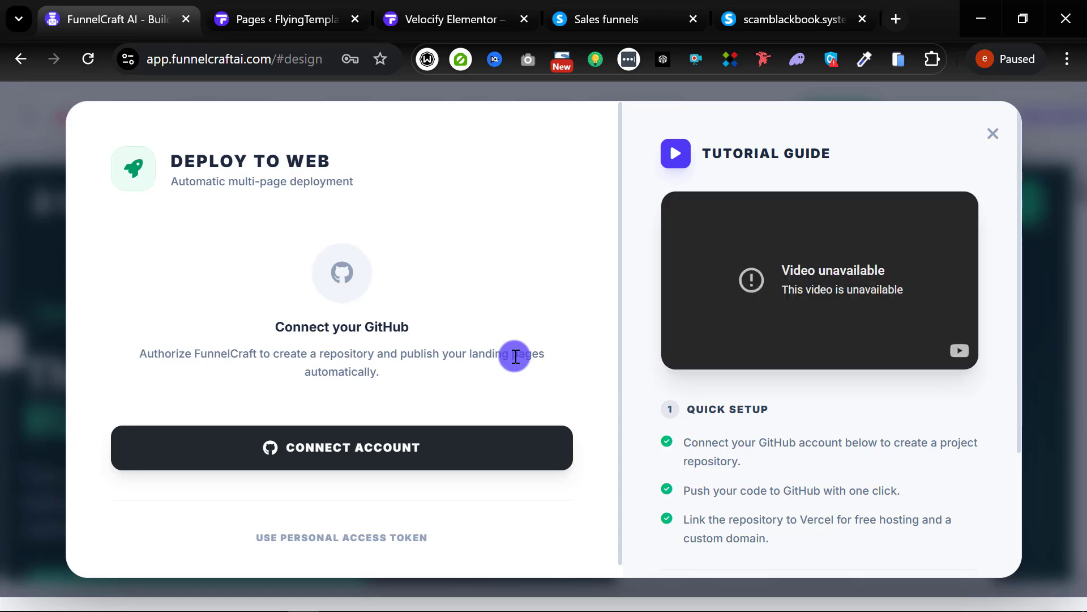
scroll(546, 390, down, 1)
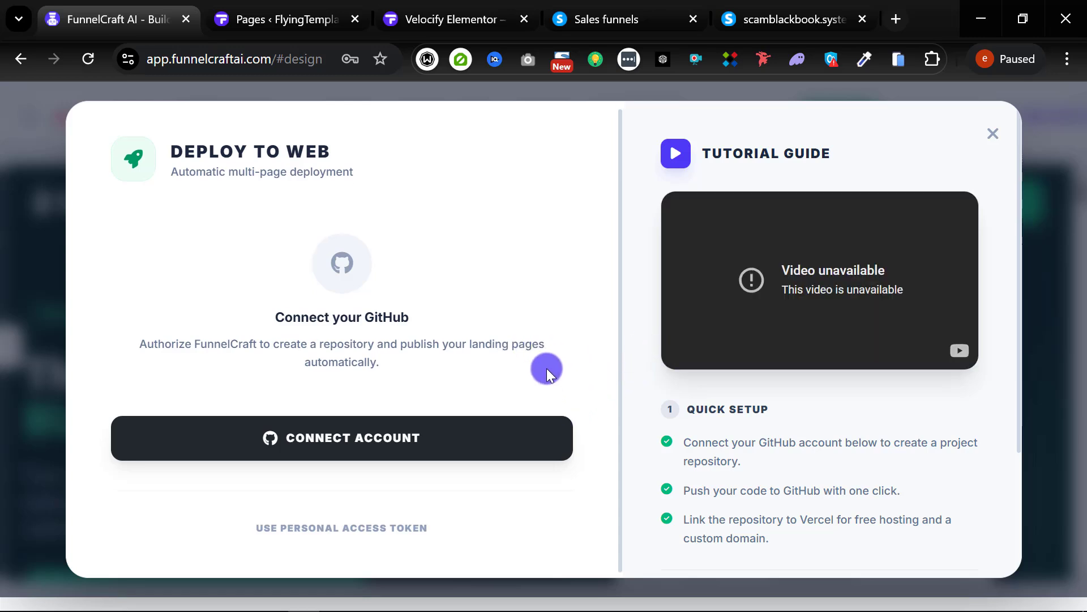
click(993, 137)
click(834, 121)
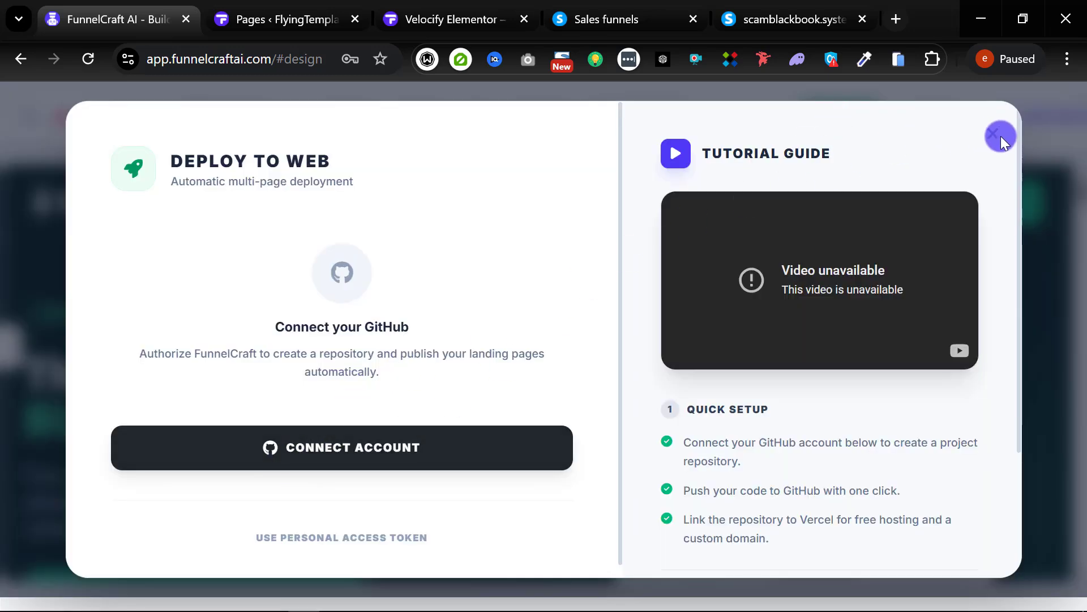
click(997, 135)
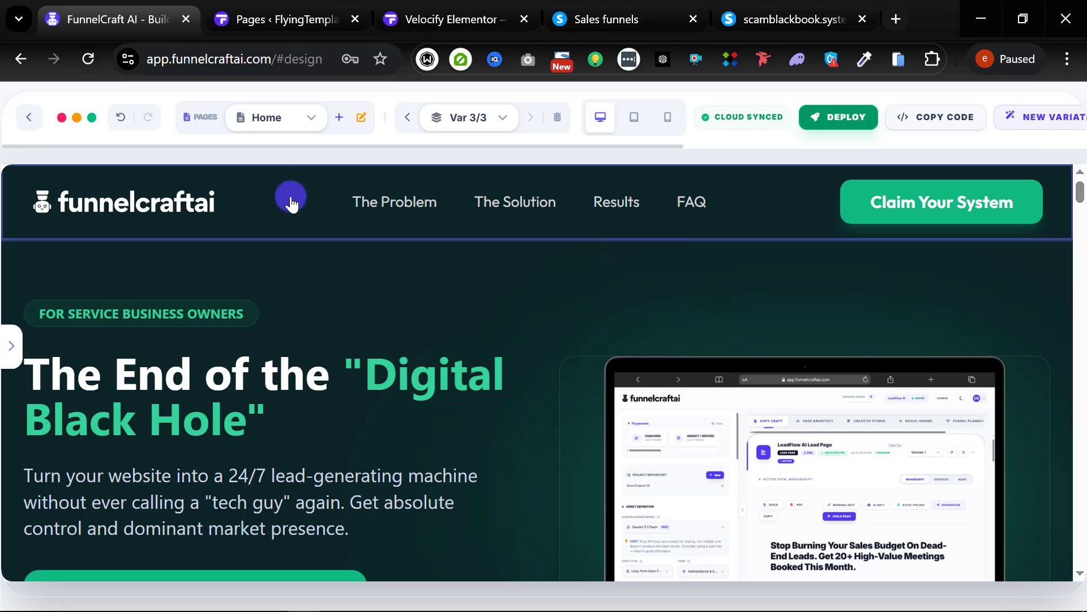
Open the page's code export, review the split-scripts version, and copy the full one-click paste code.
drag(504, 144, 644, 143)
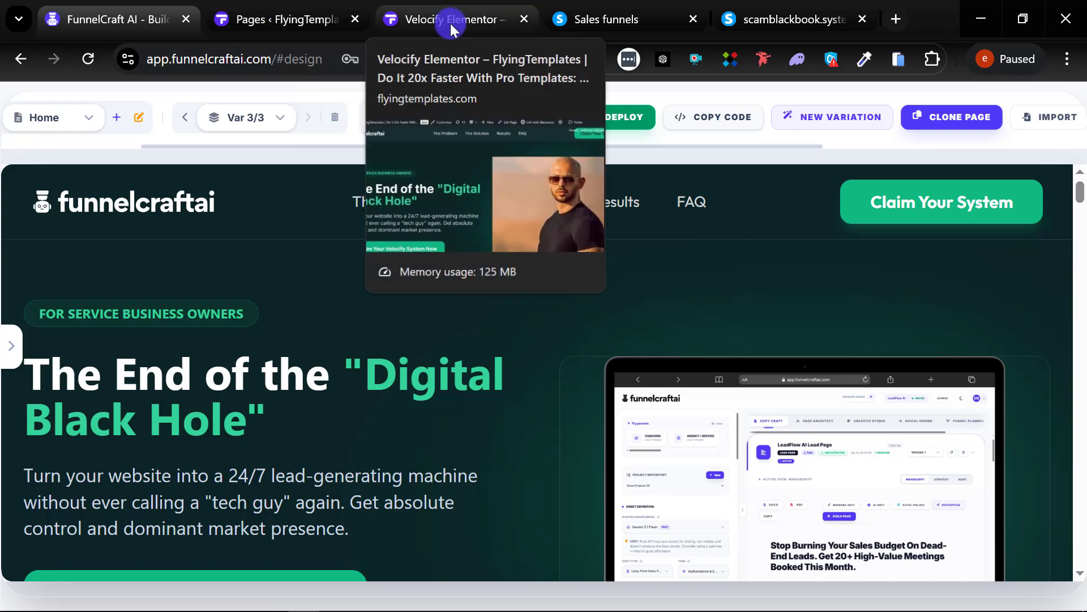
click(715, 119)
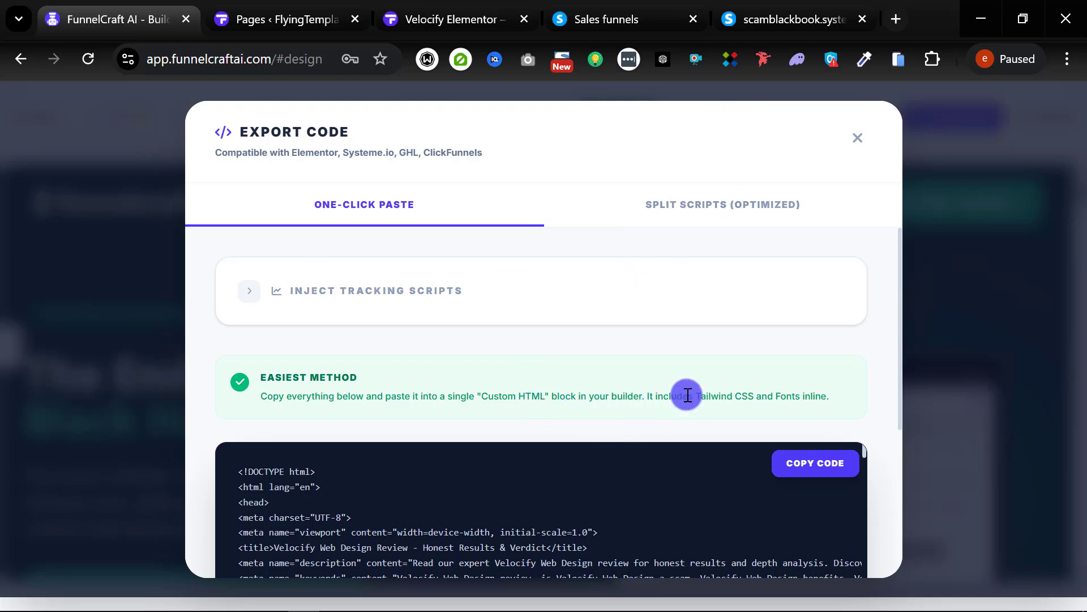
scroll(812, 417, down, 6)
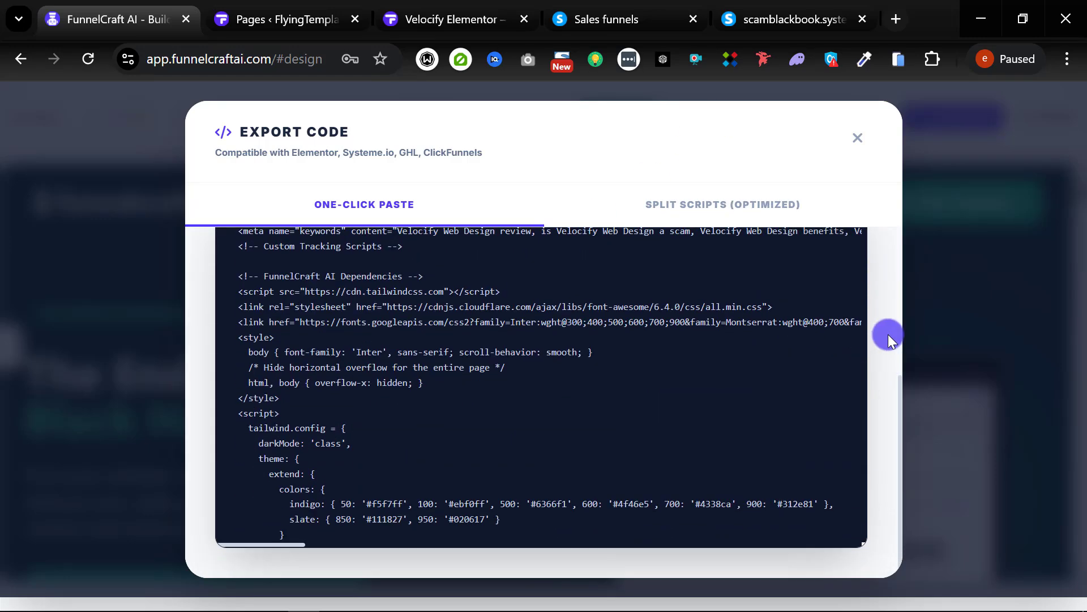
click(715, 202)
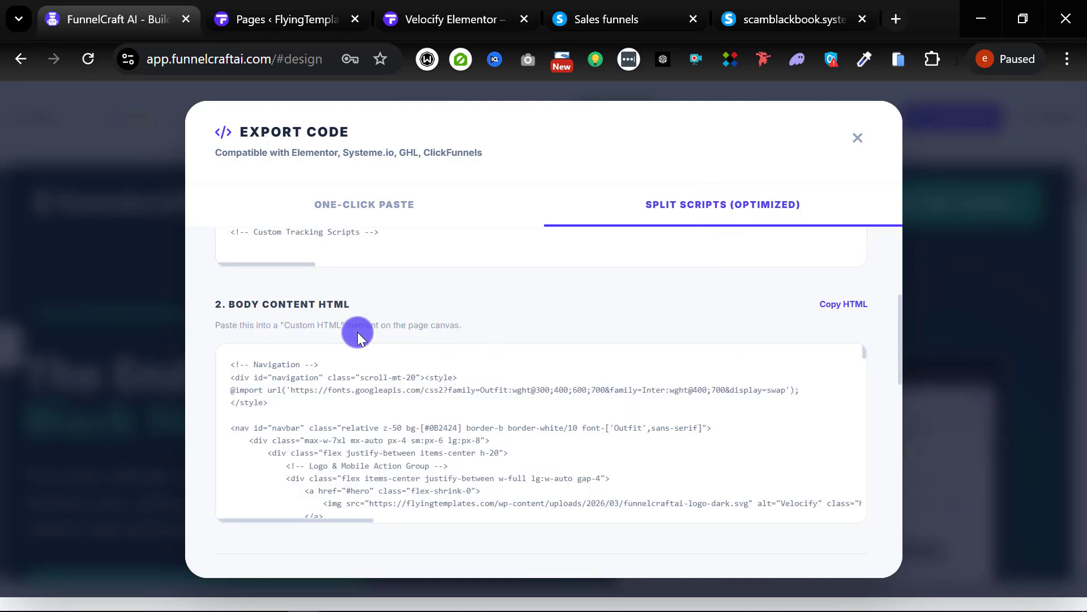
click(344, 202)
scroll(717, 358, up, 5)
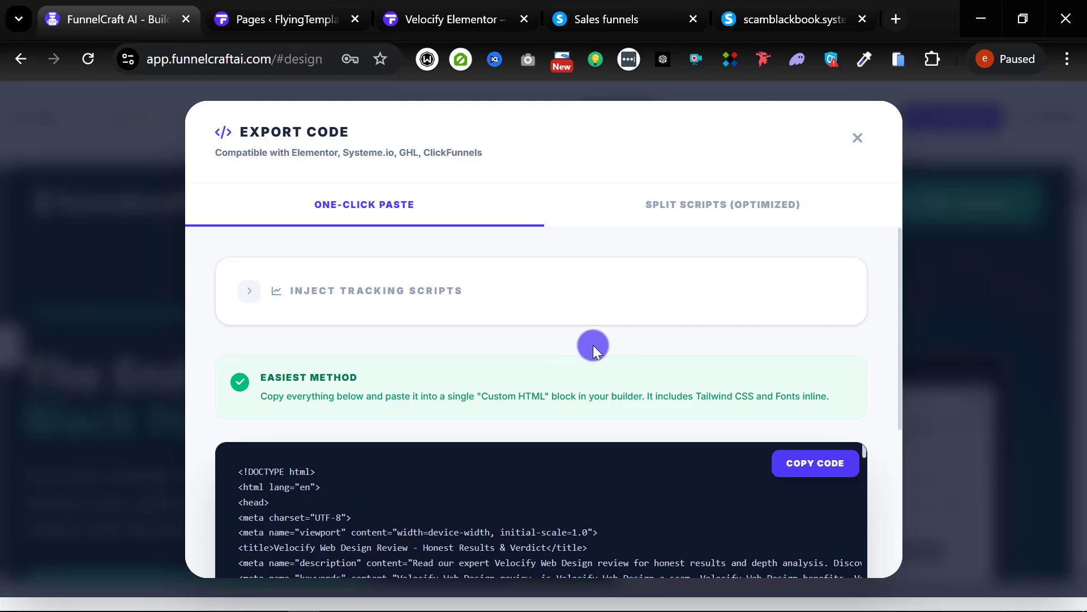
click(795, 468)
Switch to WordPress, open the Velocify Elementor page for editing, and view the live Velocify Website Design Service page in a new tab.
click(440, 17)
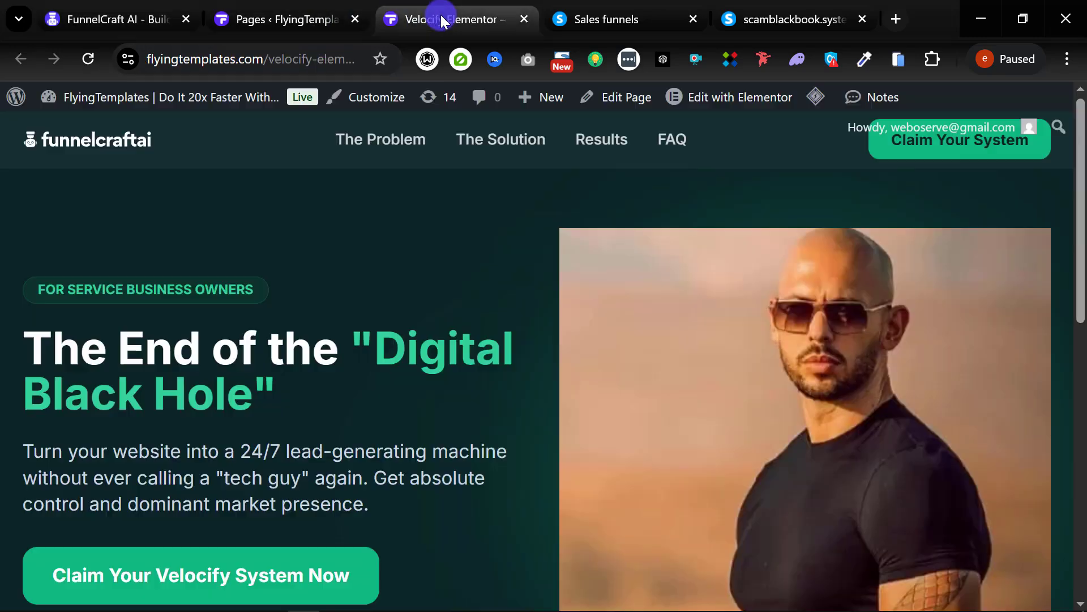
click(620, 106)
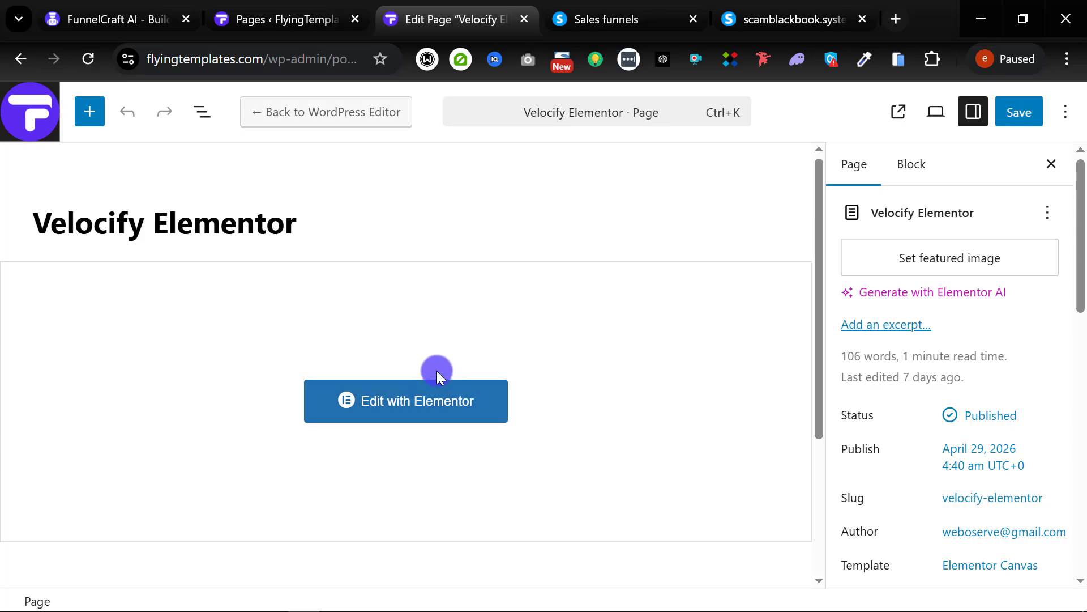
click(280, 22)
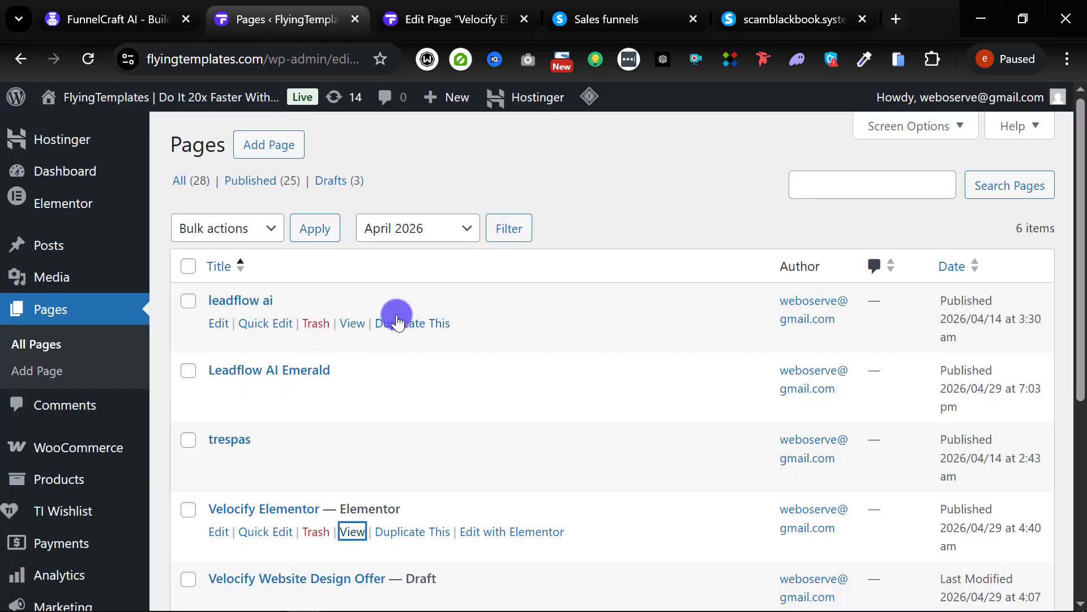
scroll(386, 290, down, 3)
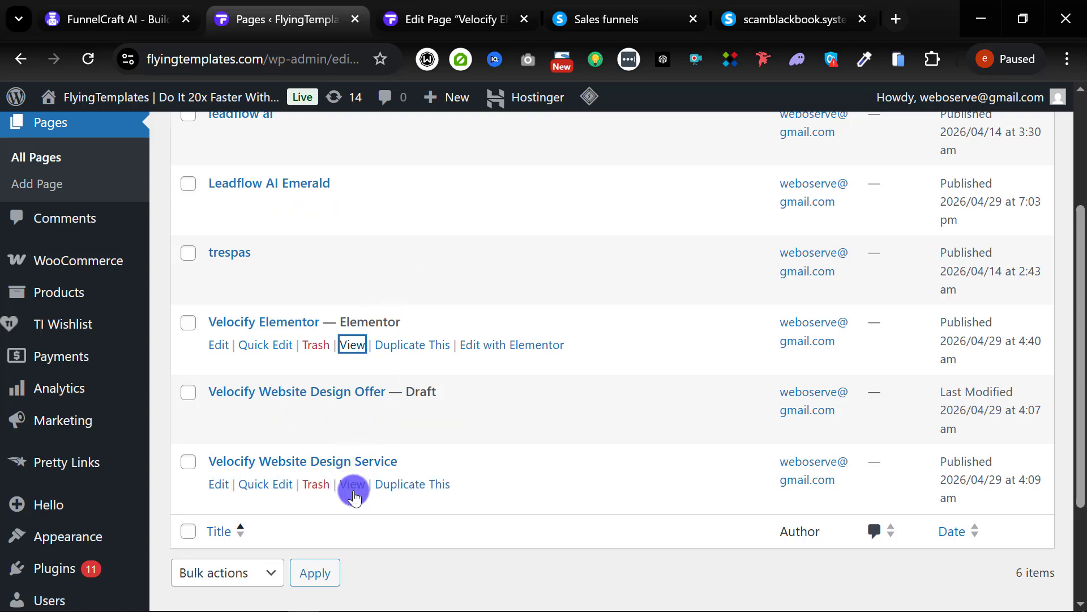
ctrl+click(351, 484)
click(359, 19)
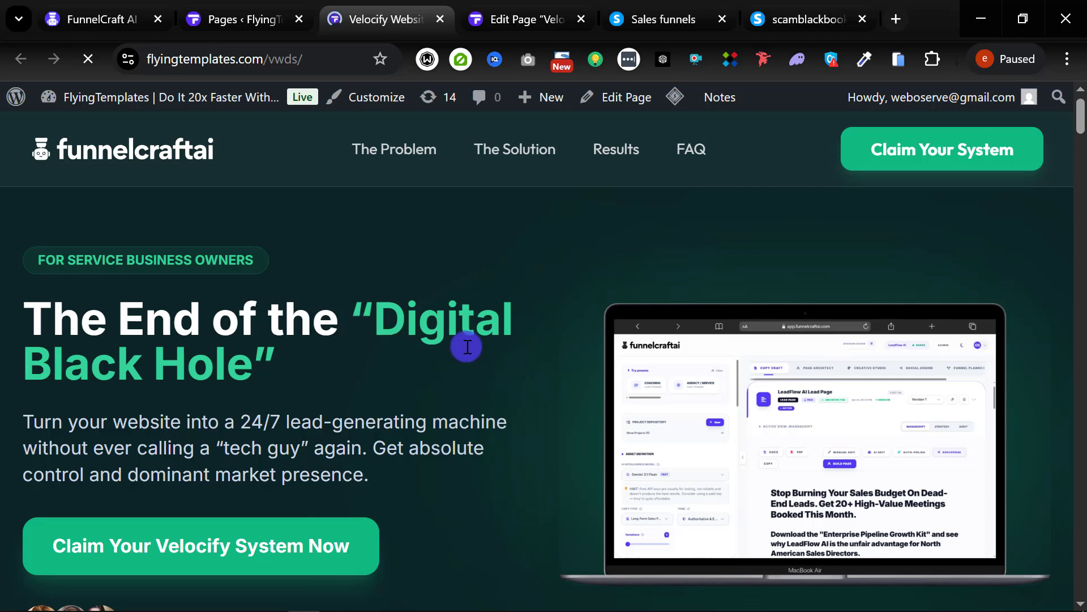
scroll(477, 368, down, 5)
scroll(478, 368, down, 4)
drag(1081, 172, 1079, 105)
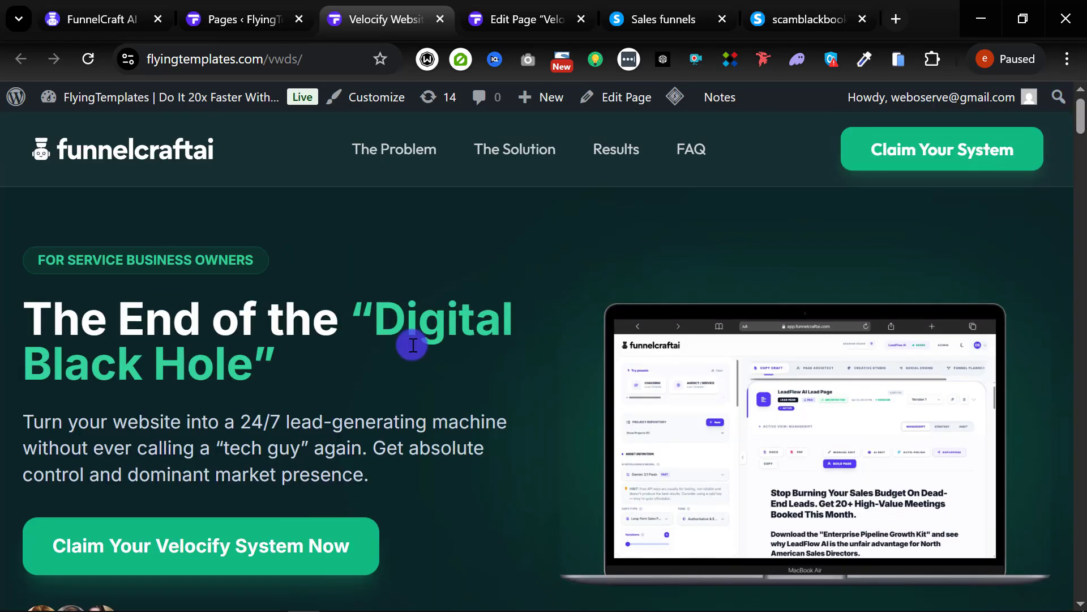
Close the code export dialog in FunnelCraft AI and the browser tab with the Velocify Elementor page editor.
click(93, 19)
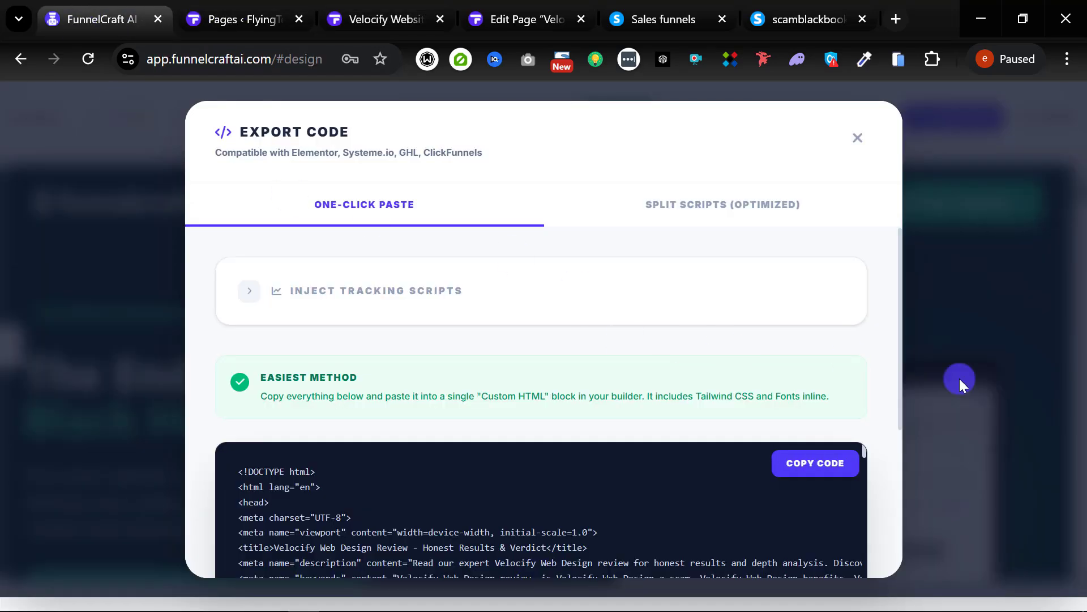
click(858, 137)
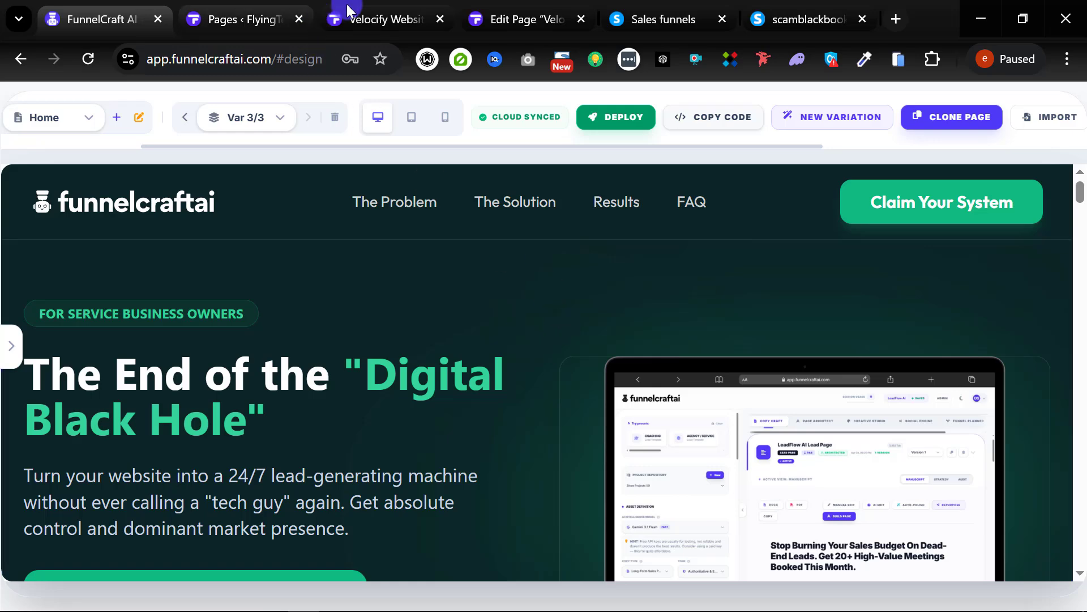
click(394, 14)
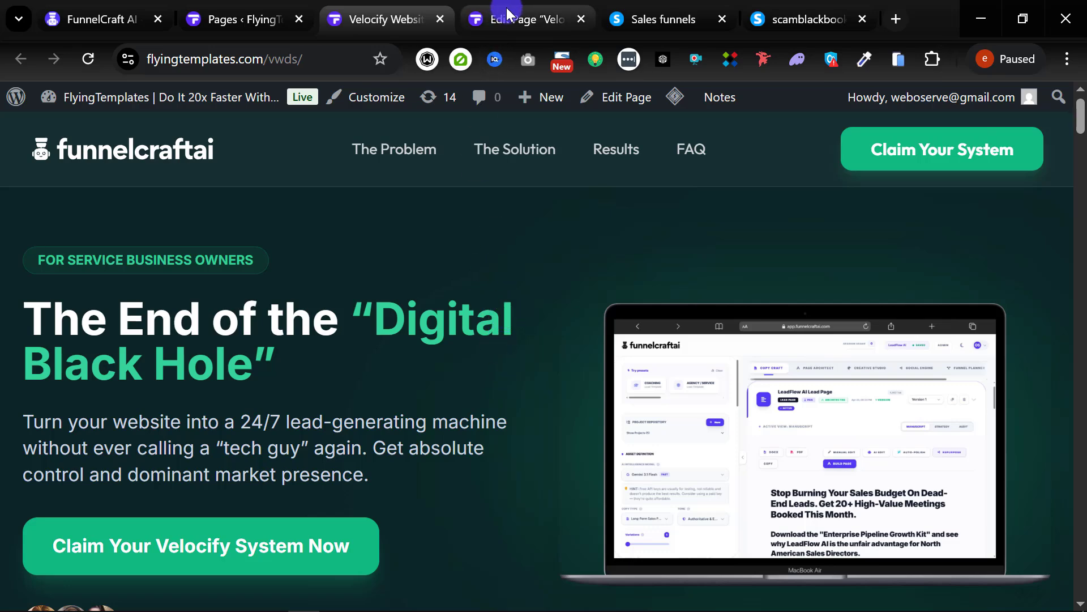
click(580, 19)
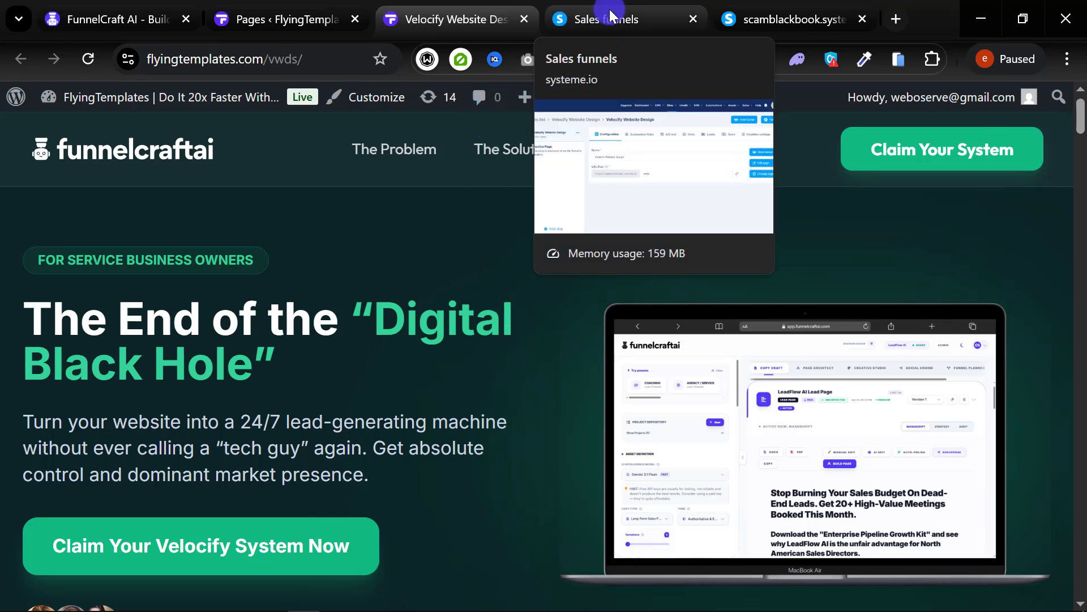
Copy the header/tracking code from the split-scripts export of the Home page in FunnelCraft AI.
click(105, 20)
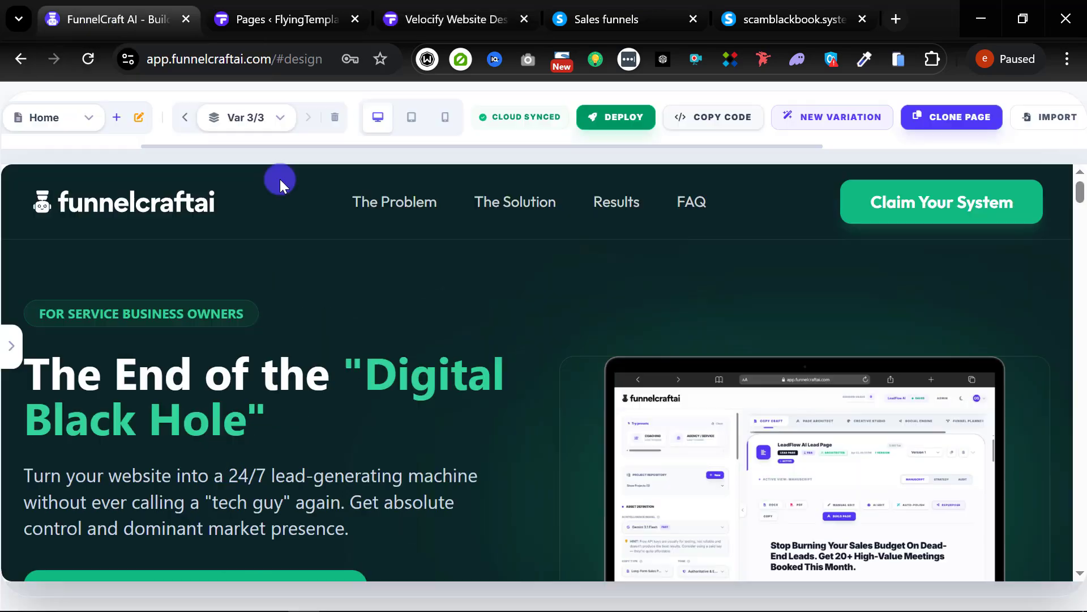
click(732, 122)
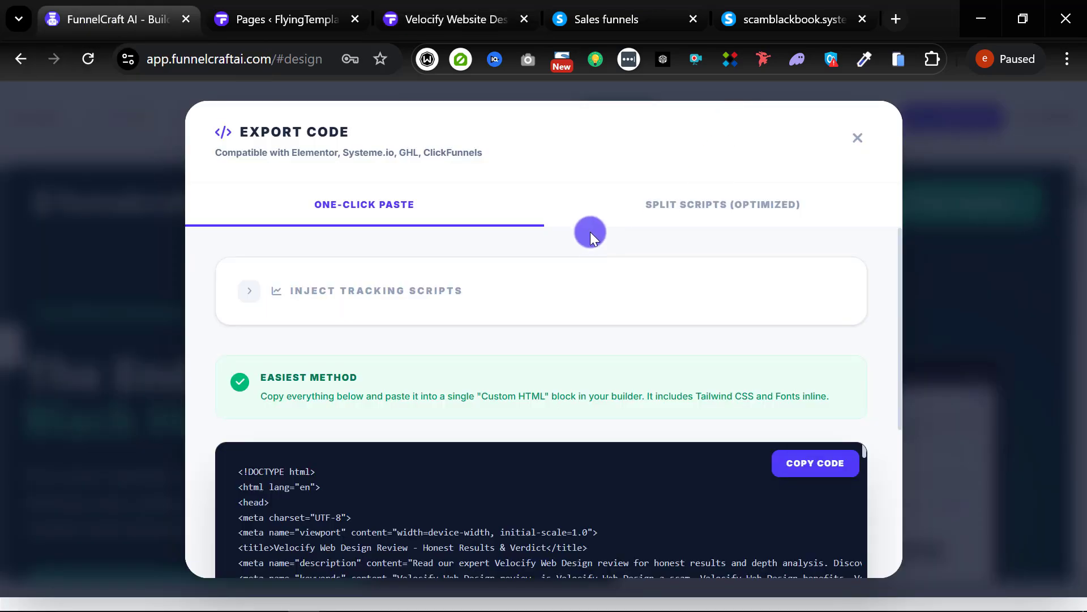
click(706, 204)
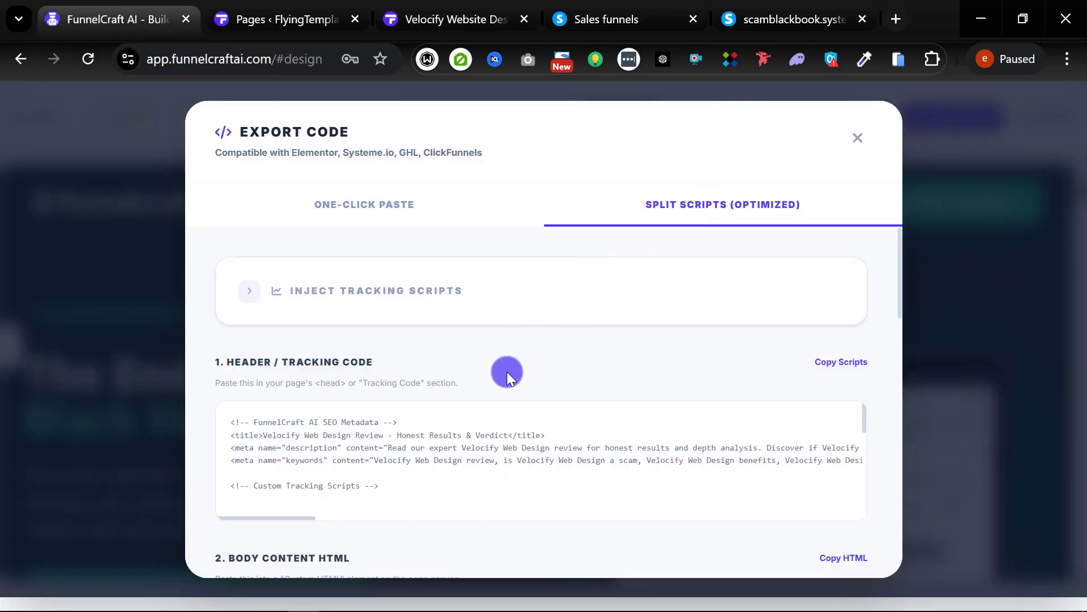
scroll(351, 346, down, 2)
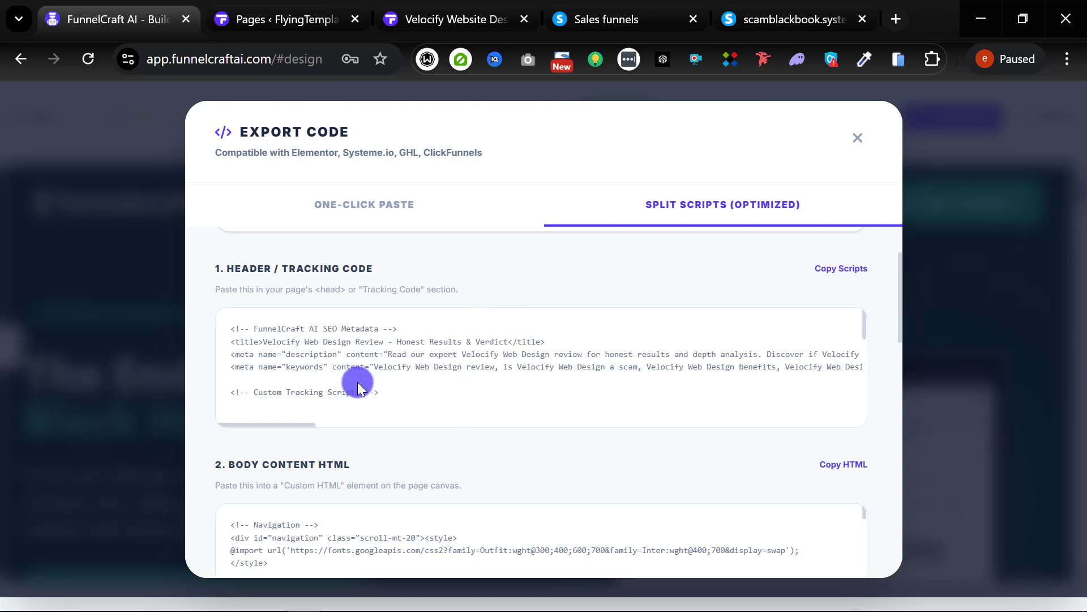
click(836, 269)
Switch to systeme.io, open the Velocify Website Design sales page in the editor, and close the old live page tab.
click(609, 16)
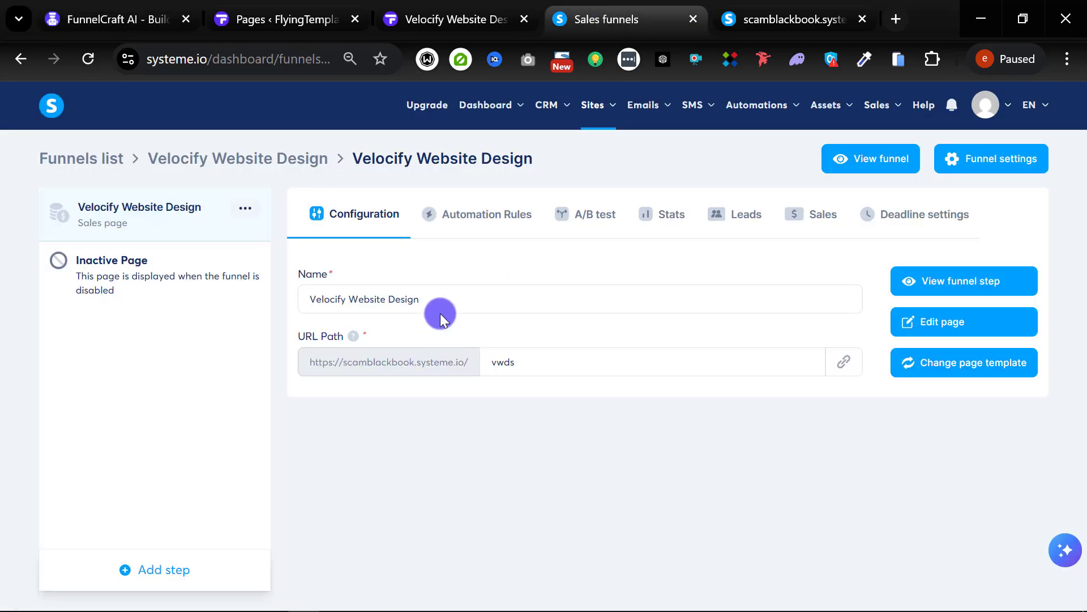
click(931, 321)
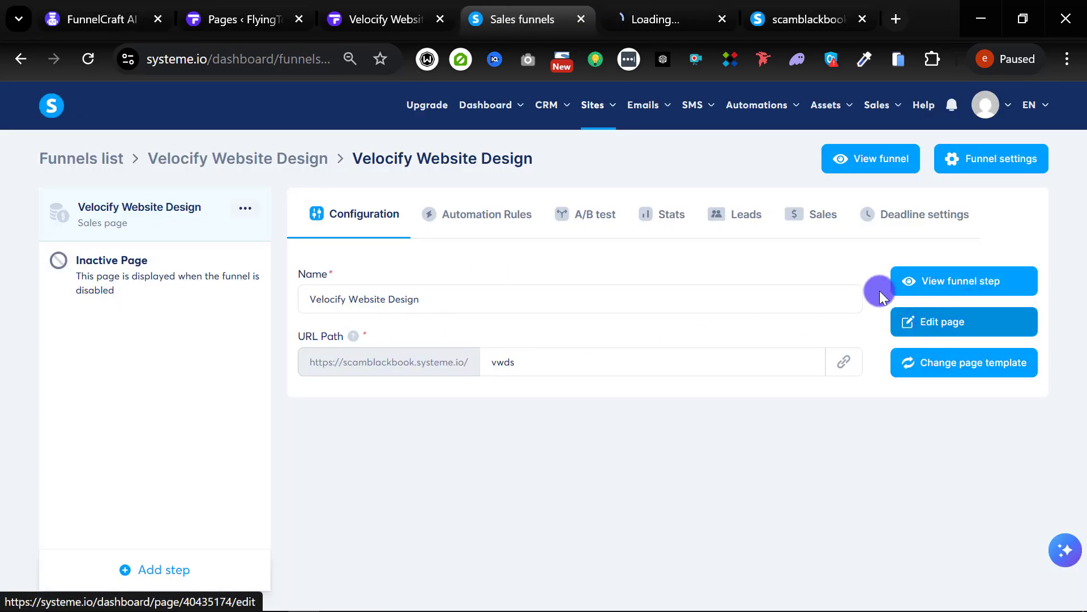
click(798, 19)
key(ctrl+w)
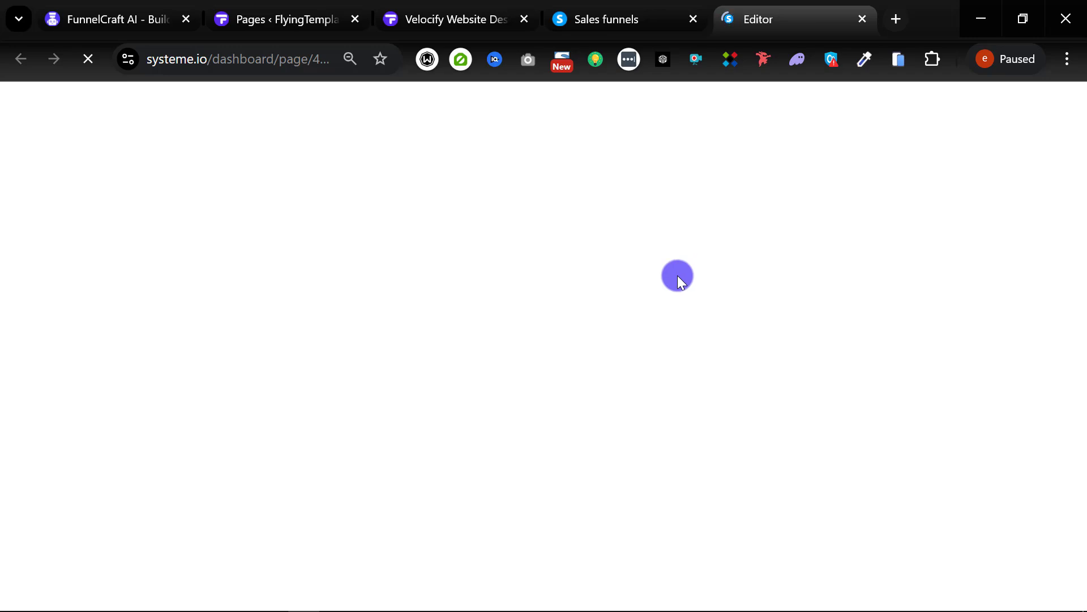
Open the header code in the page settings of the systeme.io sales page, examine the FunnelCraft AI scripts, and close it.
click(85, 18)
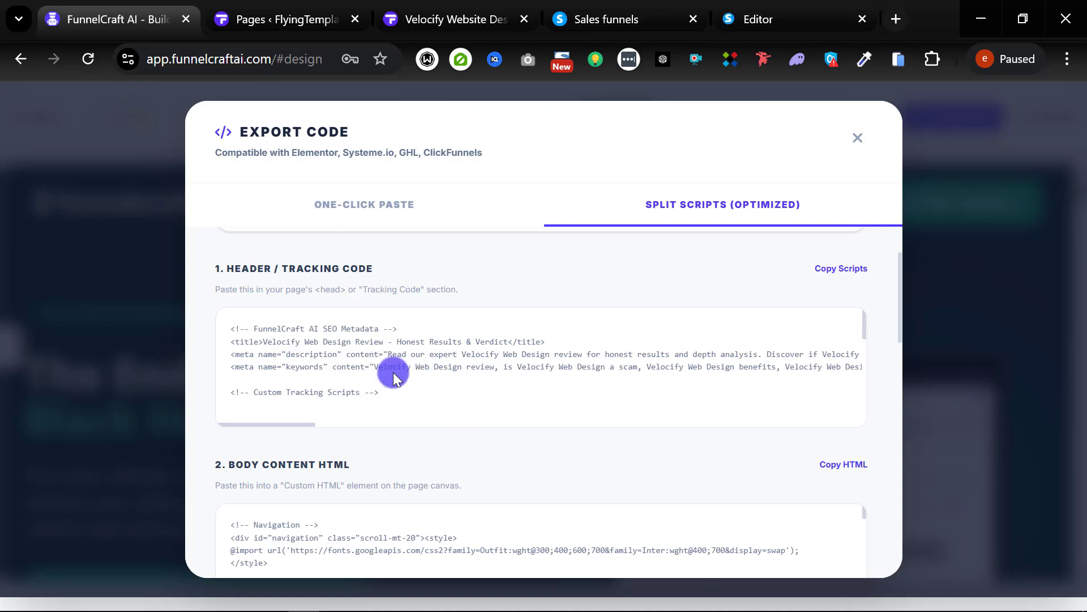
click(775, 19)
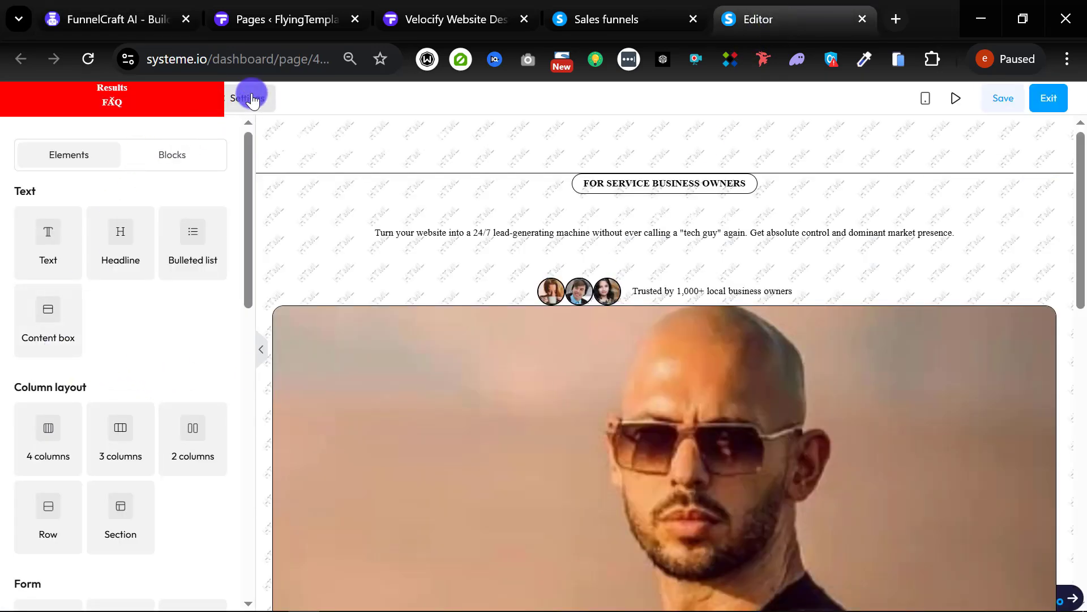
click(248, 98)
scroll(101, 406, down, 5)
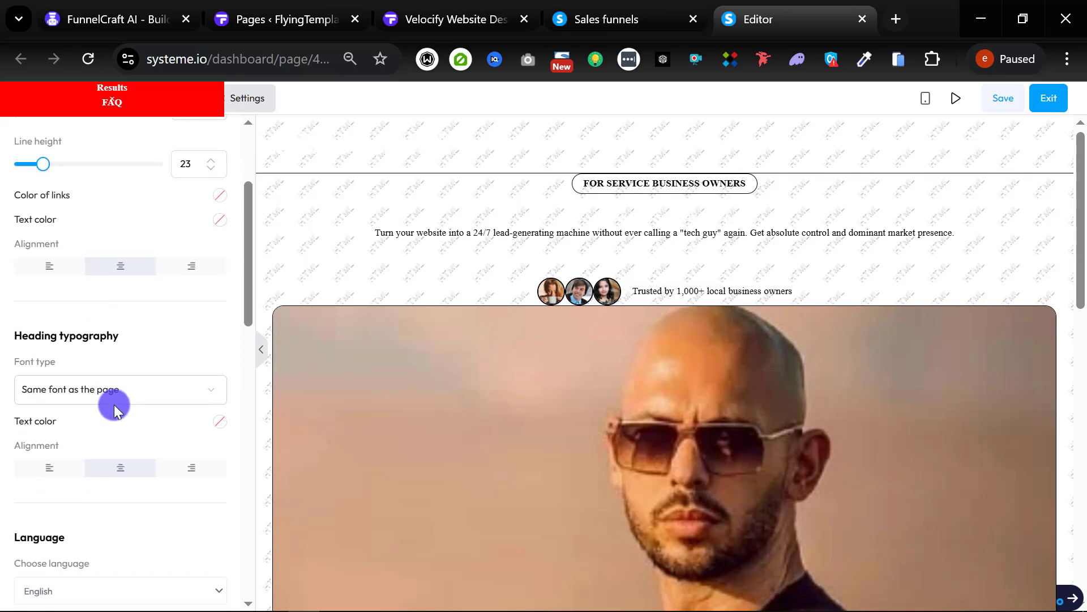
scroll(111, 402, down, 10)
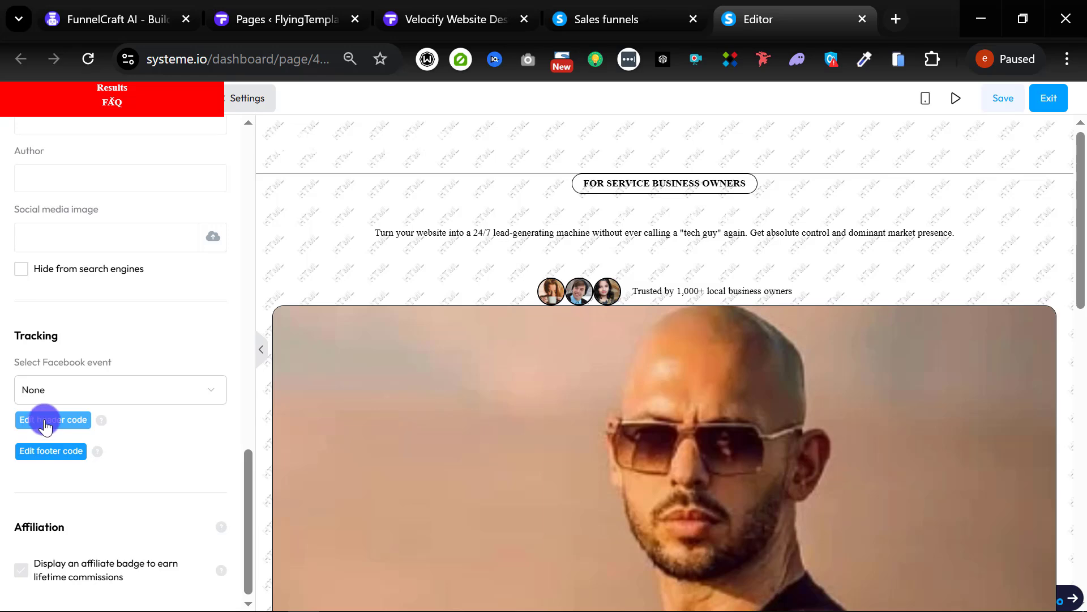
click(50, 422)
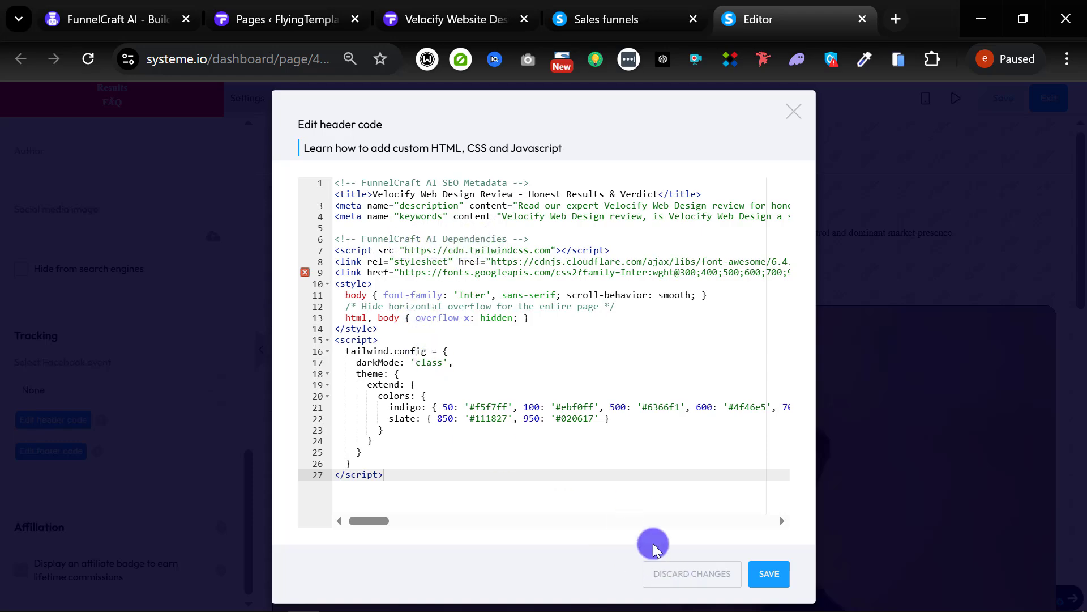
click(793, 111)
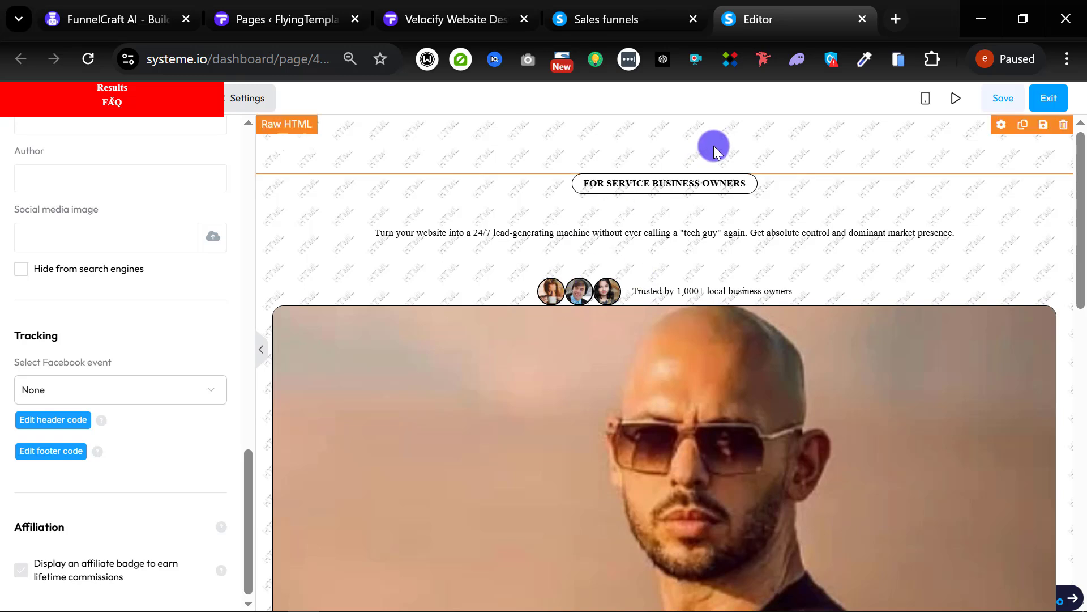
Delete the navigation Raw HTML element above the hero content of the sales page.
click(940, 219)
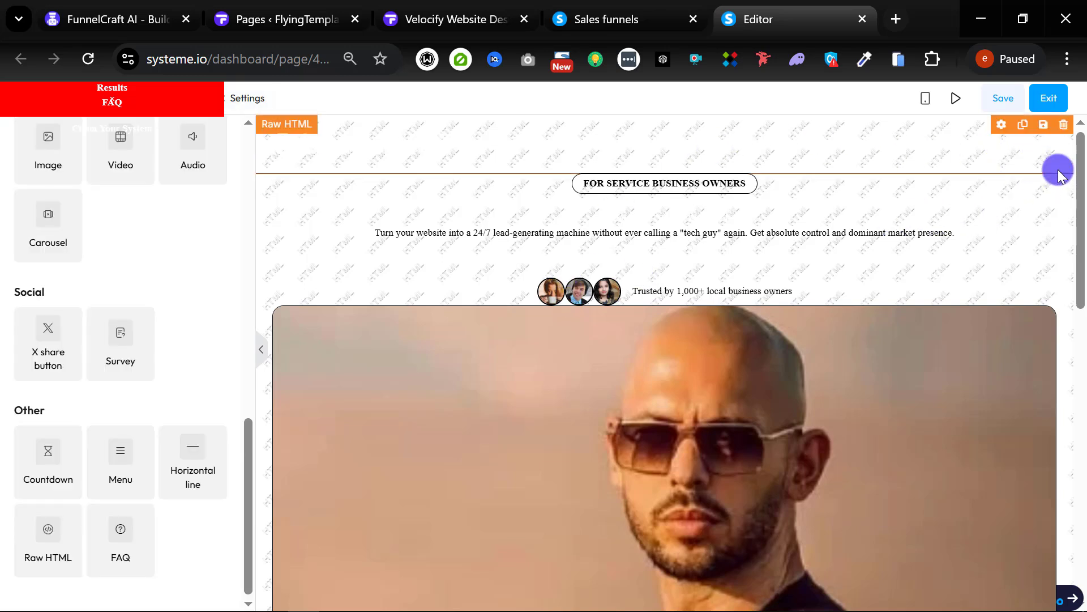
click(1065, 130)
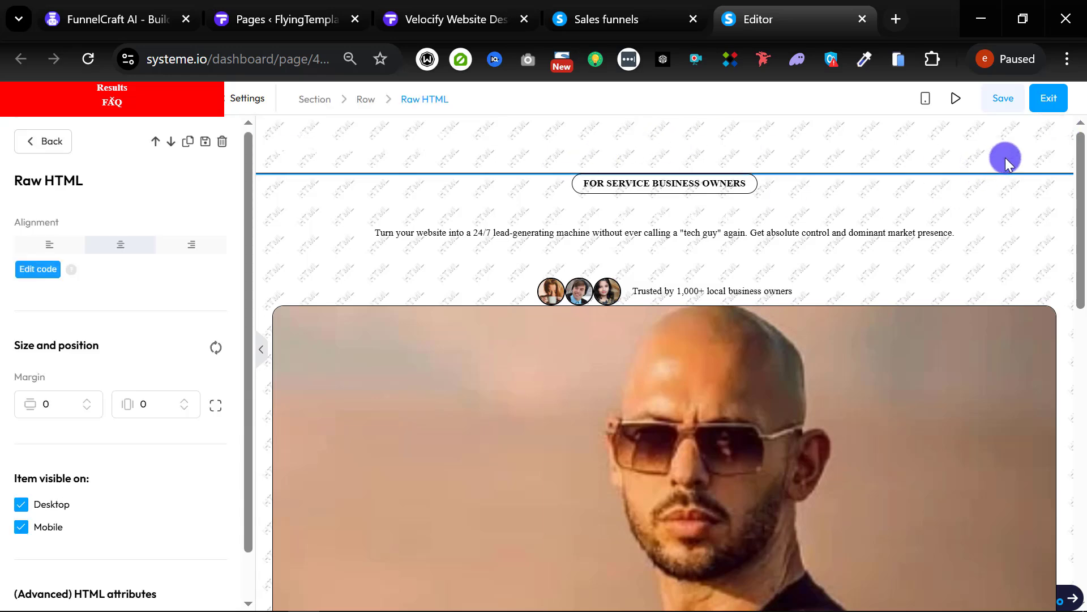
click(222, 141)
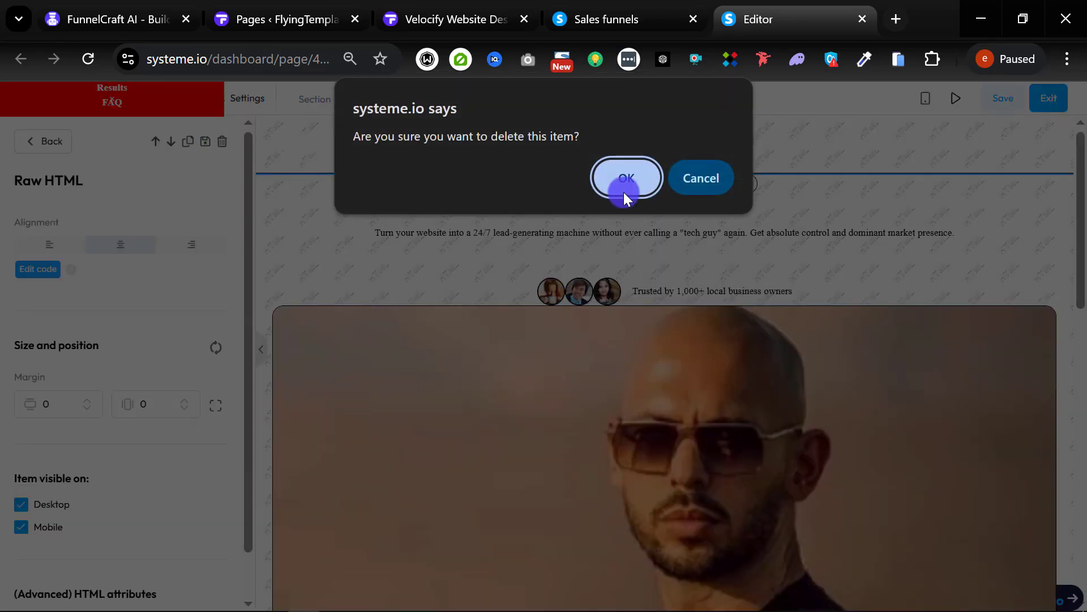
click(626, 192)
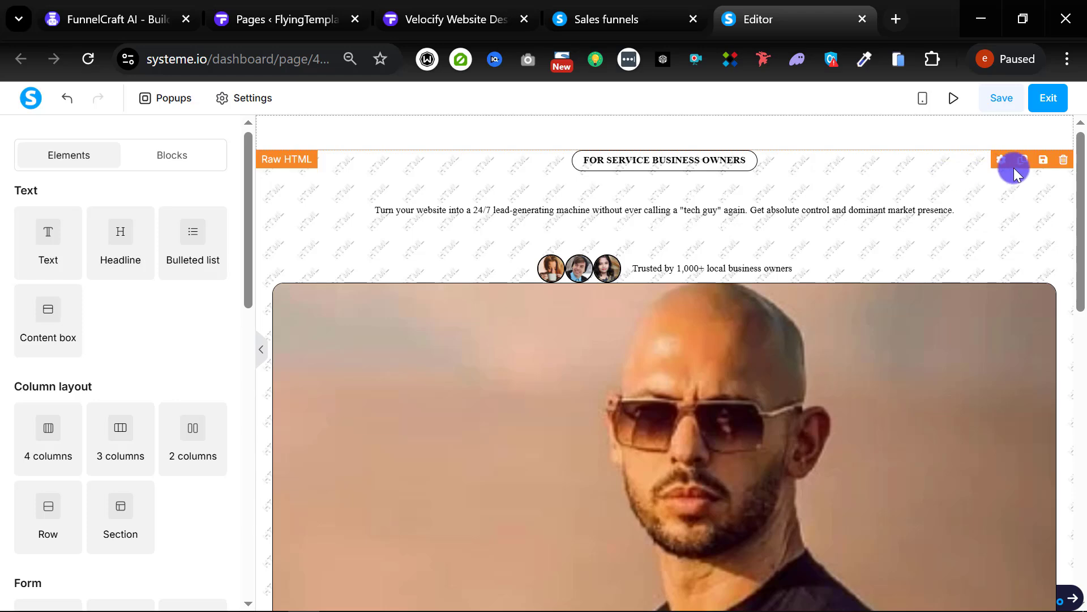
Delete the section holding the opt-in form with first name, last name and email fields.
scroll(501, 339, down, 14)
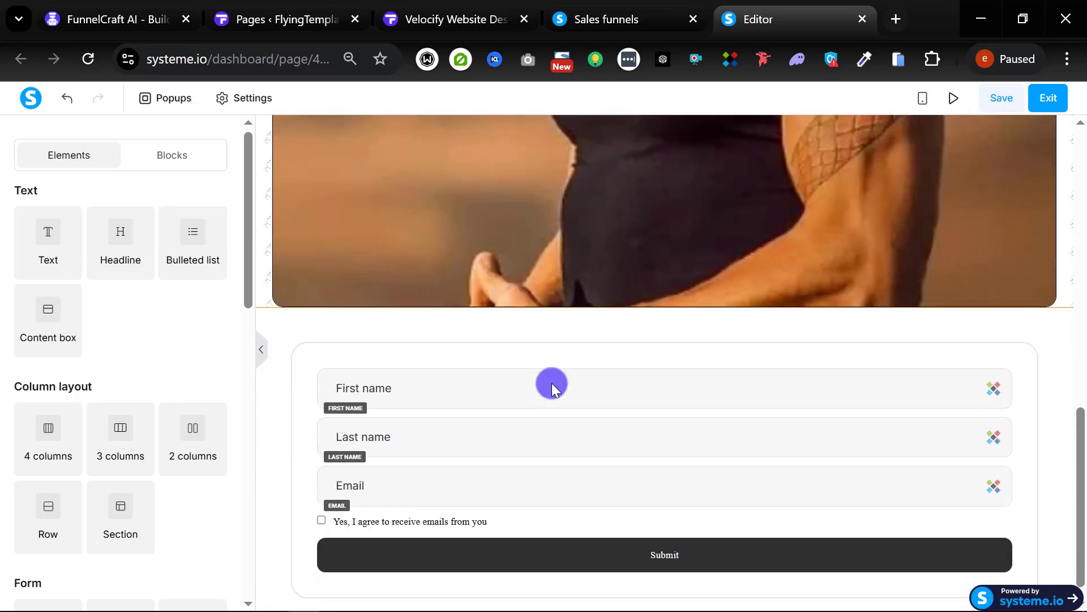
scroll(1079, 422, up, 3)
scroll(1078, 422, down, 3)
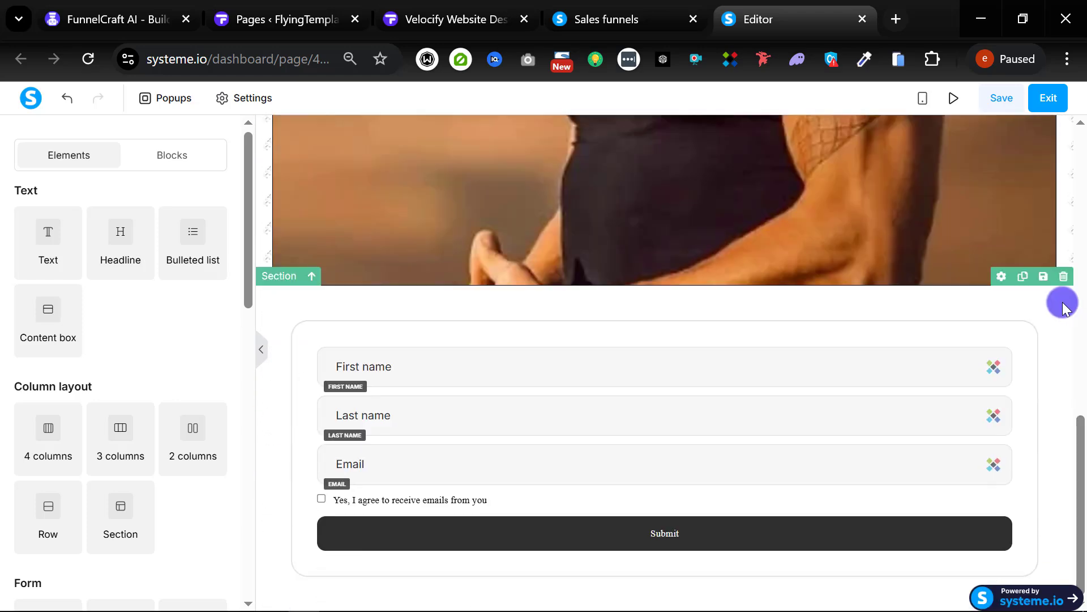
click(1066, 280)
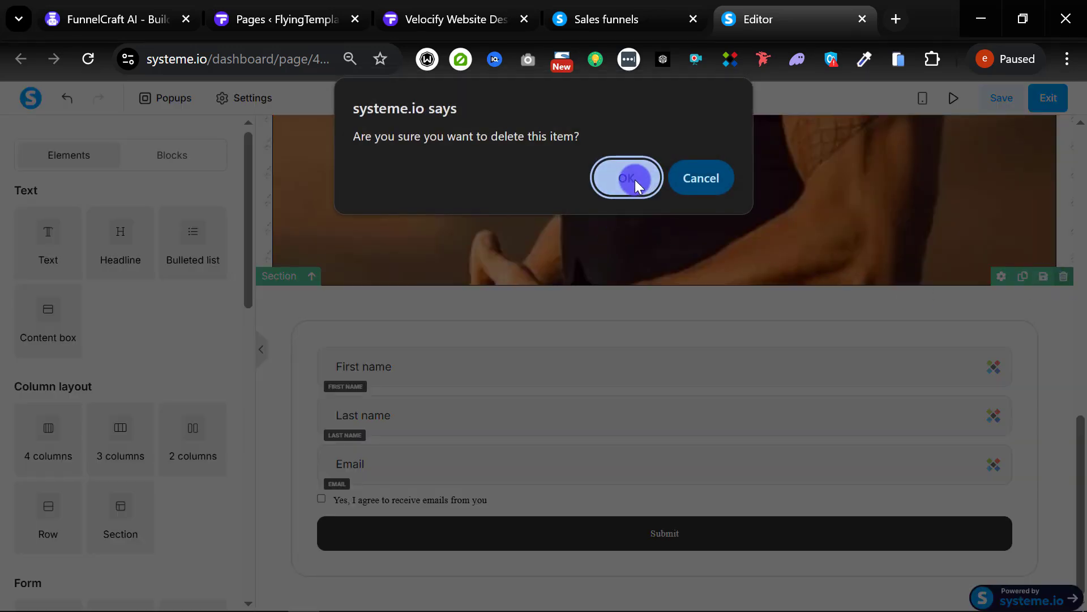
click(629, 178)
Delete the remaining Raw HTML element with the hero content and the empty row at the start of the page.
scroll(1045, 317, up, 5)
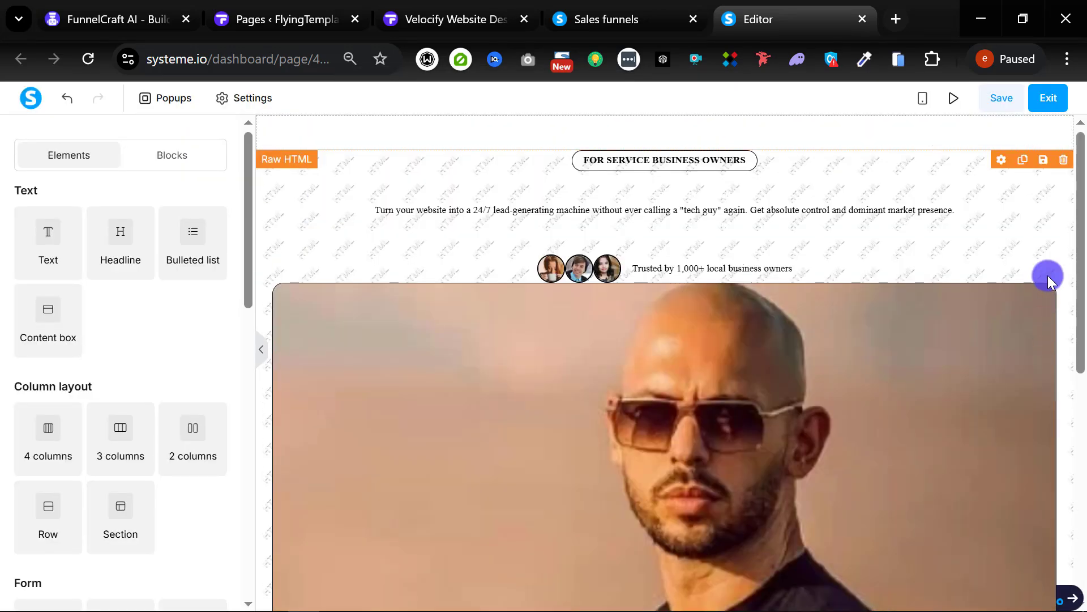
click(1062, 163)
click(627, 176)
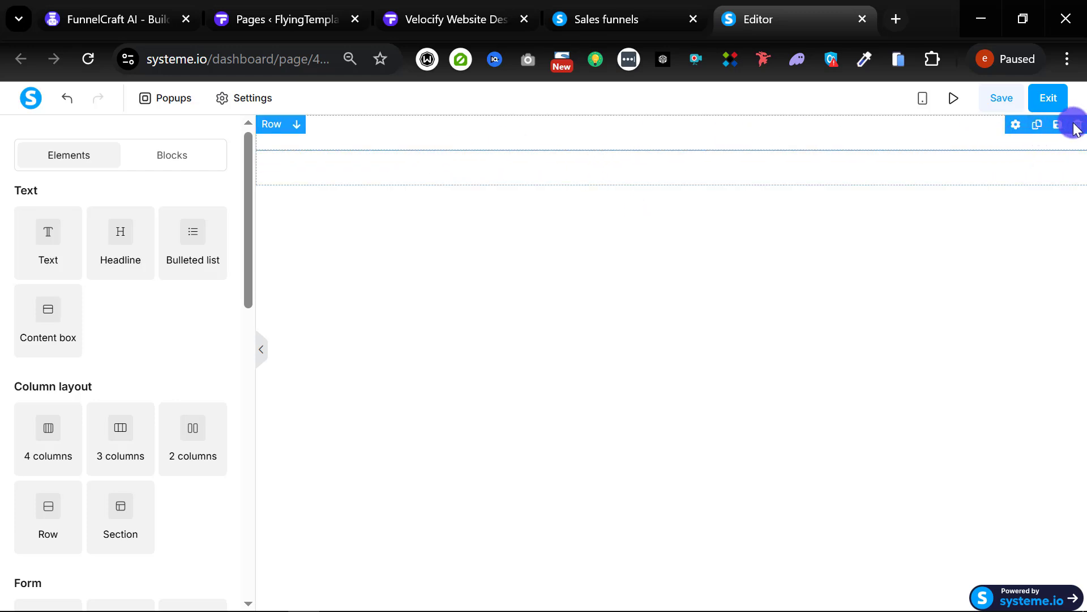
click(1076, 125)
click(626, 177)
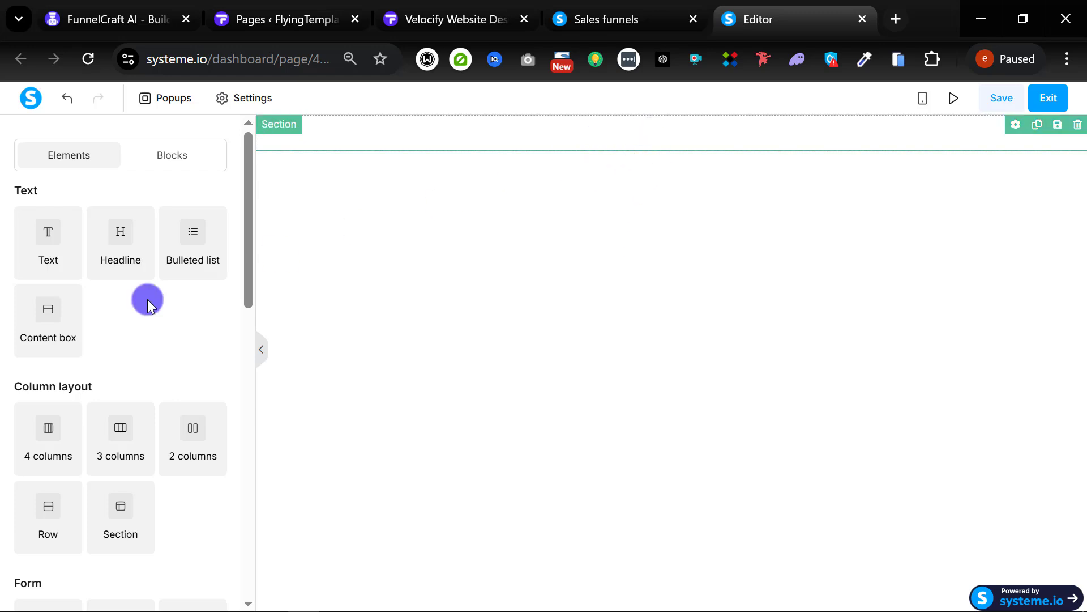
Add a Raw HTML element to the empty section and open its code for editing.
scroll(108, 406, down, 3)
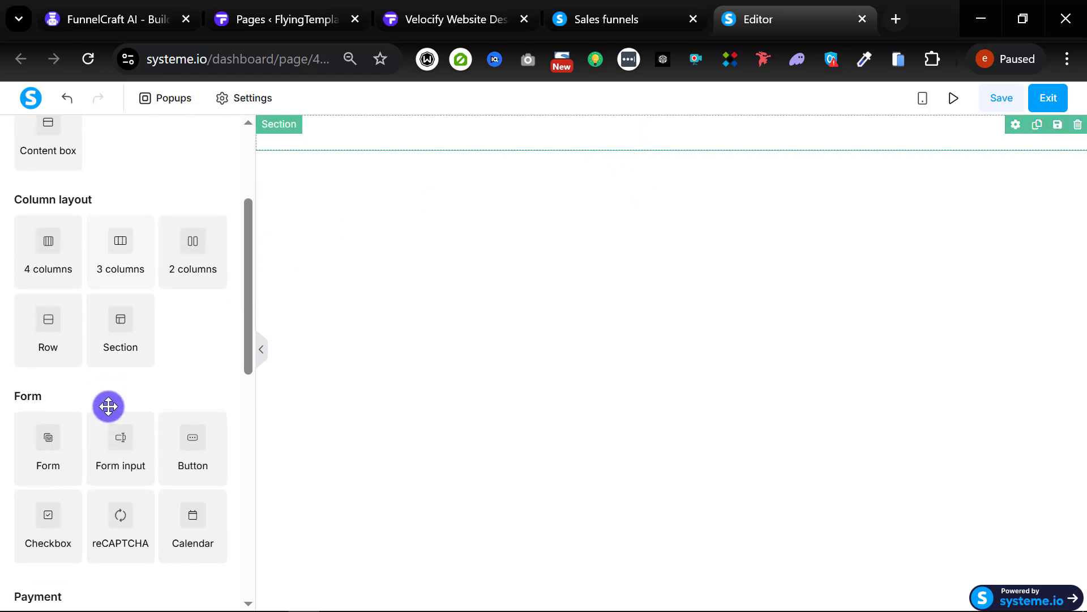
scroll(97, 418, down, 8)
scroll(51, 509, down, 3)
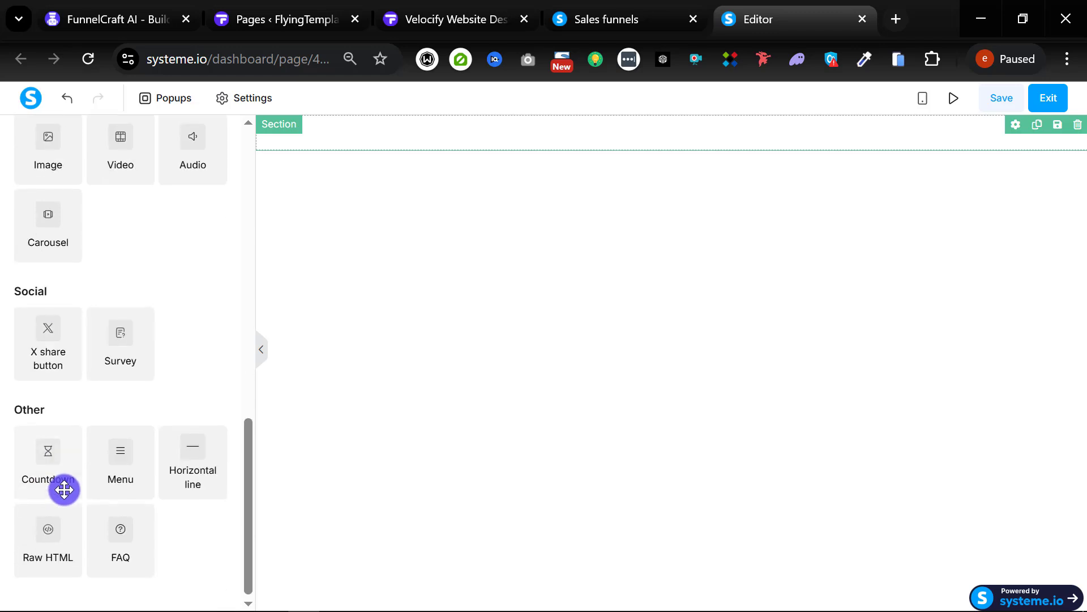
mouse_move(49, 549)
mouse_down()
mouse_move(491, 247)
mouse_move(605, 141)
mouse_up()
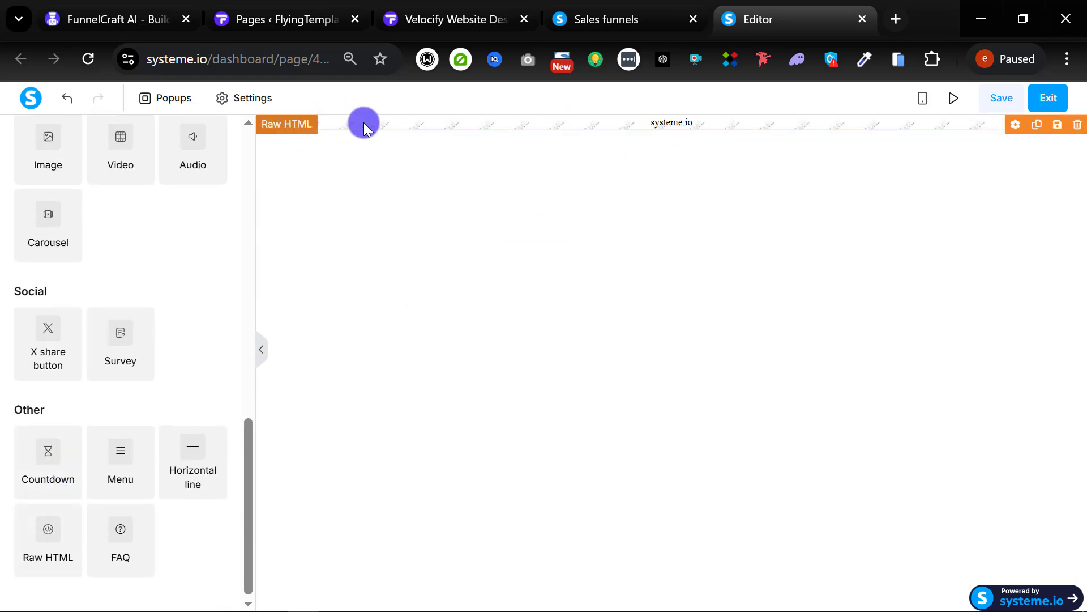
click(488, 125)
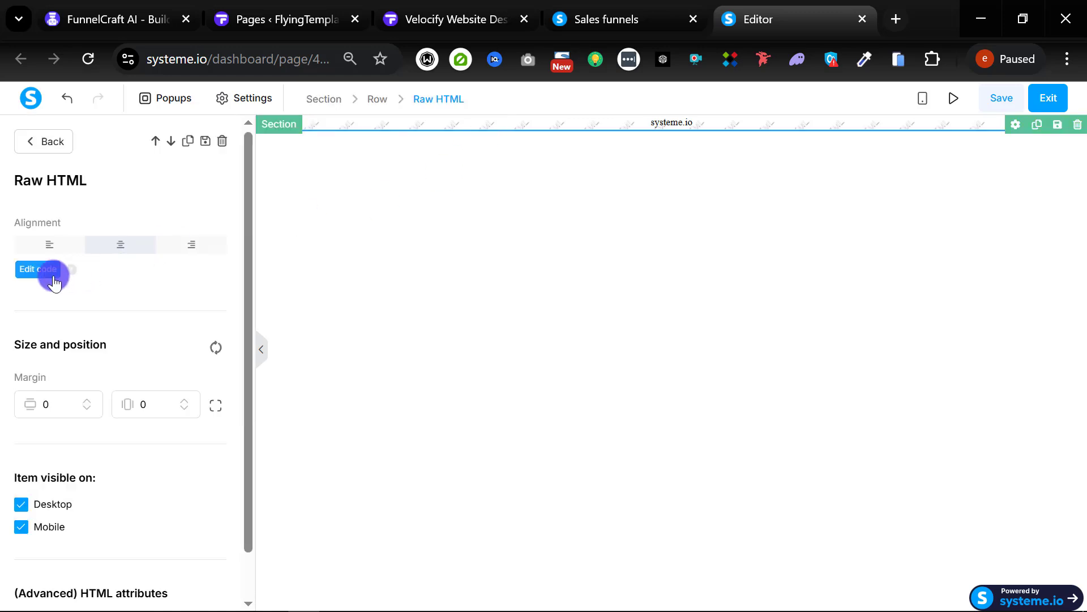
click(38, 270)
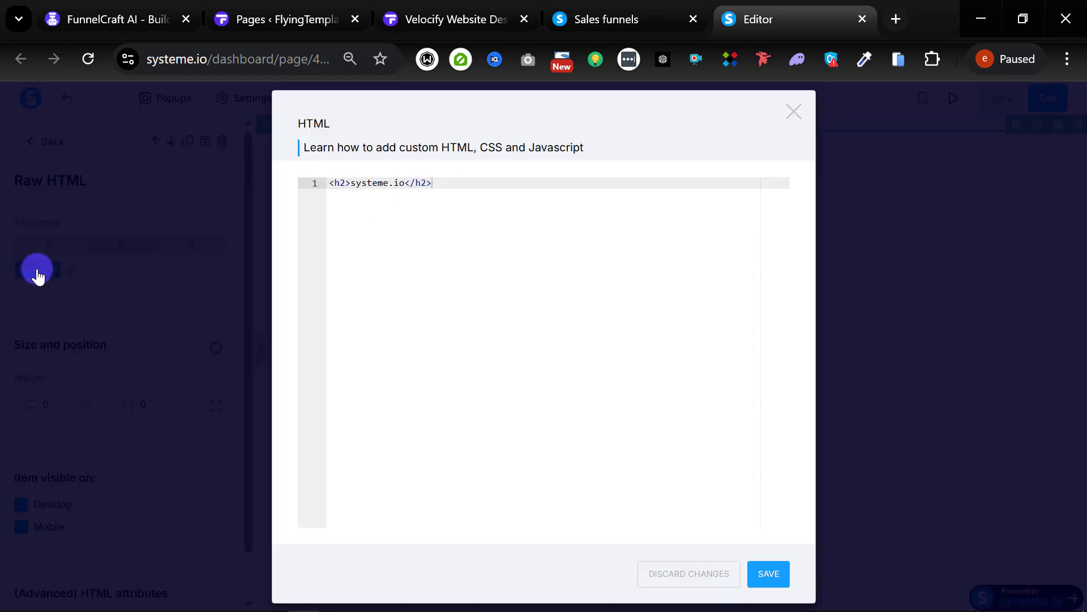
Switch to FunnelCraft AI and copy the Body Content HTML from the split-scripts export.
click(102, 17)
scroll(512, 313, down, 5)
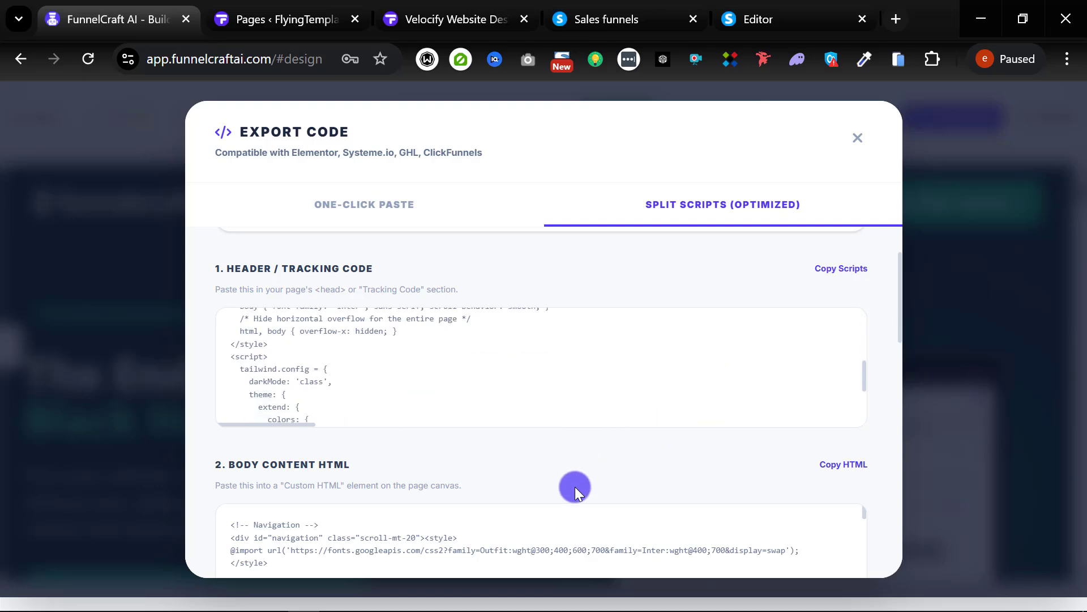
scroll(576, 487, down, 3)
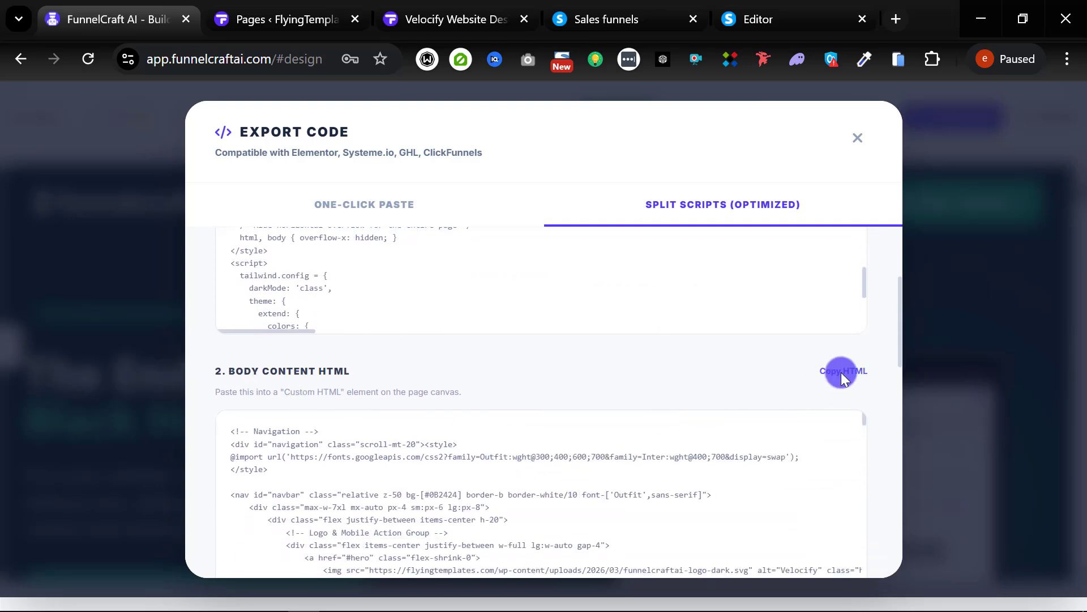
Return to the systeme.io editor, replace the Raw HTML element's default code with the copied body HTML, and save it.
click(753, 18)
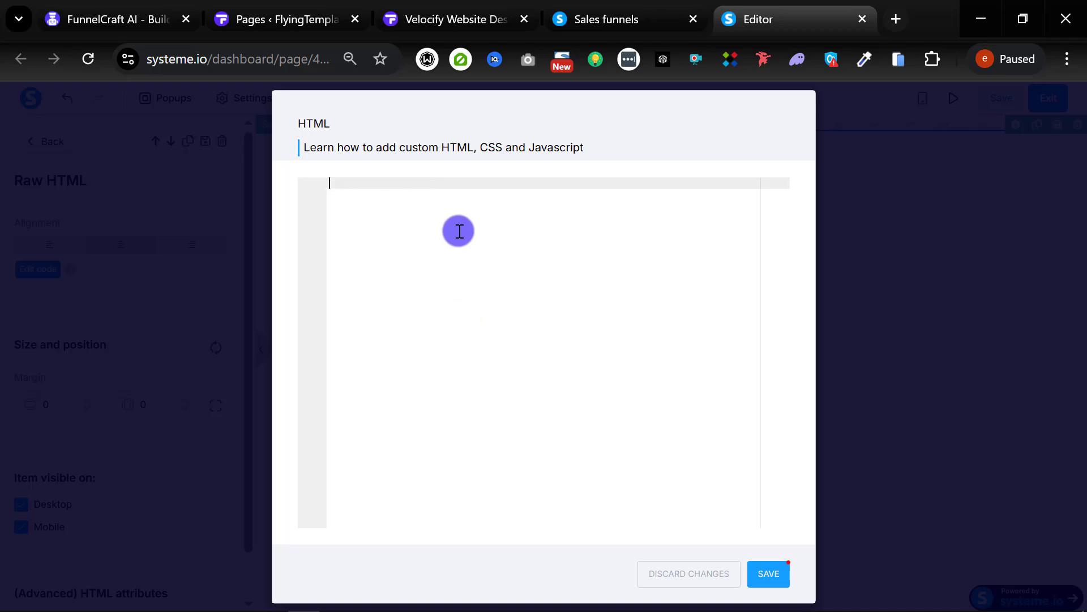
key(ctrl+v)
click(762, 569)
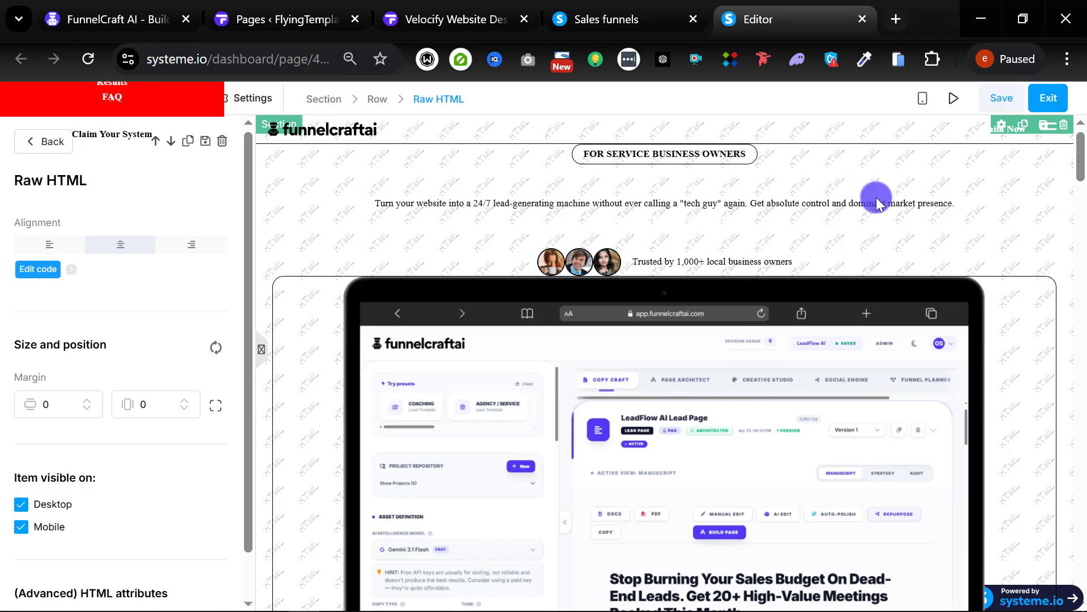
Preview the sales page in a new tab and examine its layout from the hero down to the guarantee section.
click(953, 100)
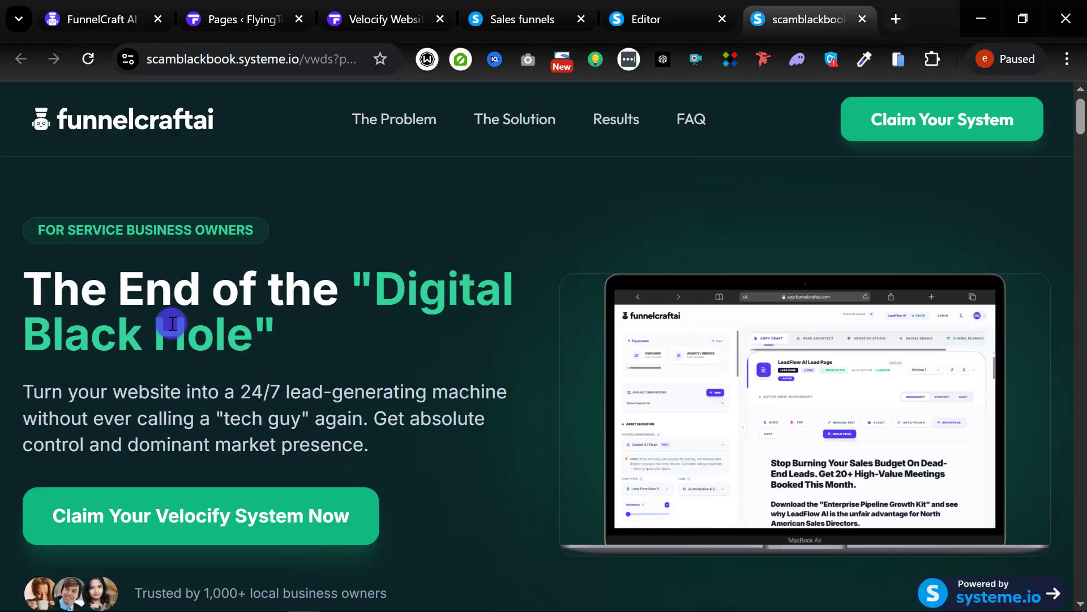
scroll(323, 257, down, 20)
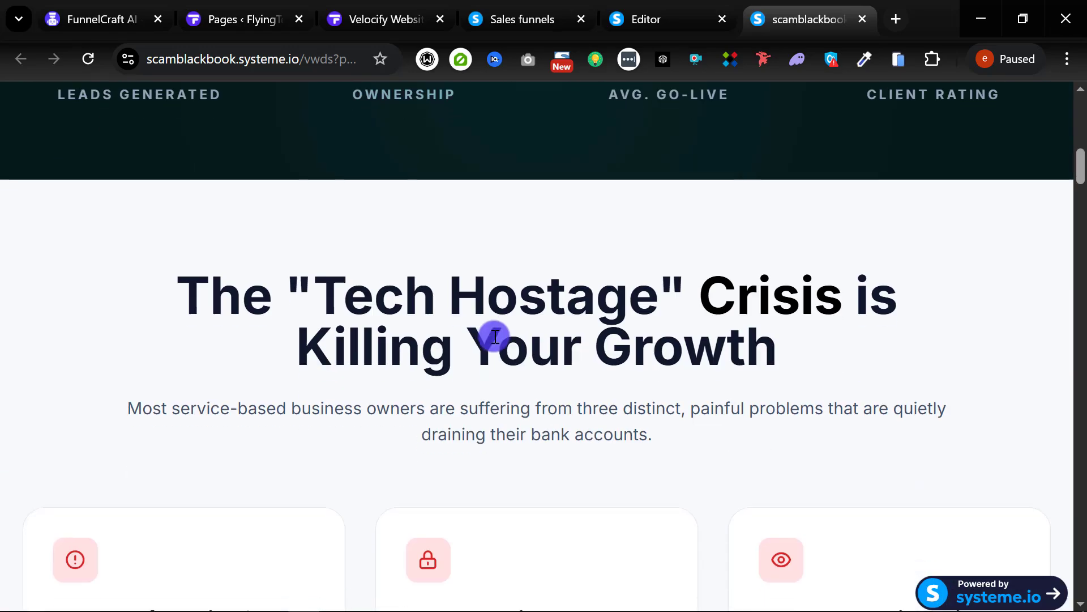
scroll(604, 365, down, 20)
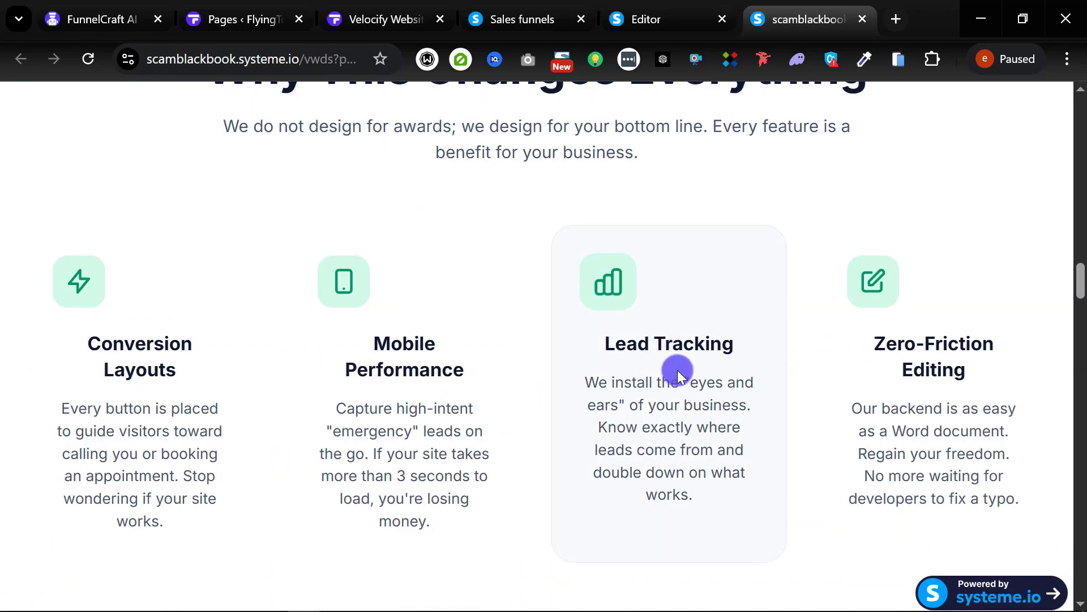
scroll(551, 388, down, 20)
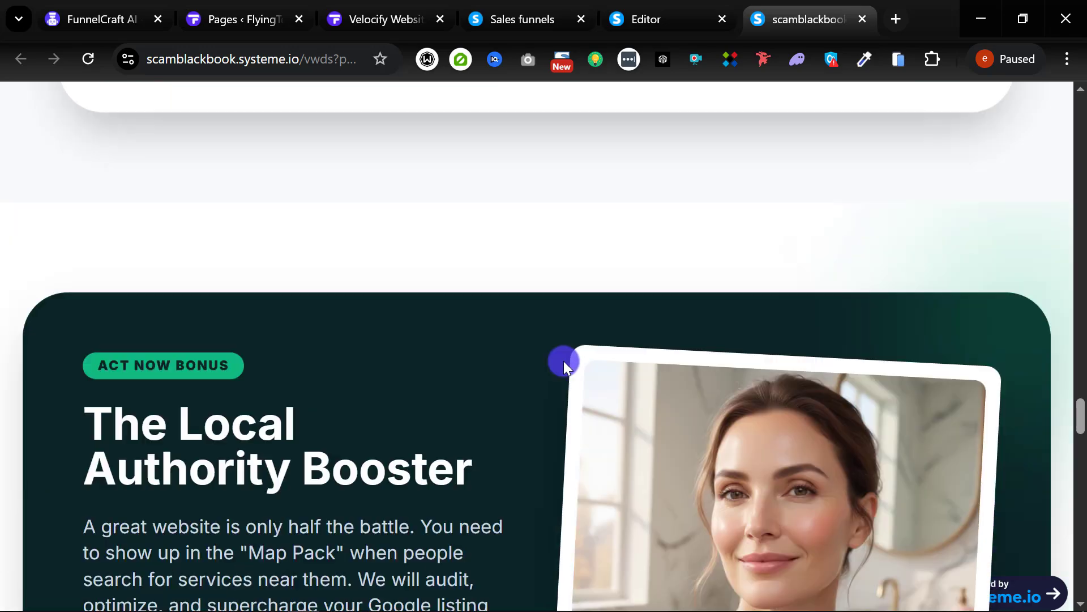
scroll(593, 371, down, 20)
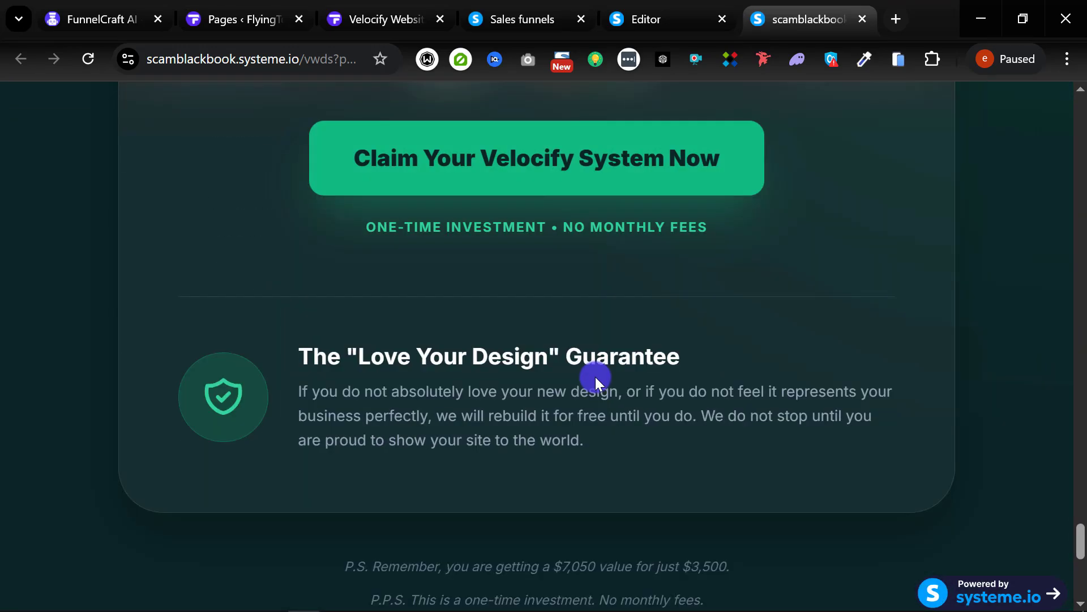
scroll(573, 387, up, 15)
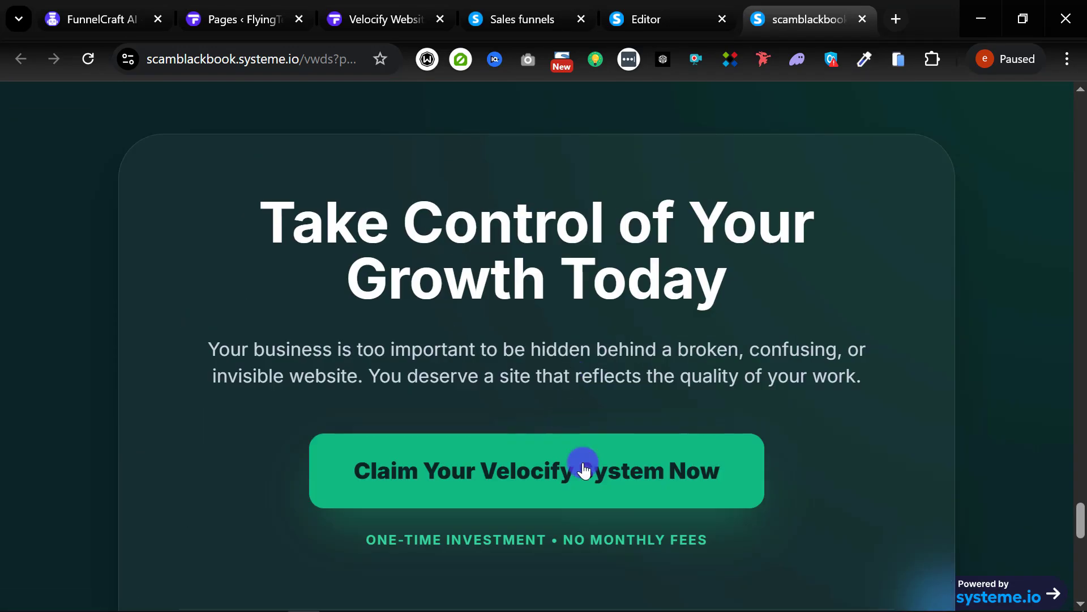
scroll(567, 490, up, 20)
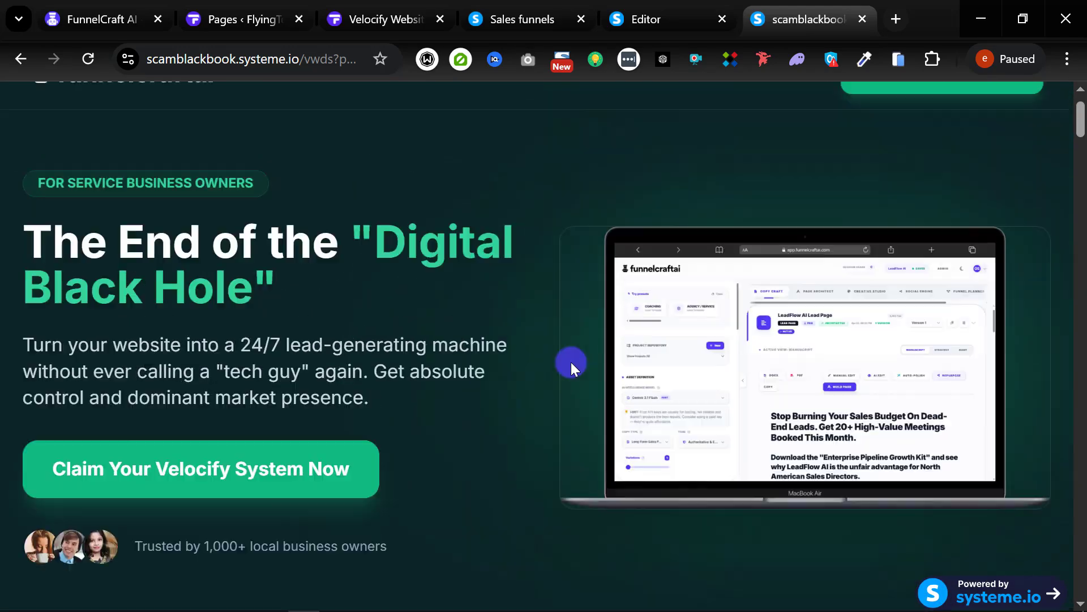
Test The Problem and The Solution navigation links on the previewed page and return to the hero each time.
click(395, 125)
scroll(513, 170, up, 10)
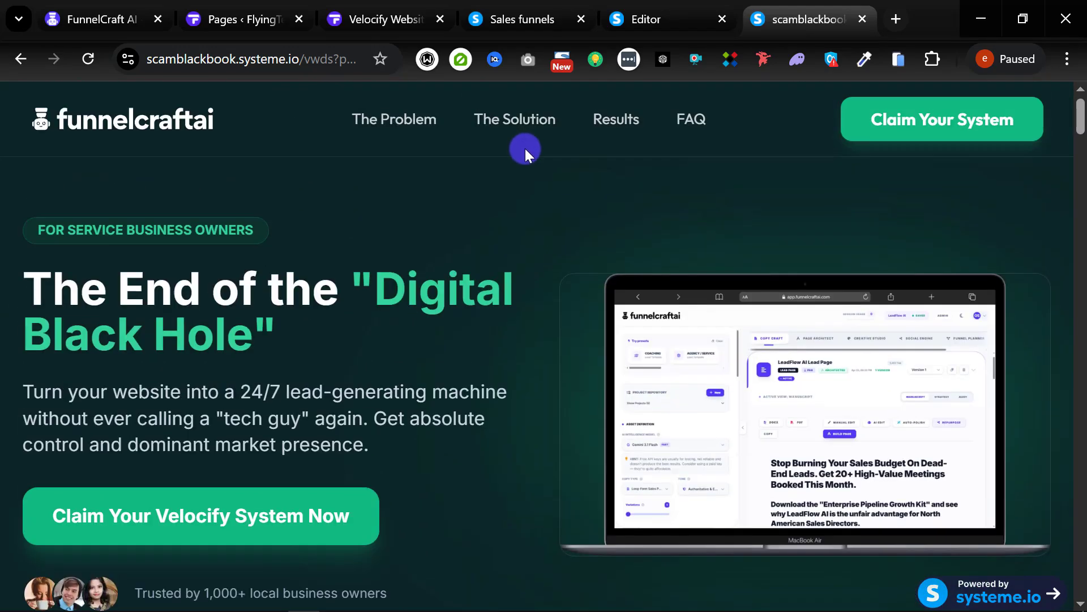
click(520, 124)
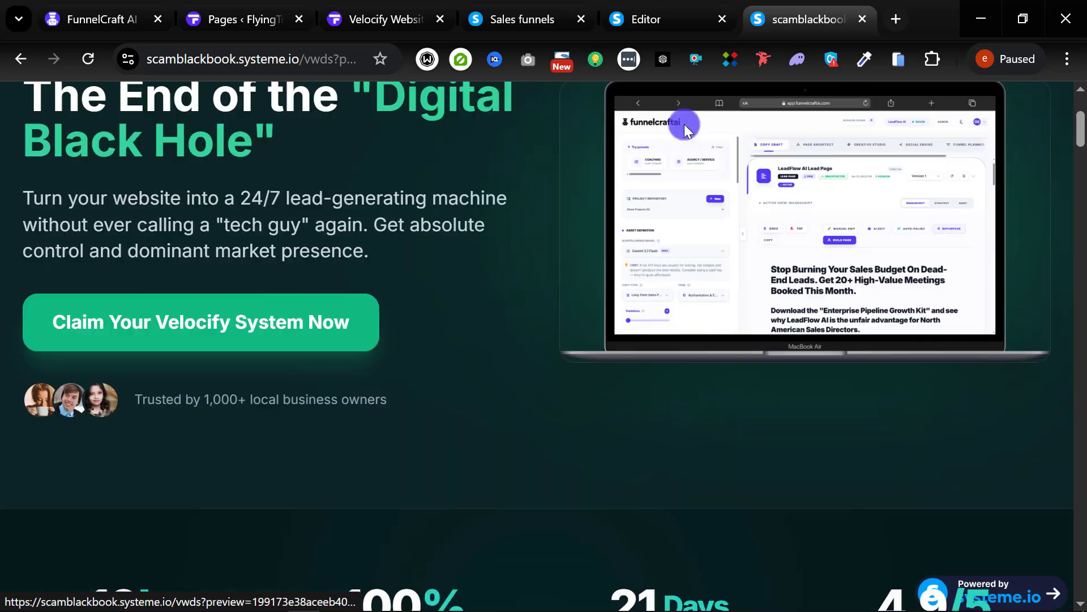
drag(1081, 233, 1080, 116)
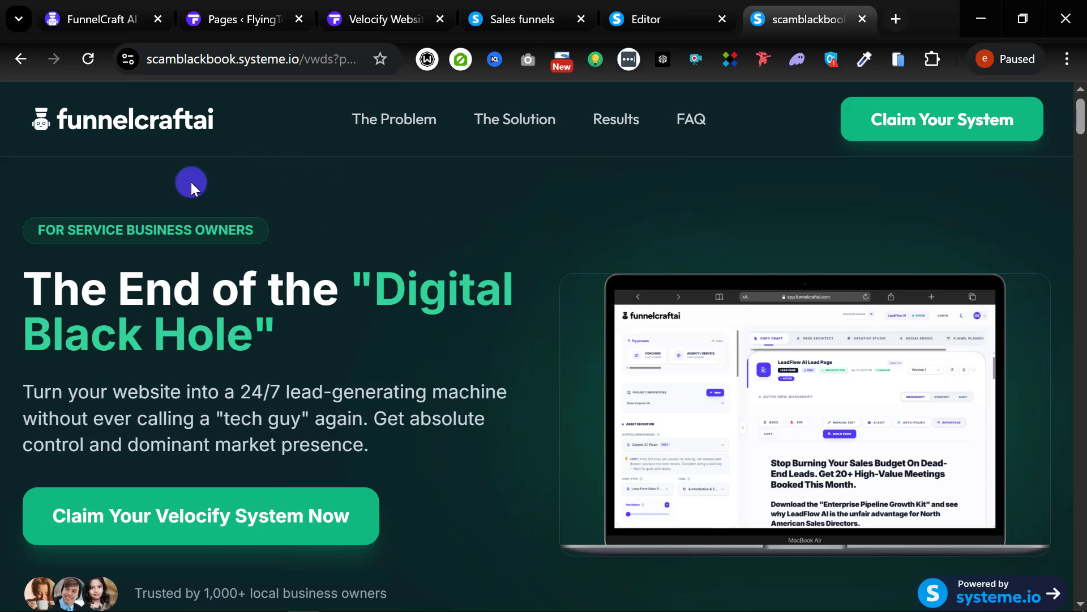
Switch to FunnelCraft AI, dismiss the code export, and close all other browser tabs.
click(83, 13)
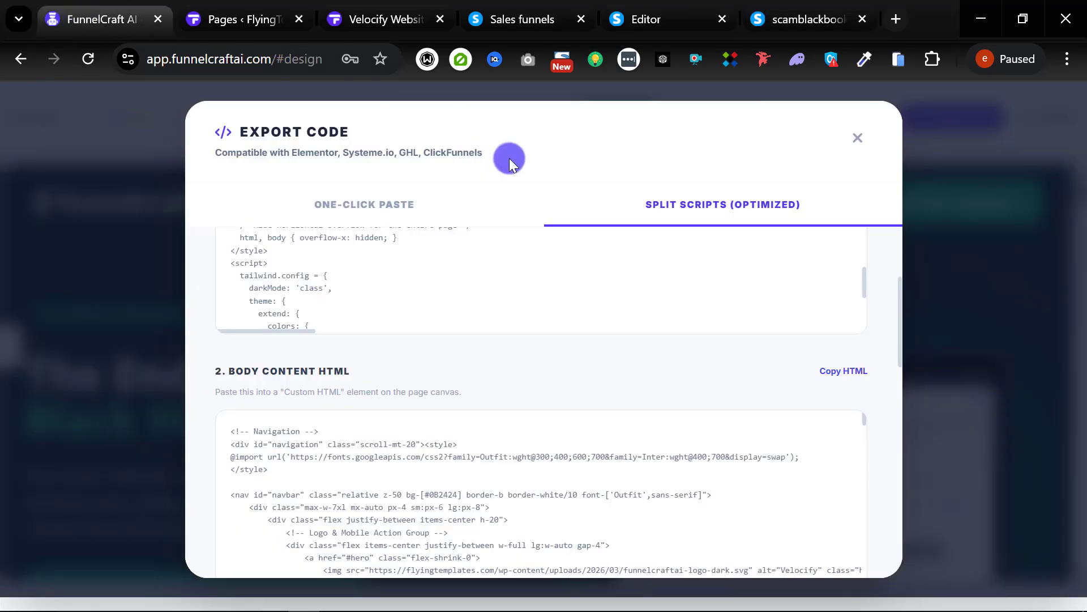
click(853, 136)
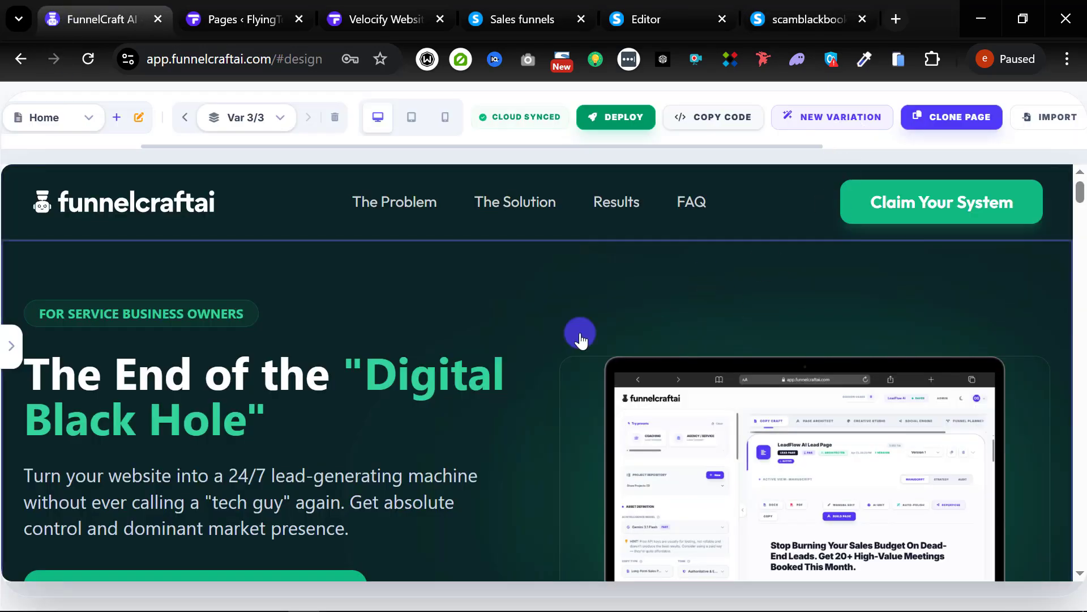
click(718, 19)
click(717, 18)
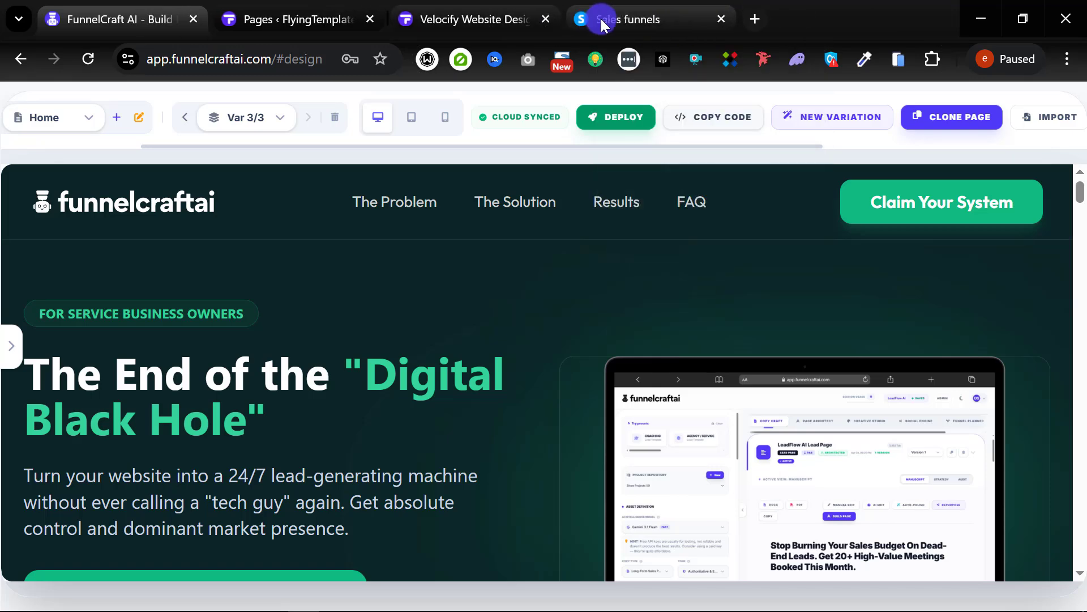
click(717, 19)
click(689, 19)
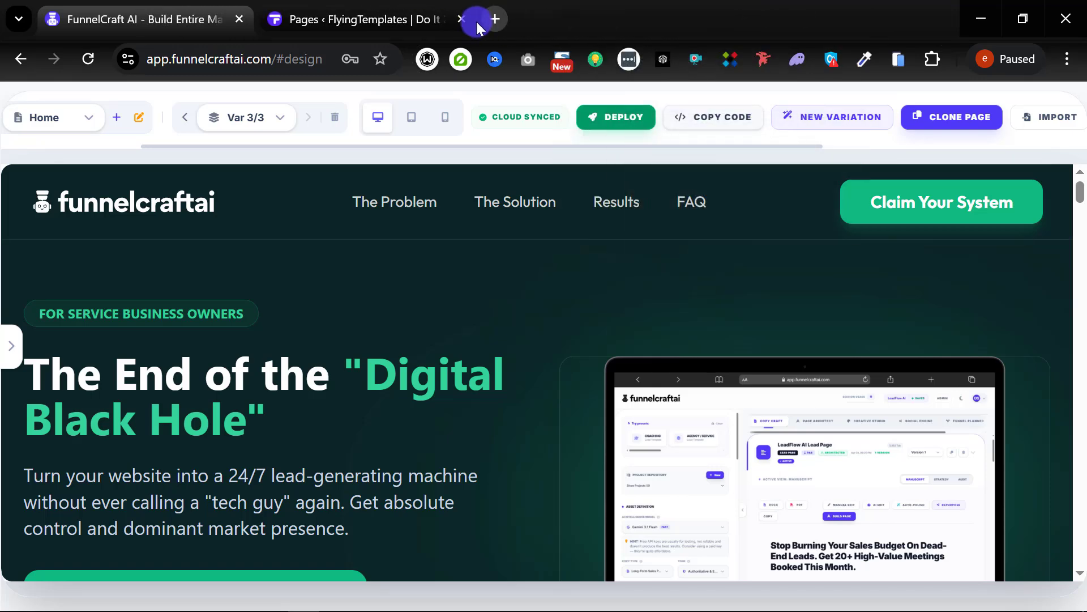
click(461, 19)
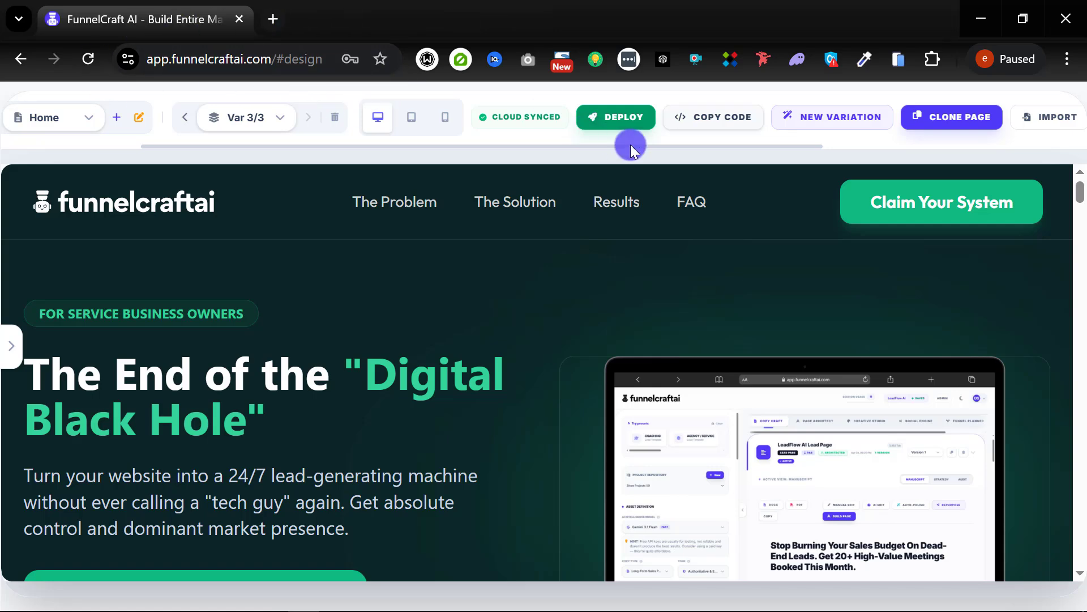
Start connecting a GitHub account for the web deployment and choose to sign up for GitHub with Google.
click(622, 121)
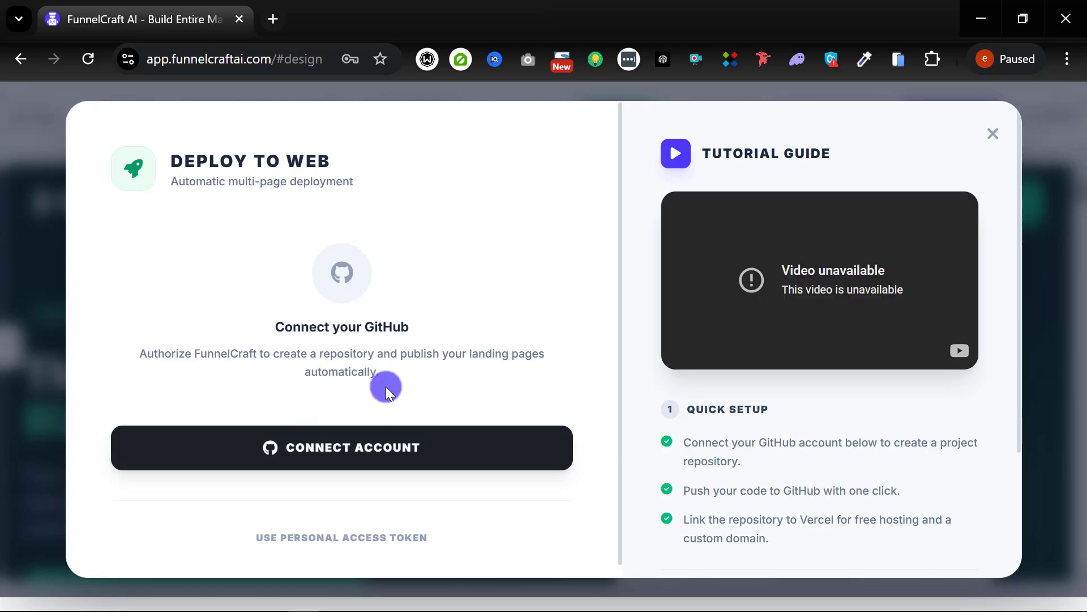
scroll(654, 445, down, 1)
scroll(654, 445, down, 2)
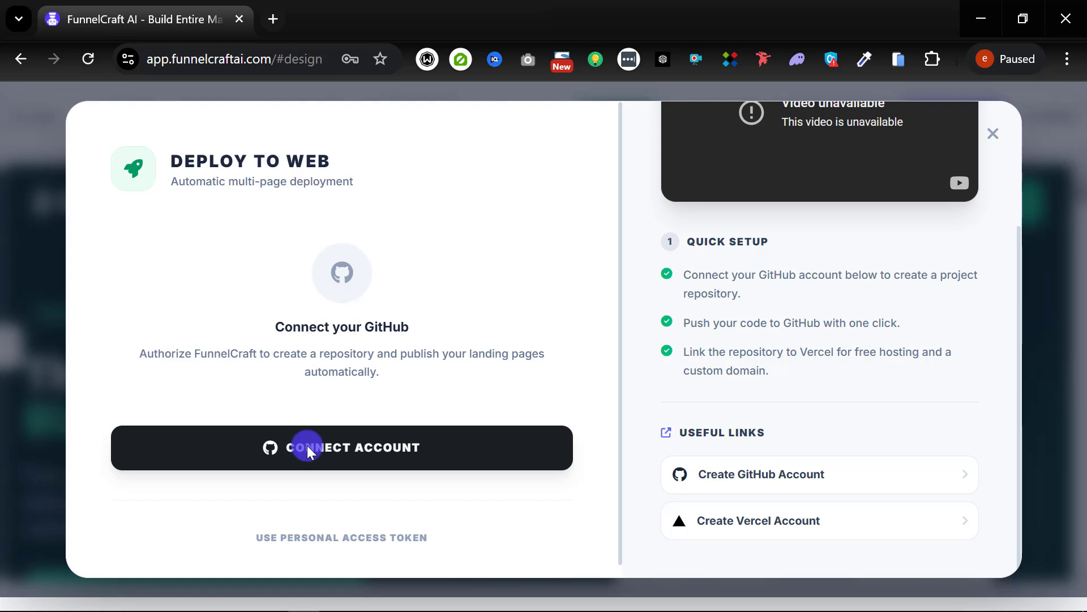
click(383, 447)
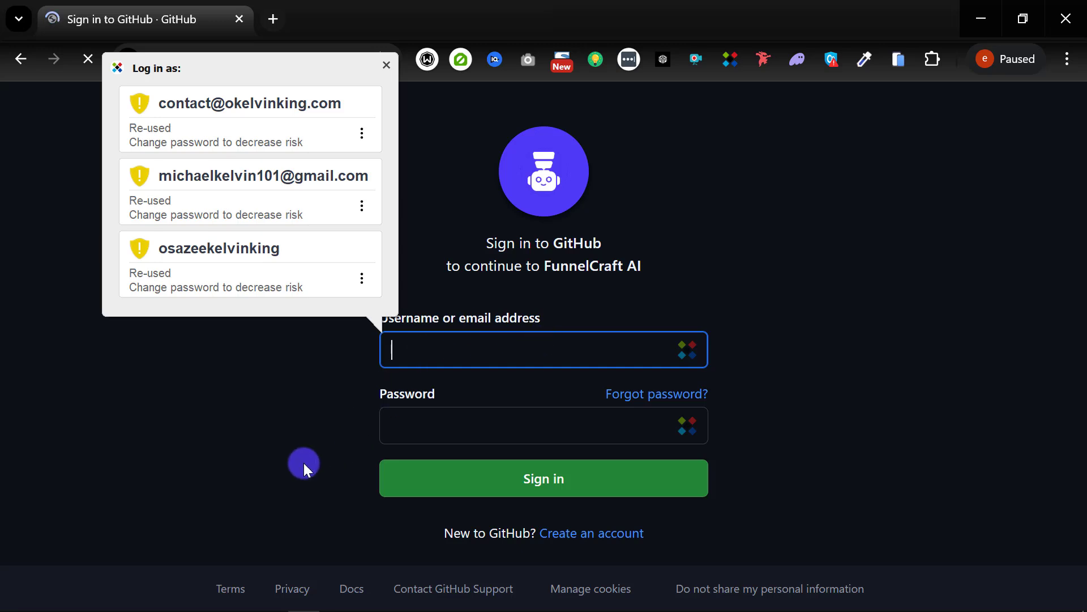
click(301, 426)
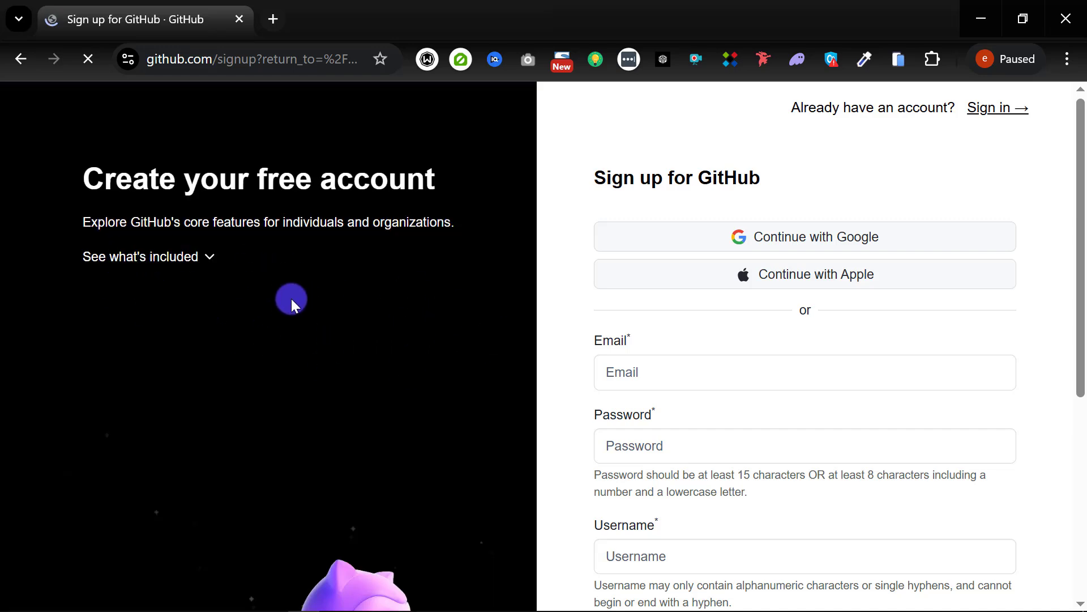
click(831, 239)
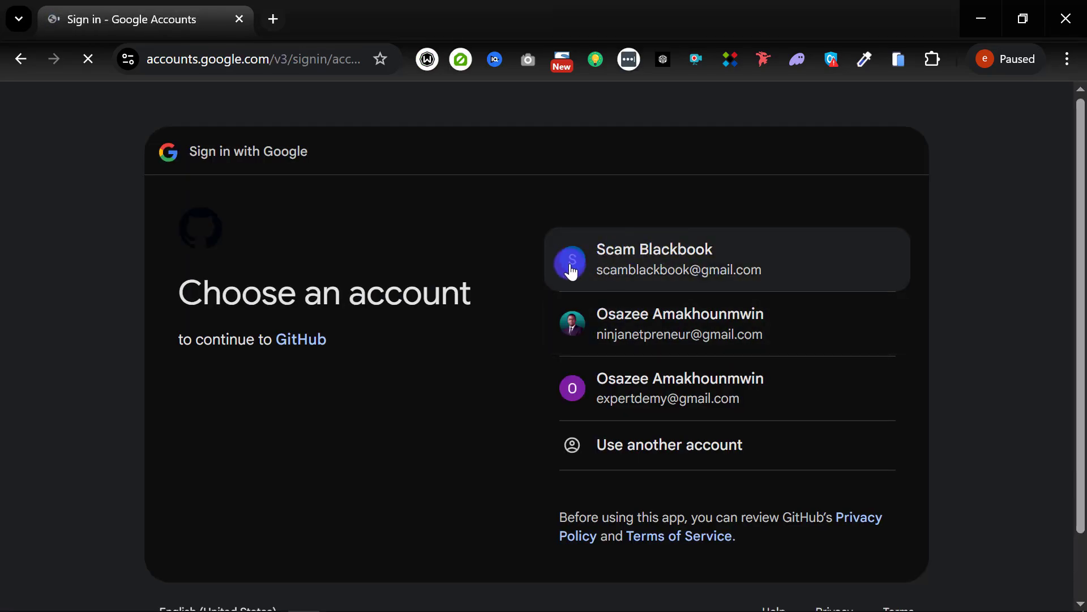
click(681, 263)
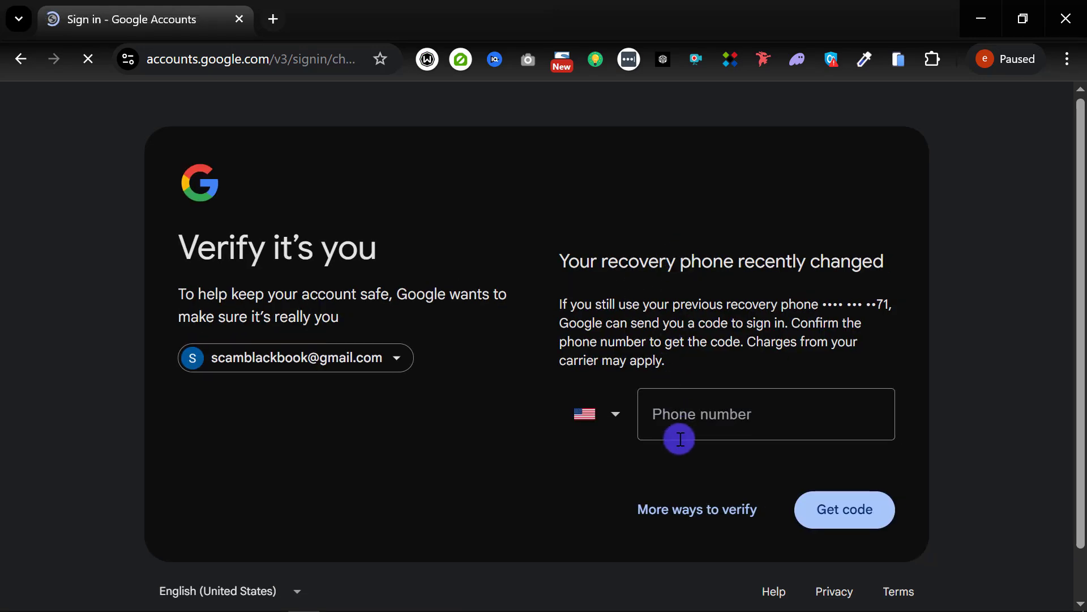
click(689, 429)
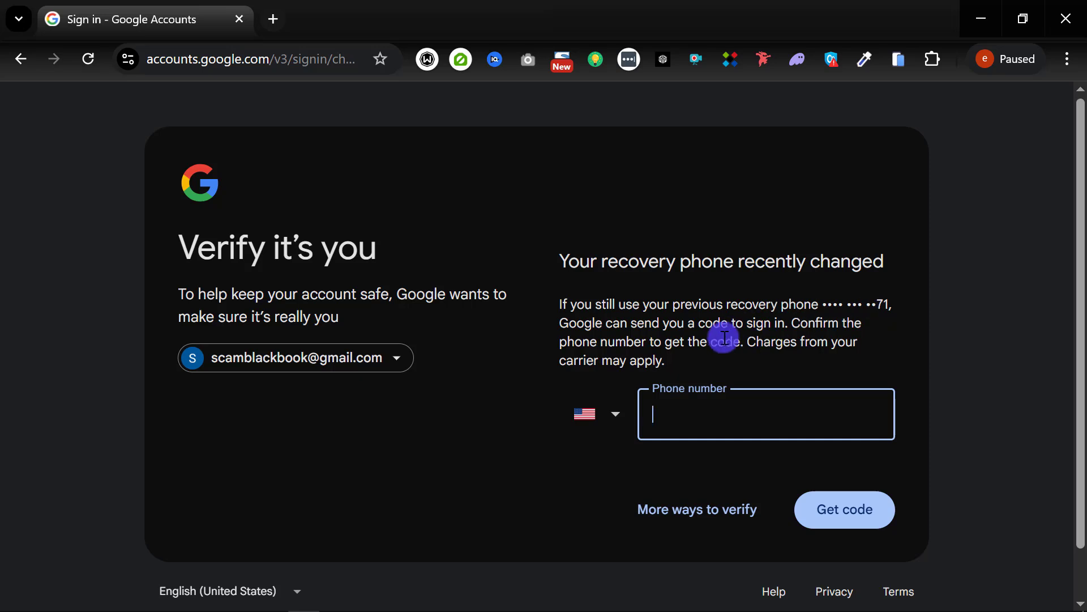
click(683, 517)
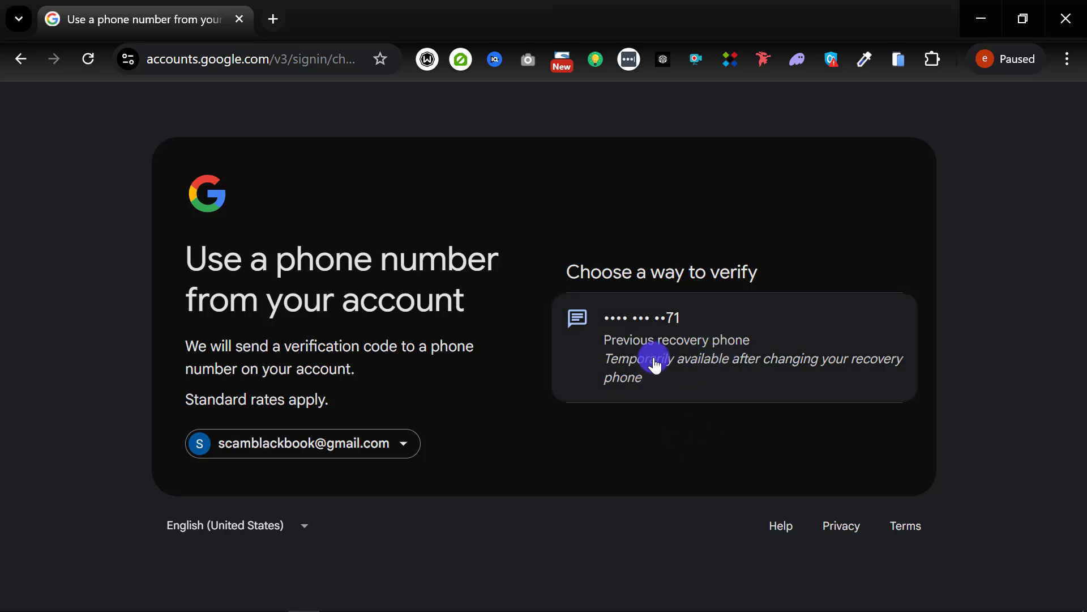
click(12, 62)
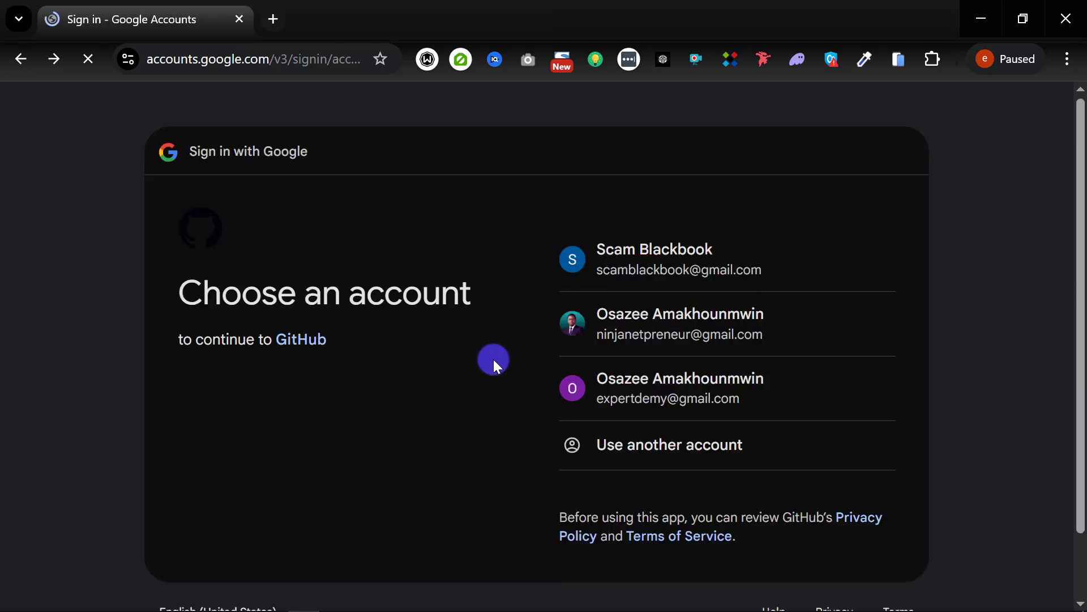
Choose the third listed Google account and allow GitHub to access its profile information.
click(699, 398)
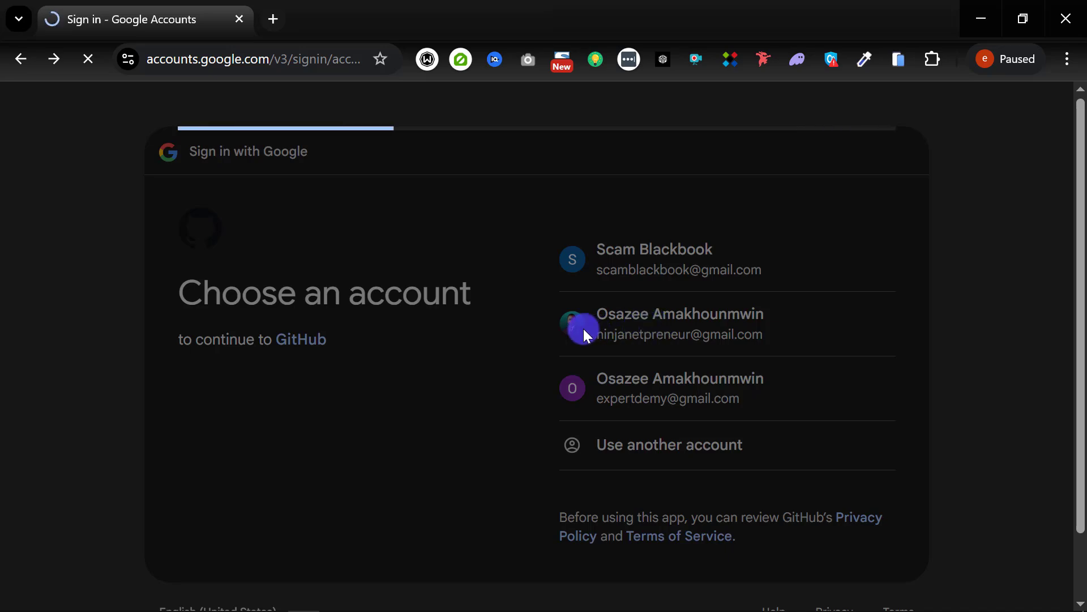
scroll(487, 353, down, 3)
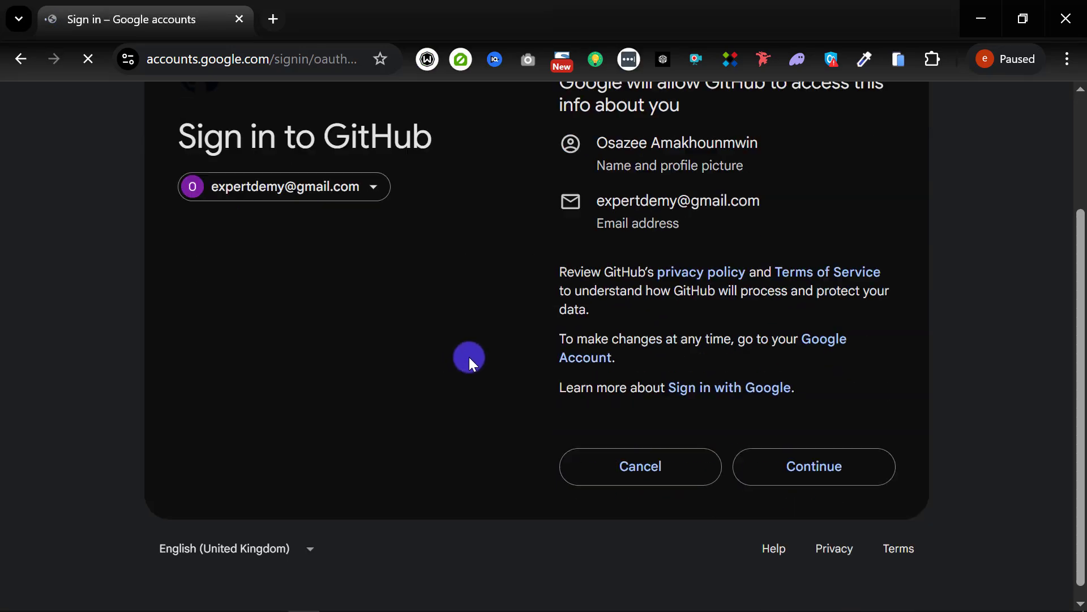
scroll(733, 444, up, 1)
click(821, 550)
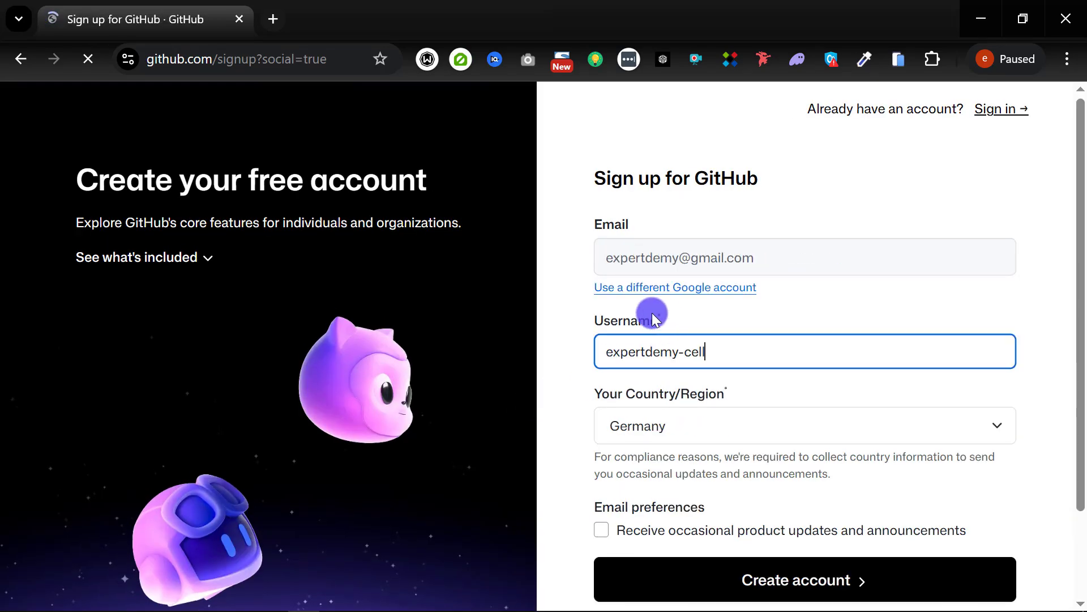
Accept the cookie notice and replace the suggested GitHub username with the desired account username.
click(567, 364)
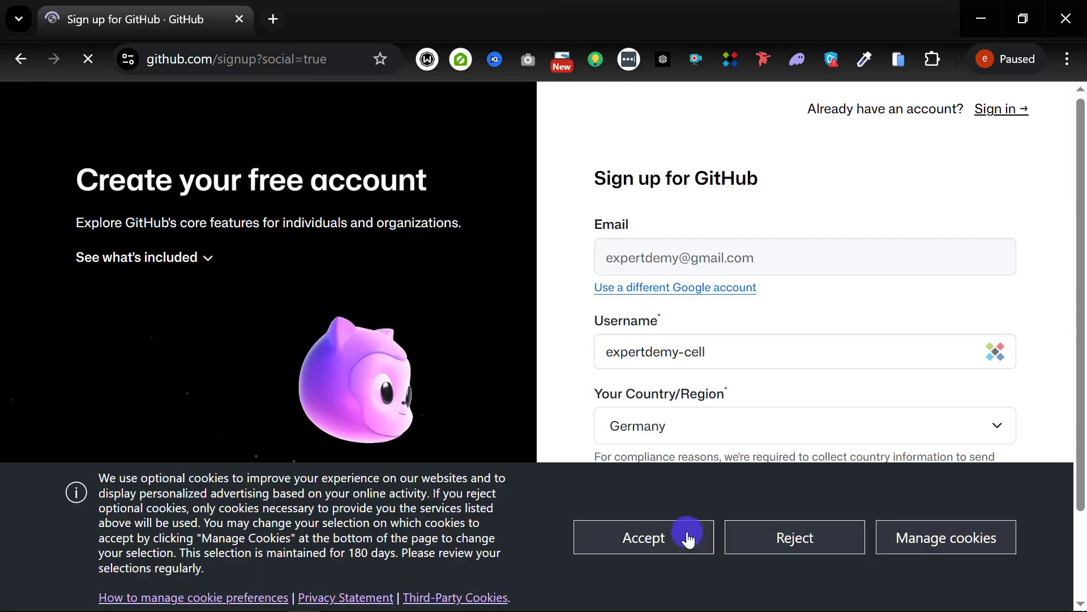
click(628, 539)
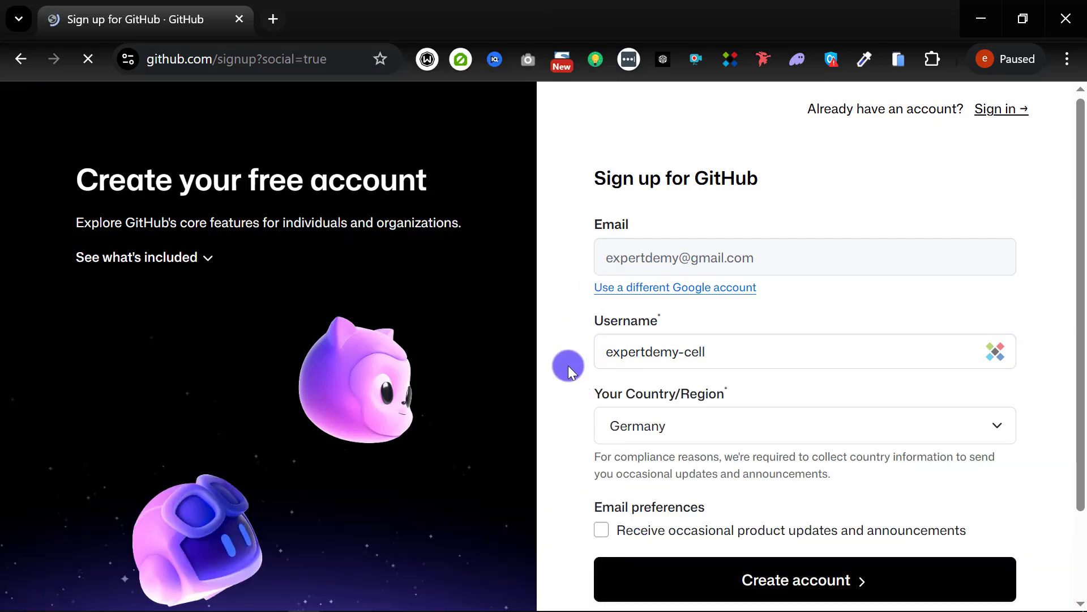
click(732, 353)
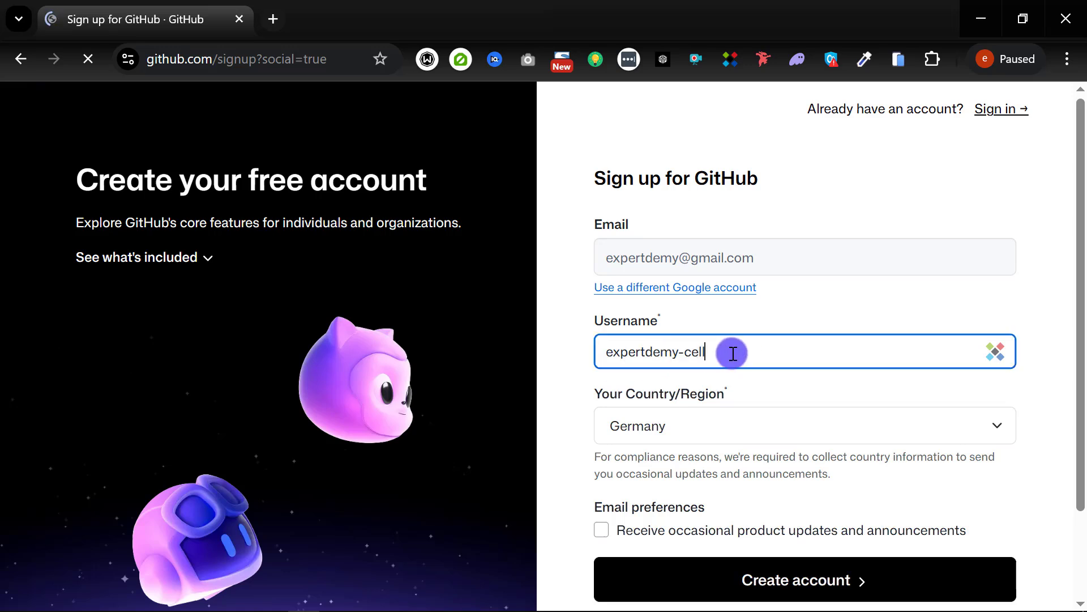
triple_click(733, 354)
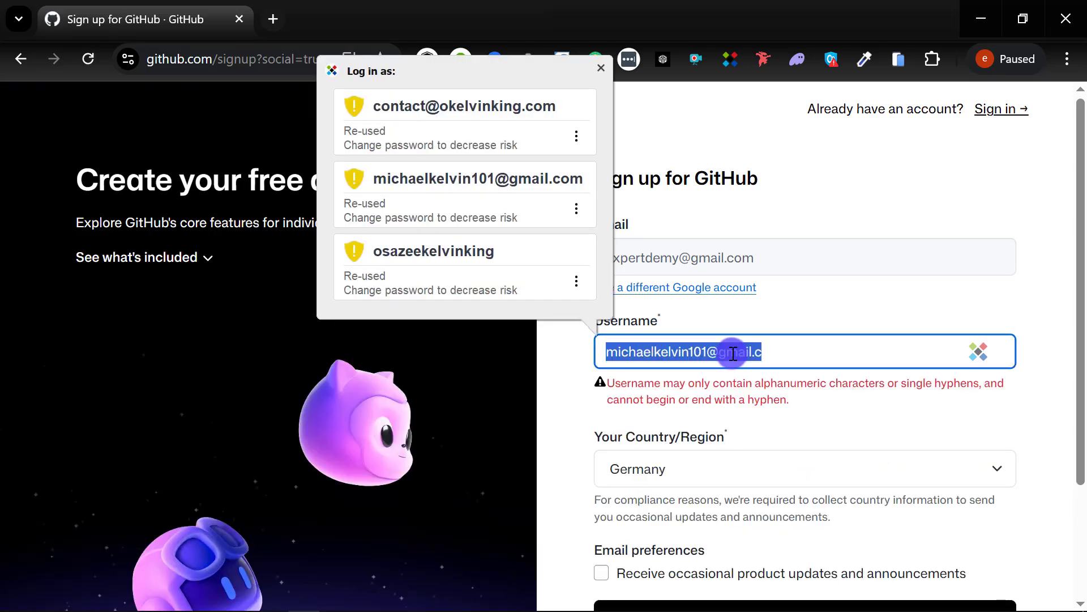
text(expertdemy)
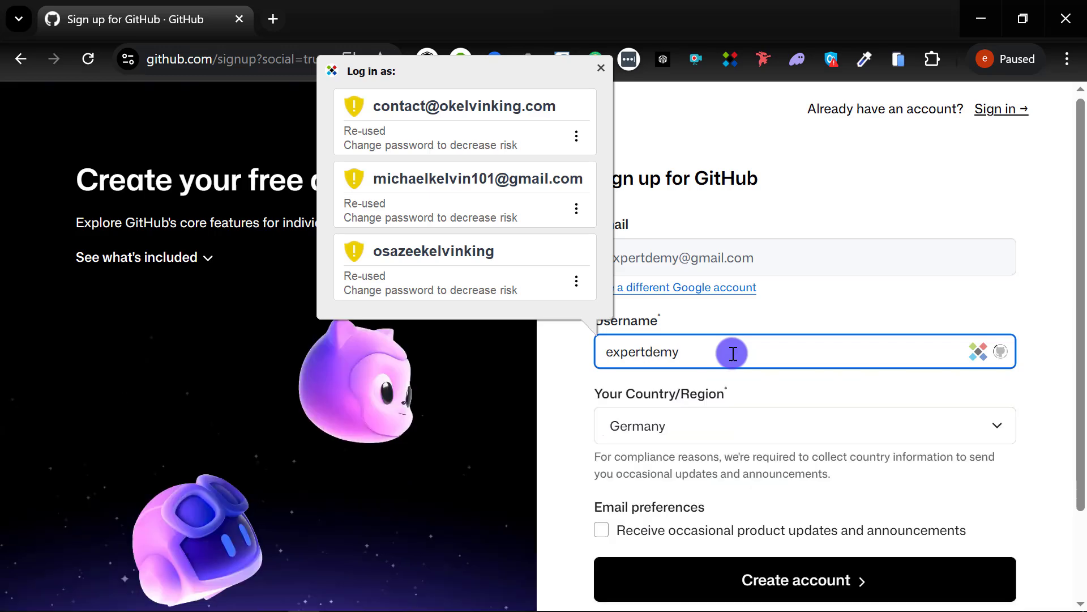
click(559, 454)
Set the country to Nigeria and submit the GitHub sign-up form to create the account.
click(702, 425)
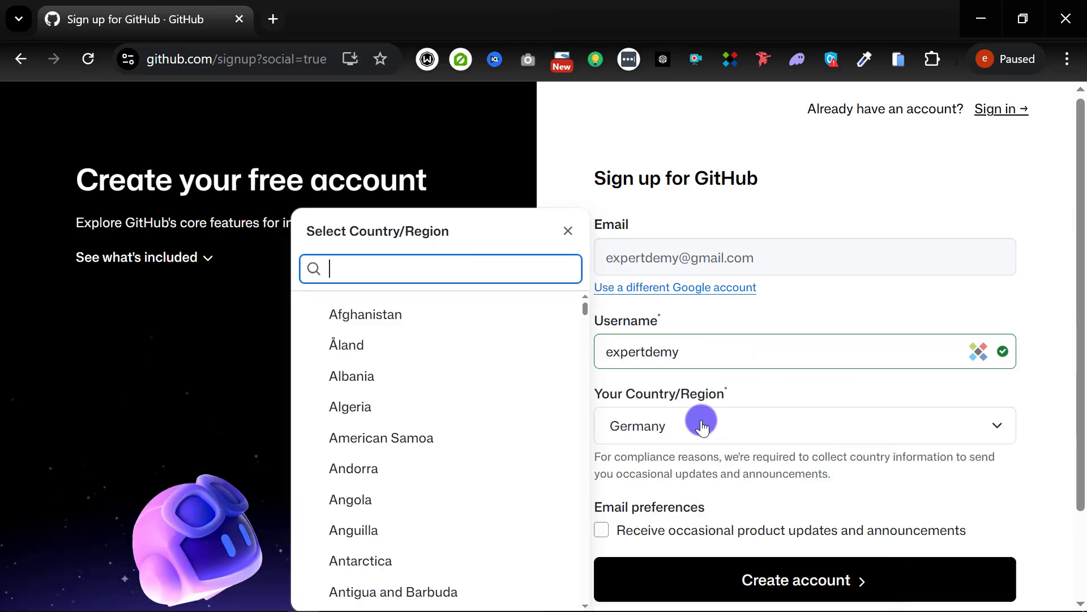
text(nigeri)
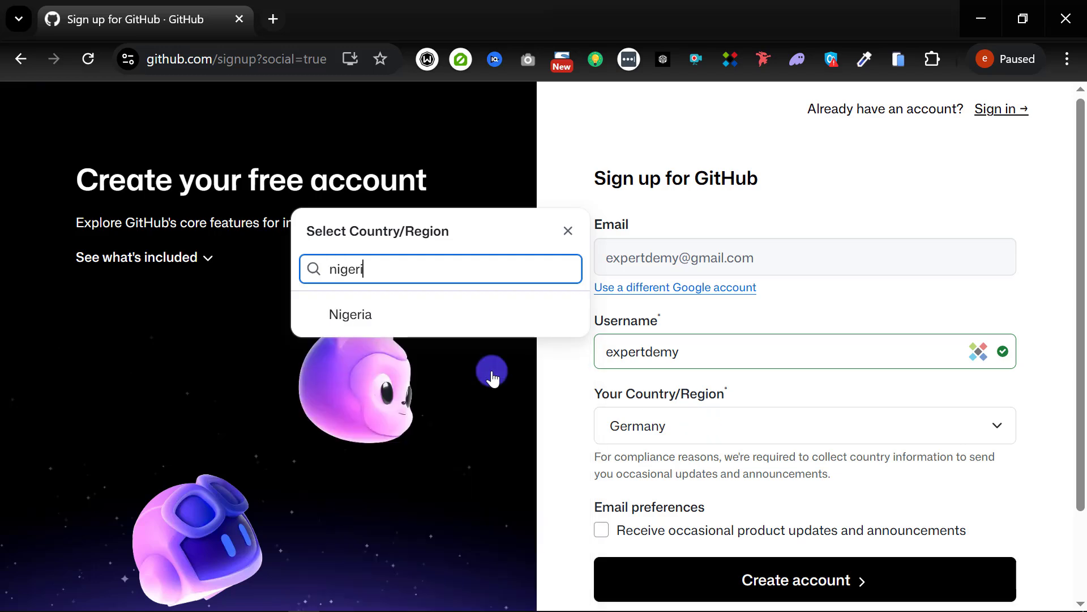
click(368, 311)
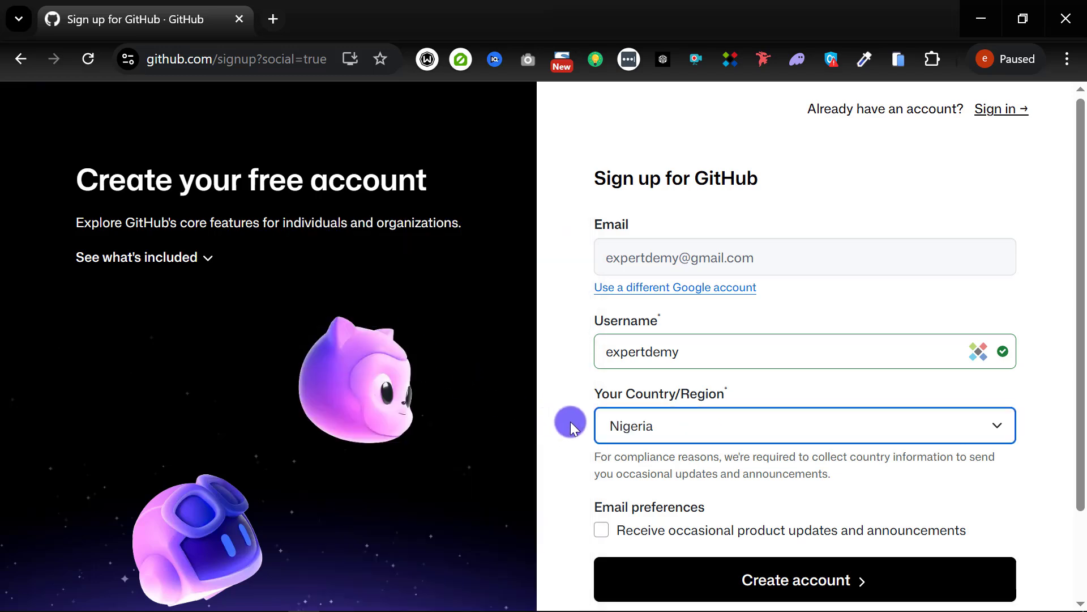
scroll(571, 362, down, 2)
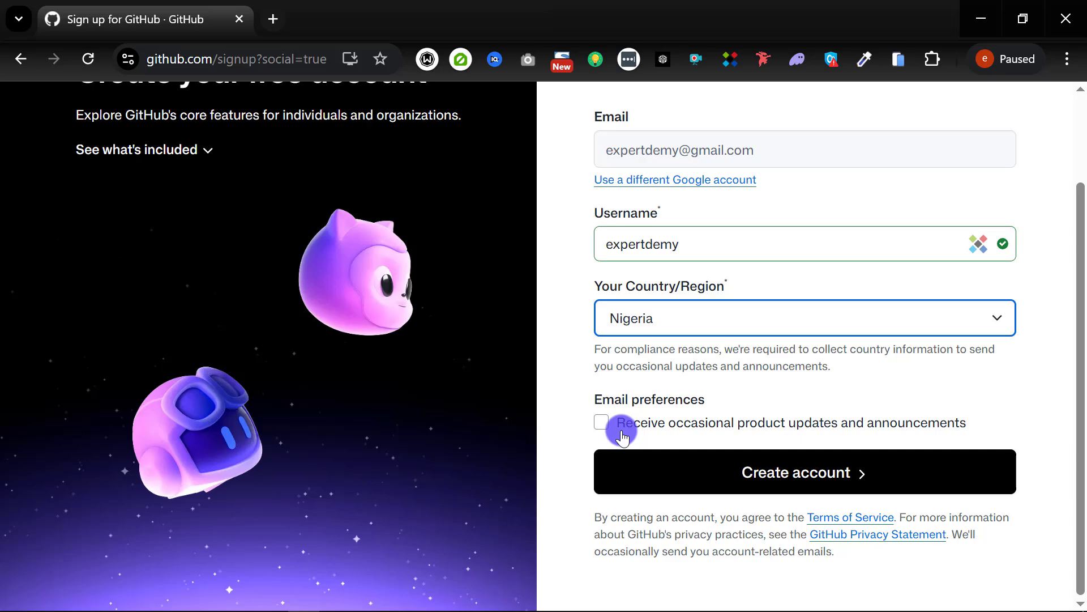
click(807, 478)
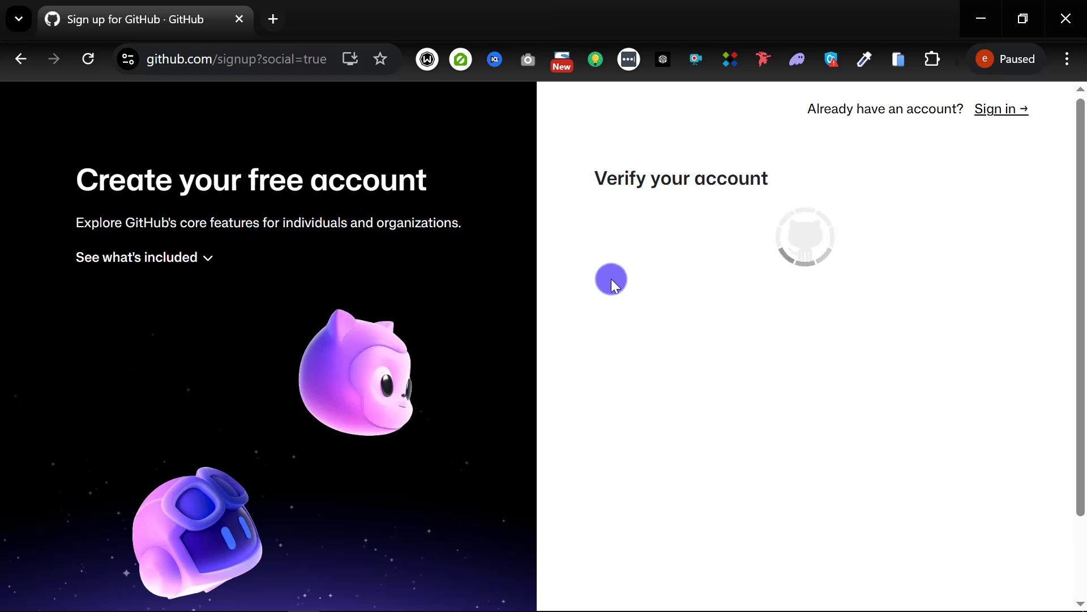
Complete the GitHub account verification and authorize FunnelCraft AI to access the new account.
scroll(721, 348, down, 3)
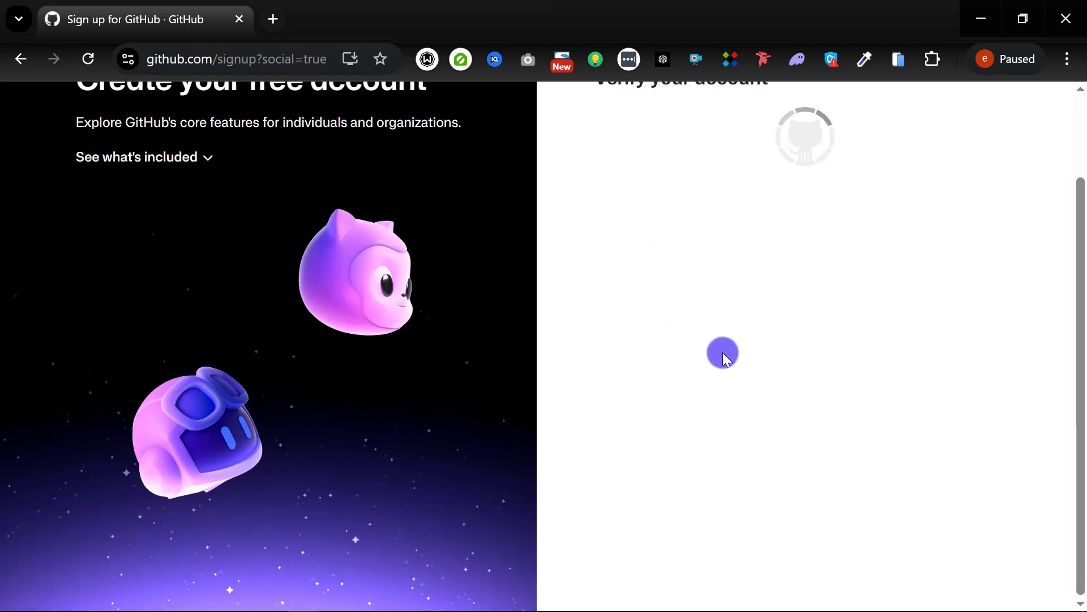
scroll(713, 368, up, 3)
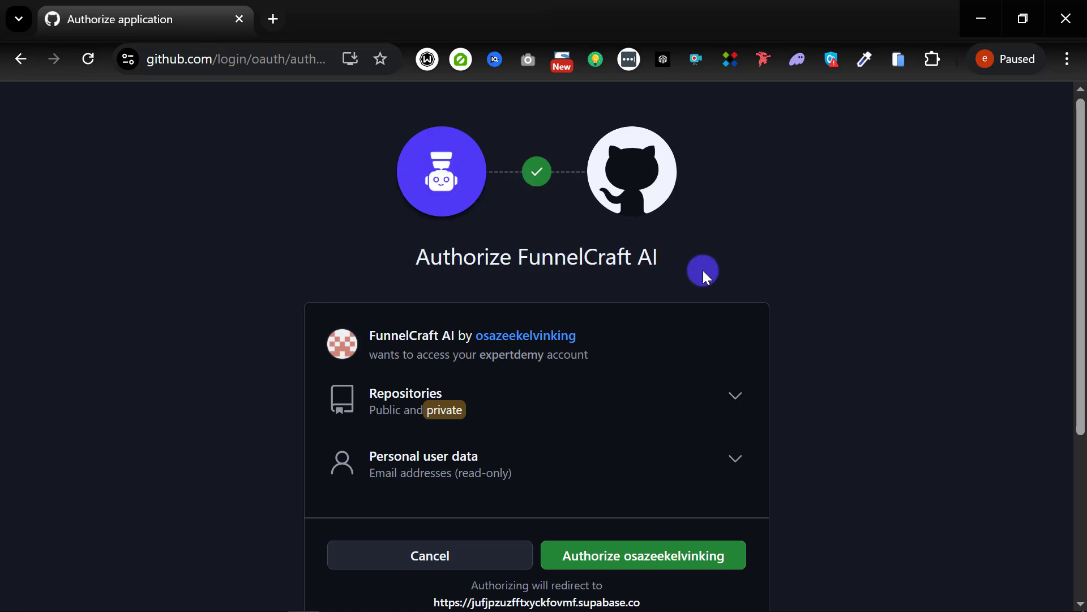
scroll(562, 330, down, 3)
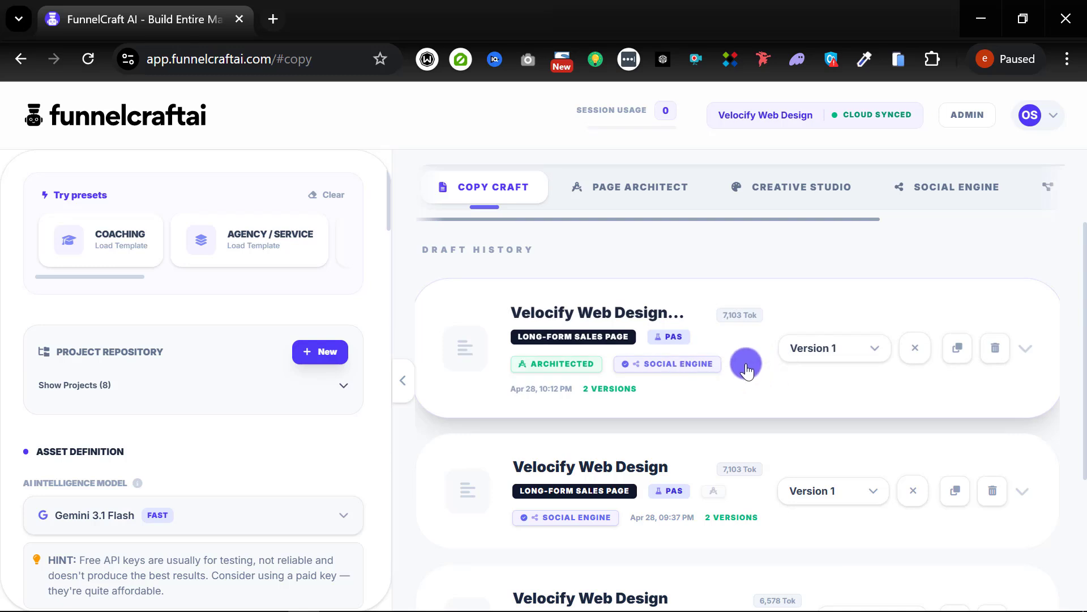
Open the top Velocify Web Design draft in the page builder and collapse the design chat.
click(746, 369)
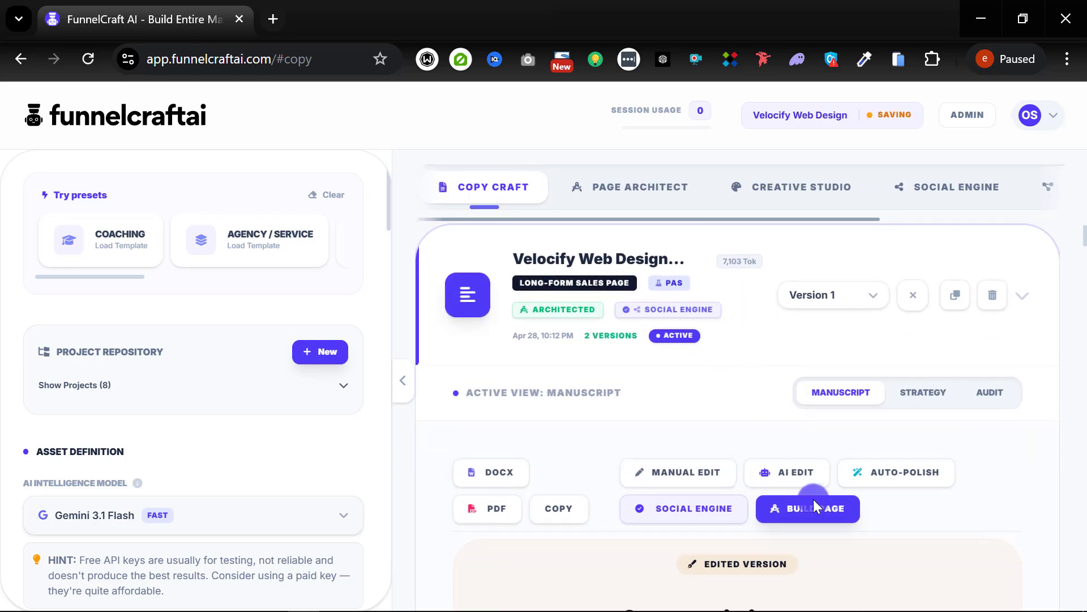
click(811, 510)
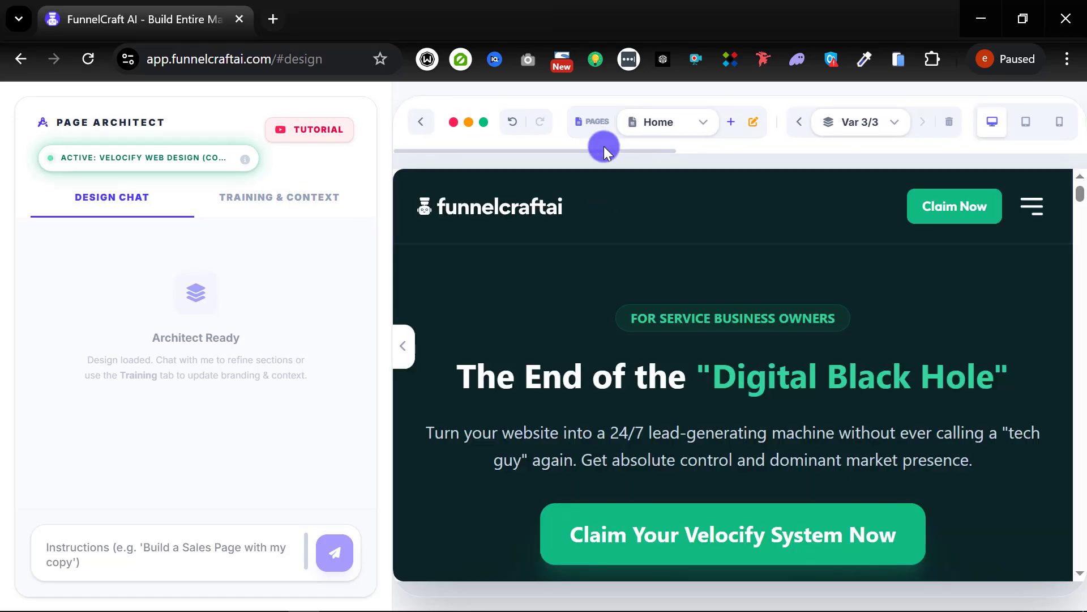
click(406, 344)
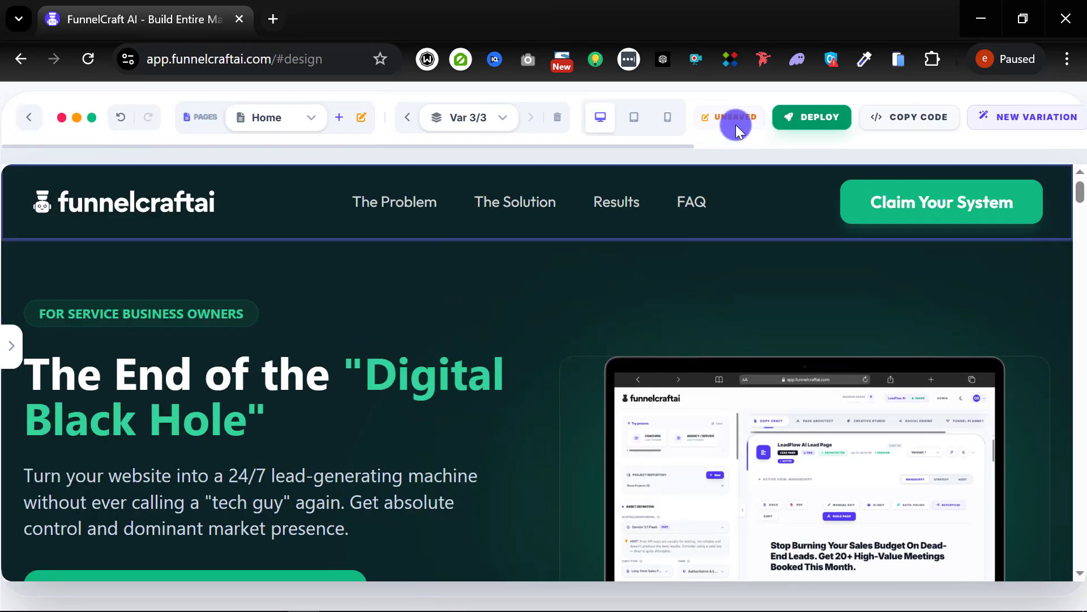
Open the web deployment setup and rename the target repository as velocify-web-design.
click(837, 121)
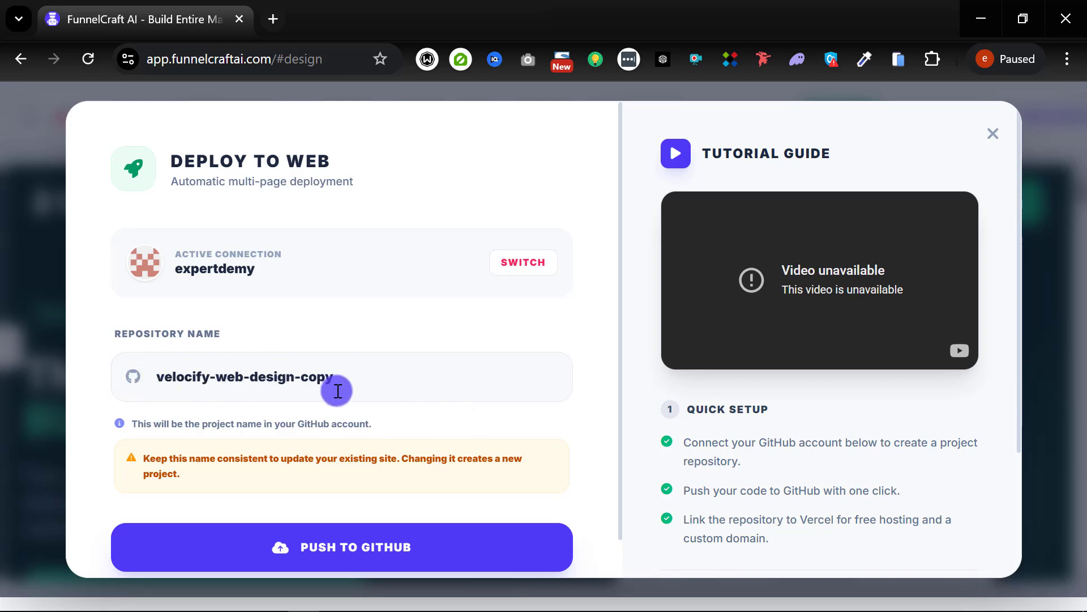
click(357, 376)
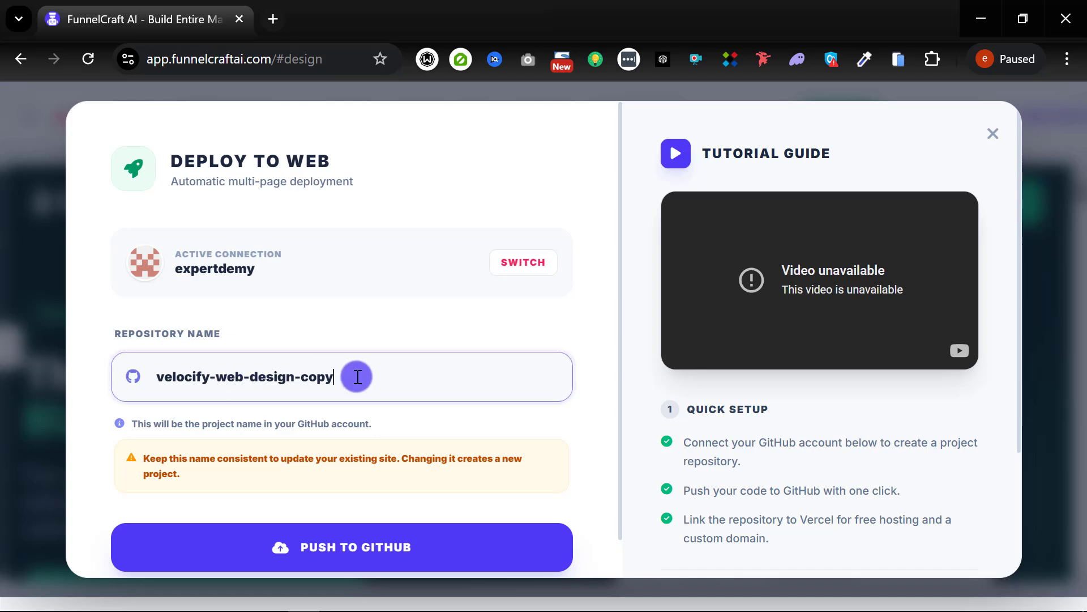
click(341, 376)
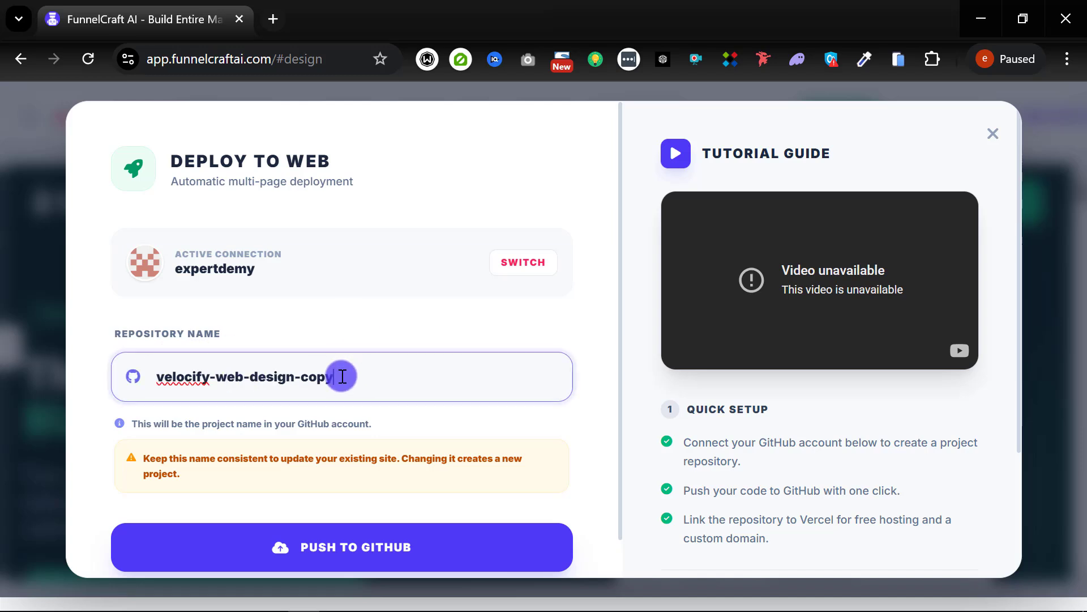
key(BackSpace)
key(BackSpace)
key(BackSpace)
key(BackSpace)
key(BackSpace)
key(BackSpace)
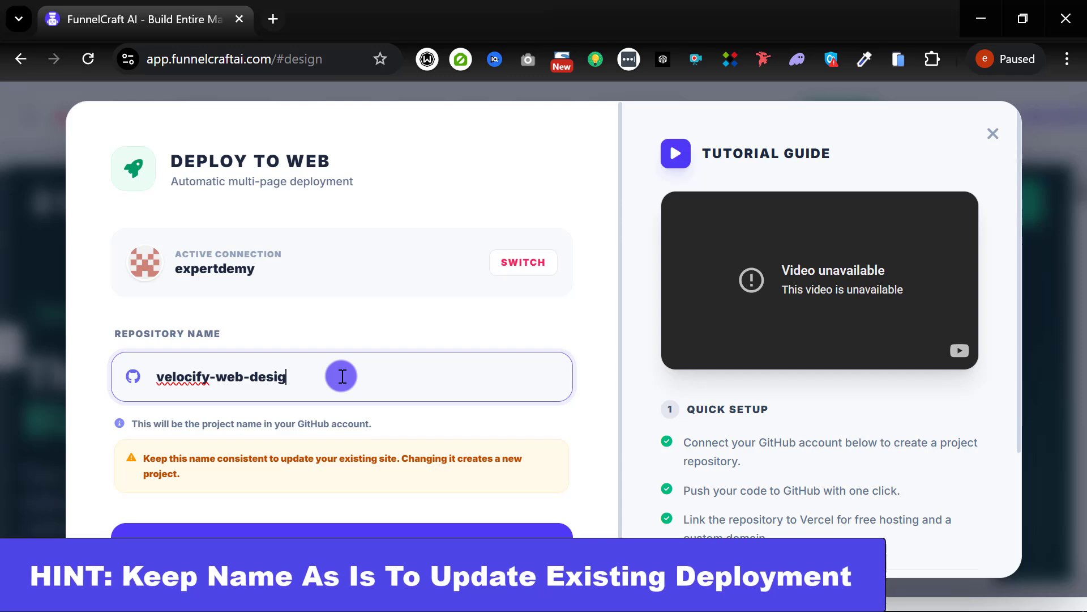
text(n)
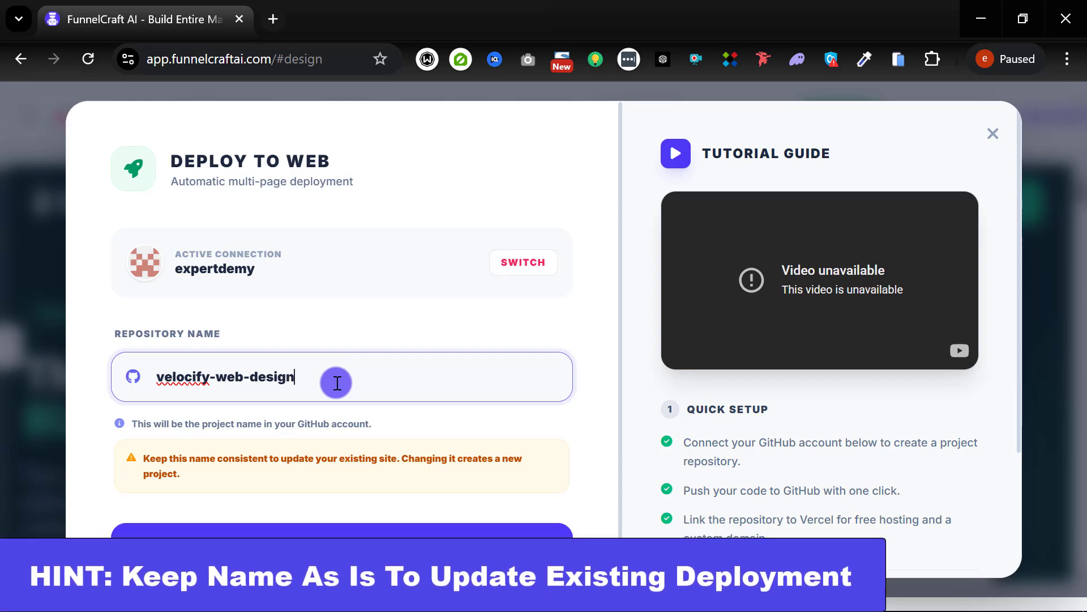
text(0)
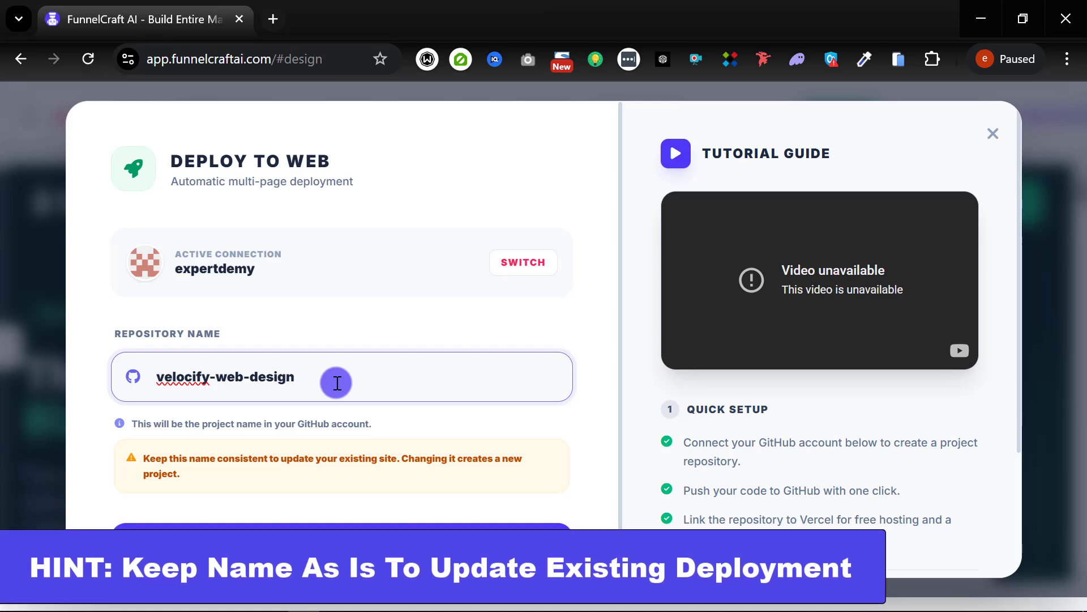
text(cop)
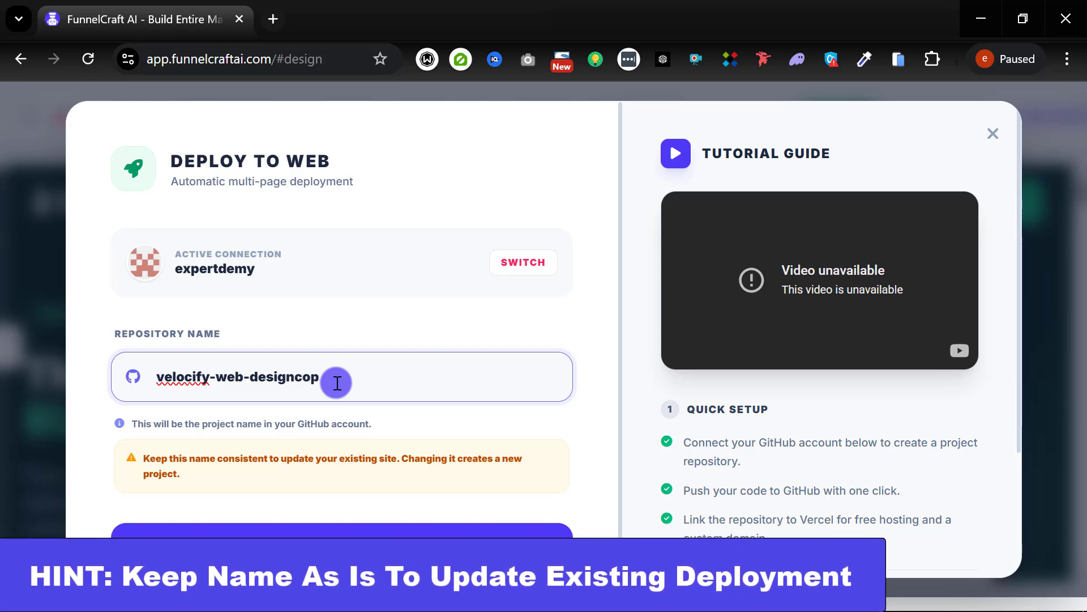
key(BackSpace)
key(BackSpace)
key(BackSpace)
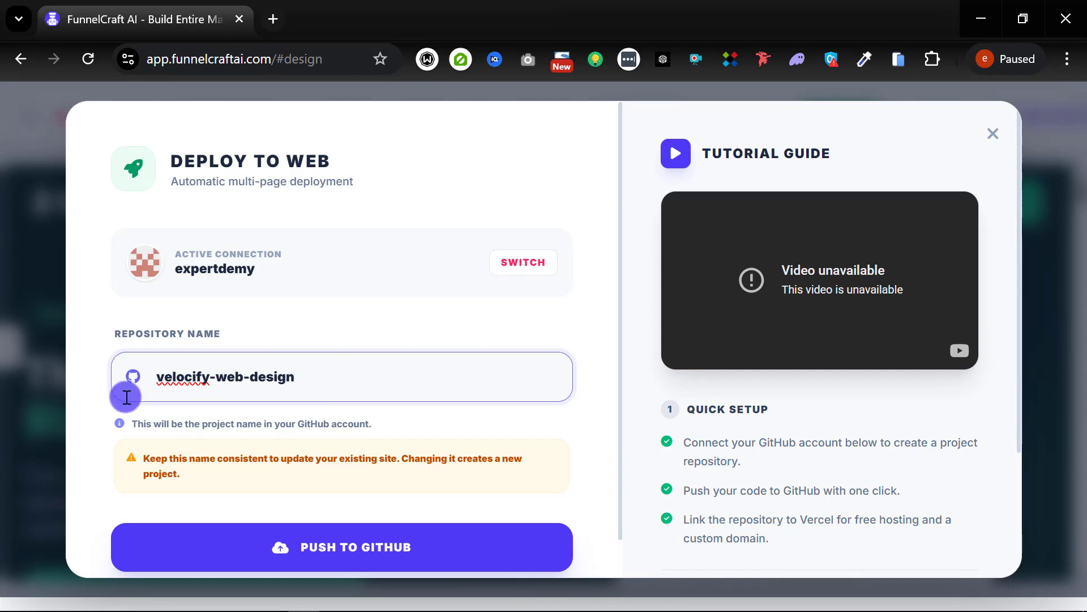
Push the landing page code to the velocify-web-design repository on GitHub.
click(195, 411)
scroll(224, 409, down, 1)
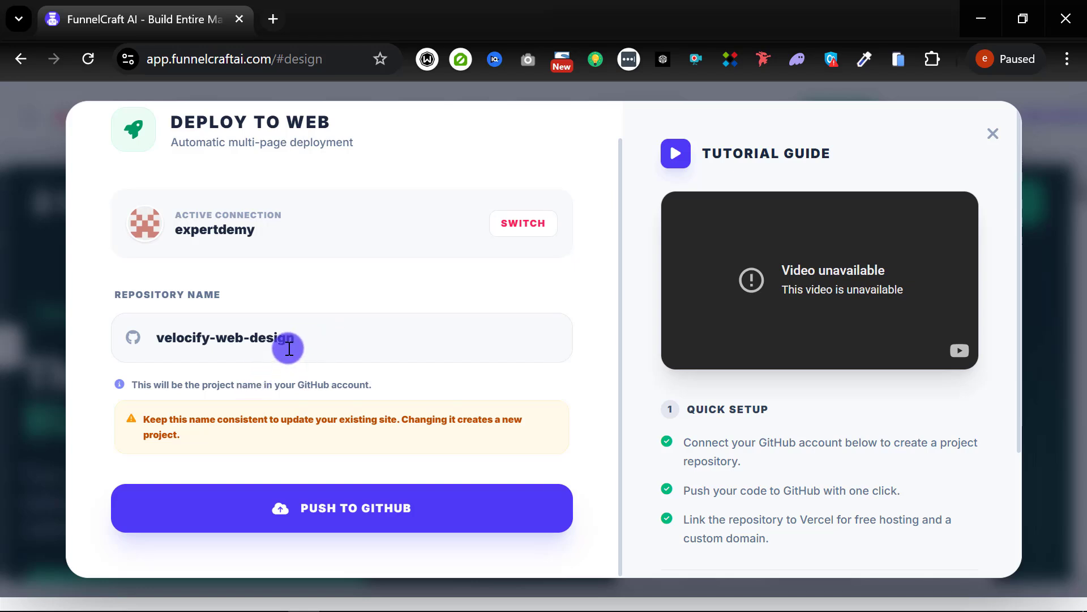
click(332, 508)
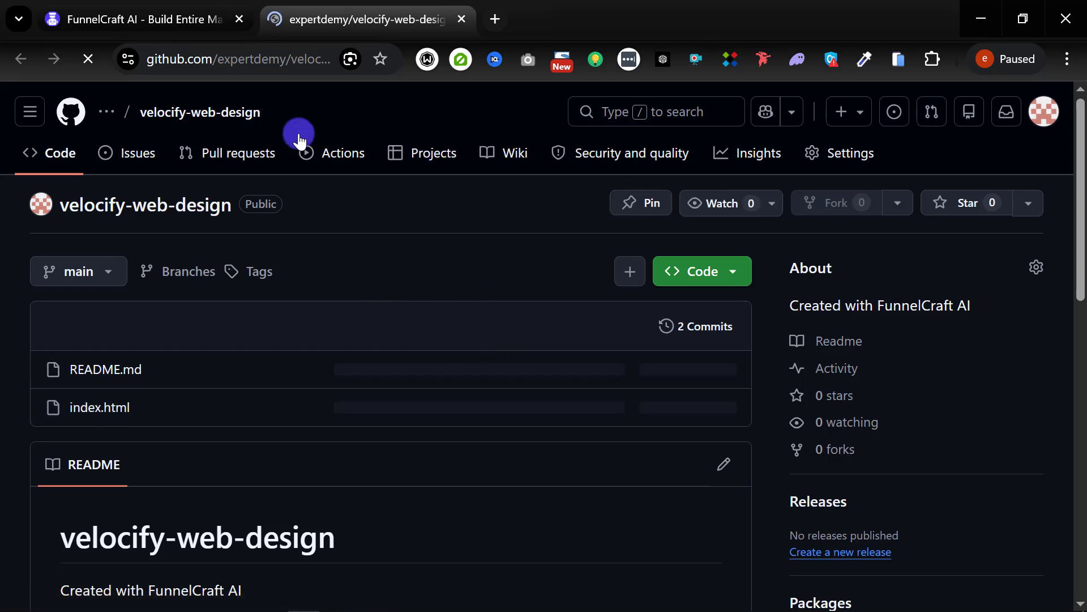
Switch back to FunnelCraft AI and start deploying the pushed repository to Vercel.
click(131, 20)
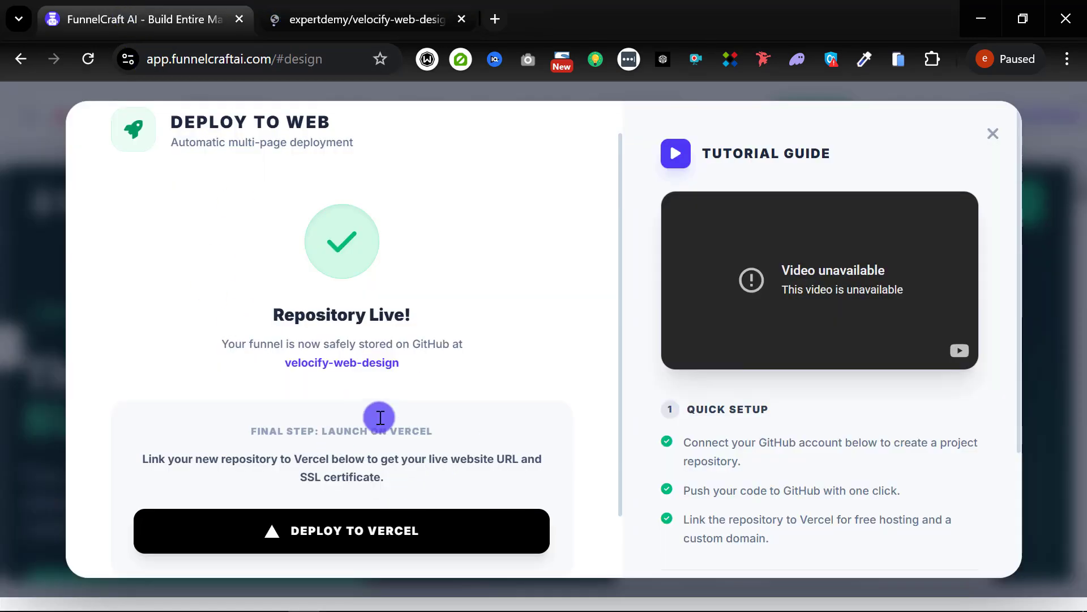
scroll(421, 499, down, 1)
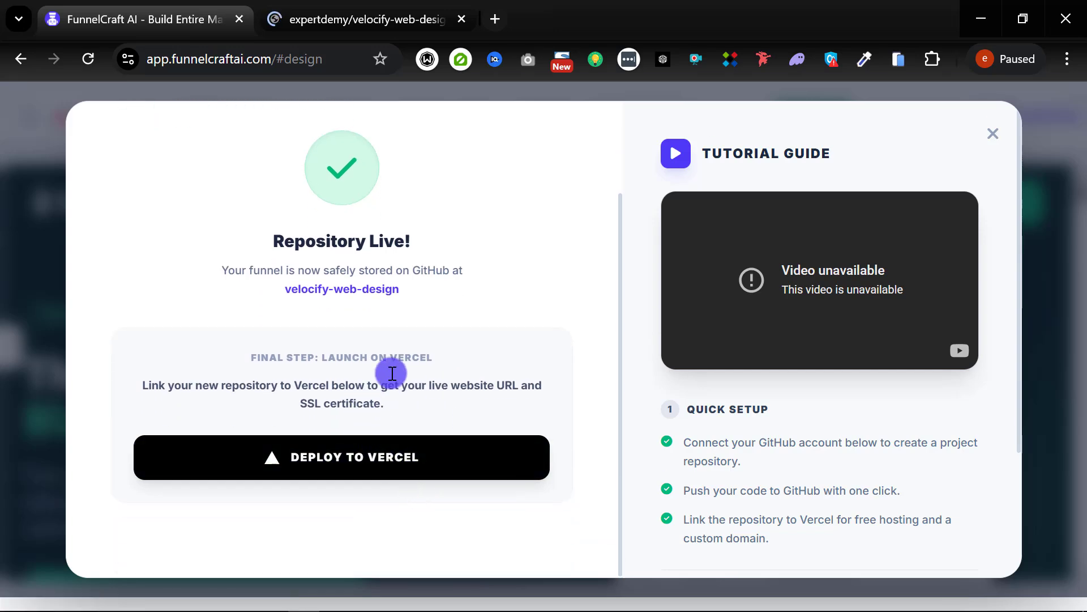
scroll(408, 407, up, 2)
scroll(413, 474, down, 2)
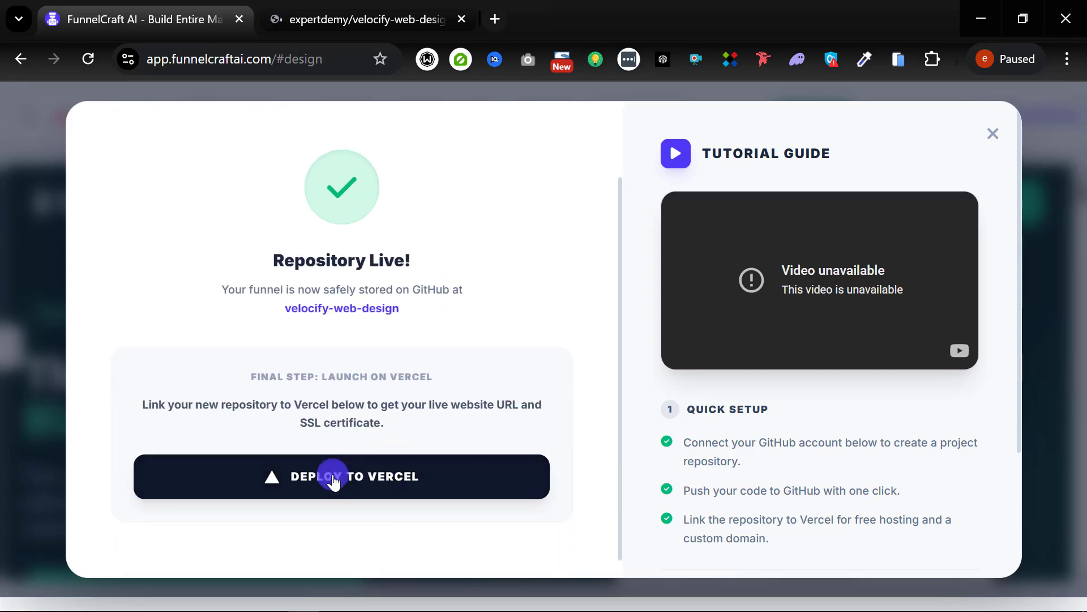
click(333, 474)
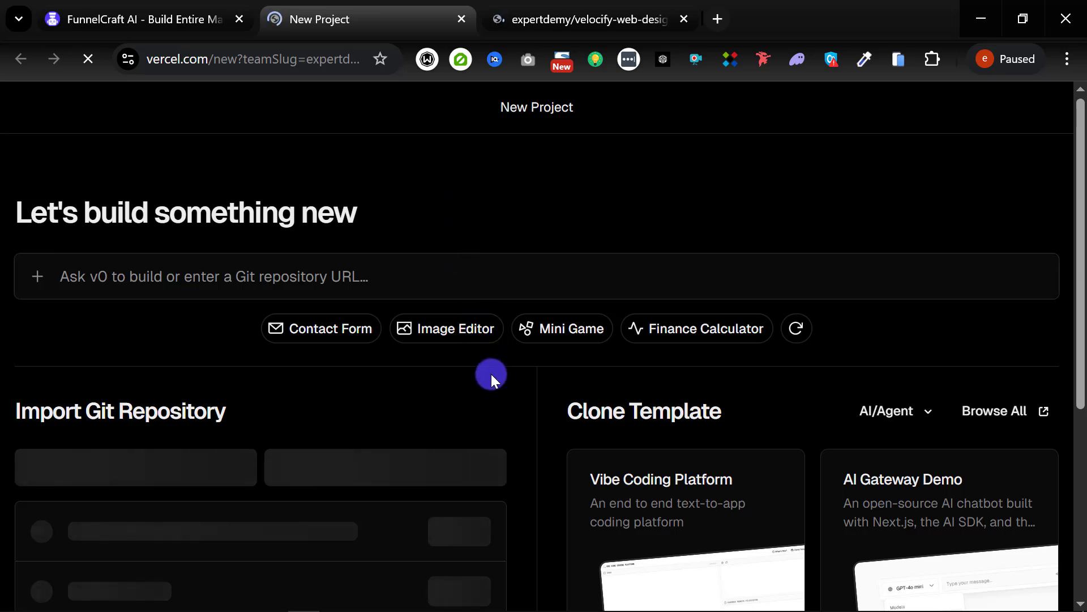
Reload Vercel's new project page and log out of the currently signed-in Vercel account.
scroll(495, 372, down, 5)
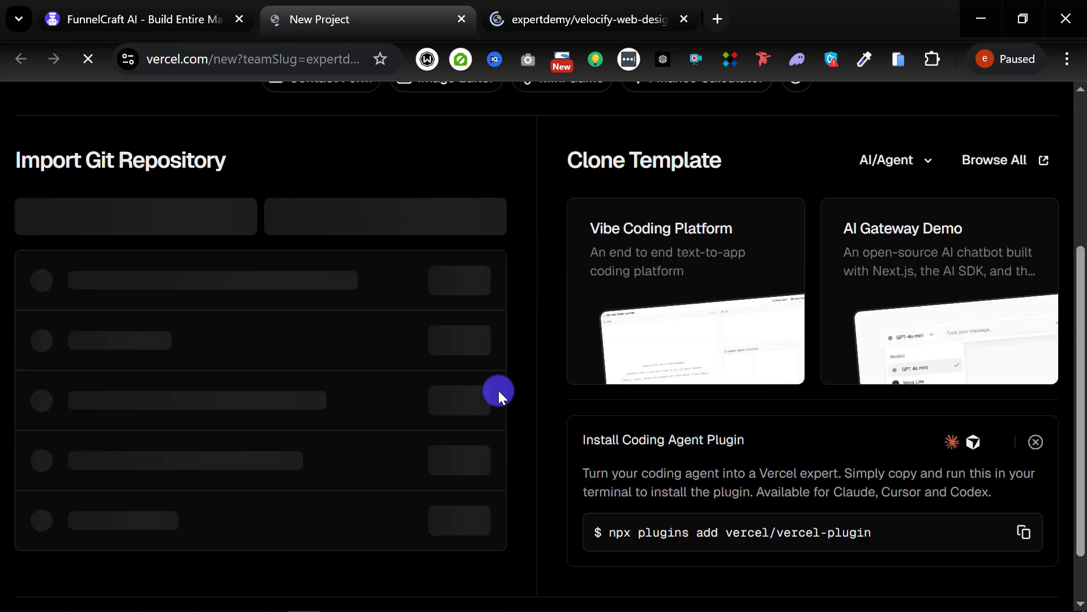
scroll(484, 409, up, 5)
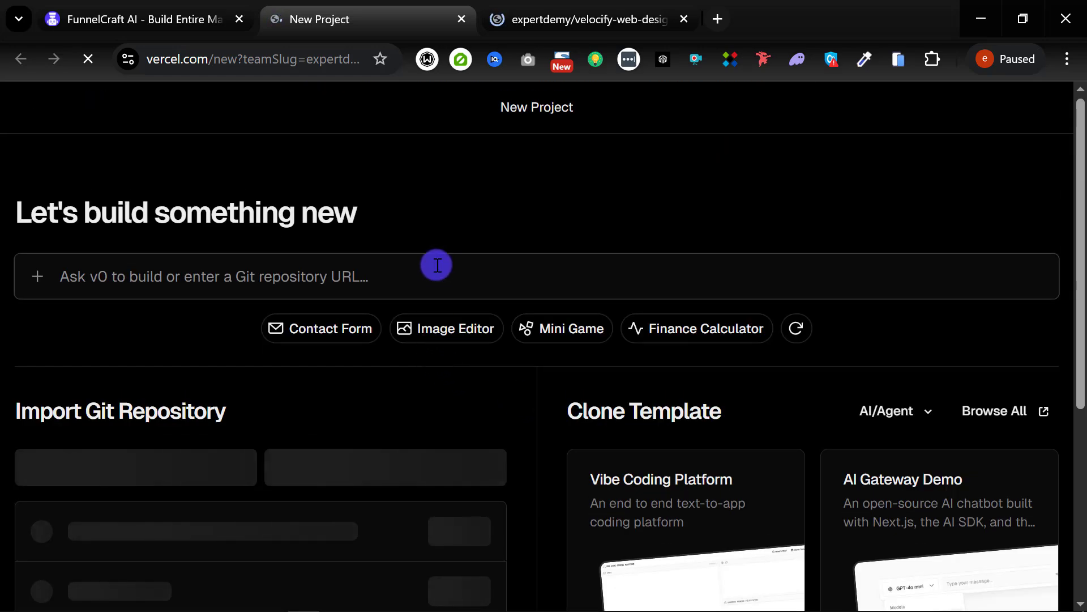
click(93, 59)
click(85, 59)
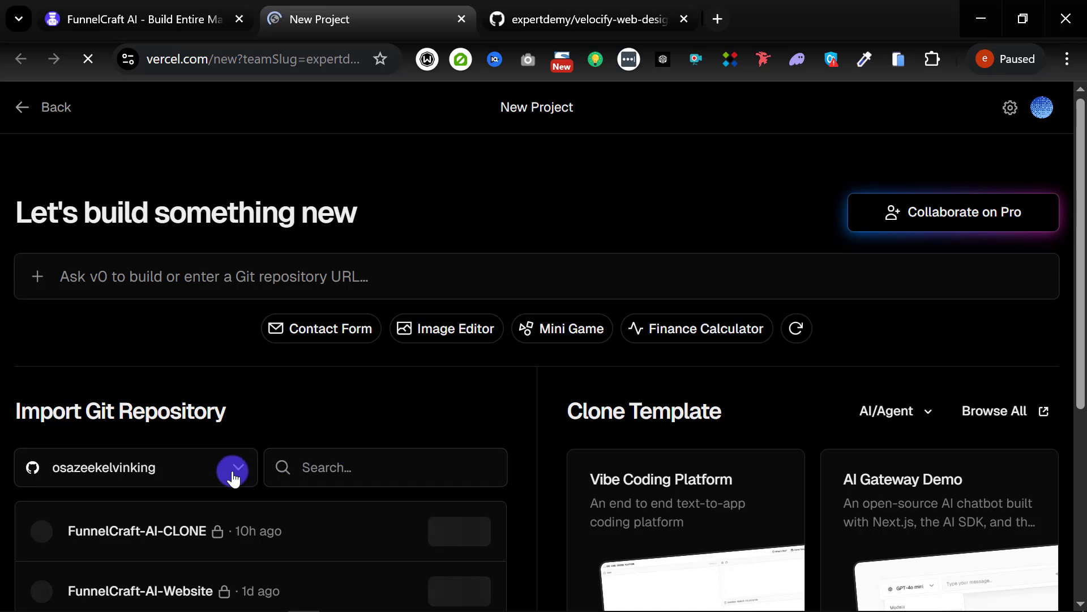
click(1046, 113)
click(837, 446)
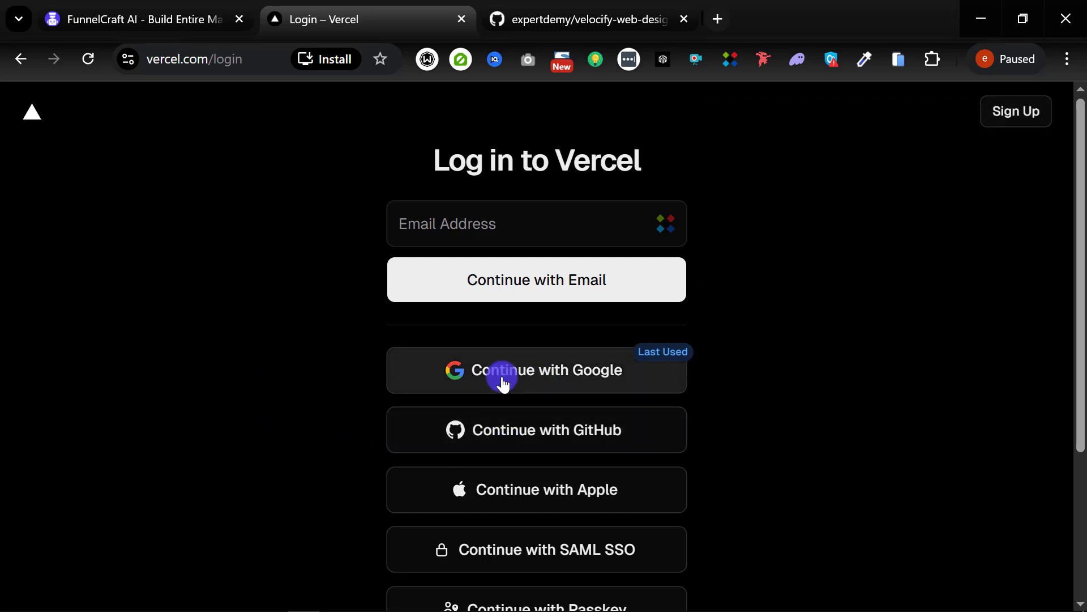
Try to log in to Vercel through Google with the account that matches the new GitHub account.
click(503, 384)
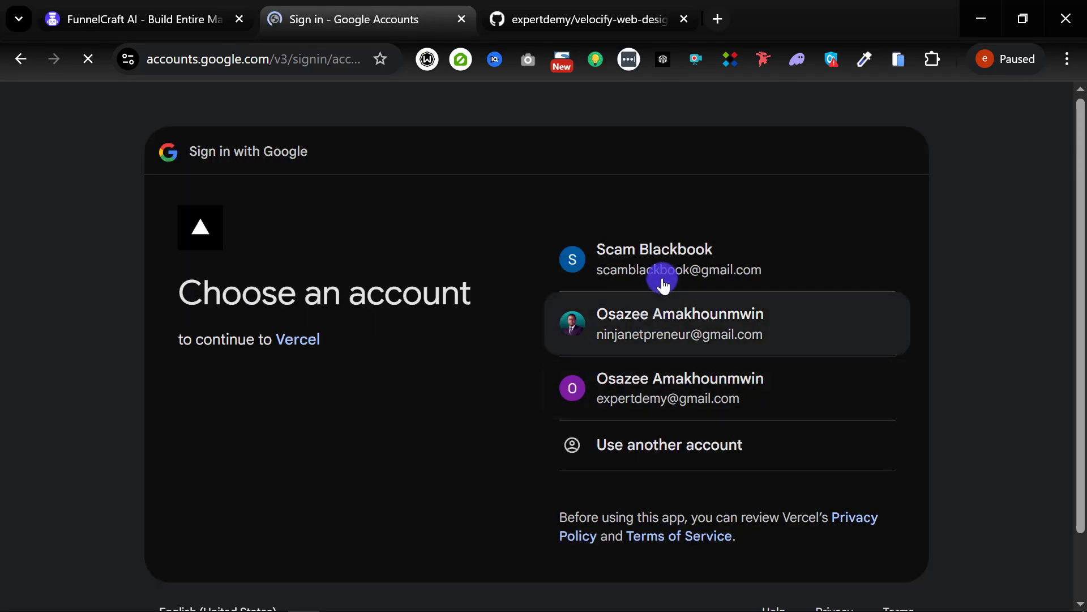
click(622, 398)
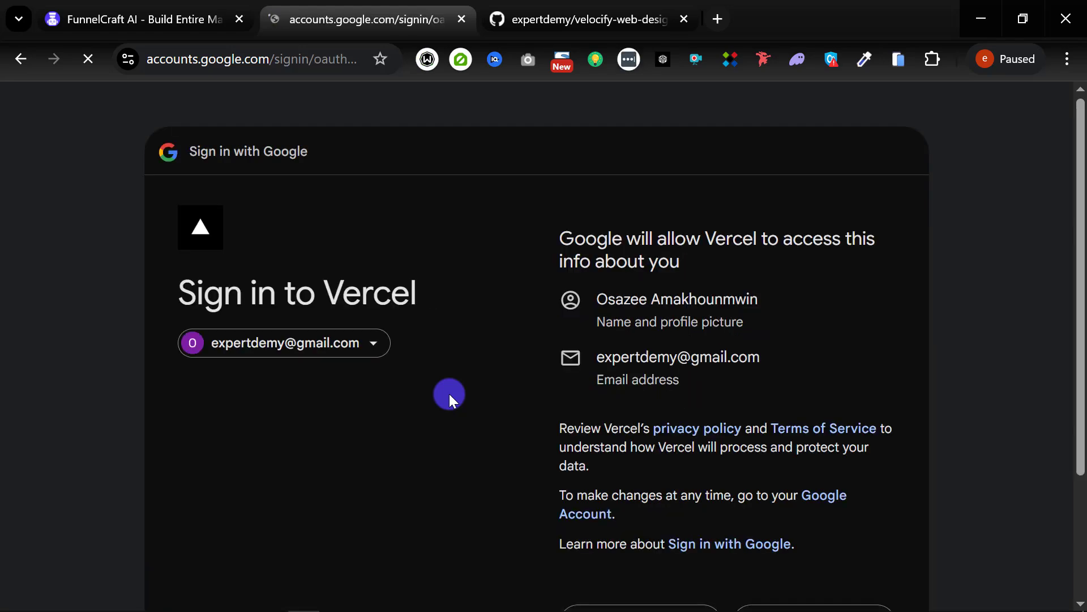
scroll(499, 379, down, 3)
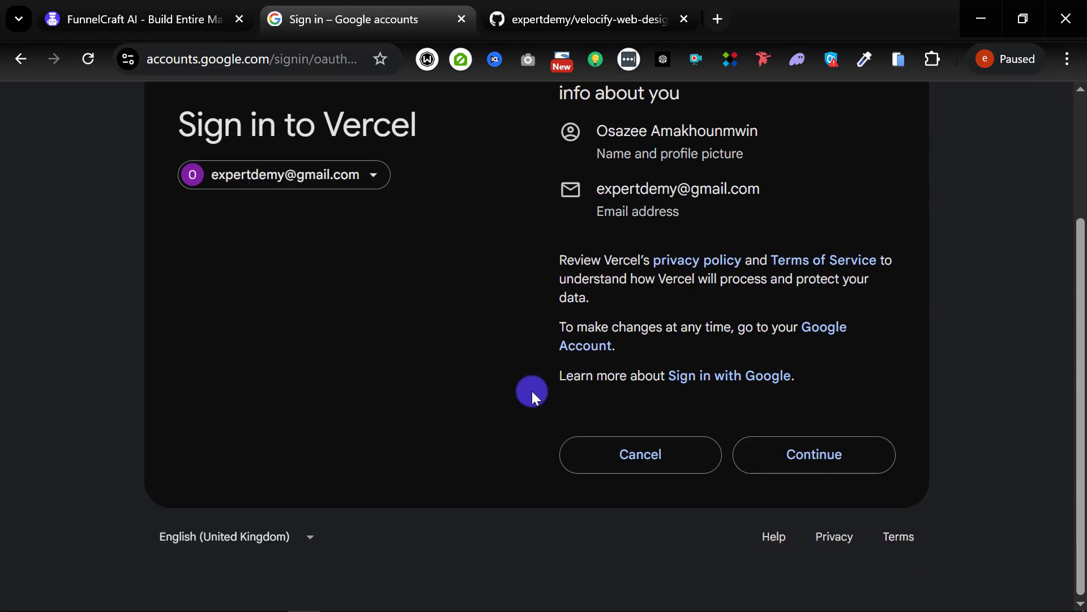
click(813, 454)
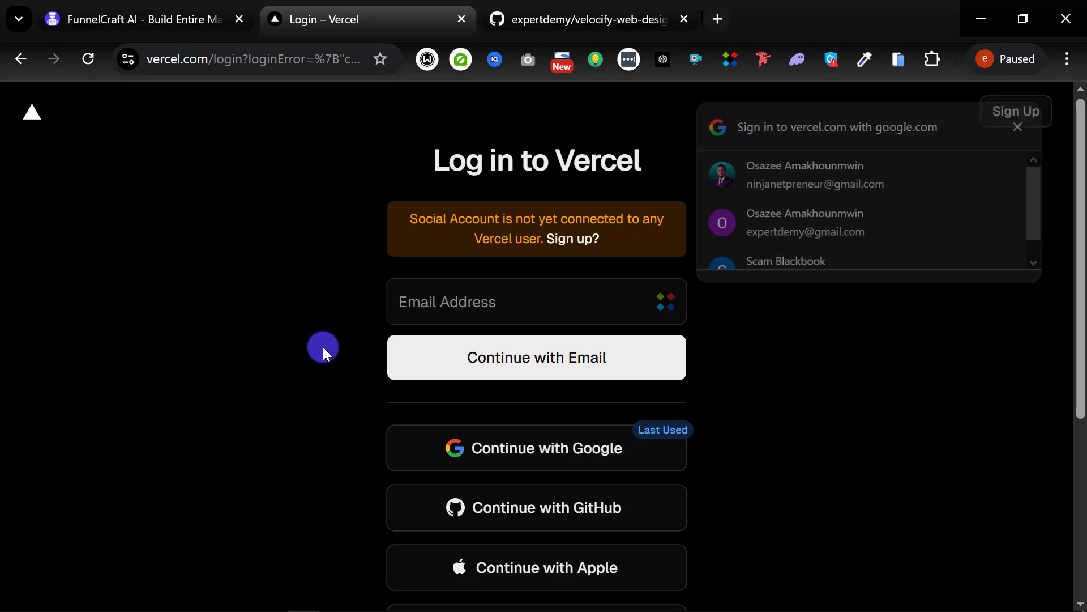
click(529, 447)
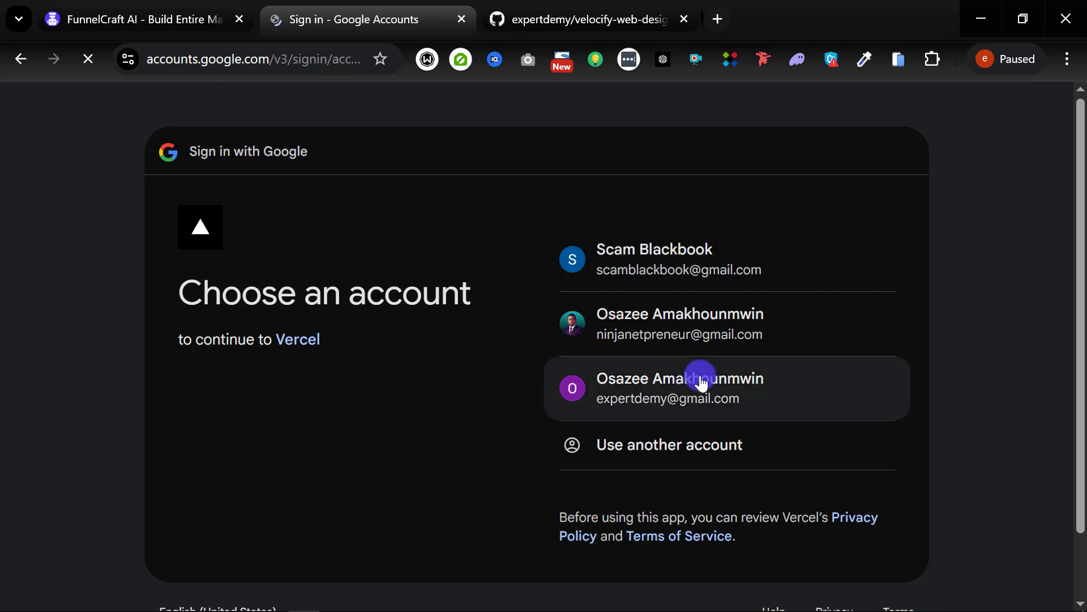
click(681, 386)
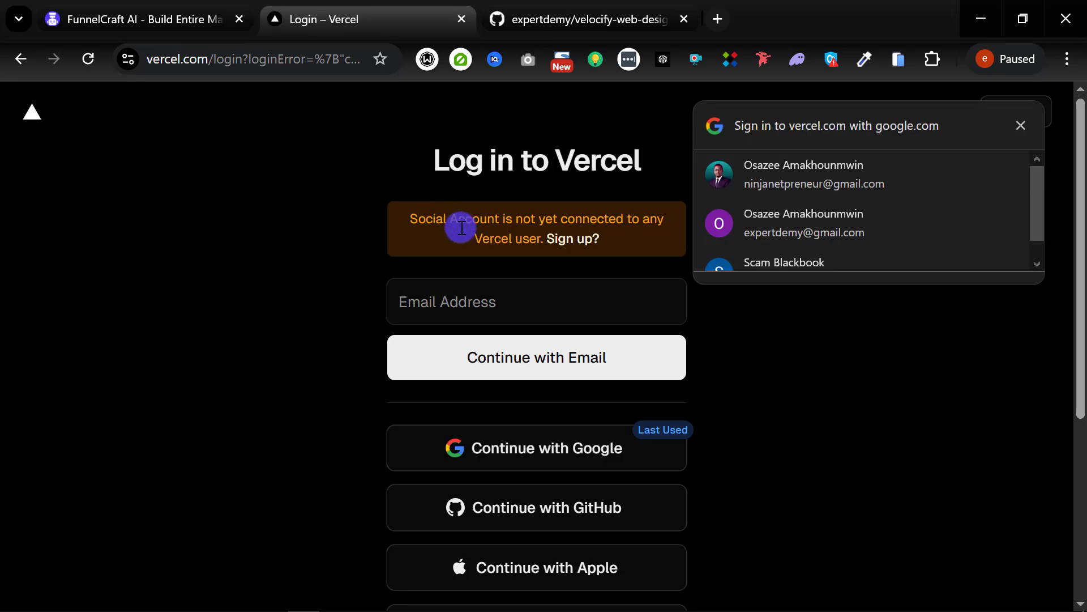
Sign up for Vercel on the Hobby plan for personal projects, entering the account holder's name and using the same Google account.
click(574, 240)
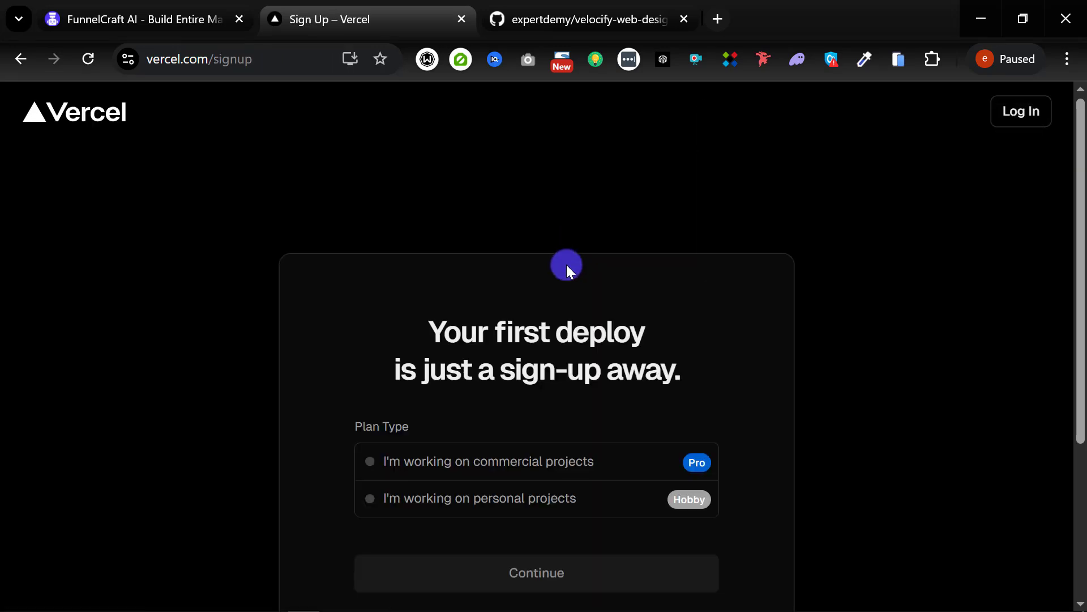
scroll(580, 412, down, 2)
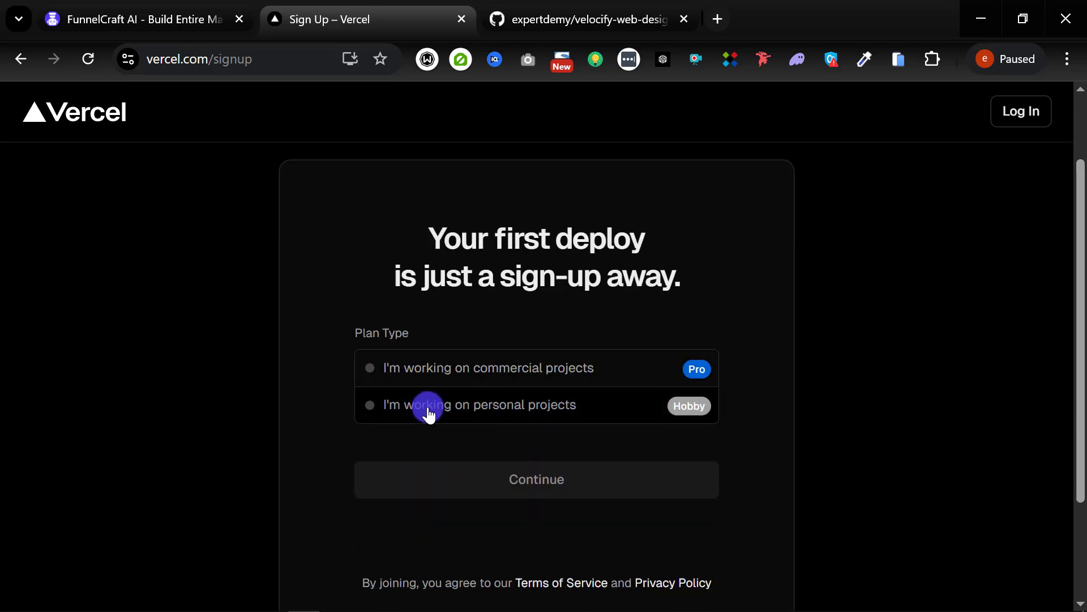
click(490, 418)
scroll(467, 498, down, 4)
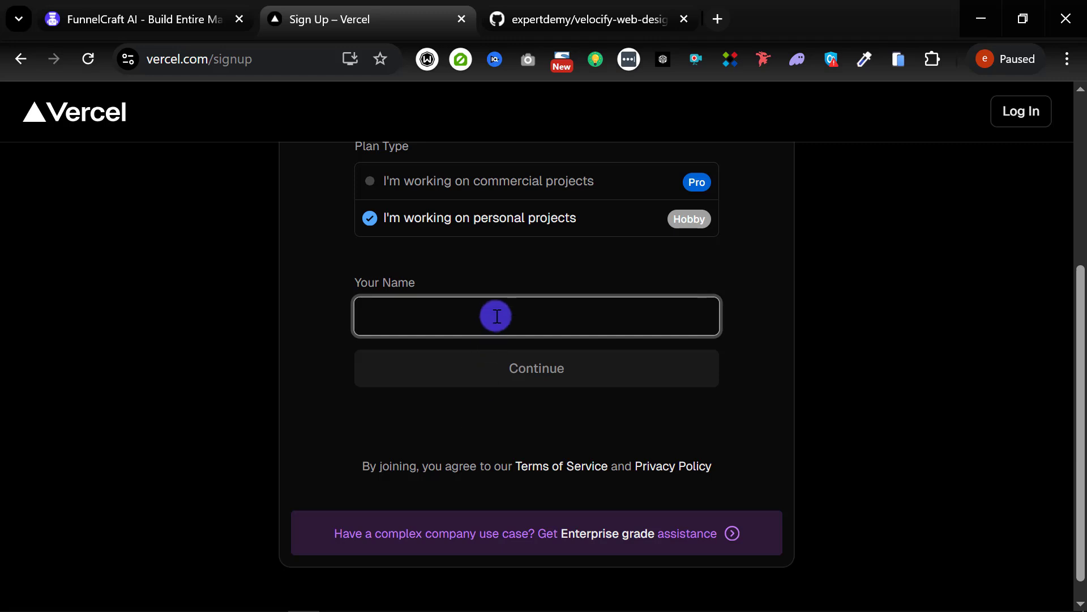
text(Kelvin)
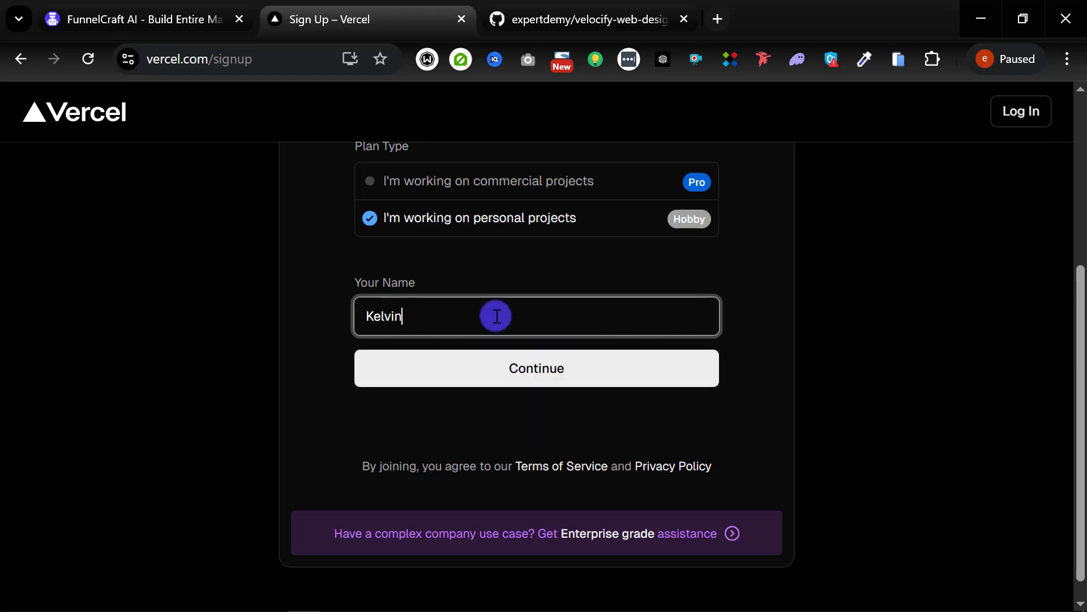
click(481, 369)
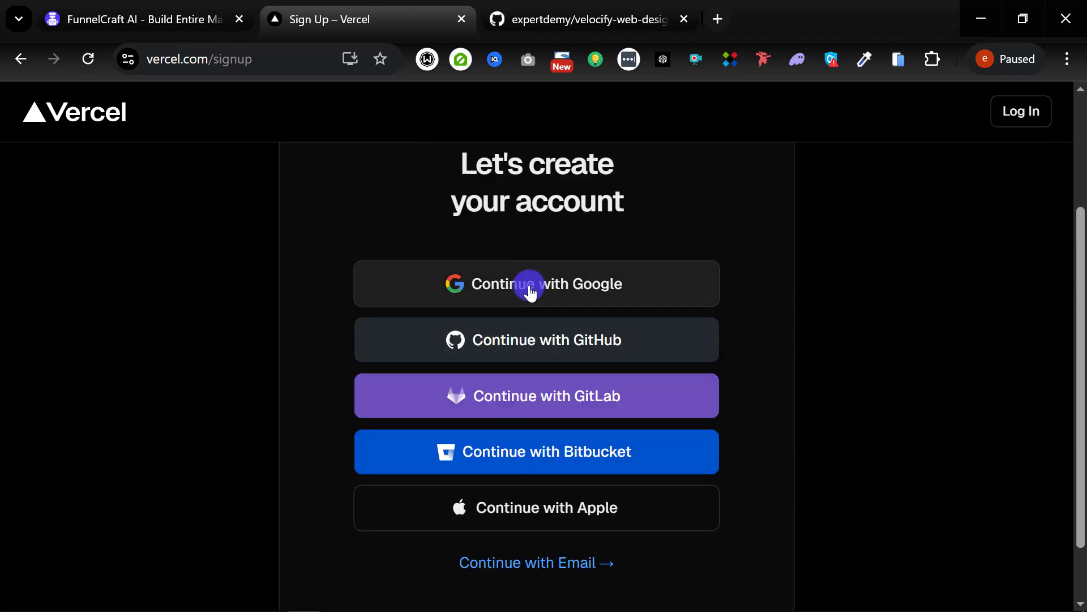
click(531, 289)
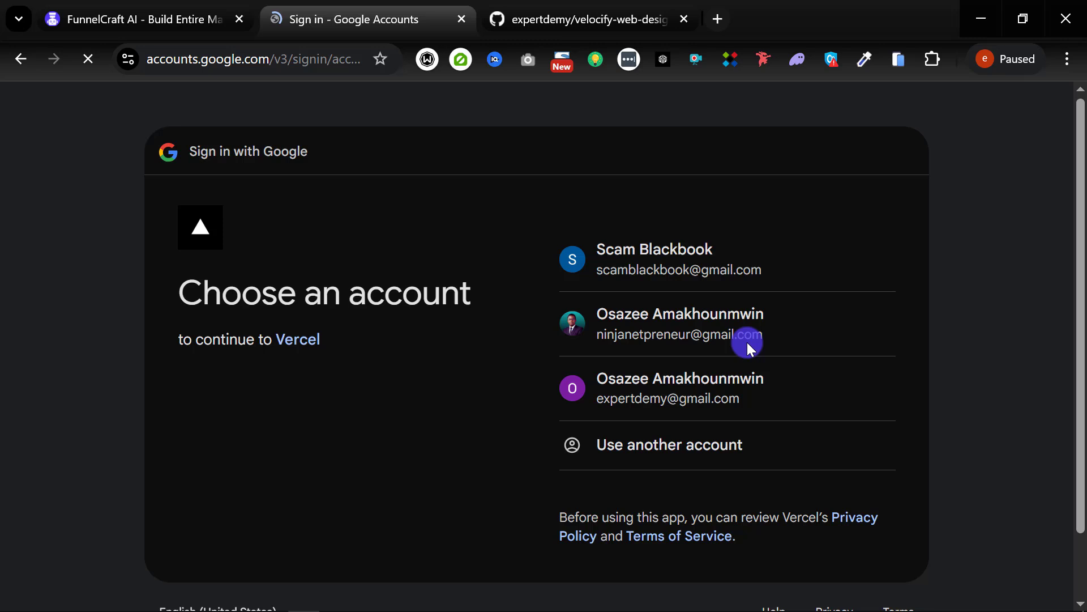
click(693, 394)
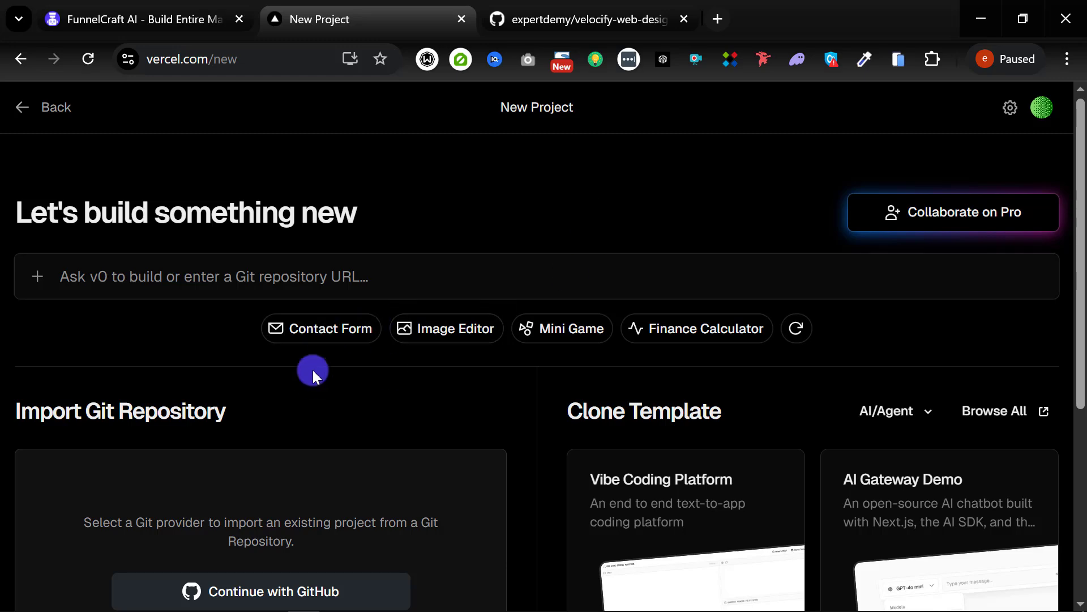
Connect GitHub as the Git provider for importing repositories and authorize Vercel's access to the GitHub account.
scroll(267, 469, down, 3)
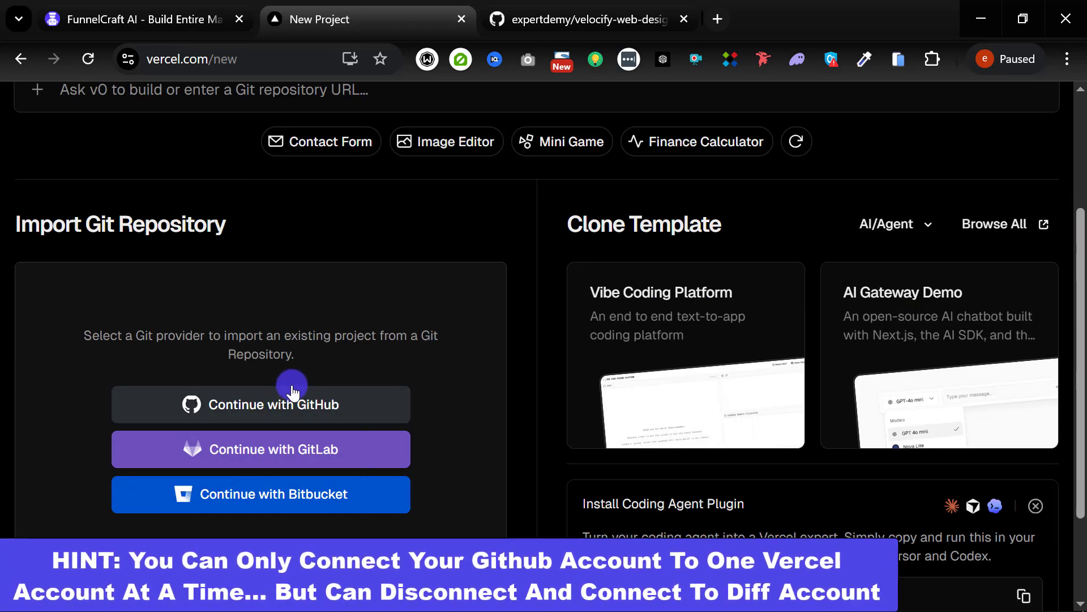
click(256, 402)
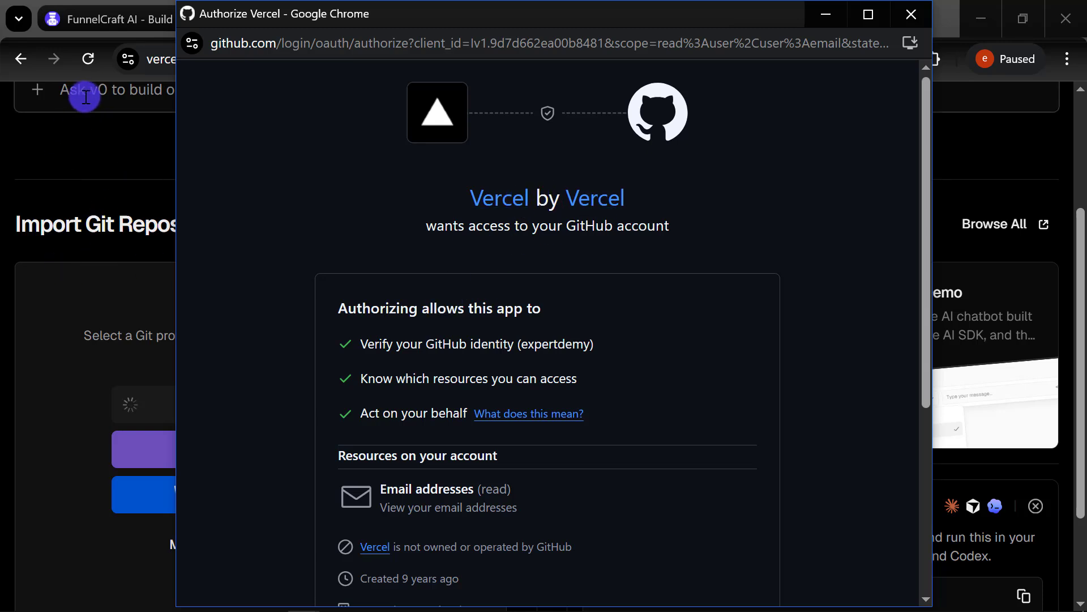
scroll(543, 295, down, 3)
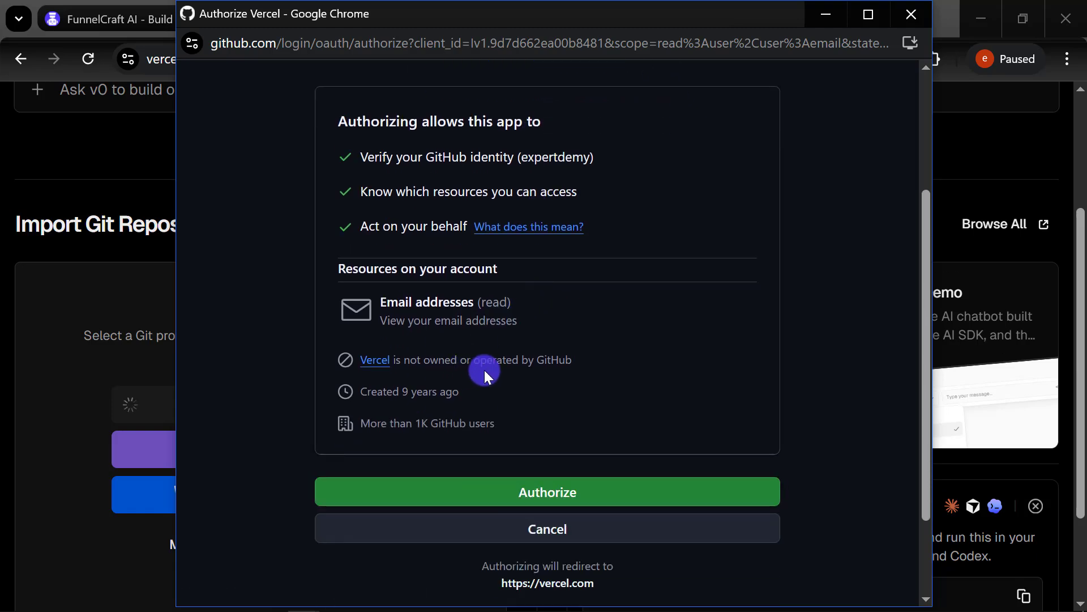
scroll(541, 402, down, 1)
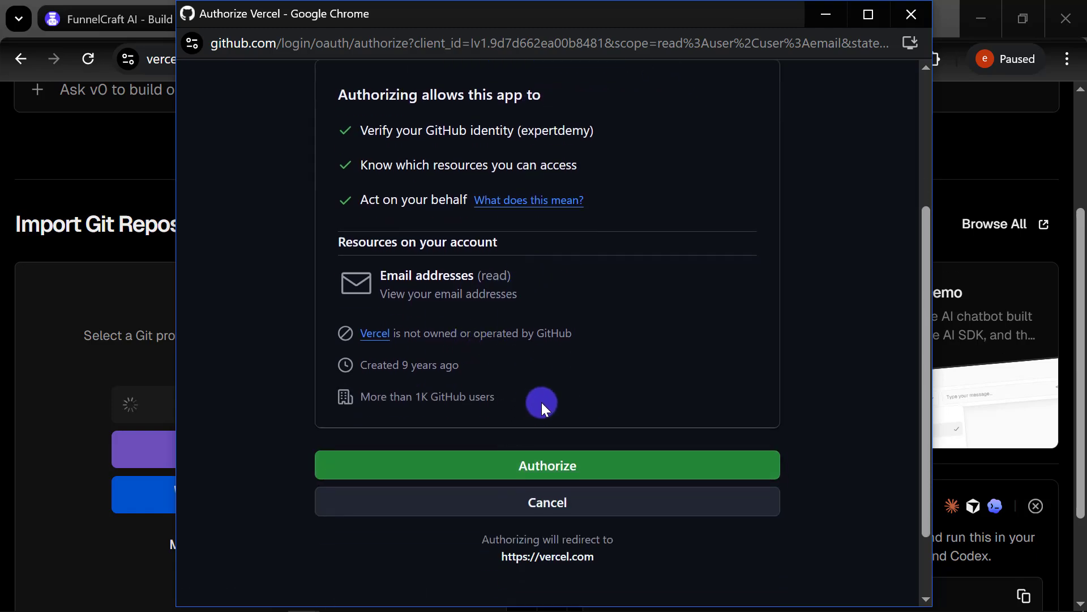
scroll(540, 380, up, 3)
scroll(550, 301, down, 4)
scroll(548, 304, up, 5)
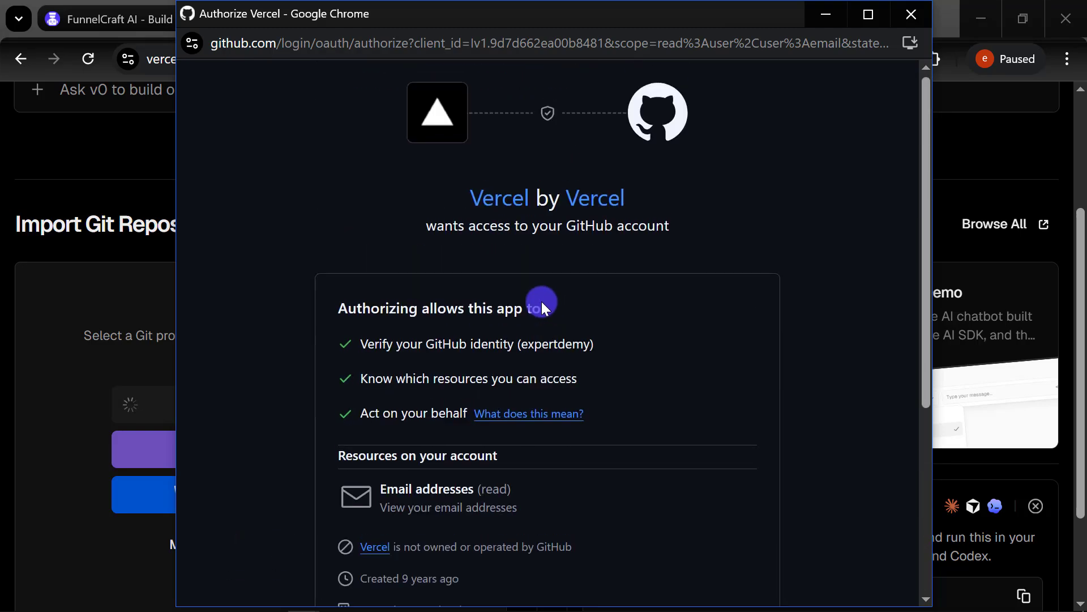
scroll(535, 255, down, 5)
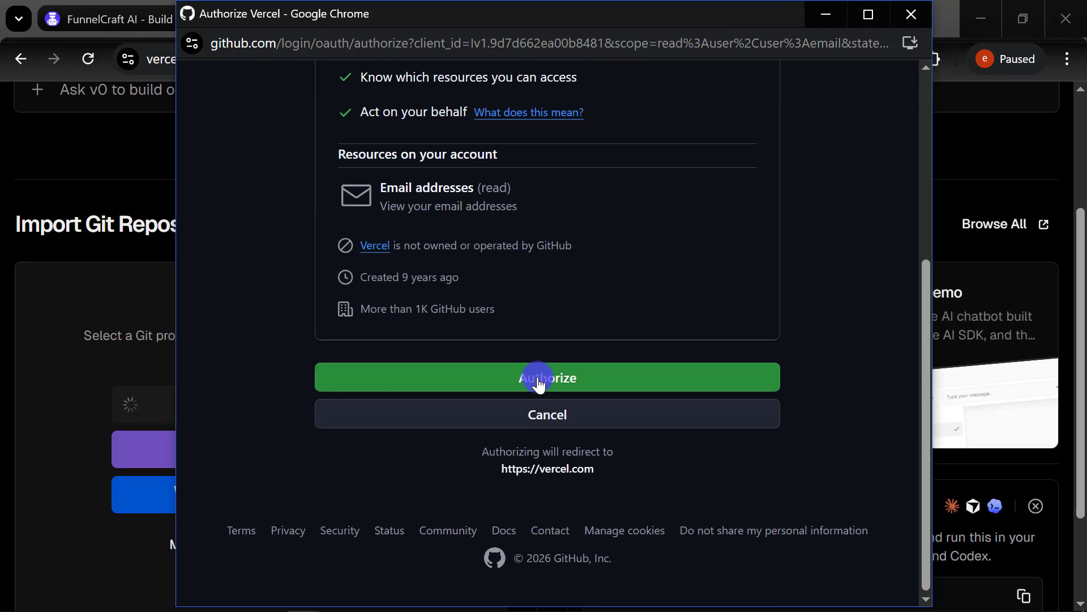
scroll(537, 377, up, 5)
scroll(526, 284, down, 5)
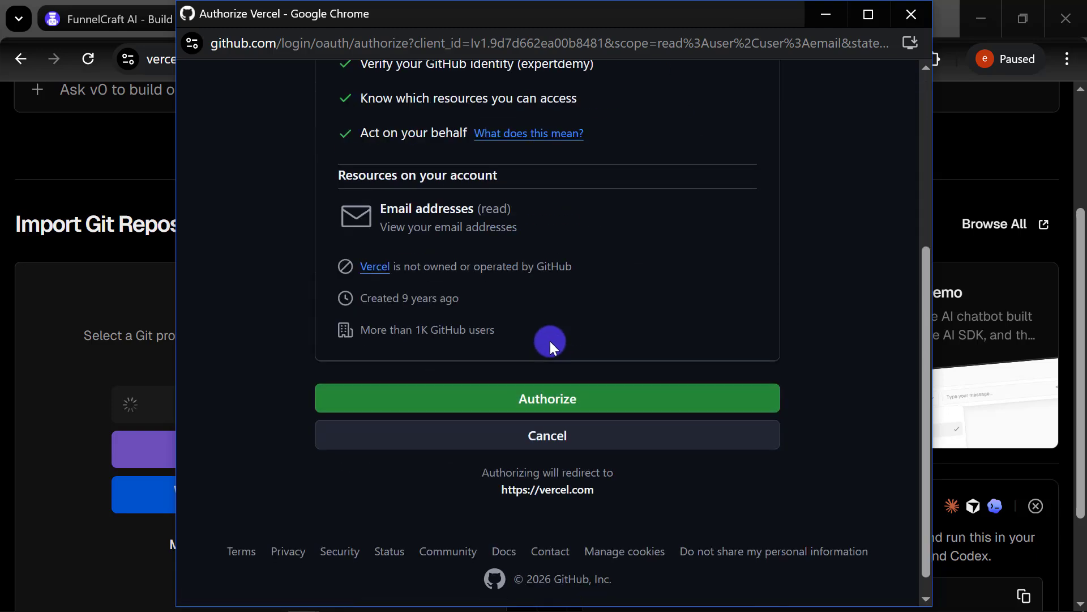
scroll(546, 389, down, 1)
click(547, 391)
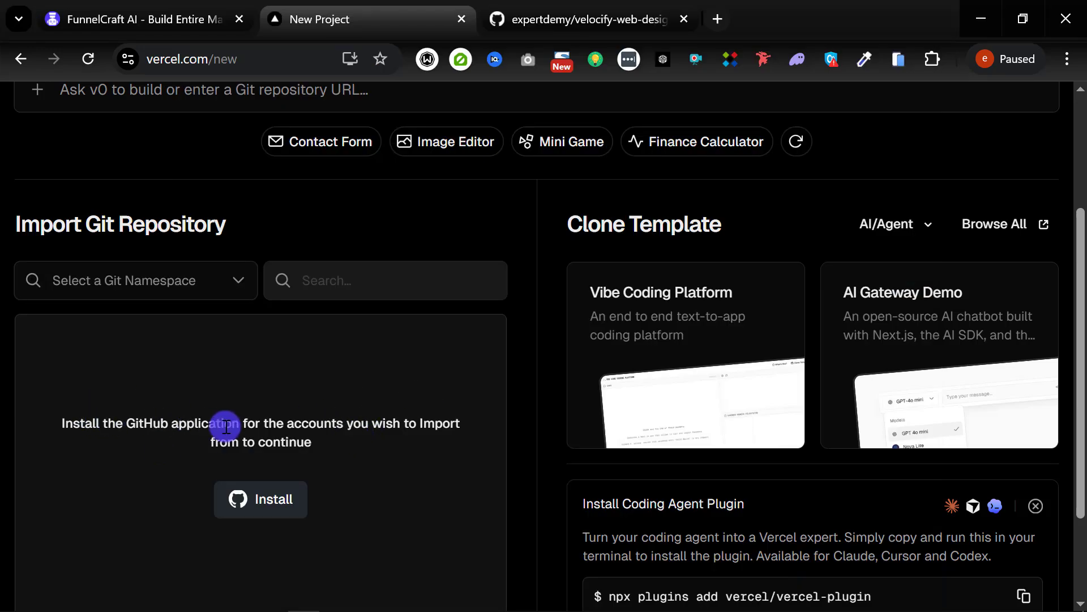
Install the Vercel GitHub application on the currently signed-in GitHub account.
click(252, 505)
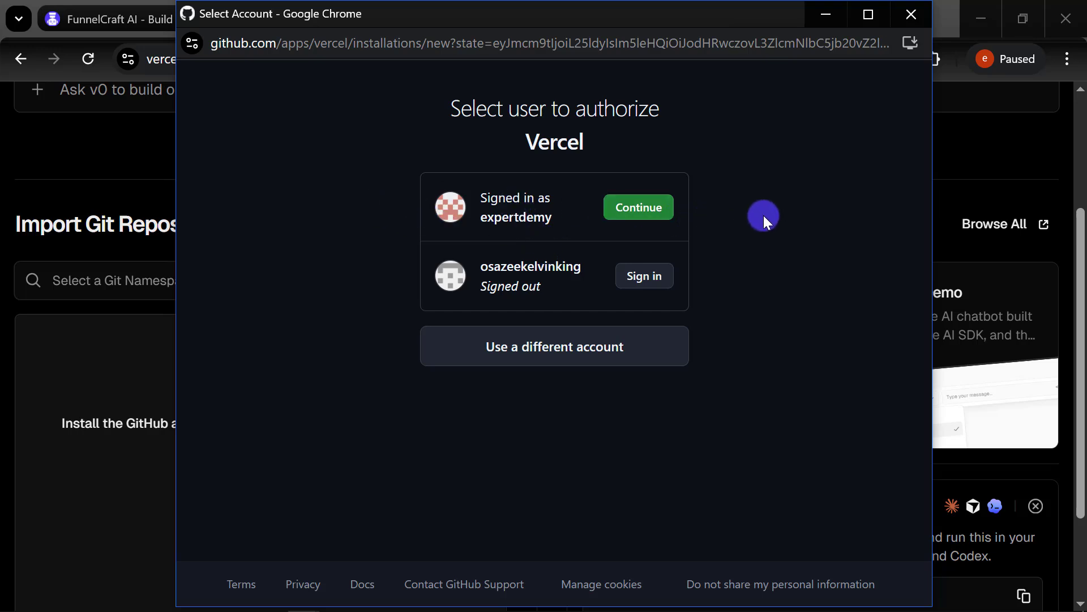
click(650, 211)
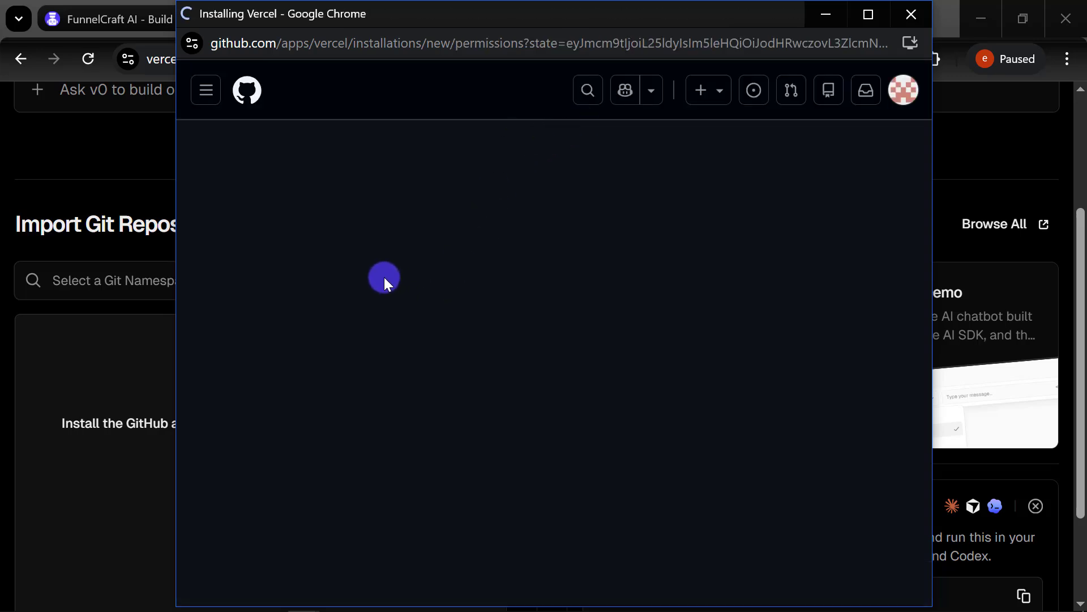
scroll(550, 331, down, 2)
scroll(367, 311, down, 7)
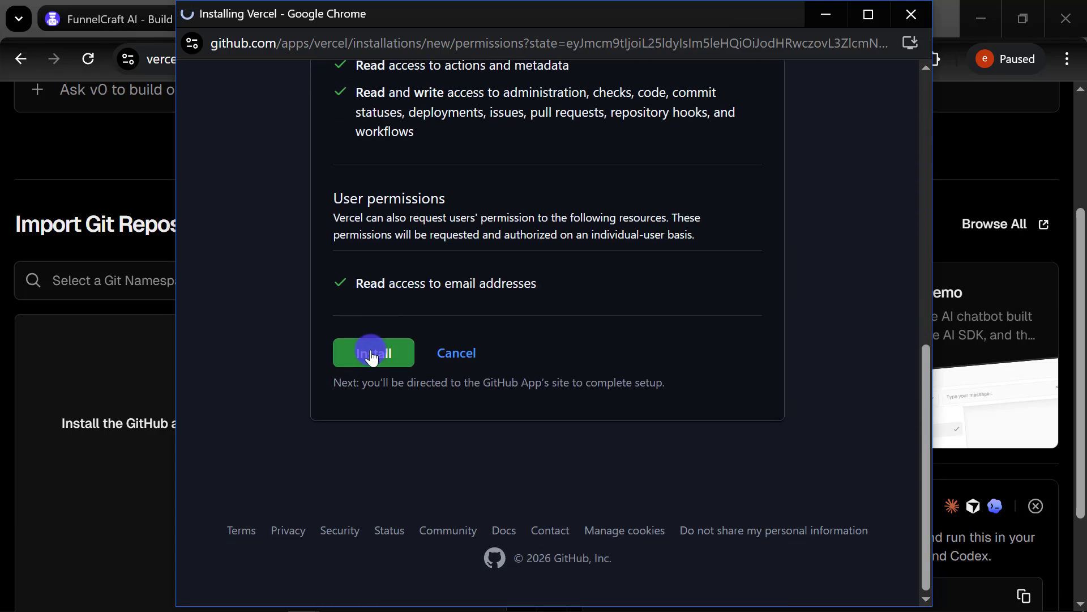
click(372, 350)
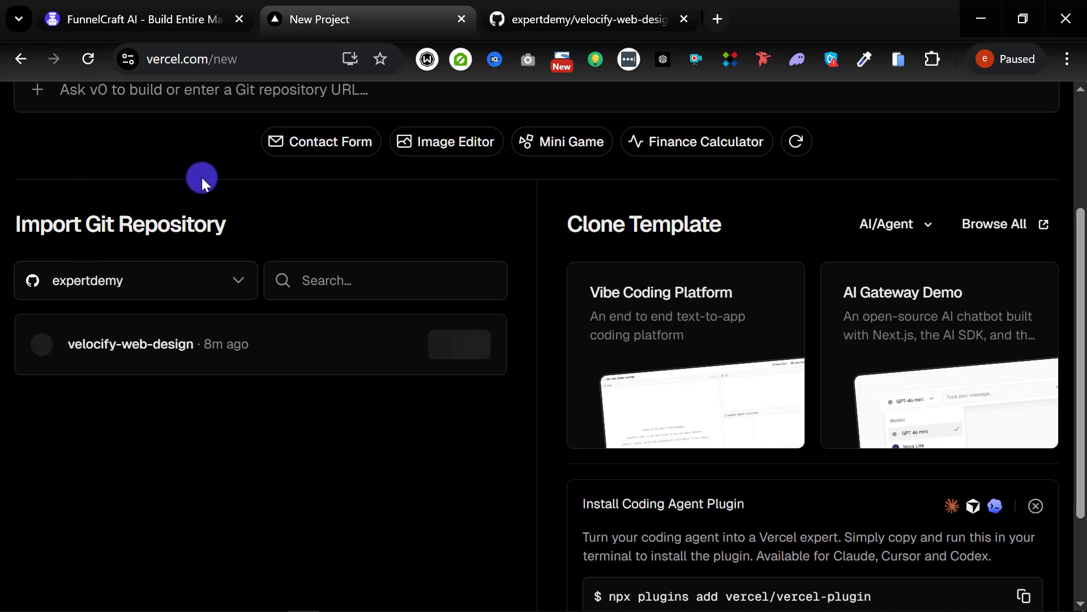
Check the importable Git repositories for velocify-web-design and glance back at the original design in FunnelCraft AI.
scroll(508, 220, up, 3)
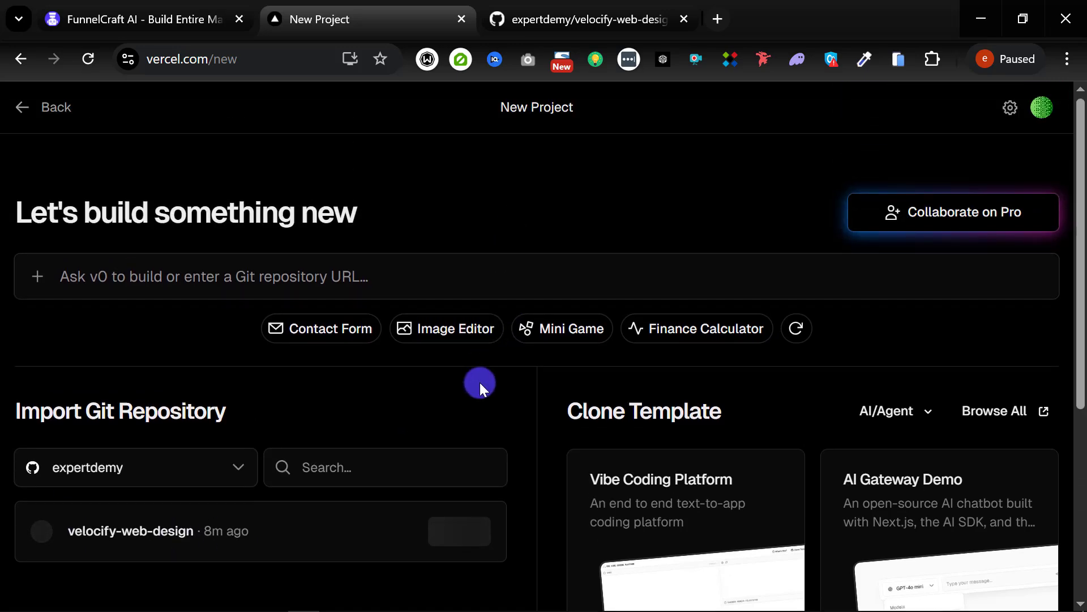
scroll(480, 382, down, 3)
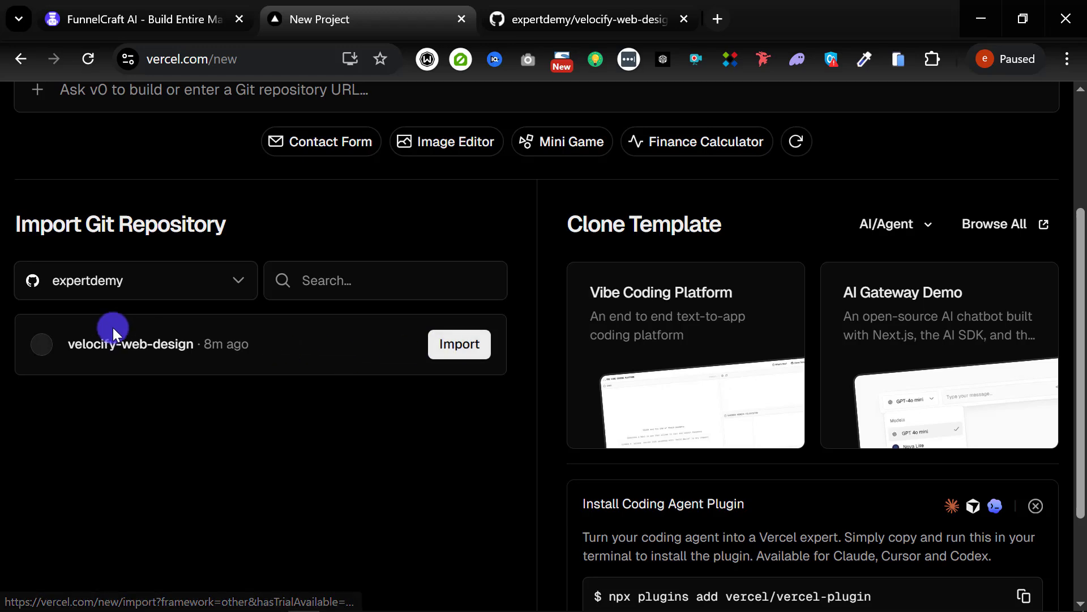
click(104, 19)
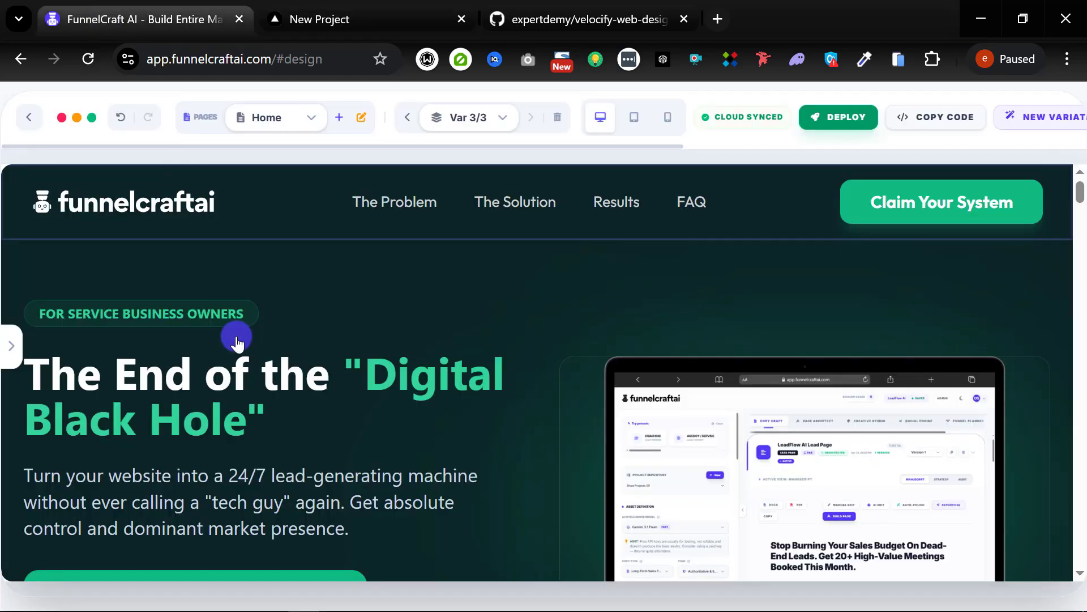
click(567, 10)
click(341, 14)
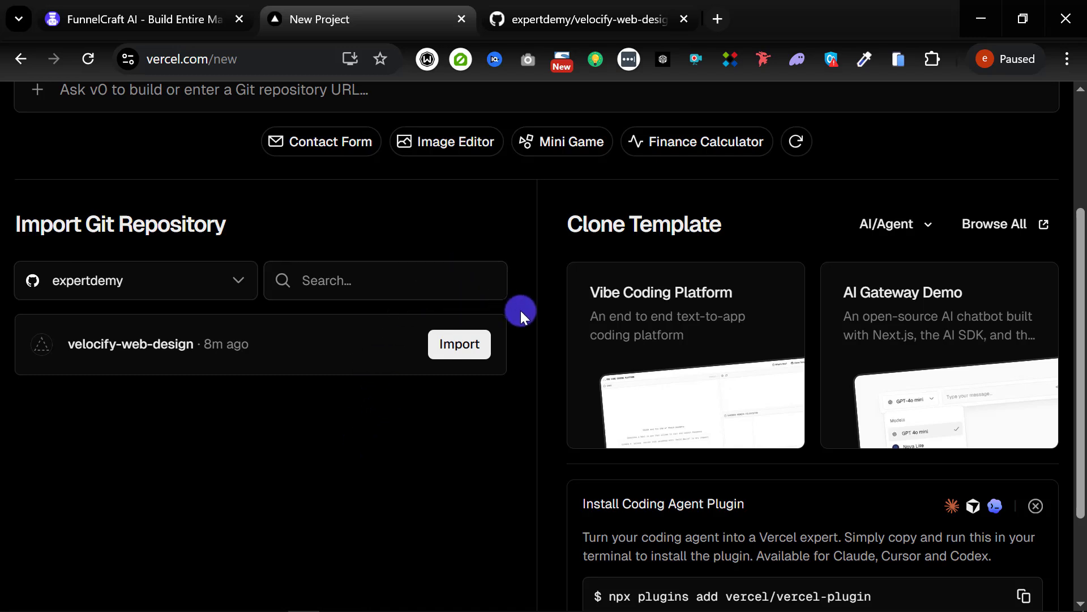
scroll(505, 407, up, 3)
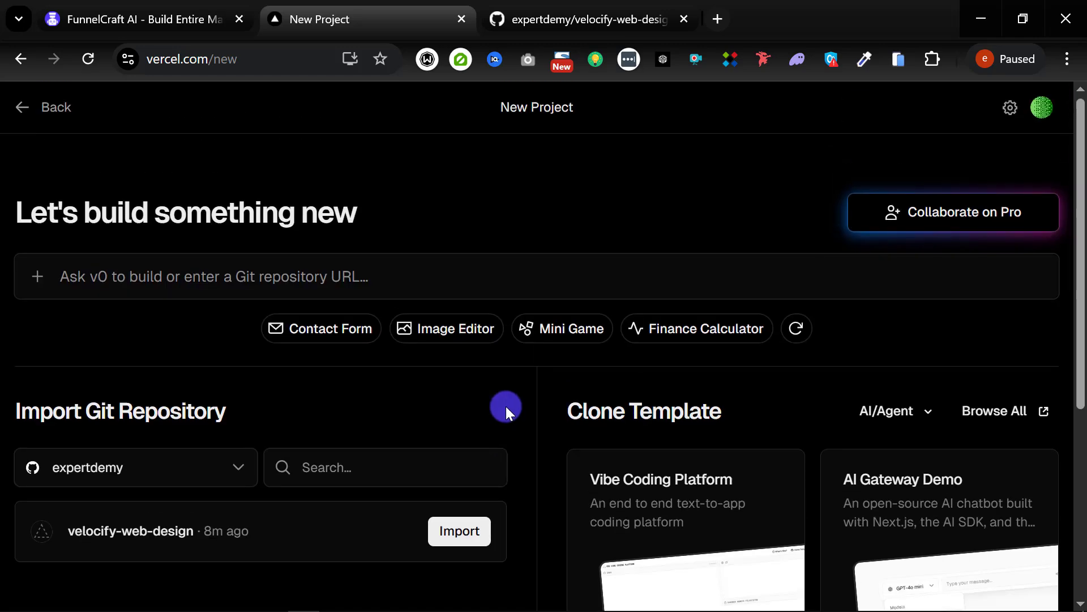
scroll(505, 406, down, 2)
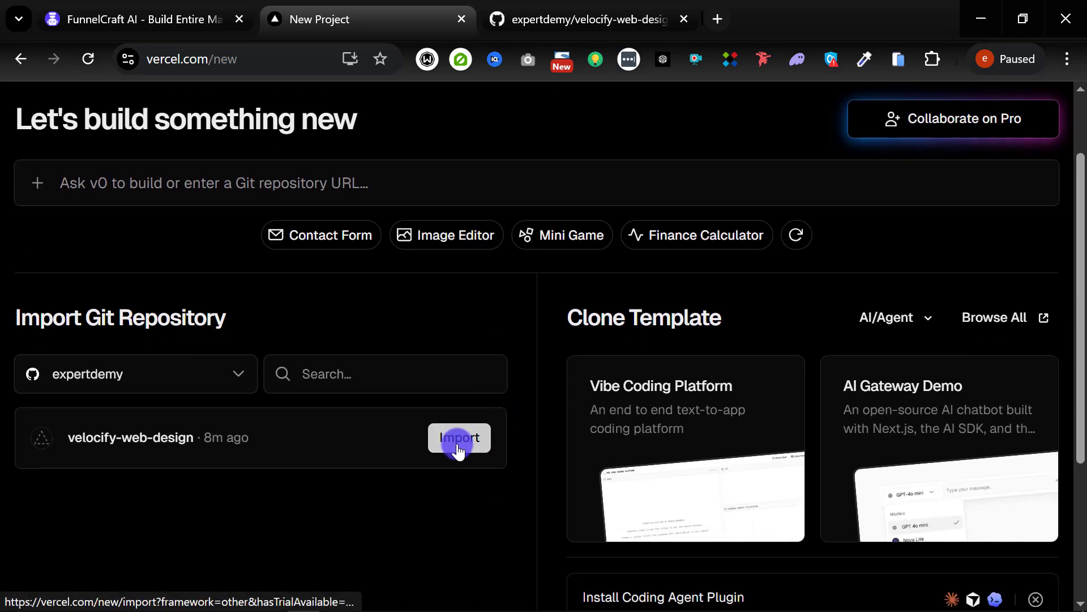
scroll(522, 339, down, 3)
scroll(521, 341, up, 5)
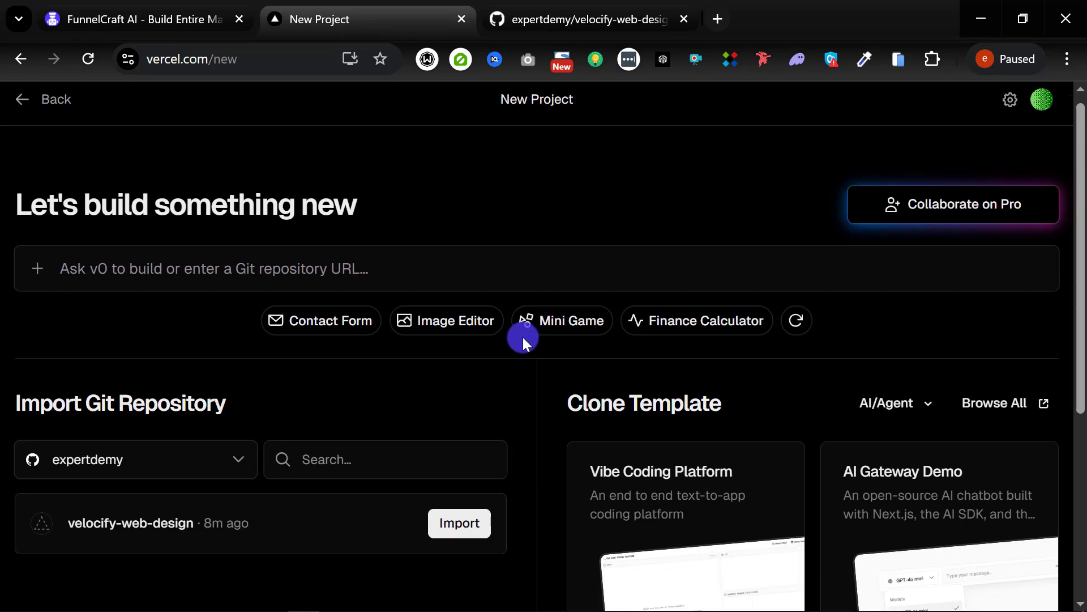
Reload Vercel's new project page and import the velocify-web-design repository.
click(87, 59)
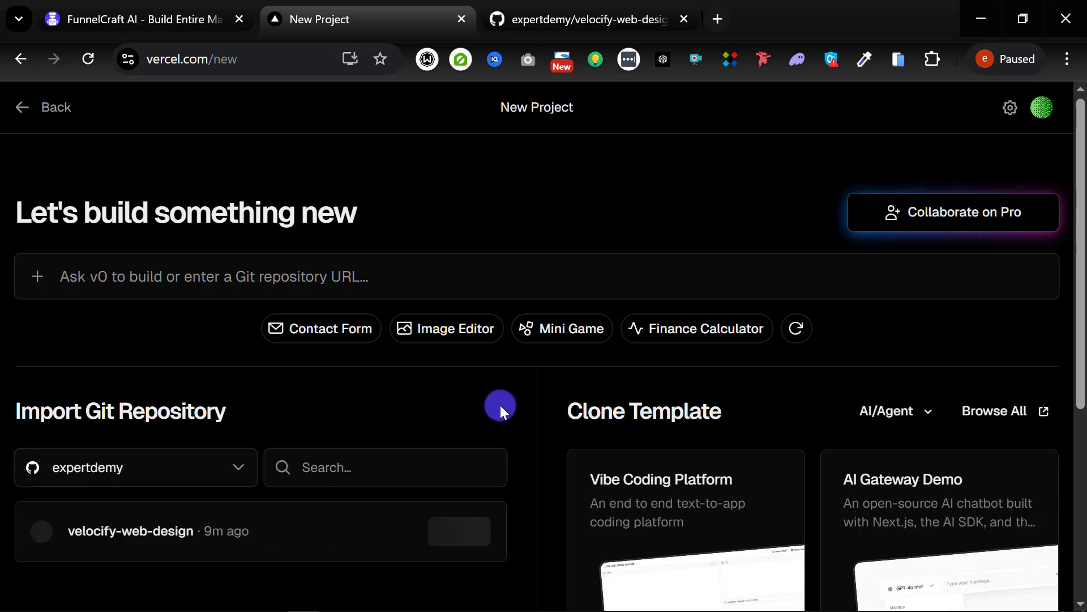
scroll(501, 405, down, 3)
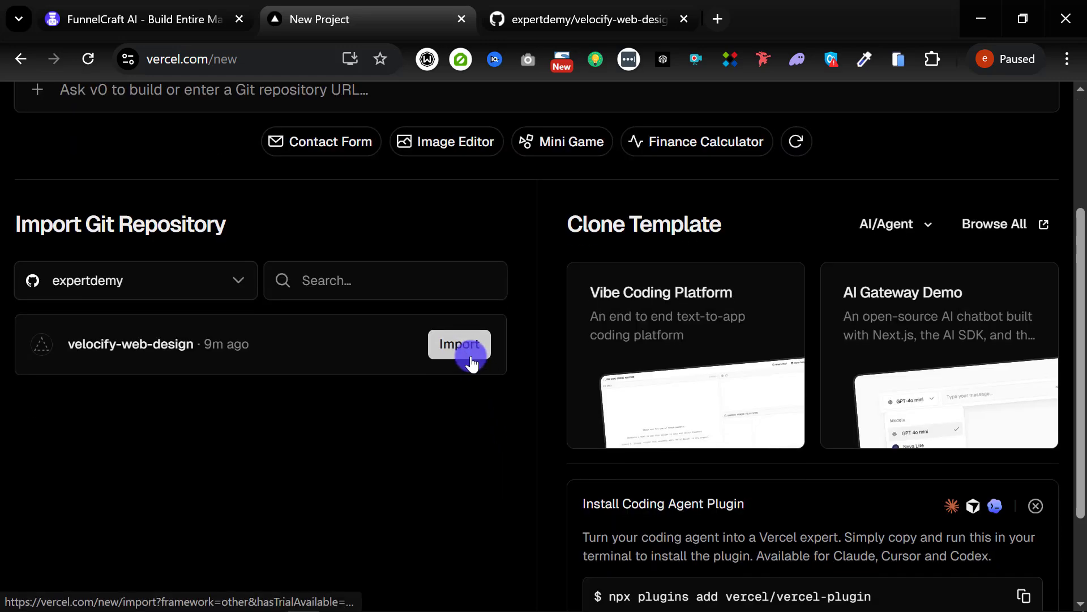
click(466, 352)
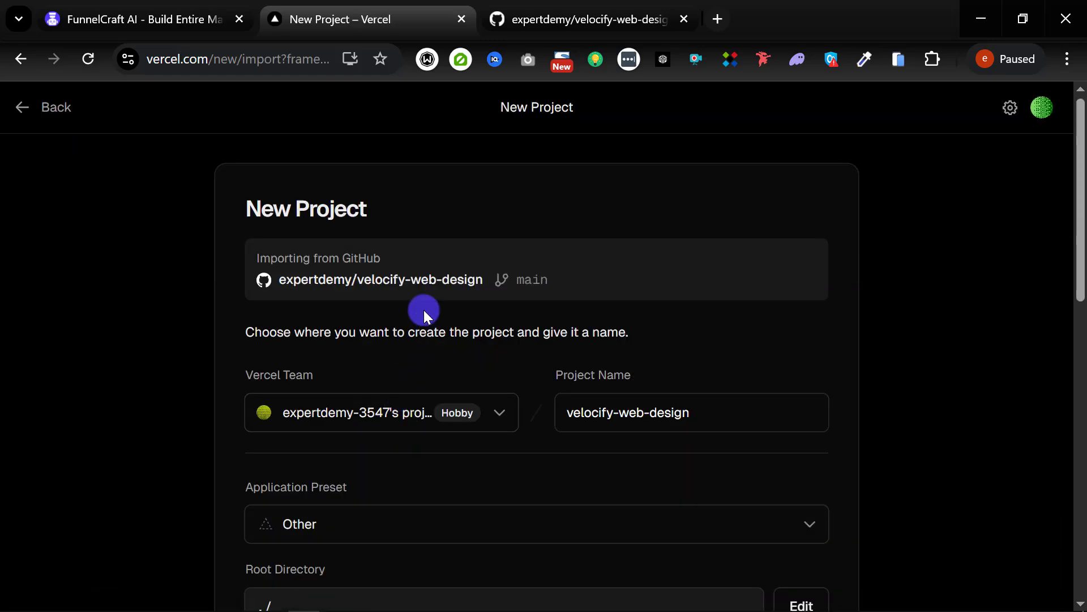
Review the velocify-web-design project's import settings and deploy it with the defaults.
click(271, 283)
scroll(524, 444, down, 3)
scroll(430, 408, down, 2)
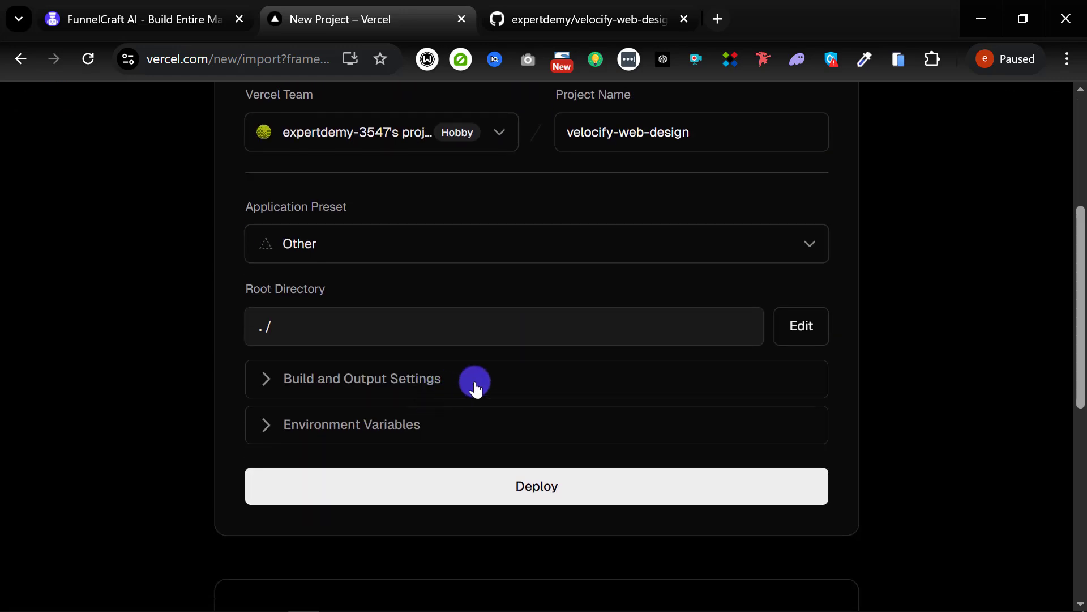
click(528, 496)
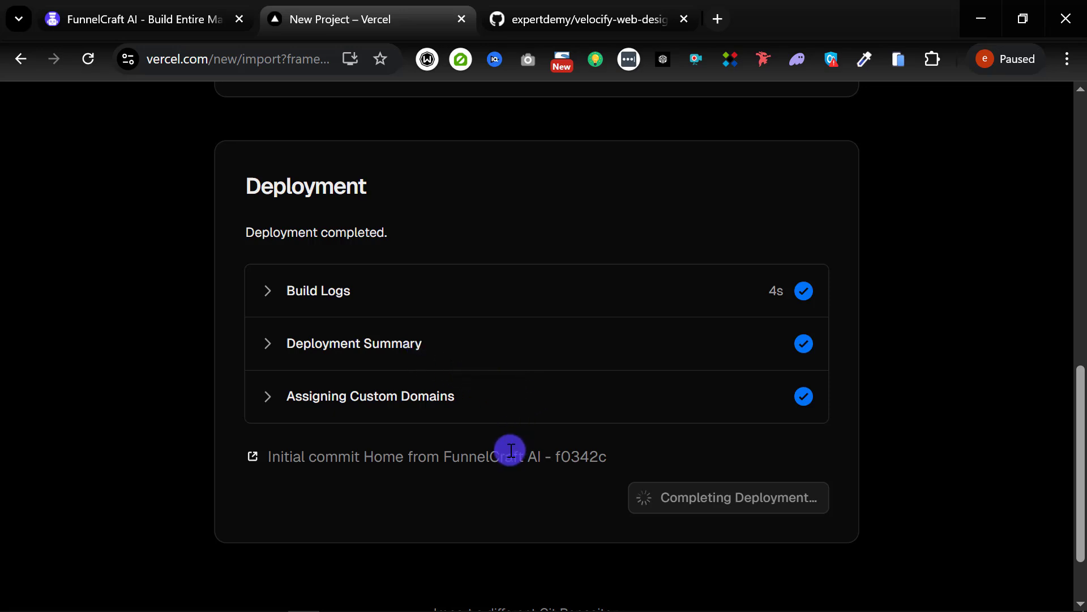
Follow the deployment's progress through build logs, summary and domain assignment, and examine the finished project's page preview.
scroll(501, 453, down, 2)
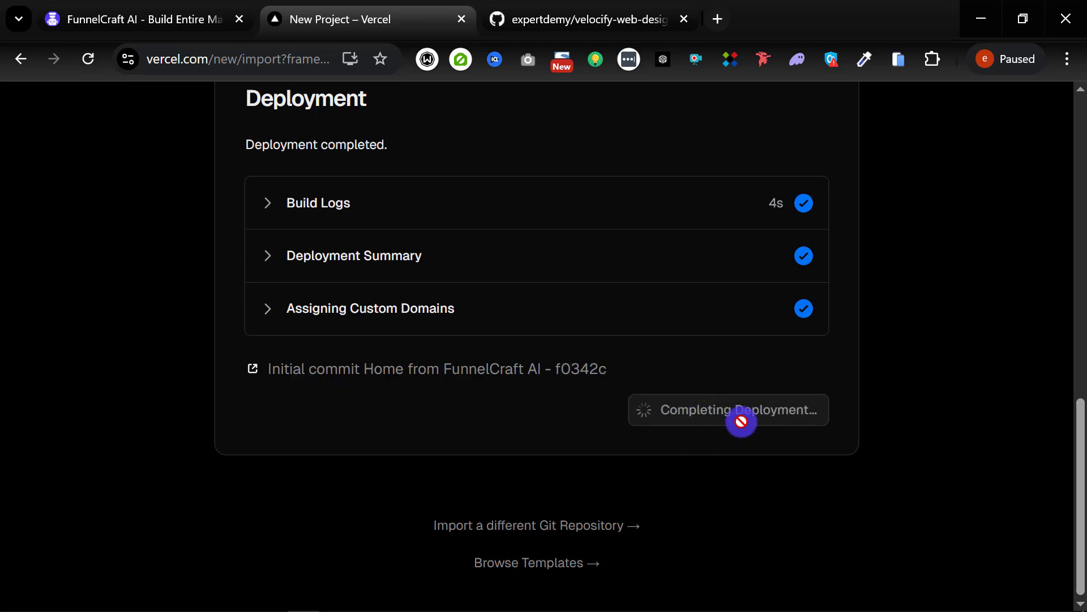
scroll(527, 453, up, 2)
scroll(536, 432, down, 2)
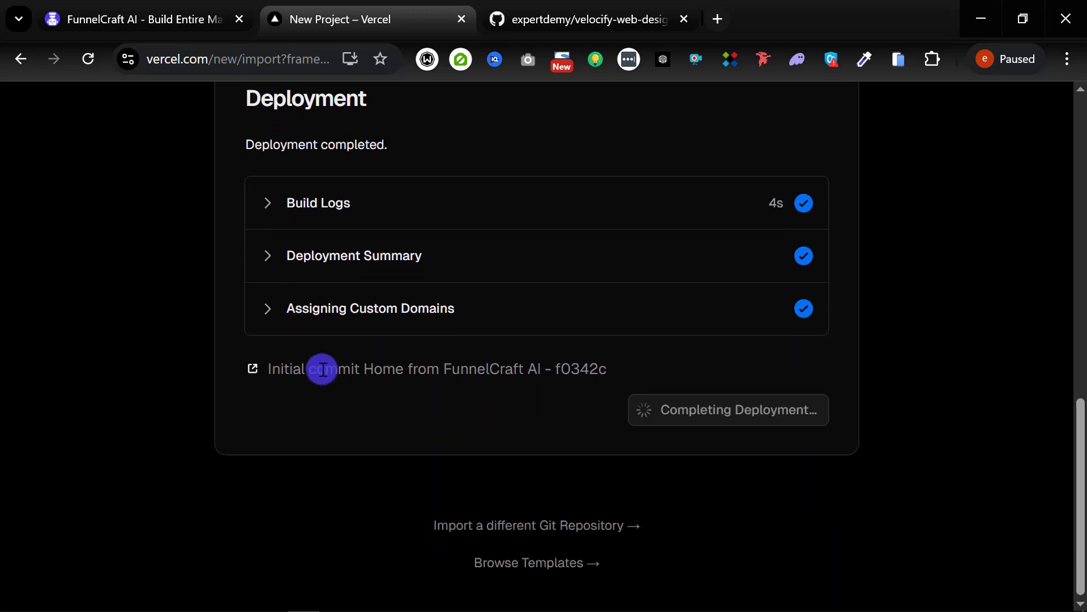
scroll(498, 355, up, 5)
scroll(498, 355, up, 9)
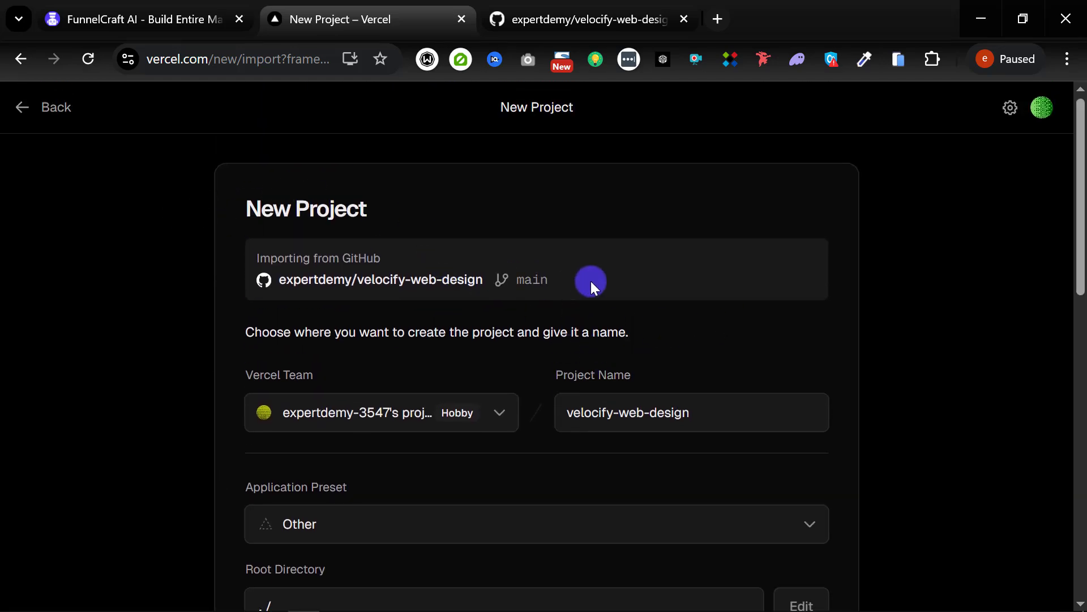
scroll(535, 283, down, 14)
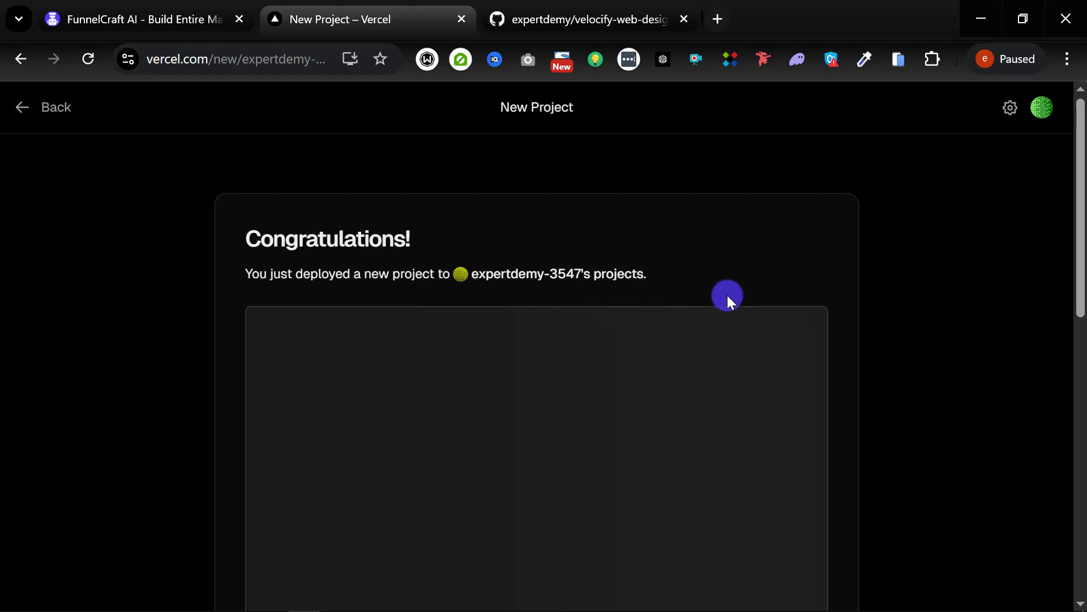
scroll(634, 425, down, 3)
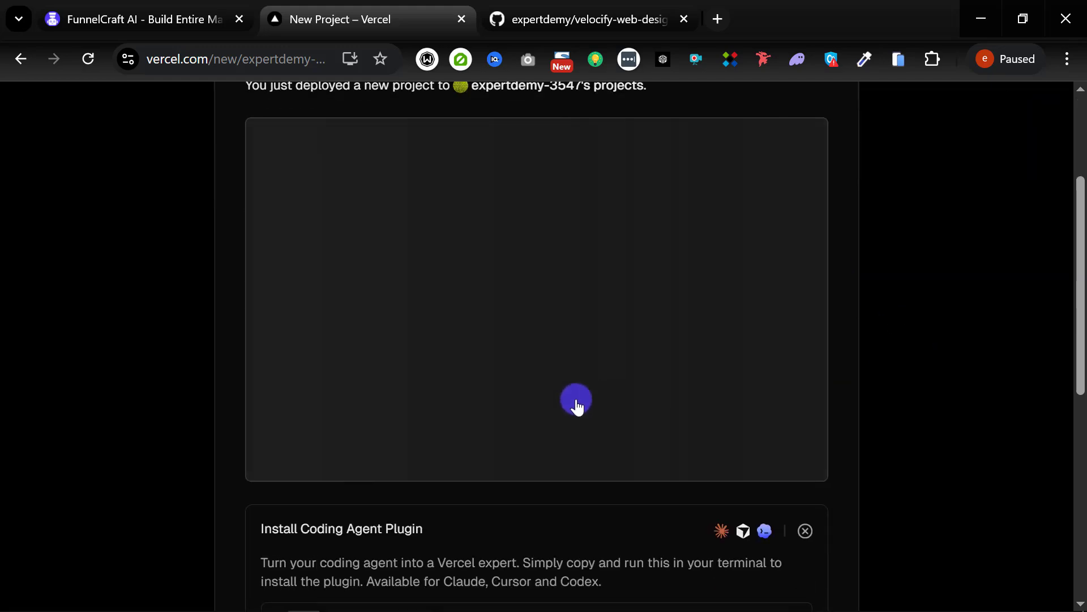
scroll(567, 396, down, 5)
scroll(509, 376, up, 6)
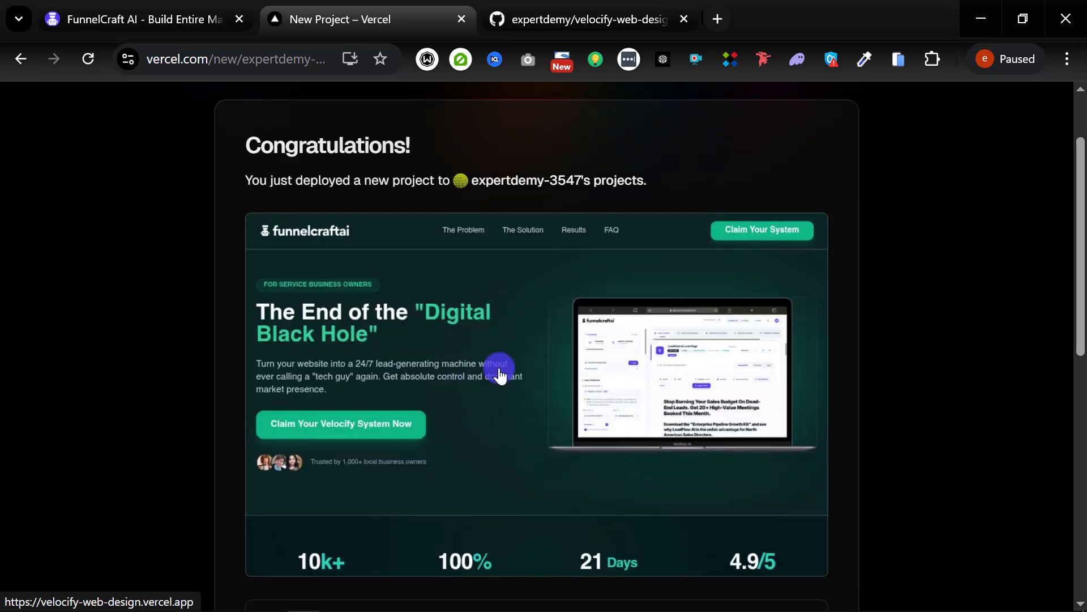
Open the live velocify-web-design.vercel.app site, look through its sections and return to Vercel's deployment page.
click(533, 380)
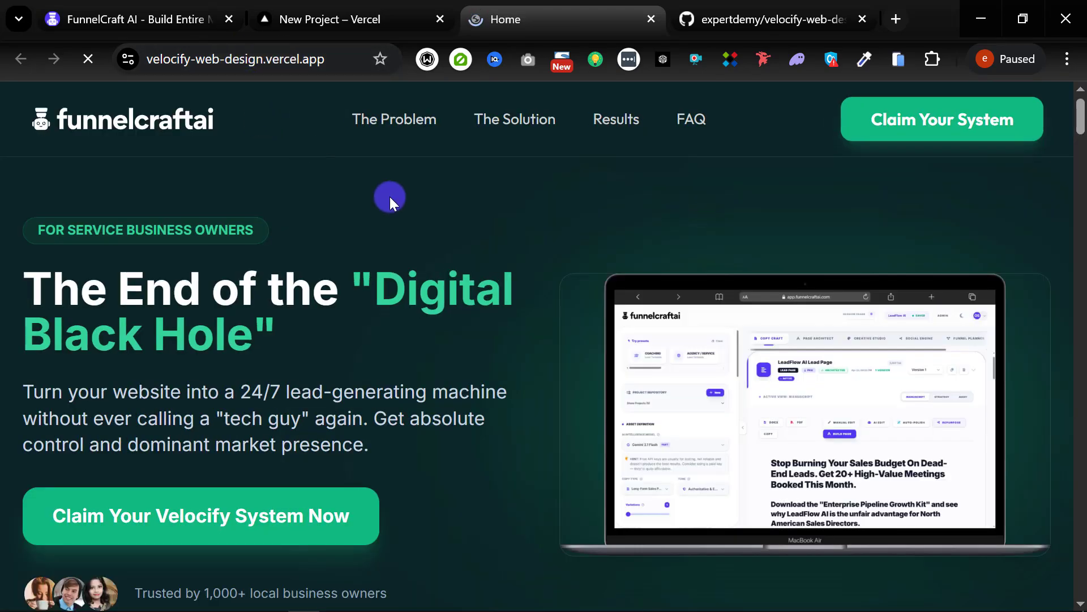
scroll(507, 362, down, 20)
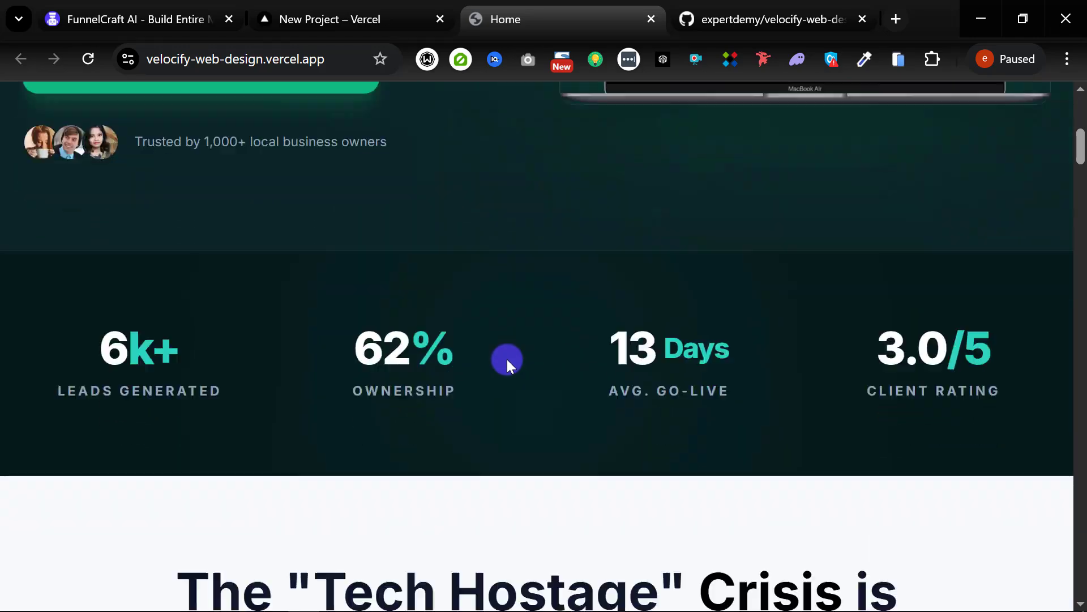
scroll(508, 292, down, 4)
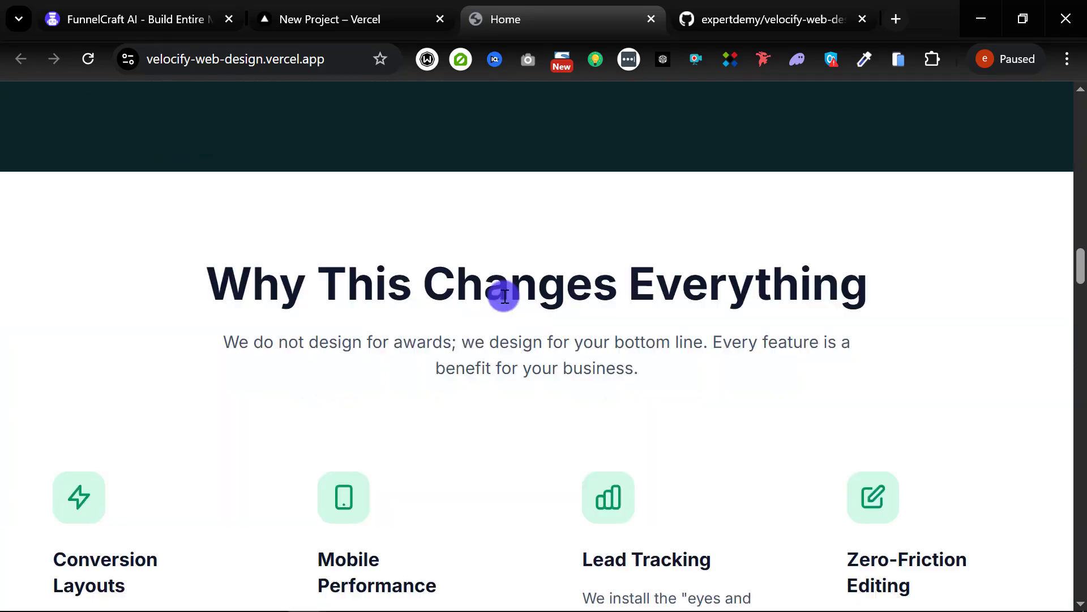
scroll(510, 286, up, 20)
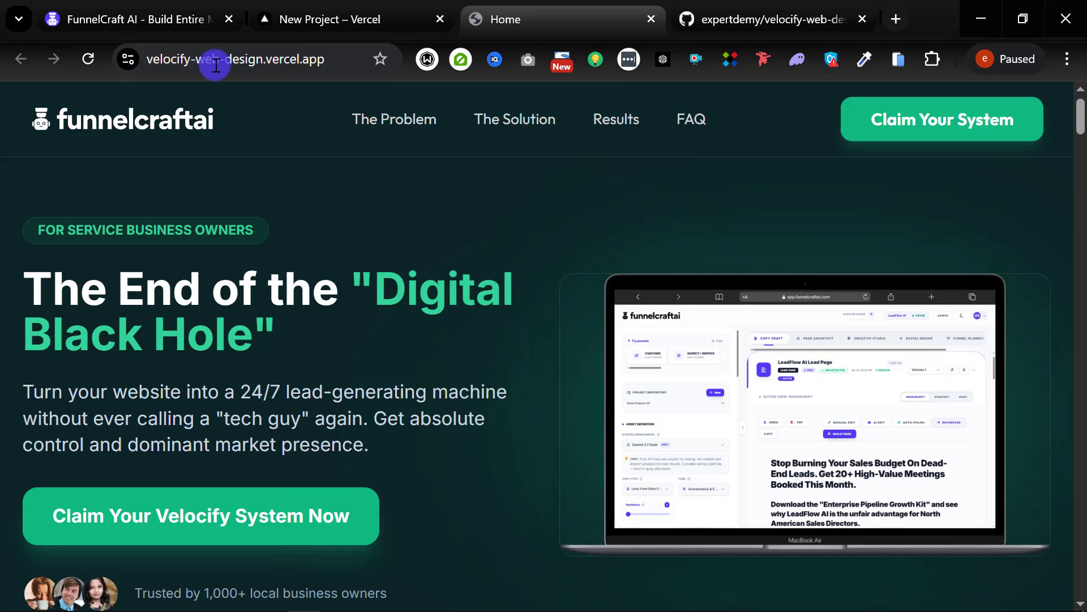
click(376, 16)
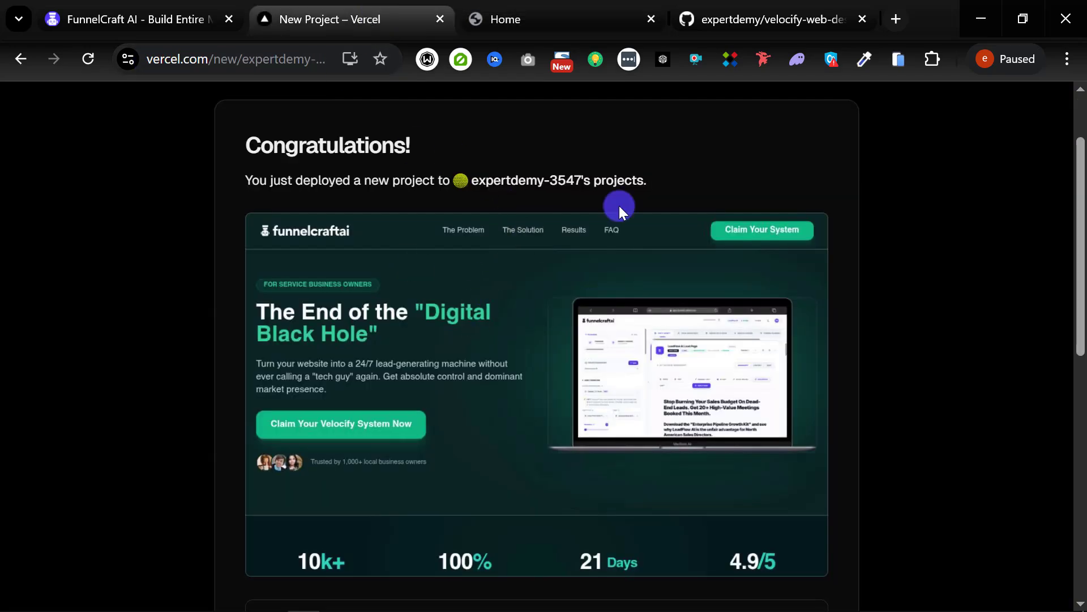
Reload the deployment confirmation page, review its suggested next steps and continue to the project's dashboard.
scroll(623, 215, down, 8)
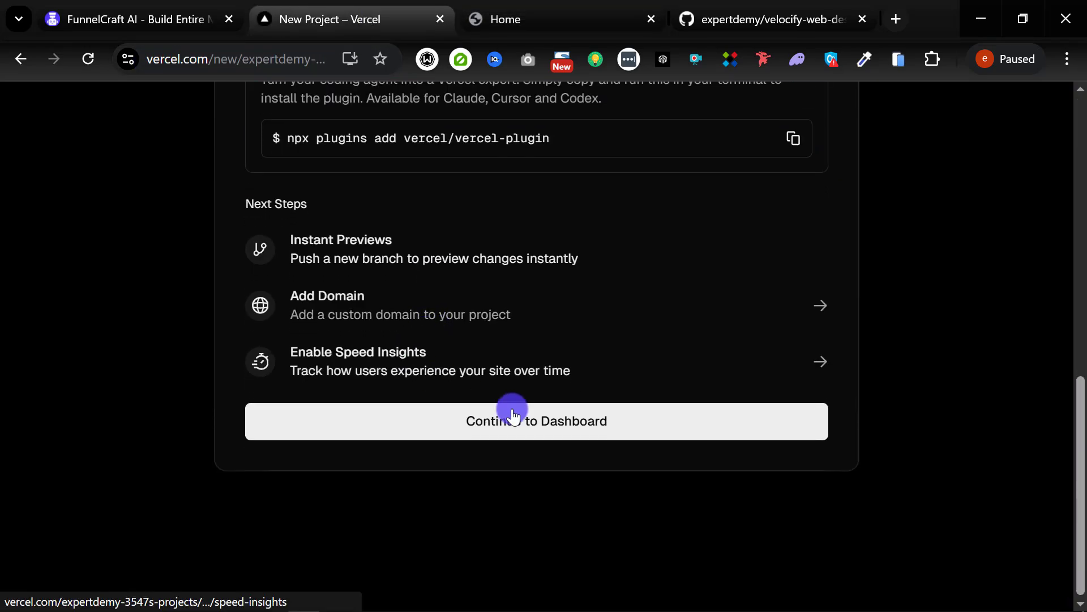
scroll(528, 400, up, 2)
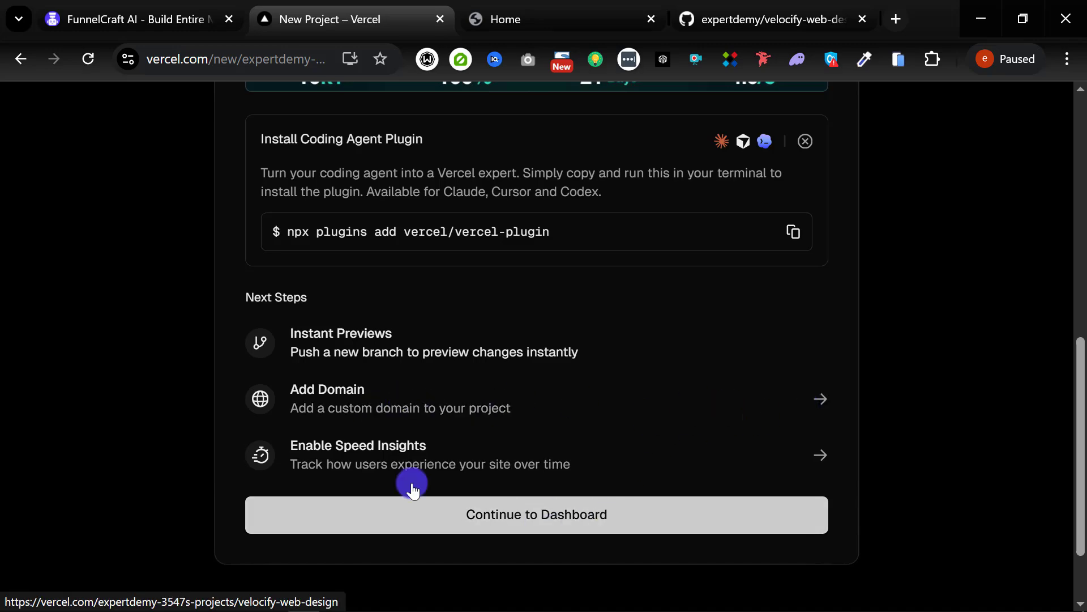
scroll(219, 230, up, 4)
scroll(219, 230, up, 5)
click(81, 57)
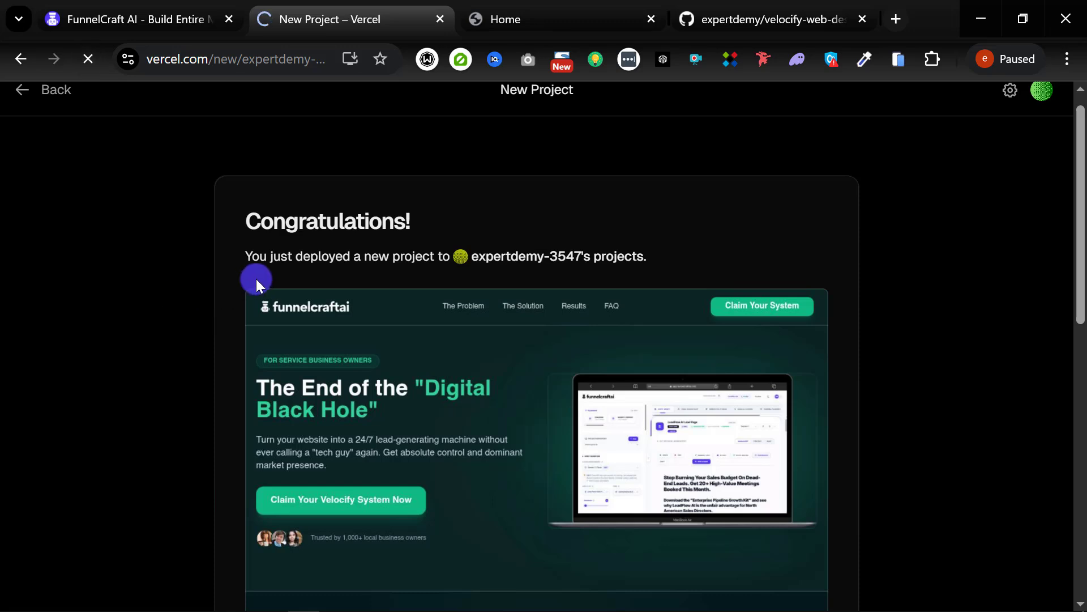
scroll(210, 363, up, 1)
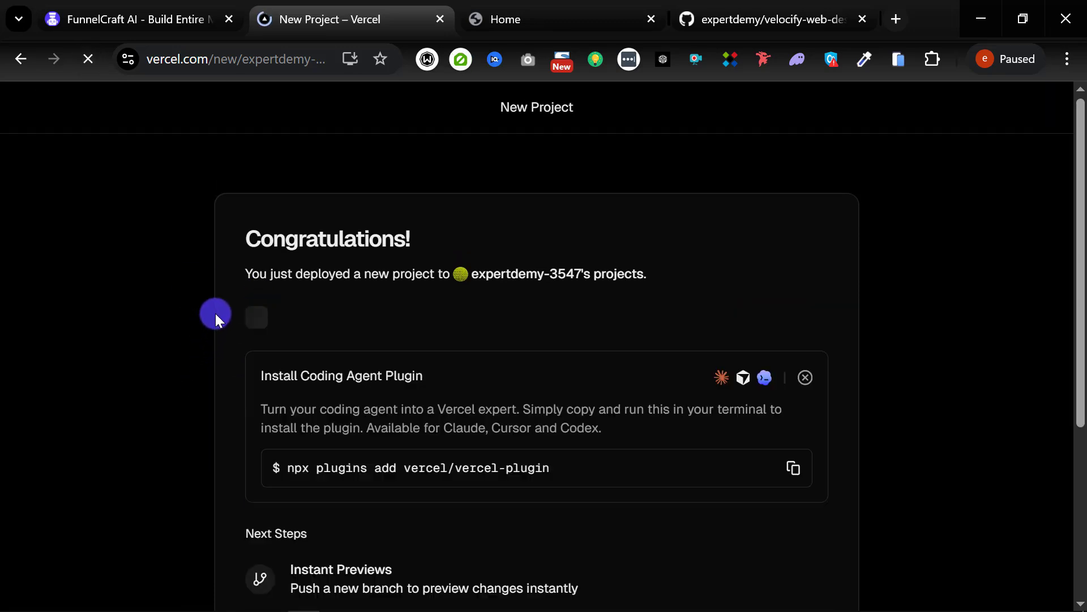
scroll(215, 314, down, 9)
scroll(209, 327, down, 2)
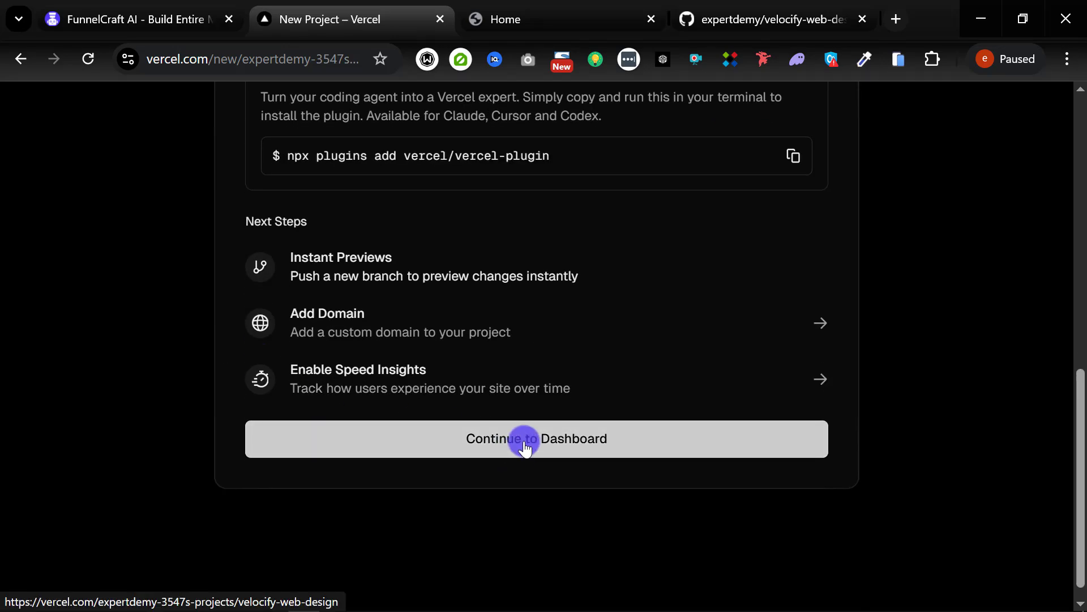
scroll(235, 378, up, 10)
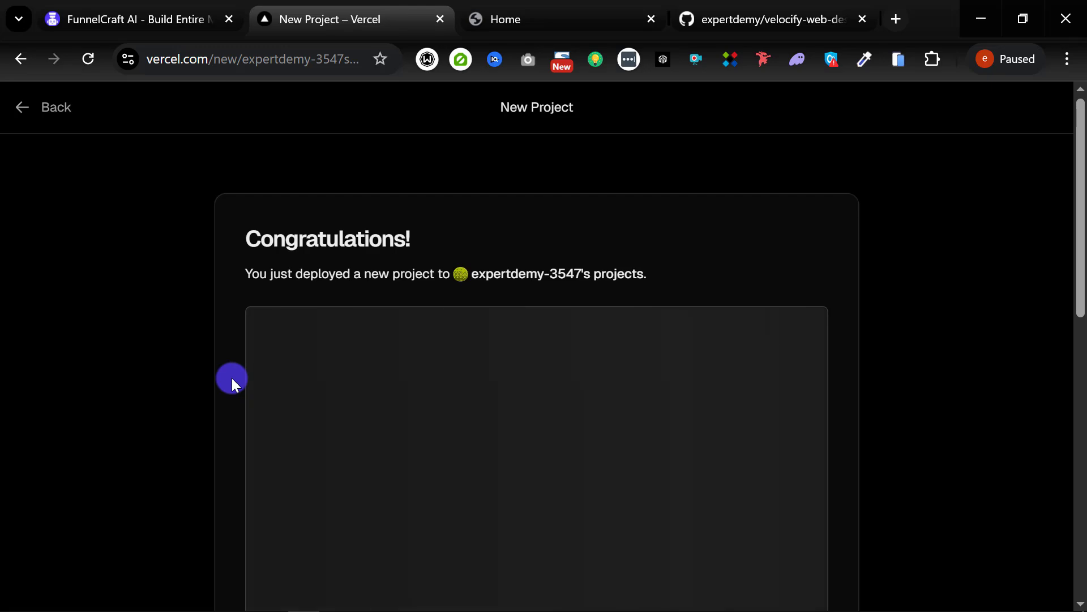
scroll(233, 379, down, 9)
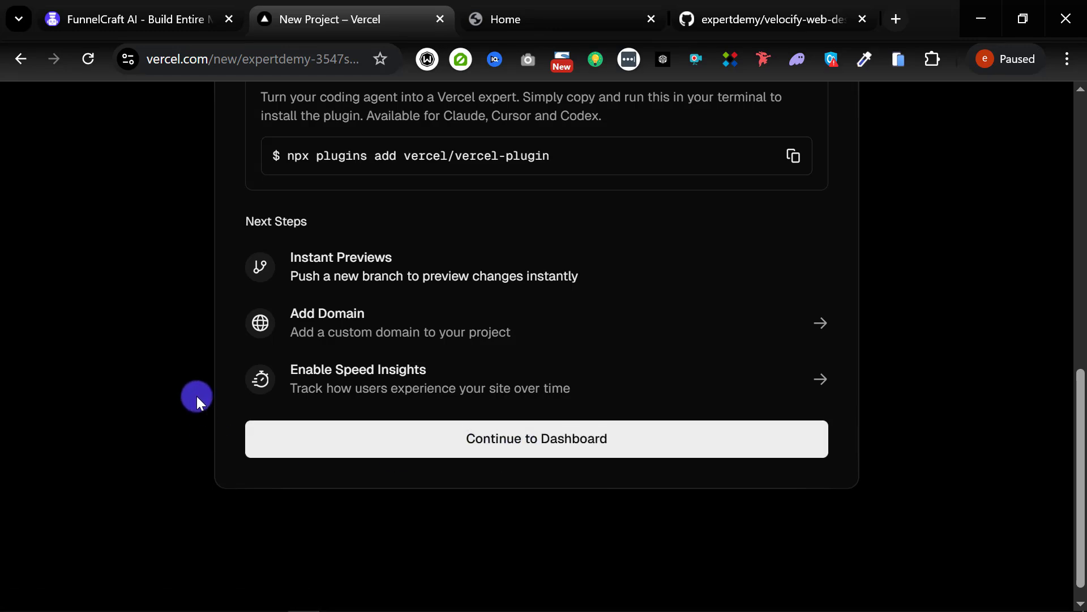
scroll(196, 396, up, 10)
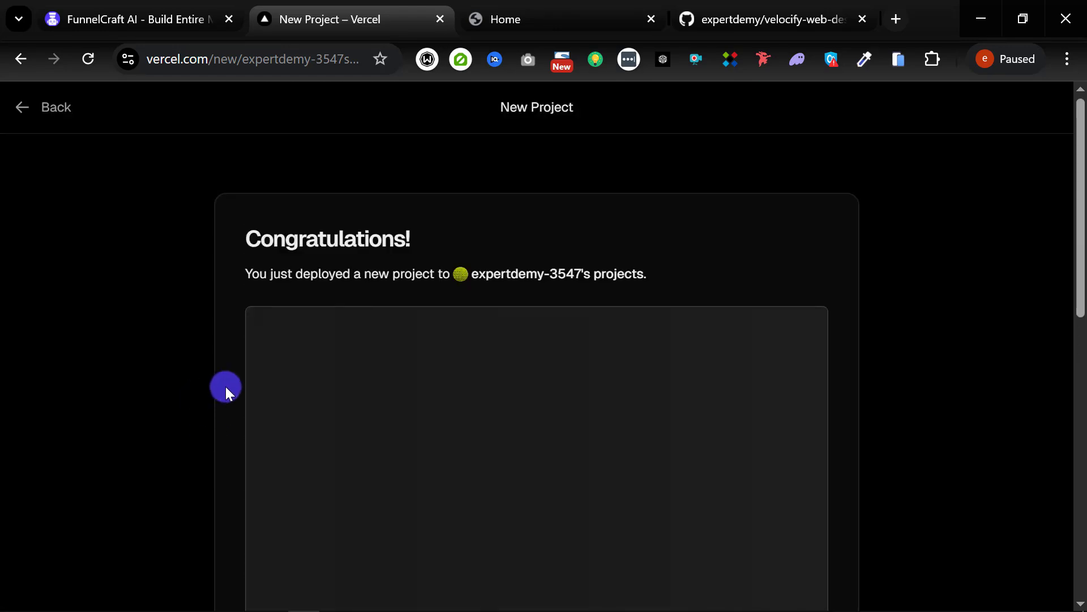
scroll(491, 369, down, 9)
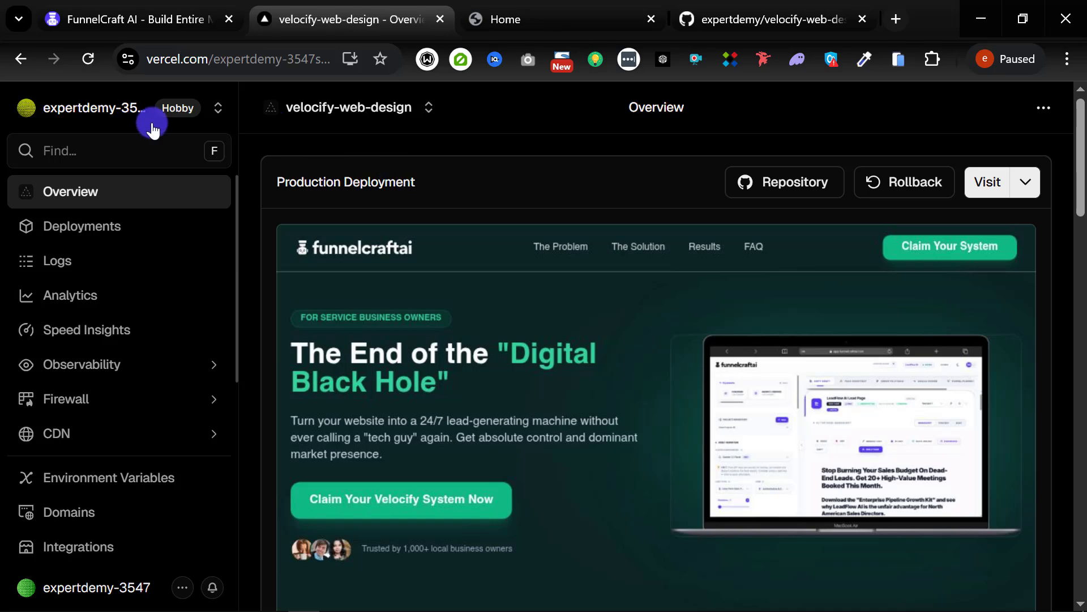
Open the velocify-web-design project's domain settings and reload the page.
scroll(86, 379, down, 3)
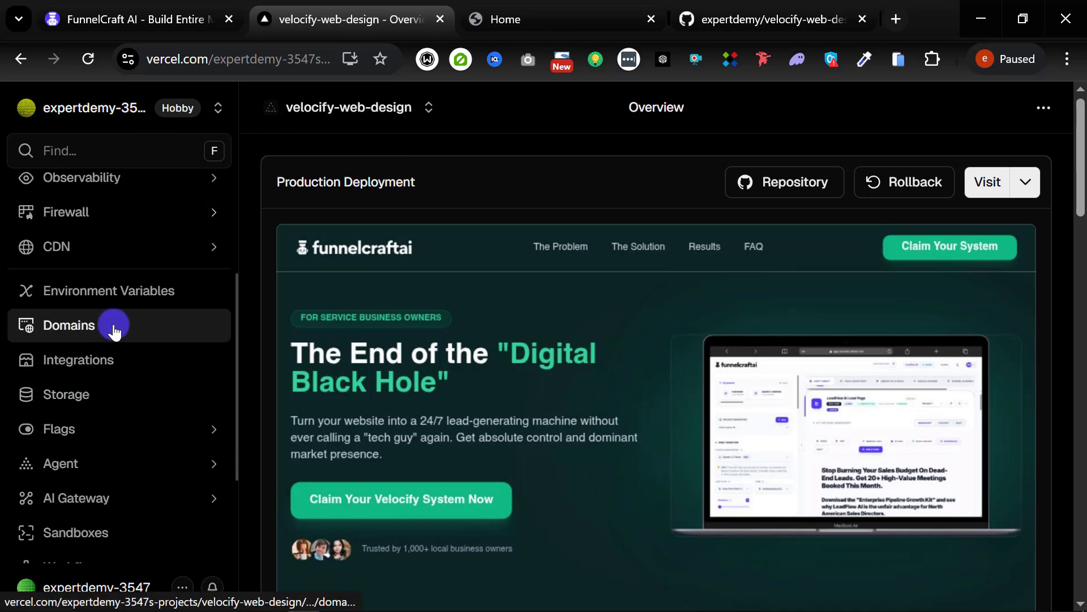
scroll(170, 308, up, 3)
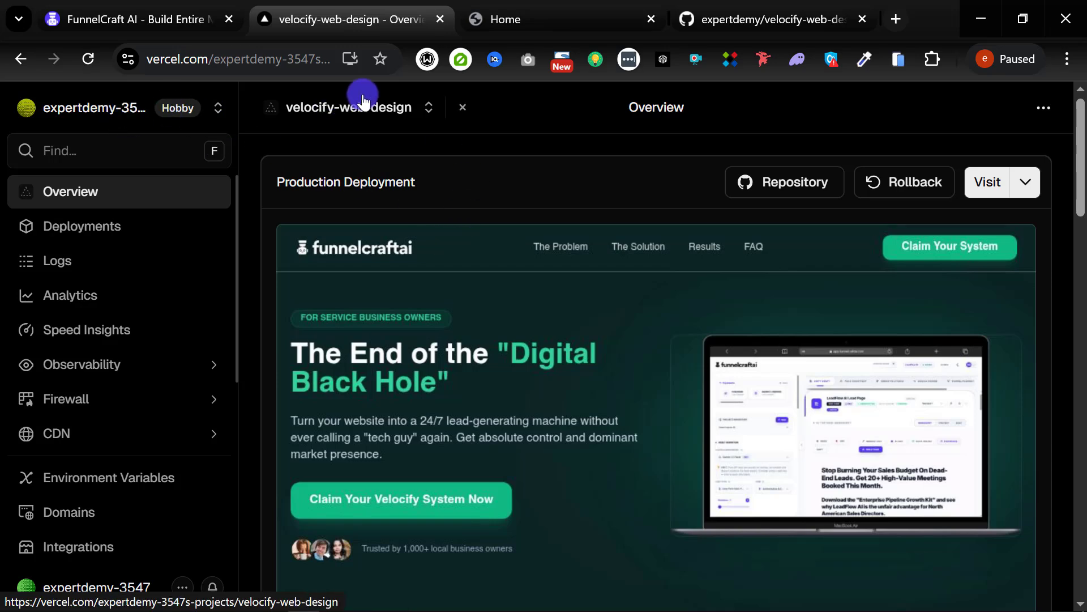
click(78, 526)
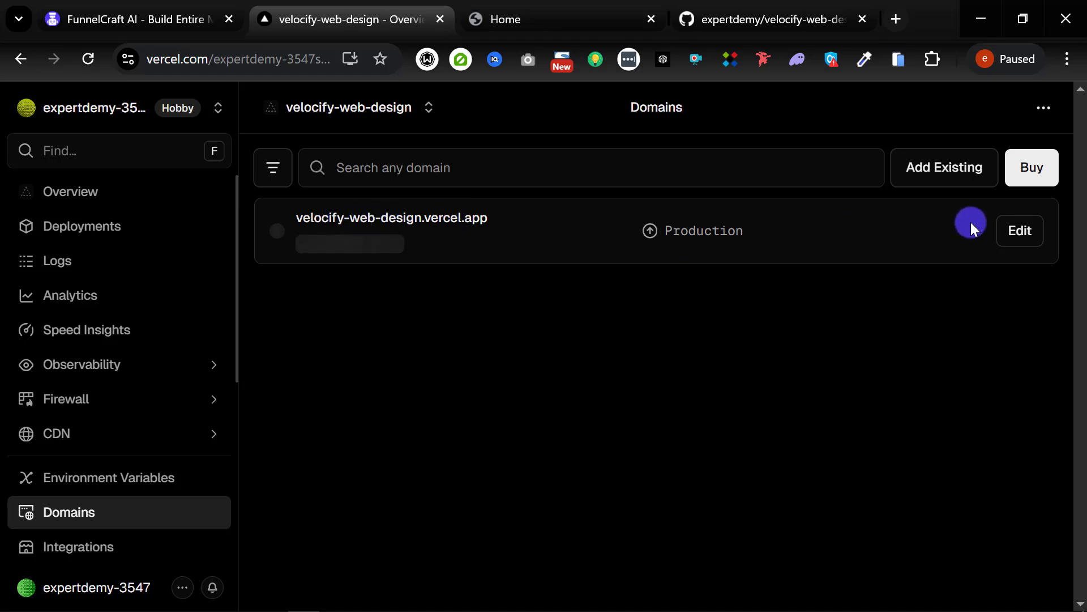
click(1020, 230)
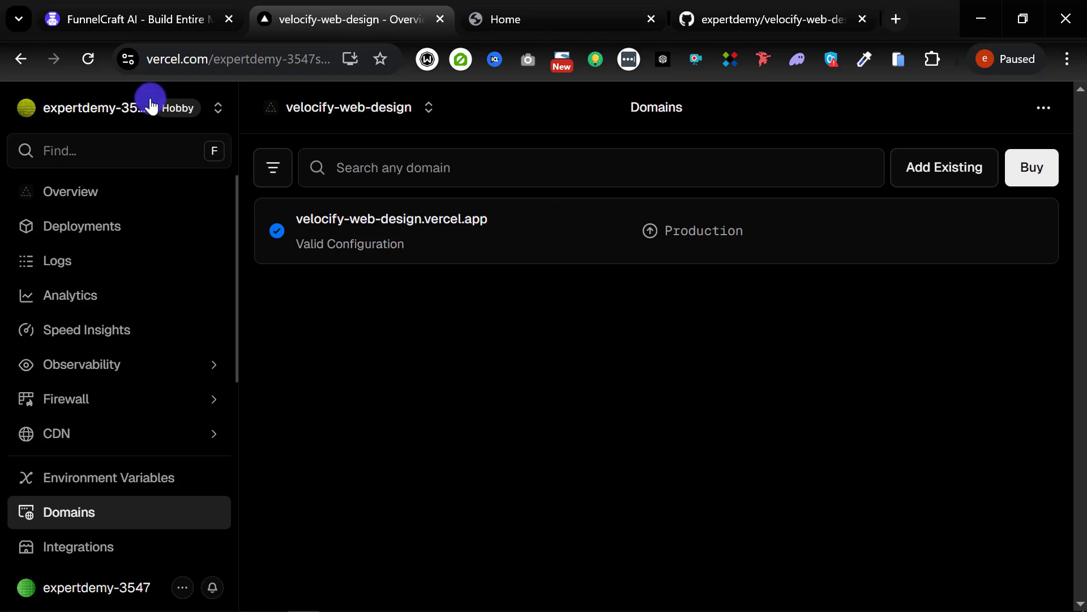
click(90, 58)
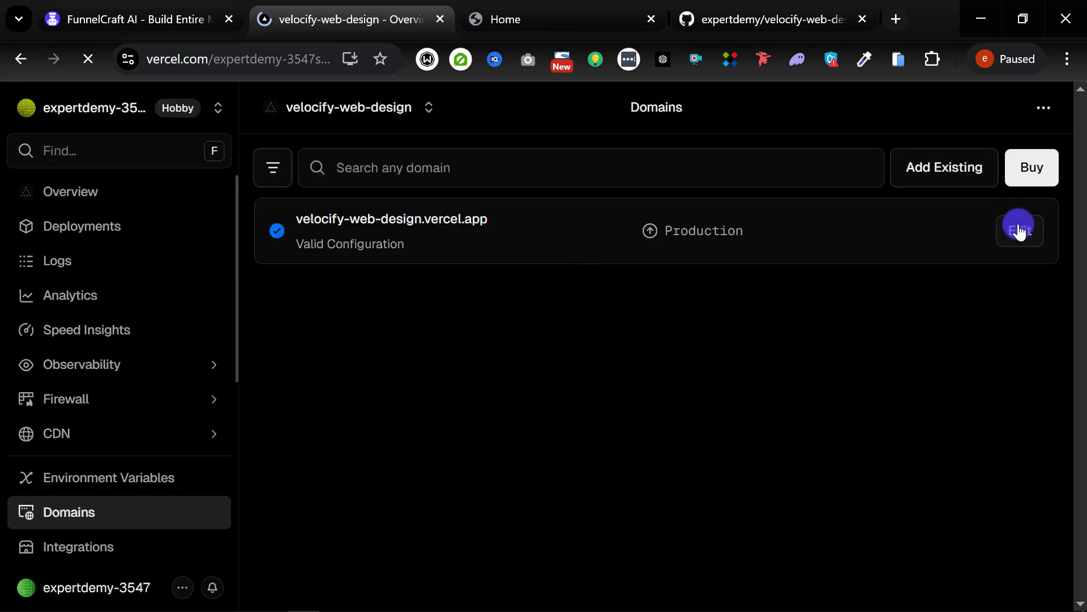
Edit the project's production domain to read velocifyweb.vercel.app.
click(1019, 229)
click(498, 327)
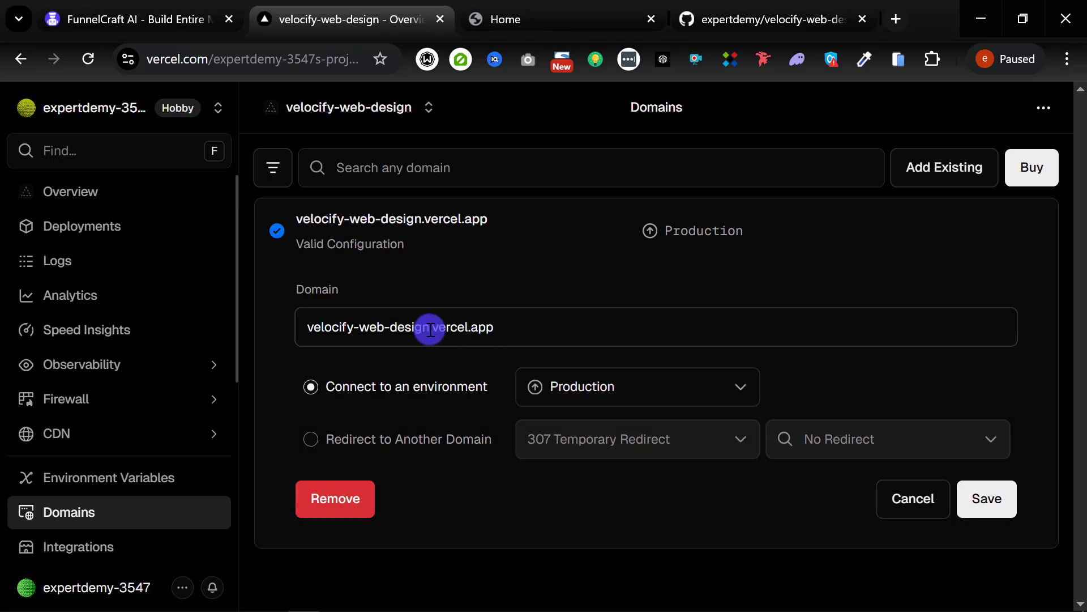
drag(431, 330, 368, 336)
key(BackSpace)
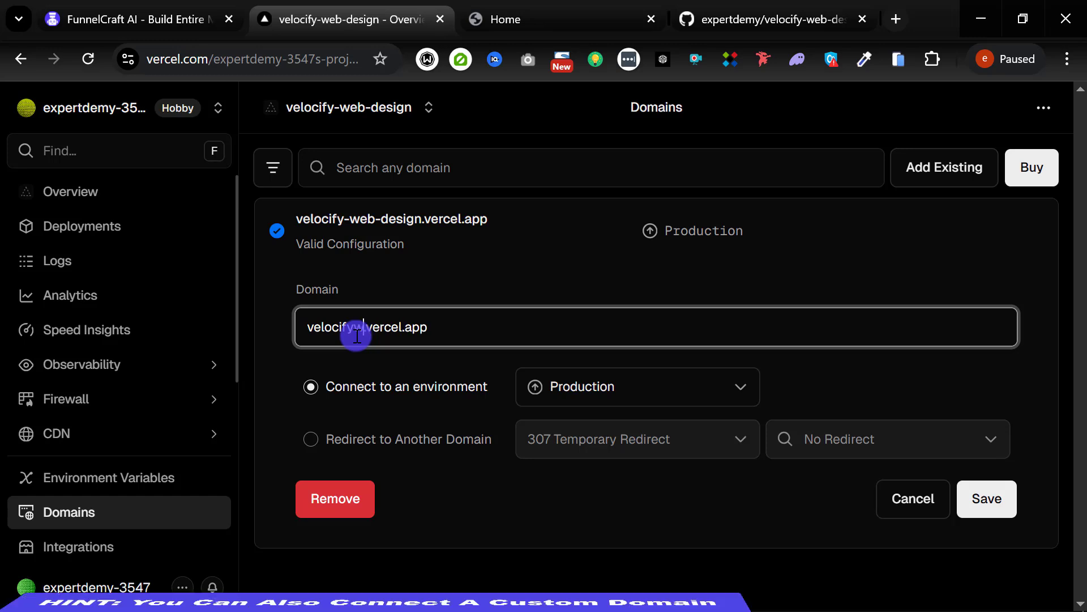
text(web)
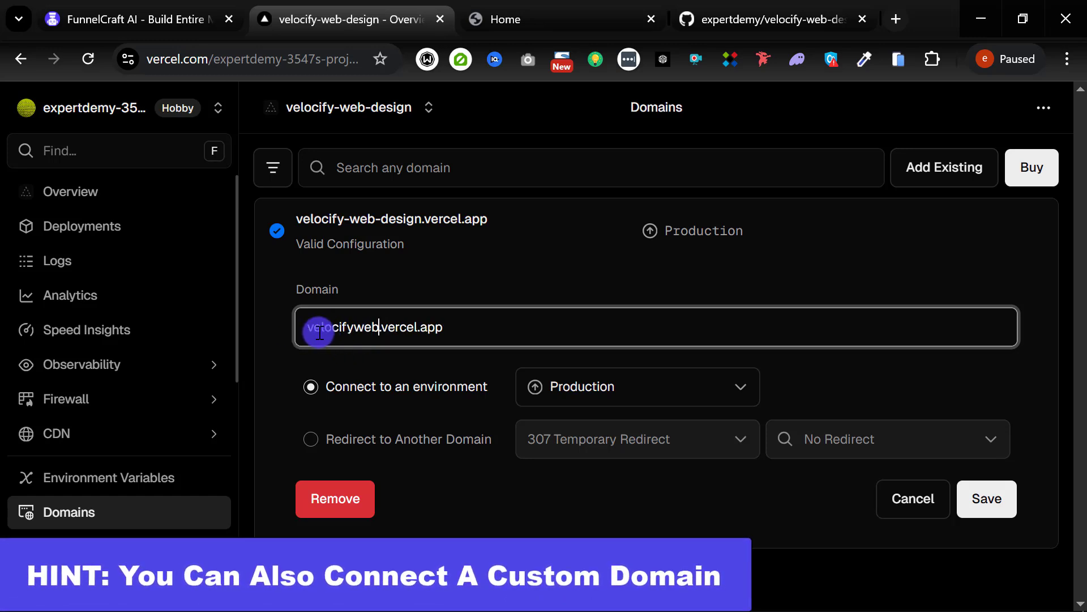
Save the domain edit with the Remove old domain option, so velocify-web-design.vercel.app is replaced rather than redirected.
click(979, 502)
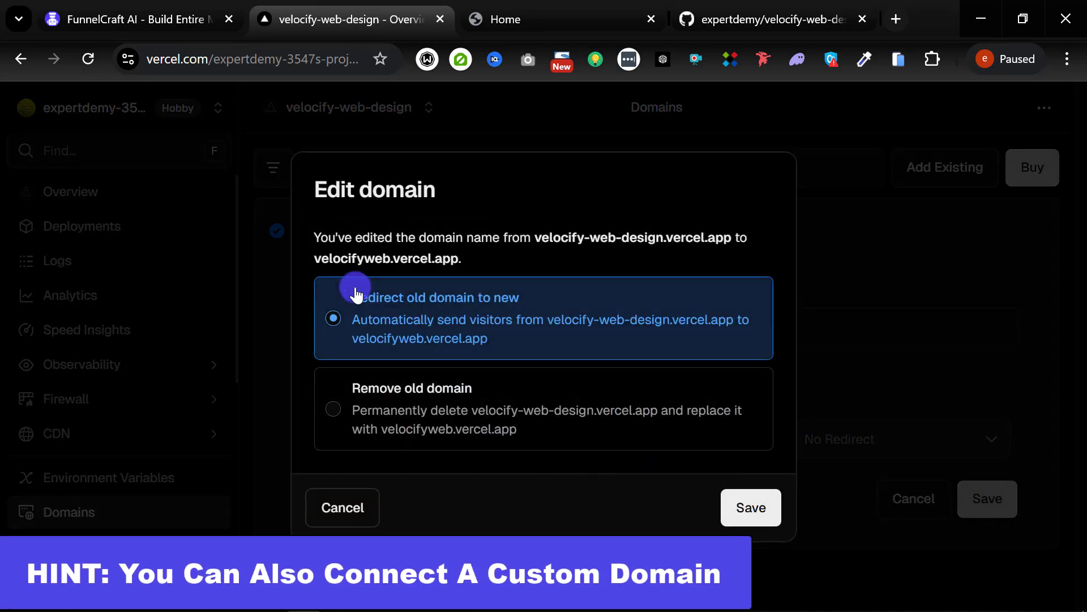
click(739, 513)
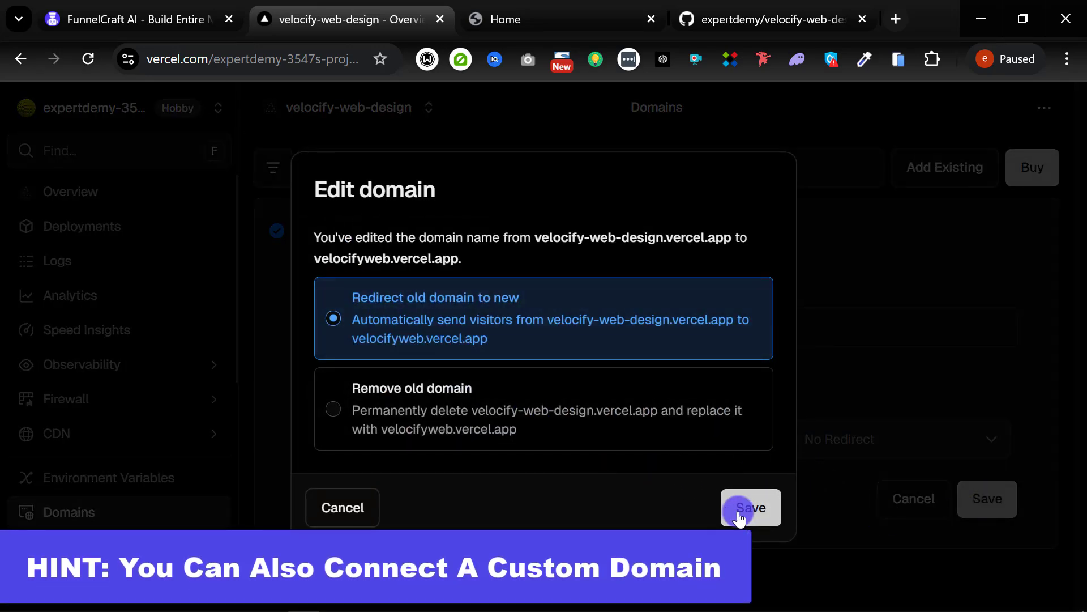
click(359, 412)
click(406, 322)
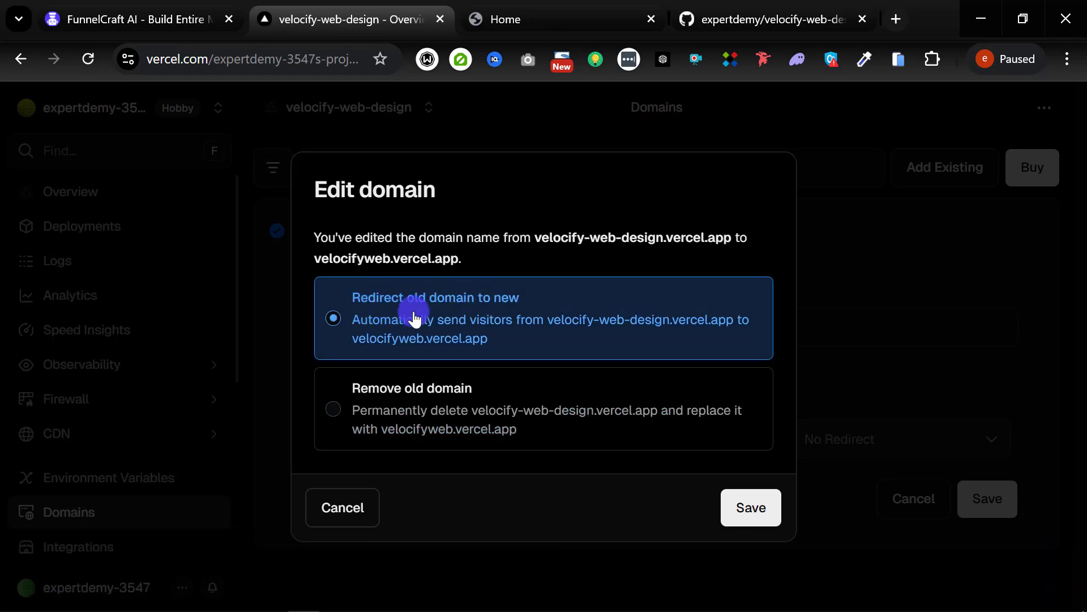
click(535, 19)
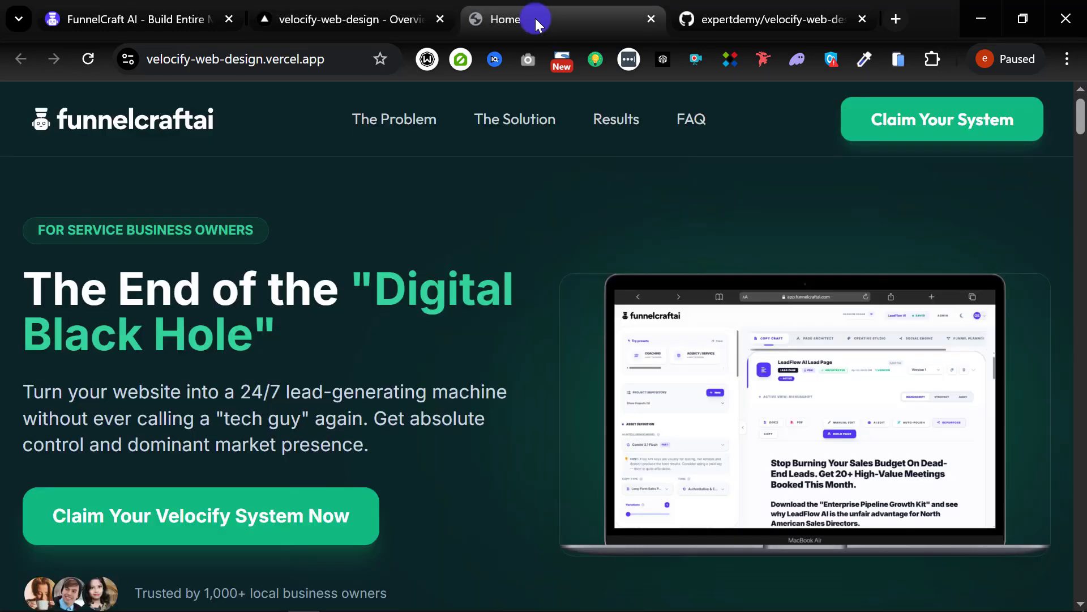
click(348, 14)
click(394, 412)
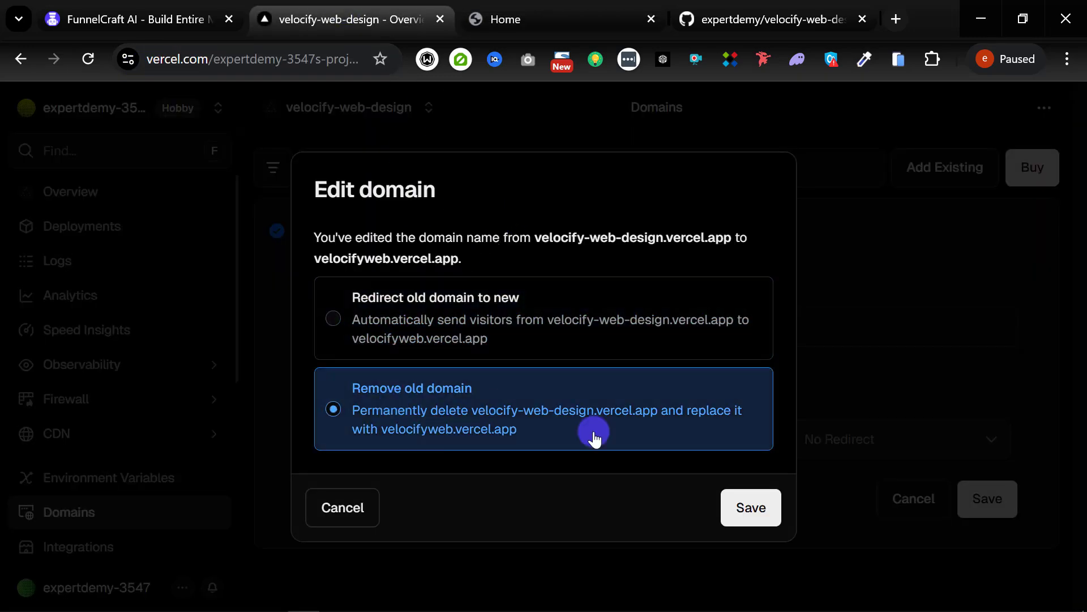
click(749, 507)
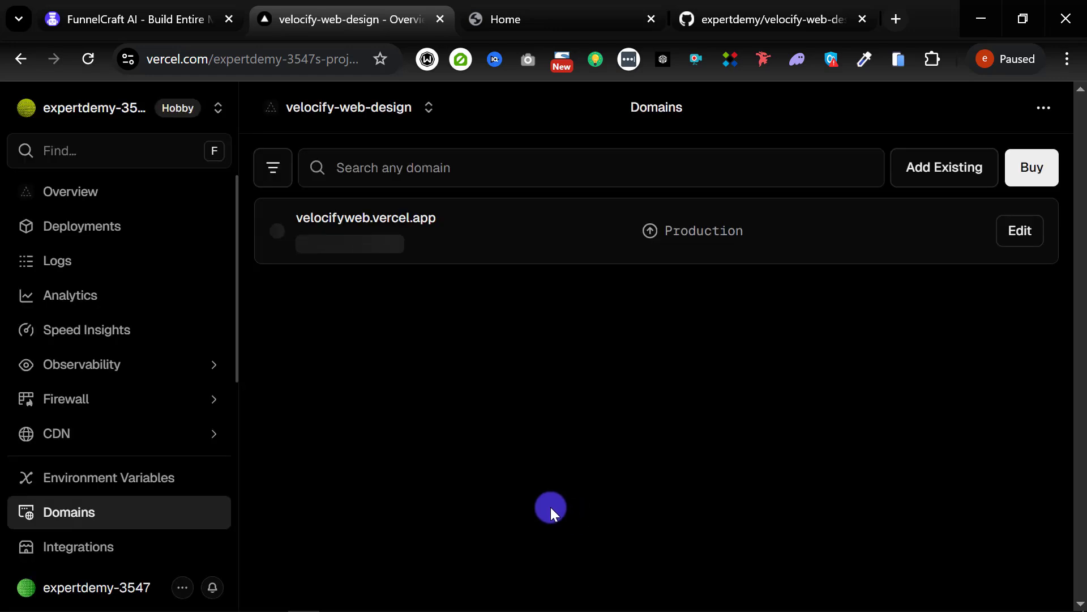
Open velocifyweb.vercel.app, compare its address with the old domain's page and close the old page's tab.
click(367, 227)
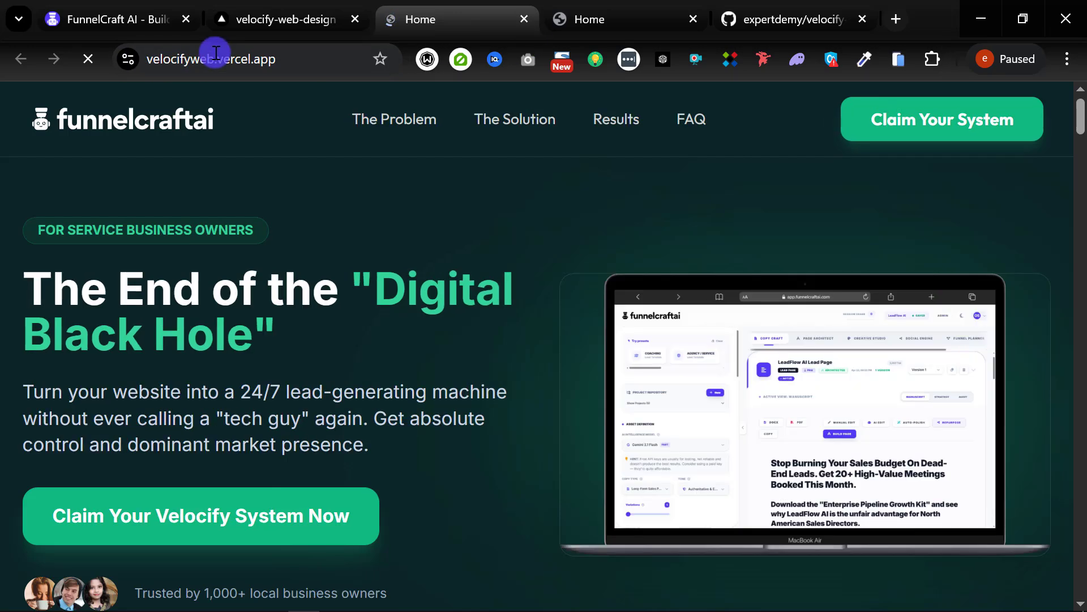
click(575, 17)
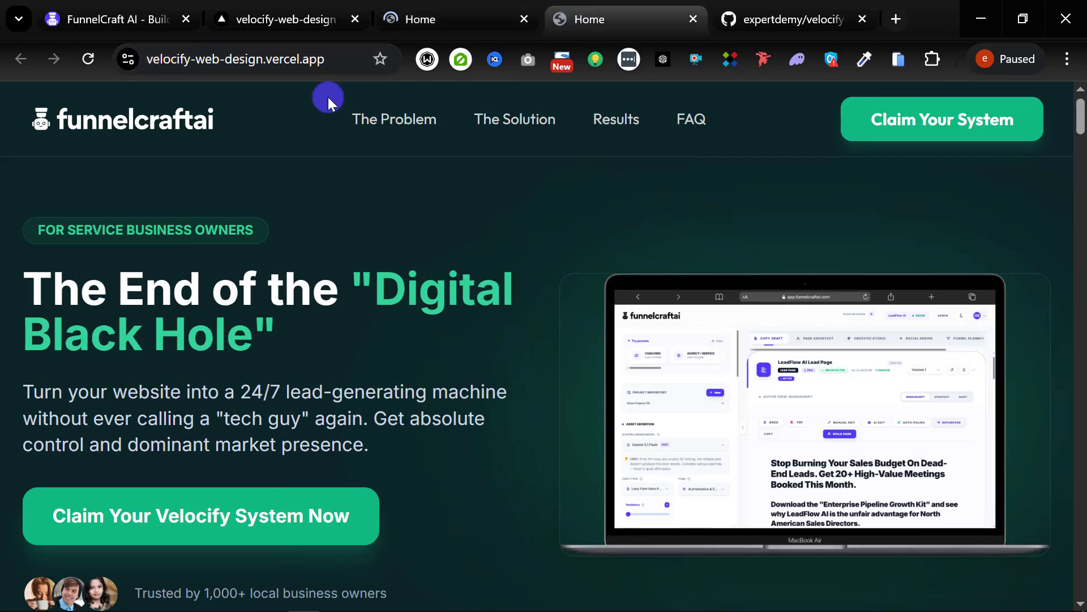
click(453, 25)
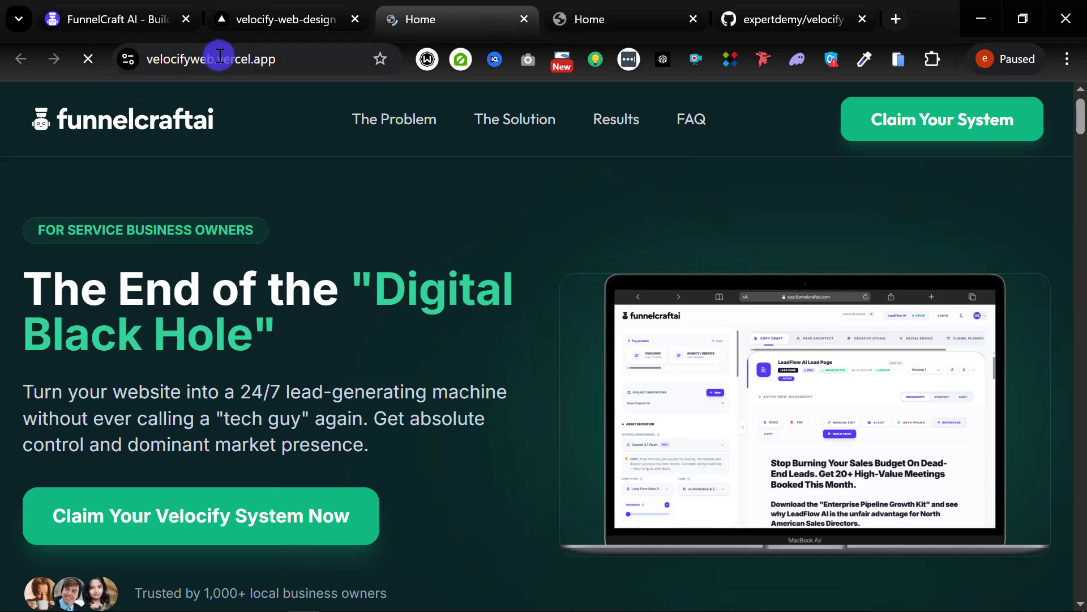
click(692, 18)
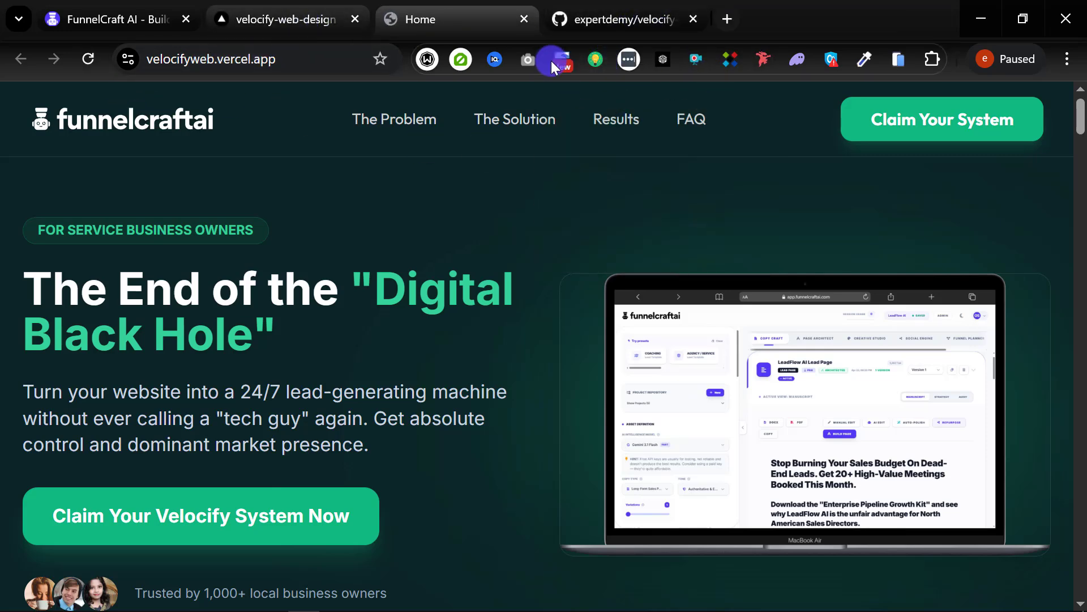
Close the Vercel project tab and look over the live velocifyweb.vercel.app page.
click(277, 18)
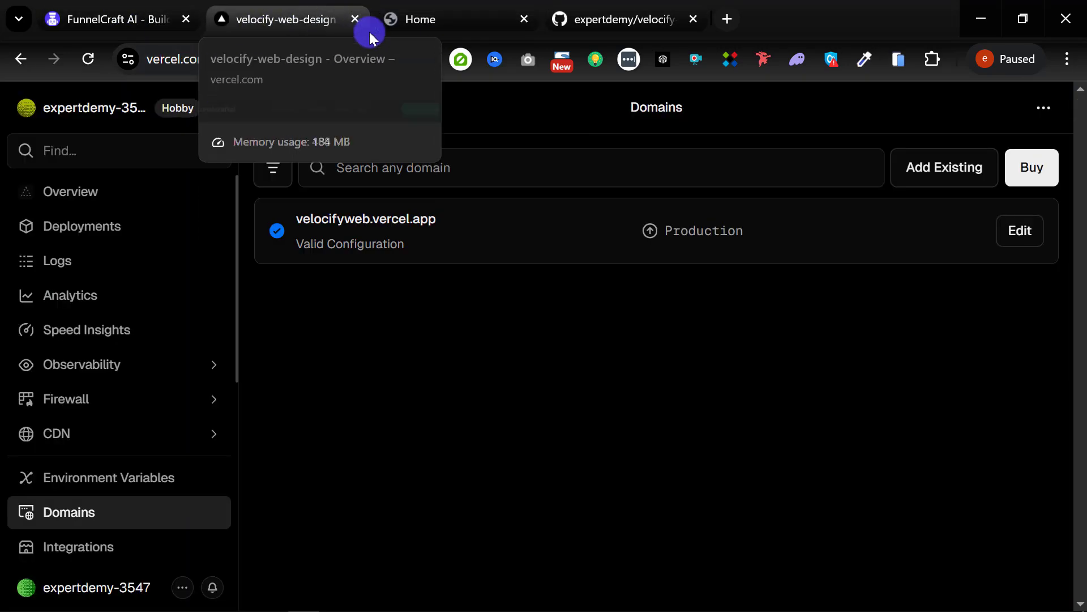
click(356, 19)
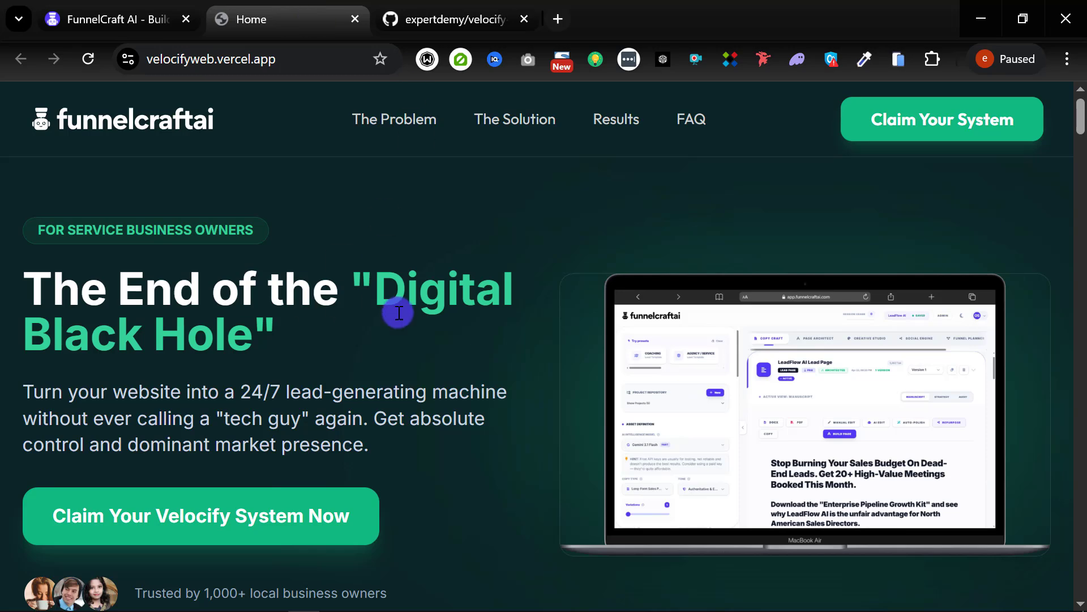
scroll(282, 318, down, 3)
scroll(300, 309, up, 3)
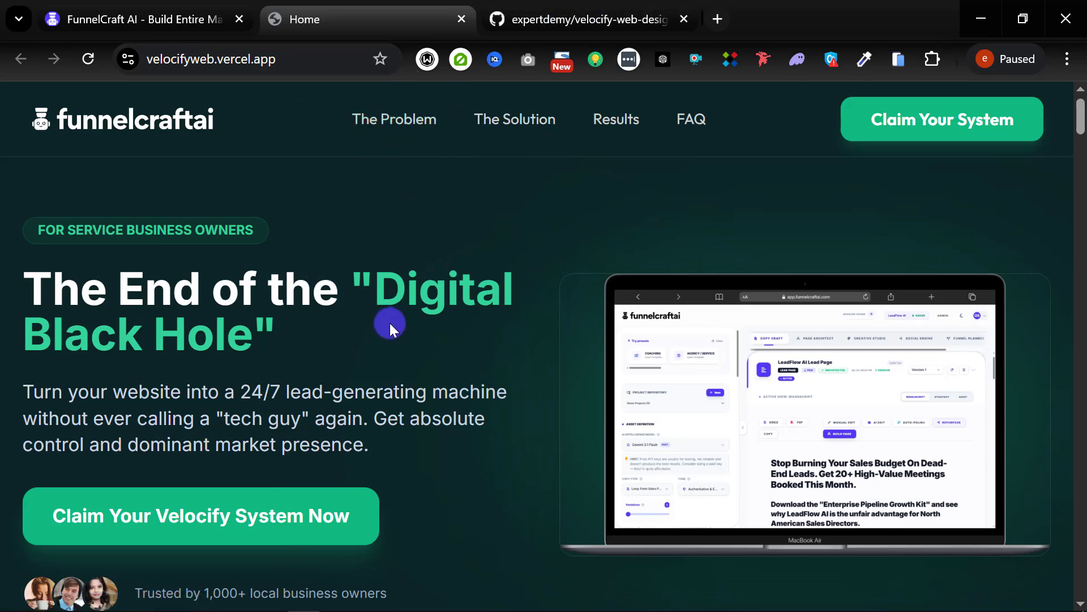
Switch to the FunnelCraft AI editor, recolor the hero headline's "Digital Black Hole" text yellow, save it, and compare with the live page.
click(98, 14)
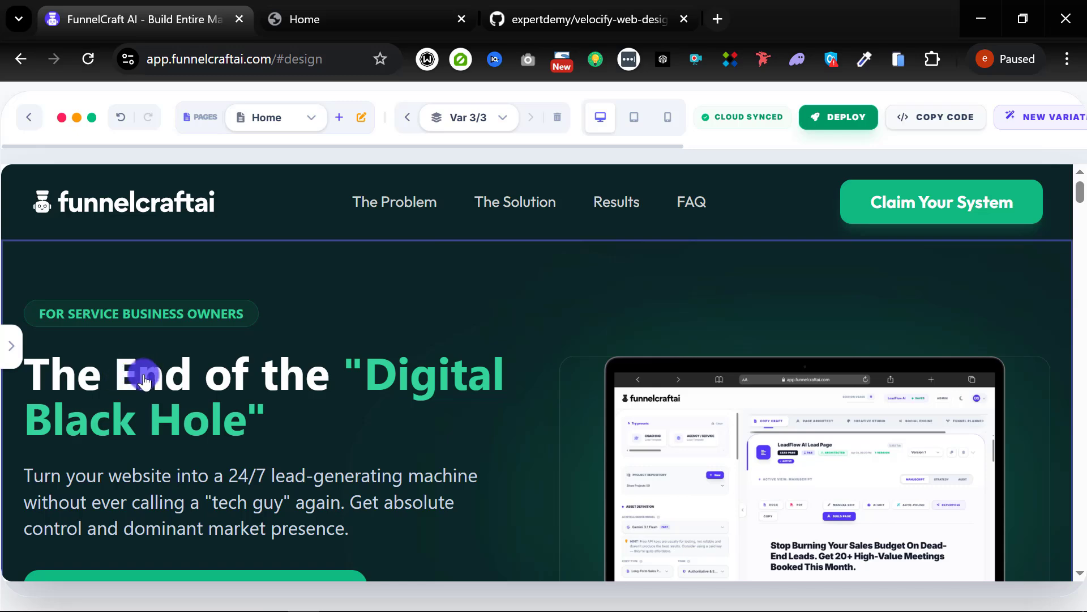
click(418, 377)
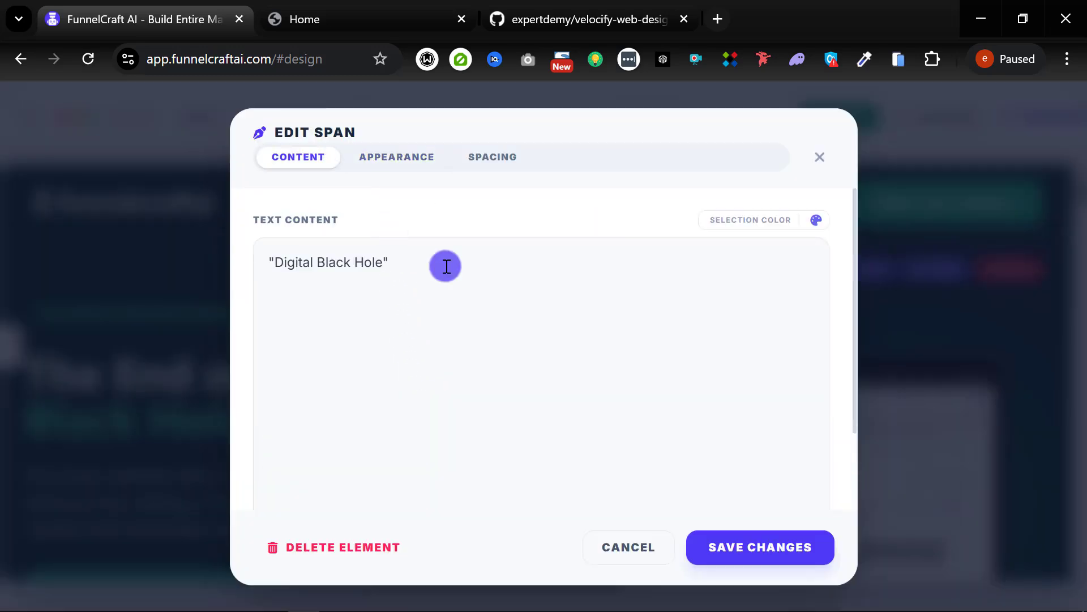
click(627, 546)
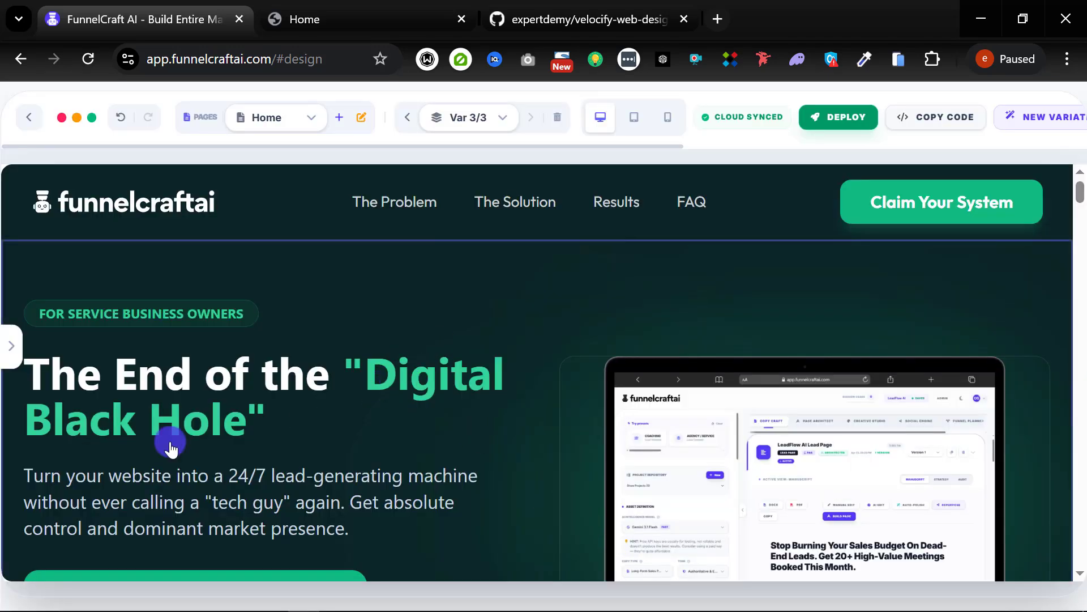
click(417, 380)
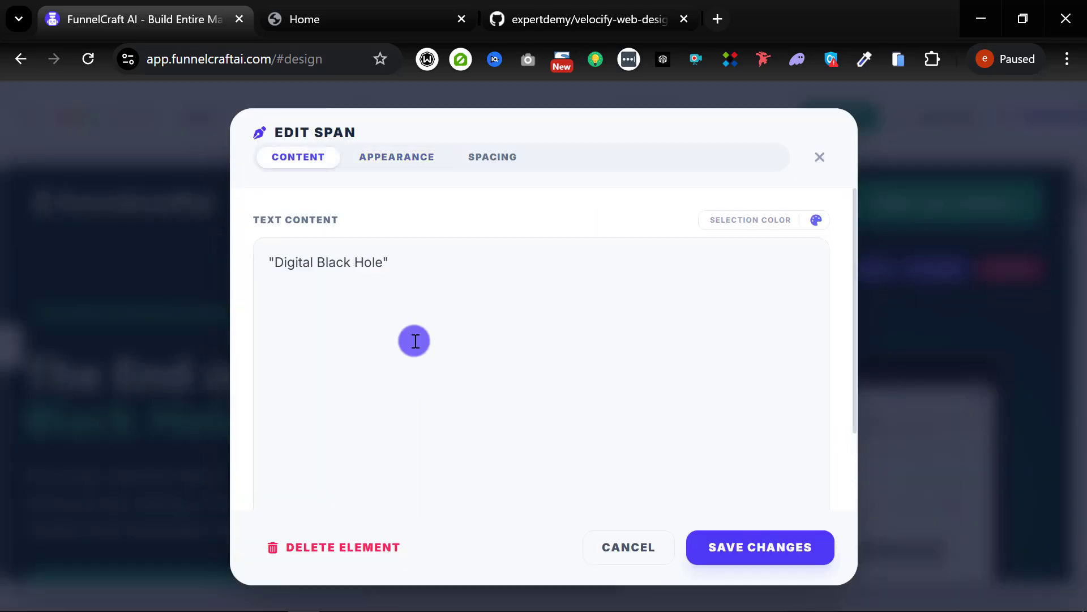
click(377, 156)
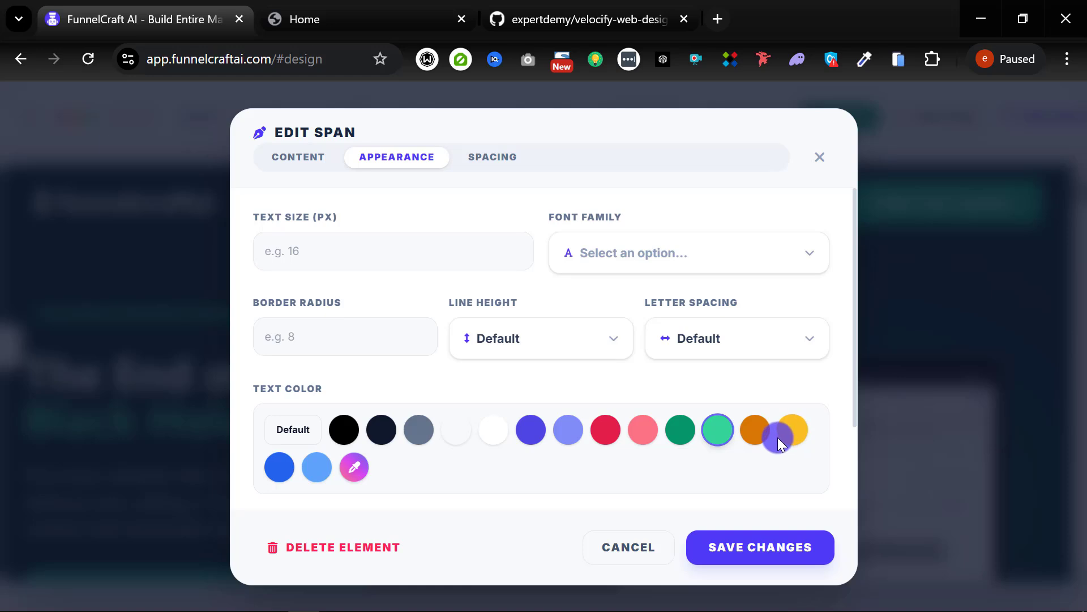
click(793, 430)
click(748, 548)
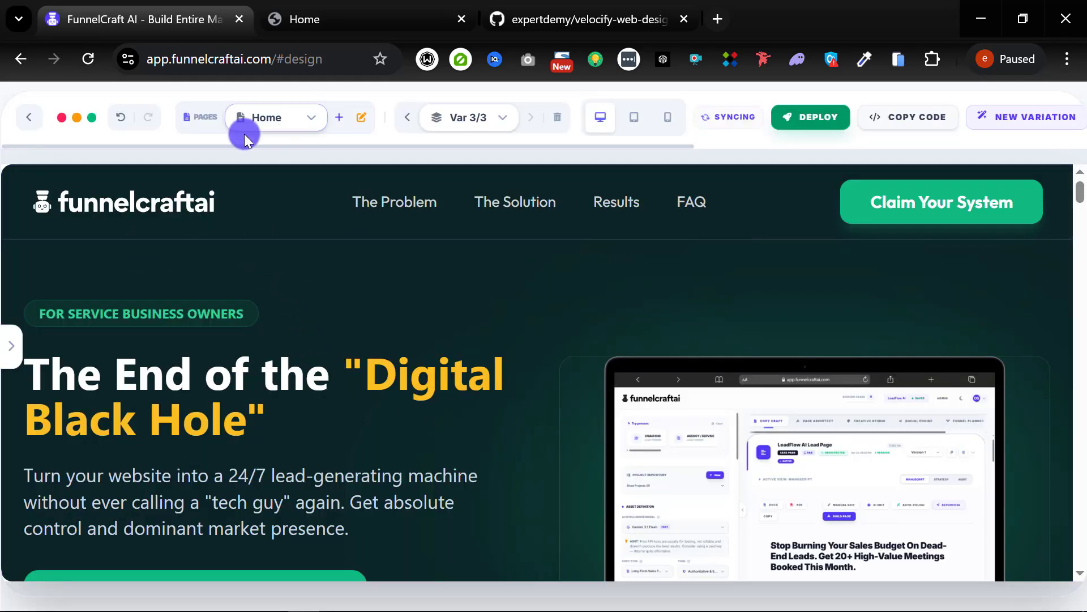
click(328, 16)
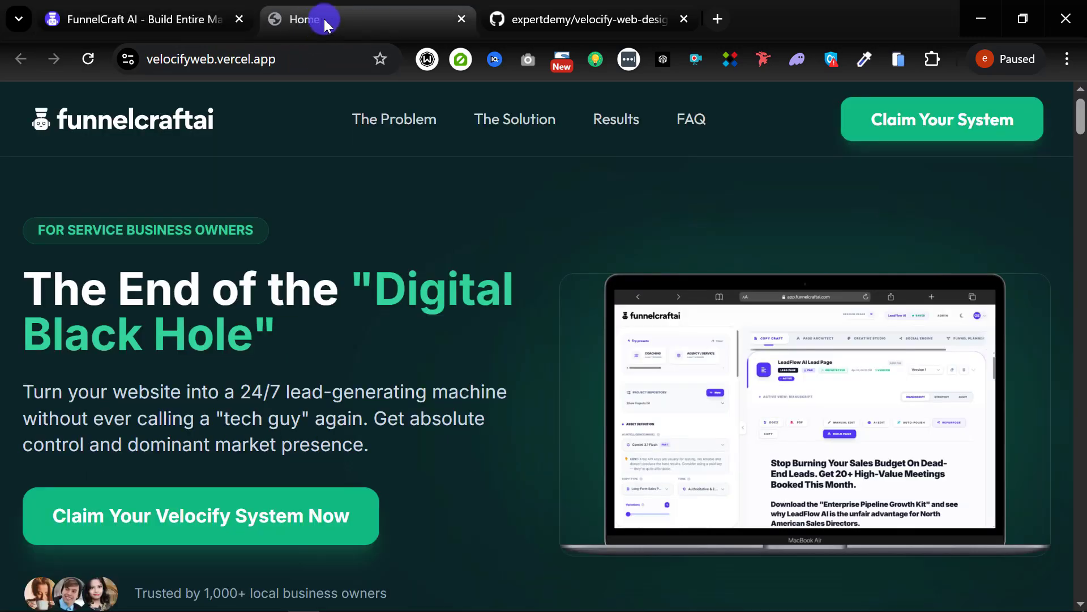
click(95, 16)
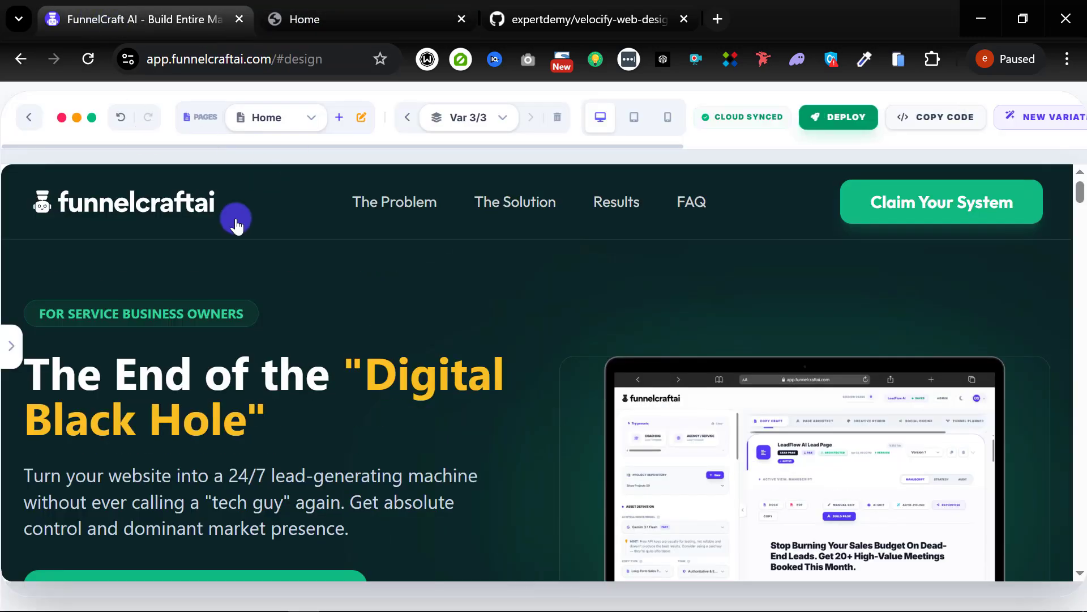
Rename the Home page to "Velocify Website Design Service" and set its URL slug to home.
click(357, 116)
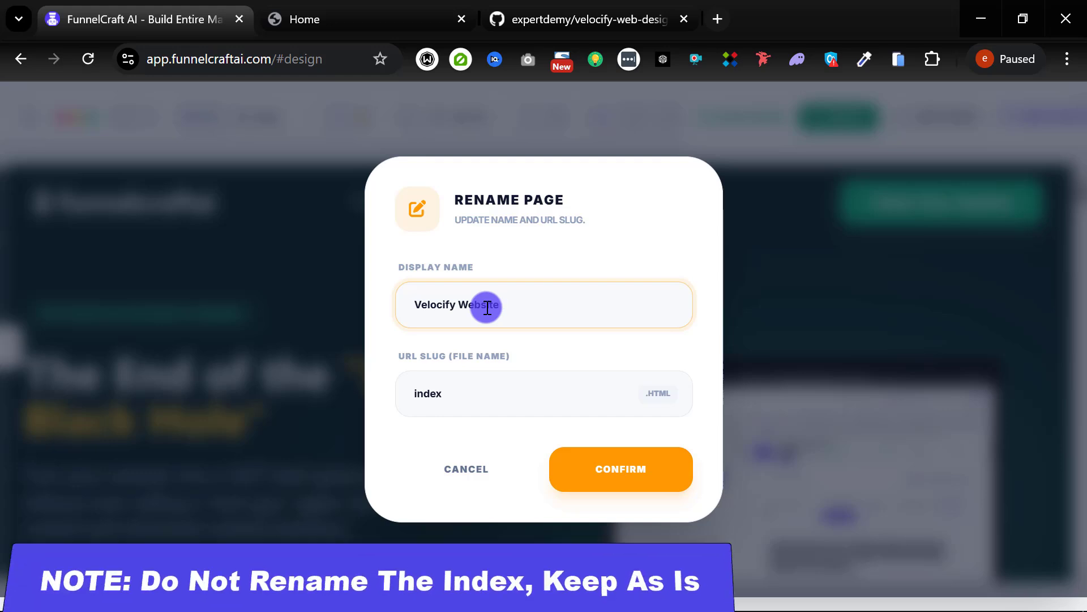
text(Design)
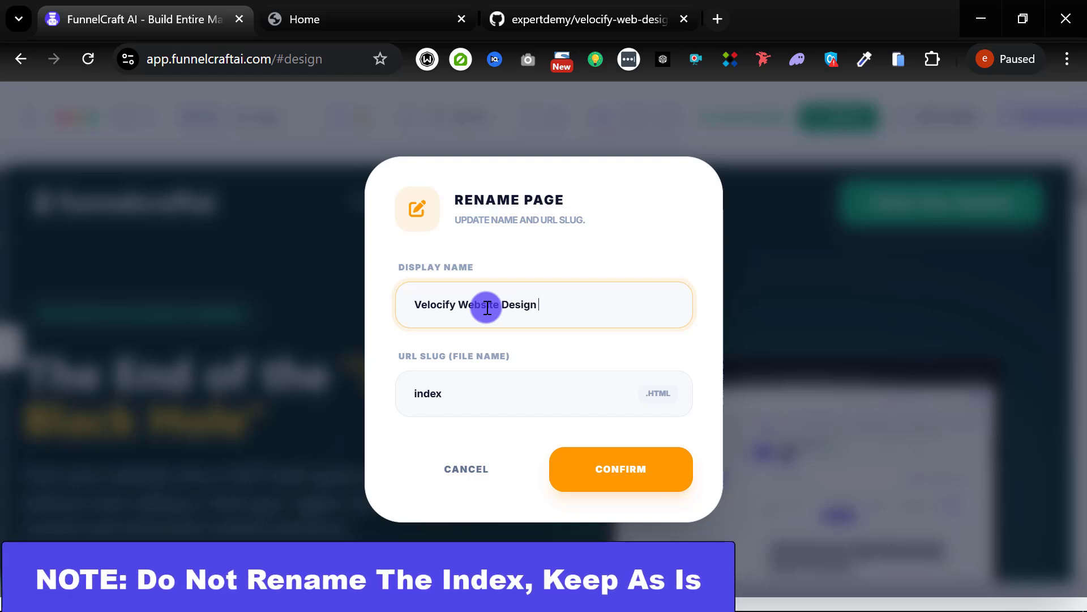
text( Service)
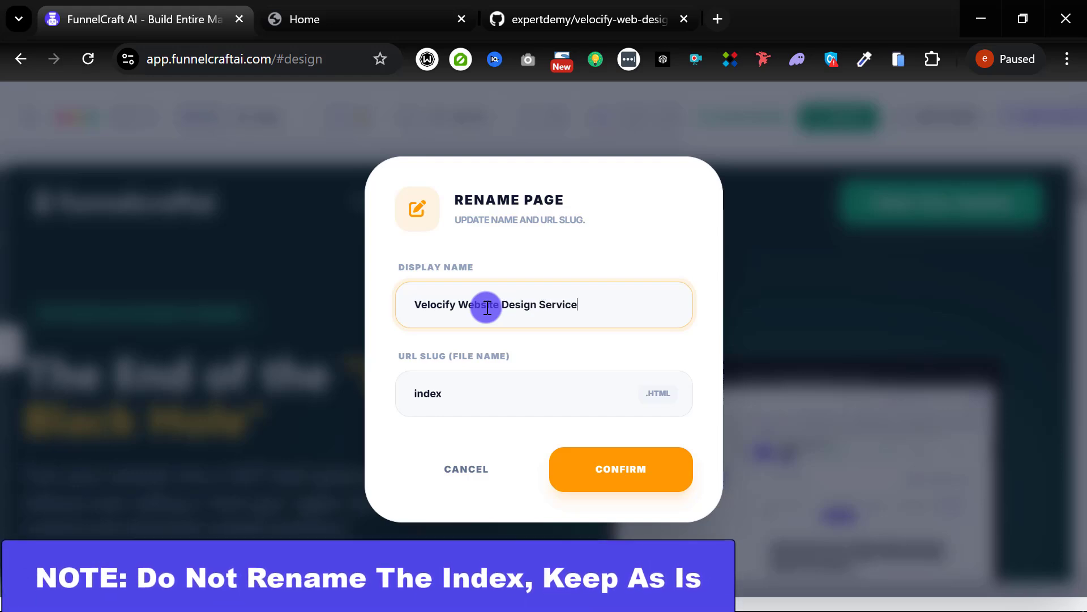
drag(461, 396, 359, 409)
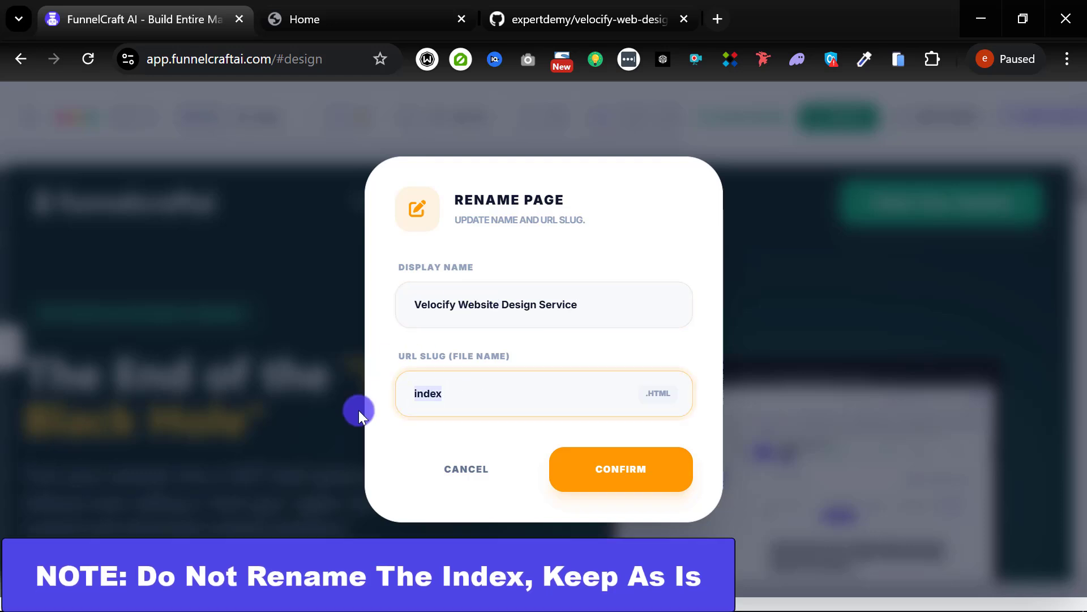
text(v)
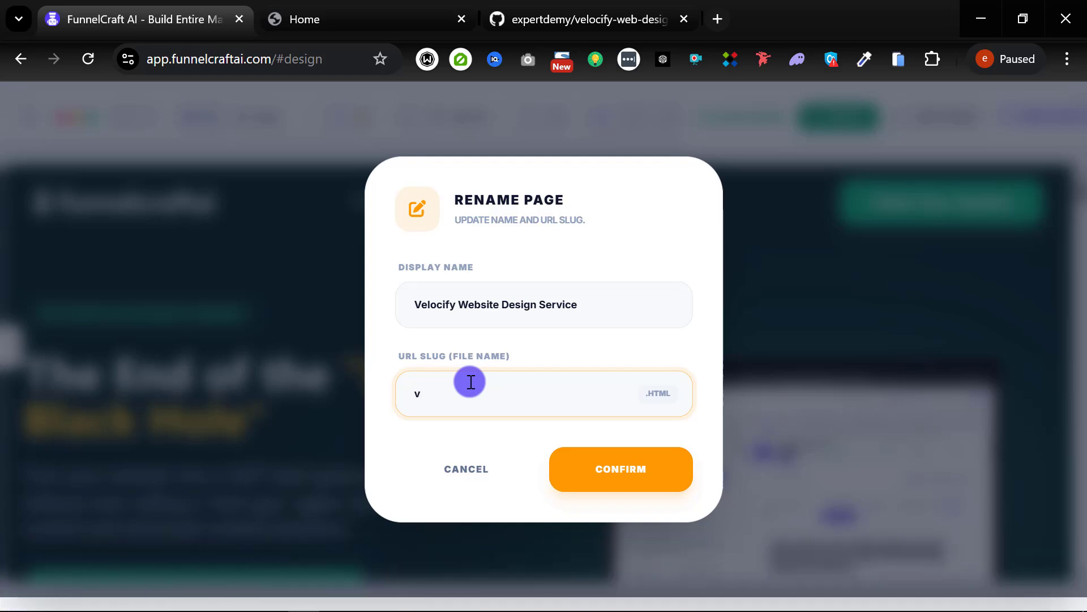
key(BackSpace)
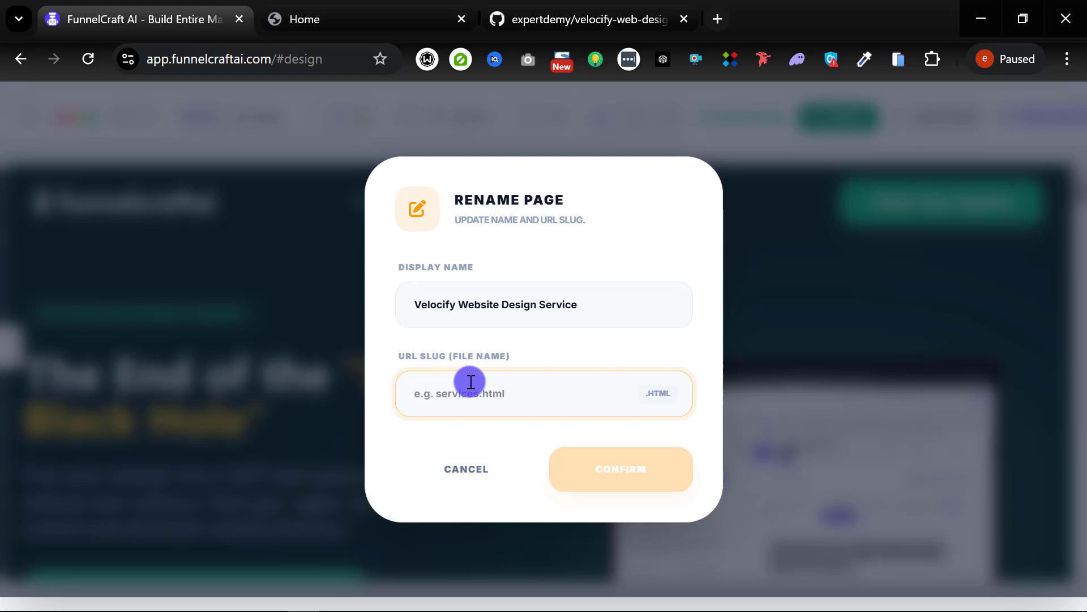
text(home)
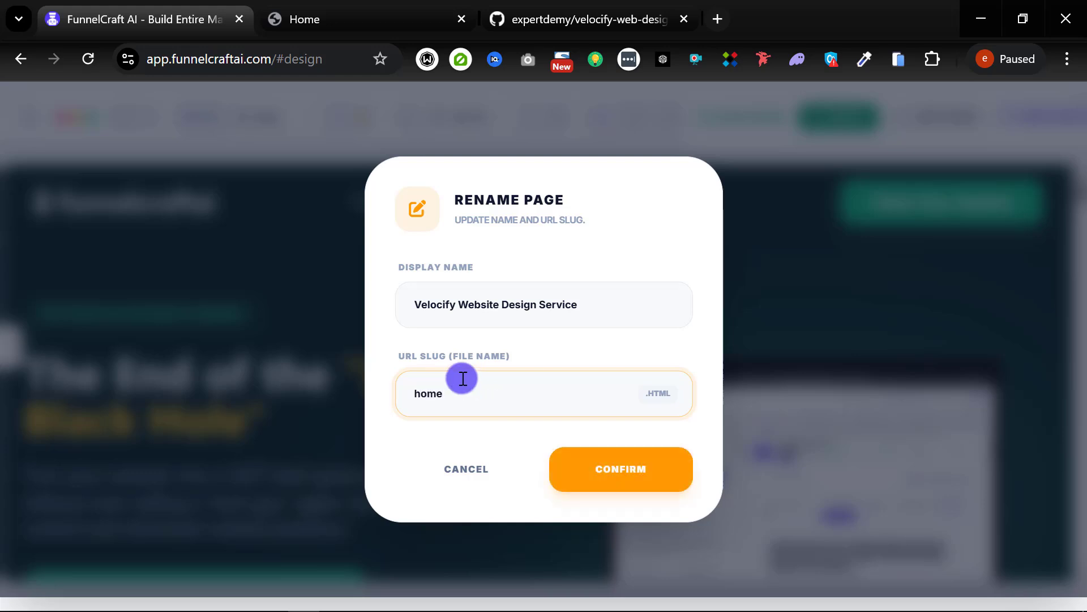
click(629, 470)
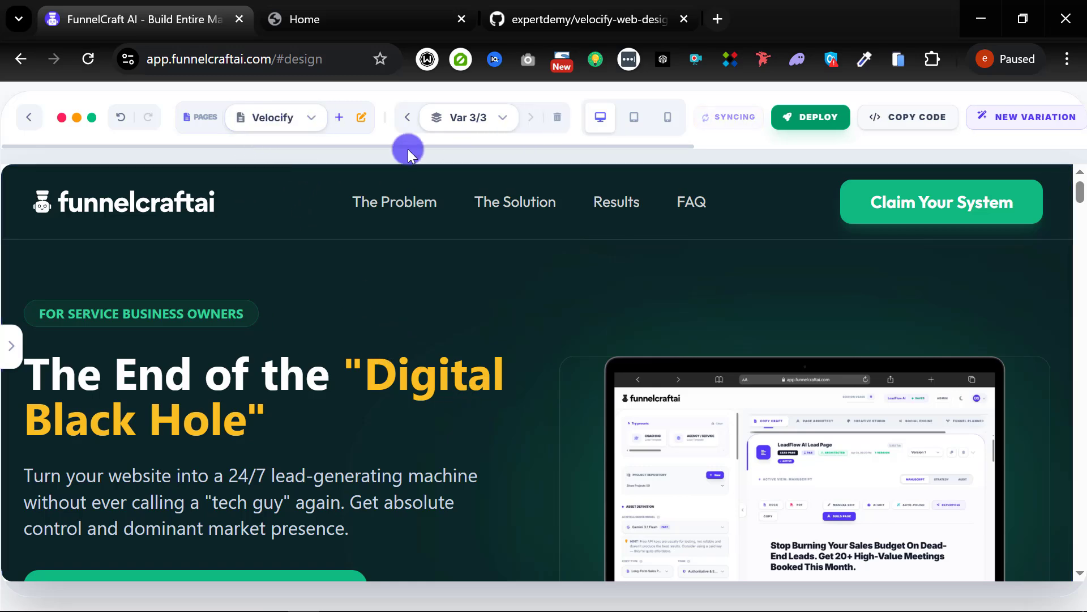
Deploy the edited page by pushing it to the existing velocify-web-design repository on GitHub.
click(835, 118)
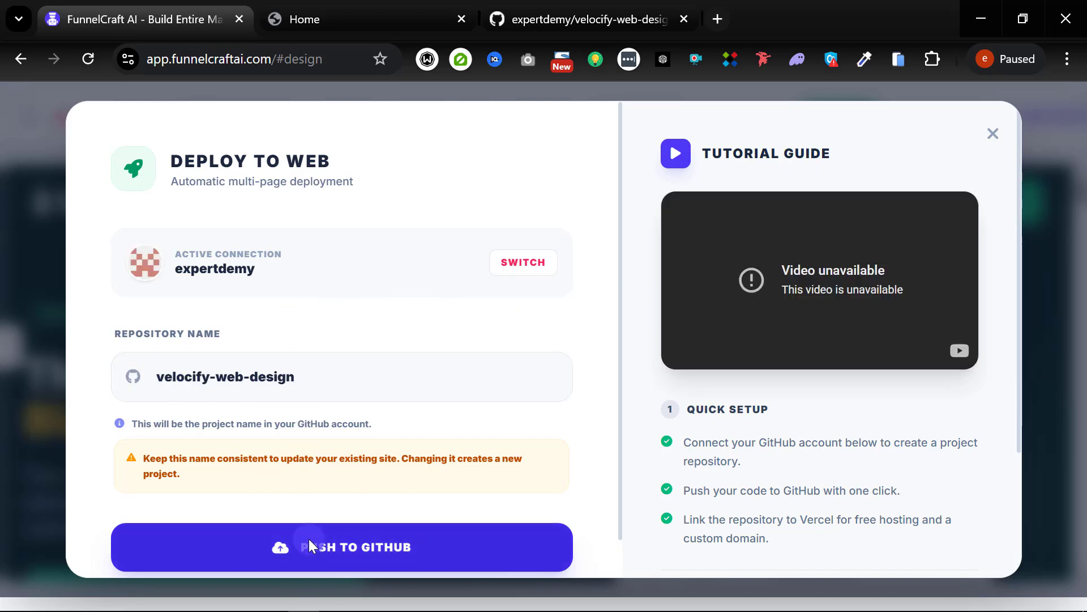
click(314, 549)
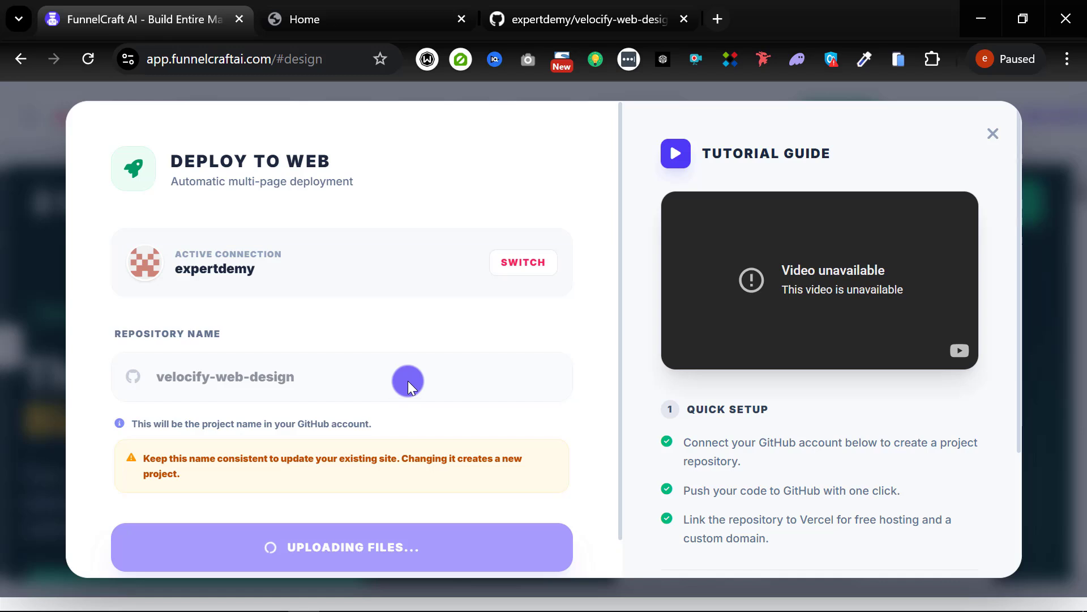
scroll(408, 381, down, 2)
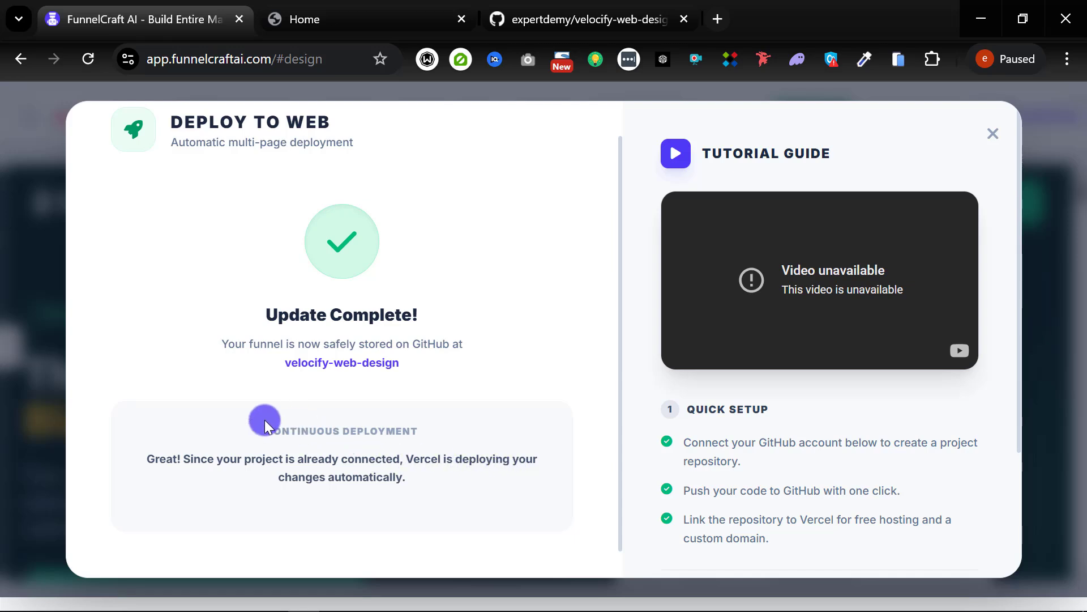
Reload the live velocifyweb.vercel.app page repeatedly to check for the deployed headline color.
click(333, 18)
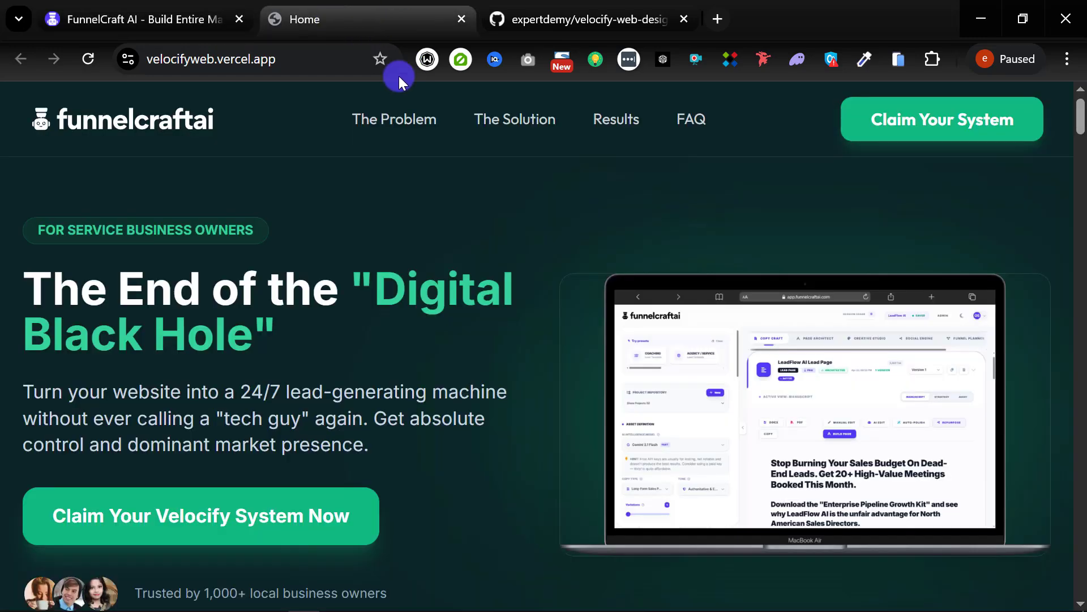
click(87, 61)
click(87, 58)
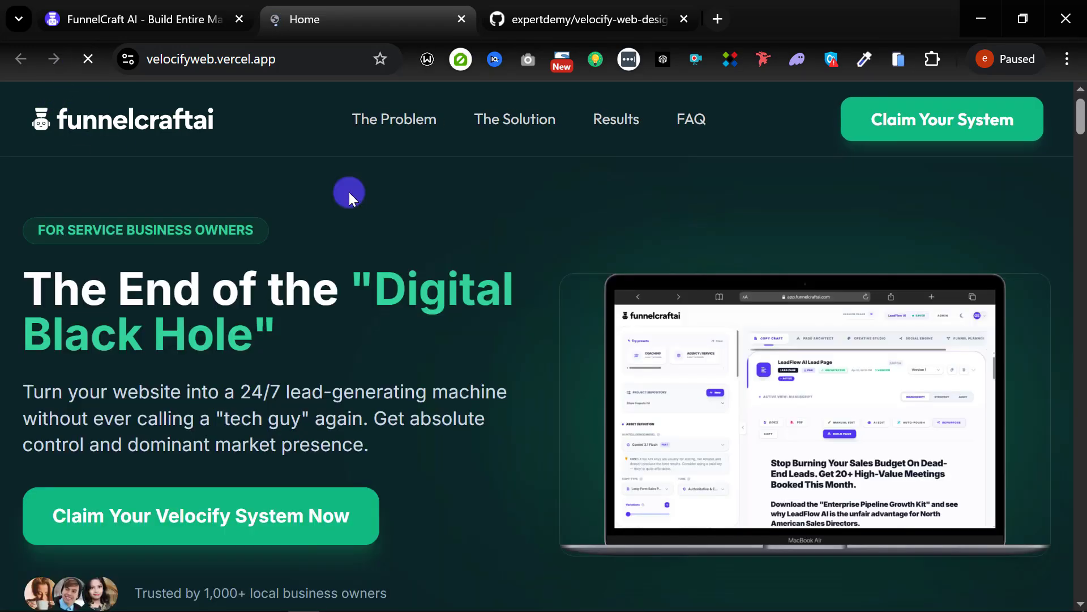
click(86, 63)
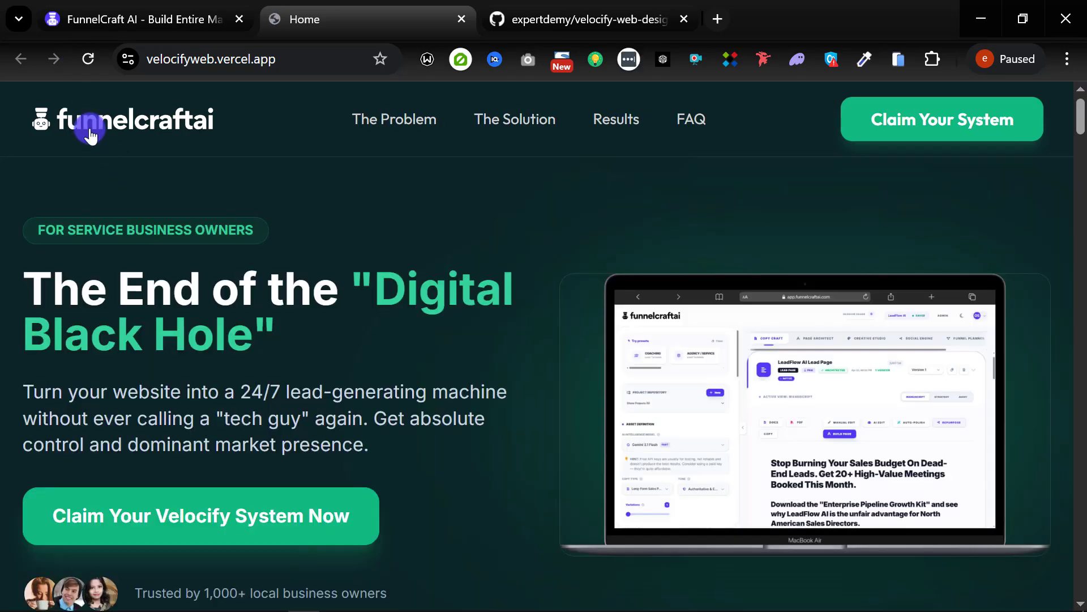
click(87, 59)
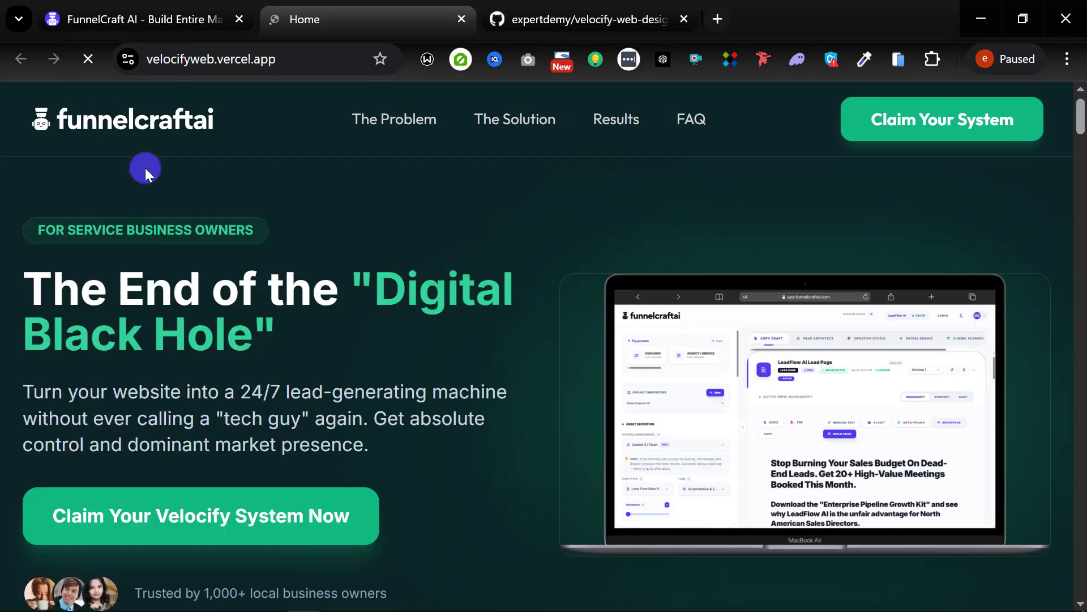
click(87, 58)
click(92, 56)
click(93, 63)
Look over the velocify-web-design repository on GitHub, reload it and check its commits for the latest update.
click(569, 22)
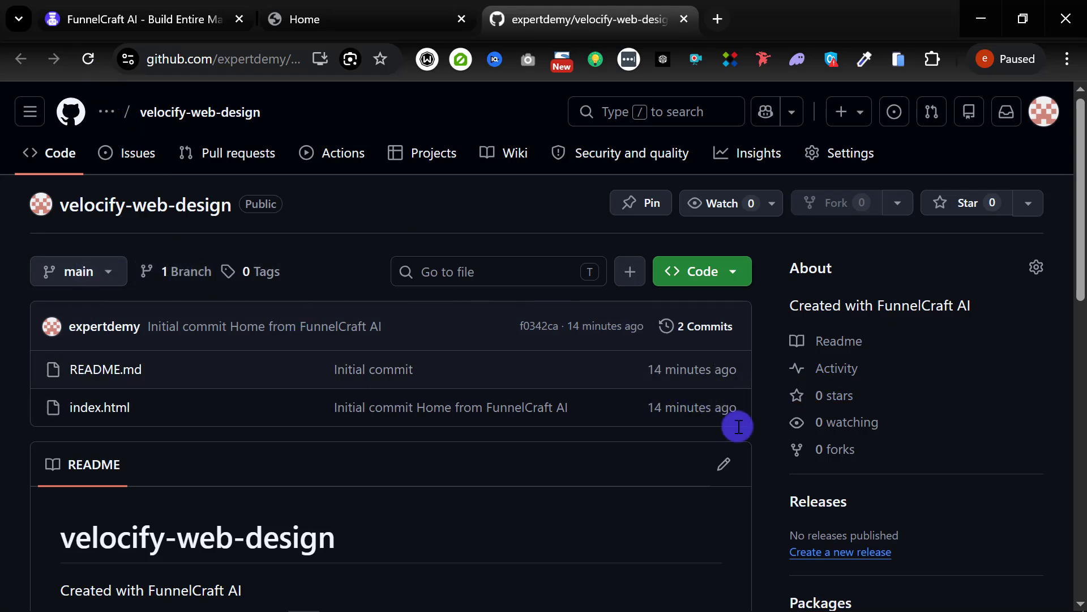
scroll(871, 502, down, 3)
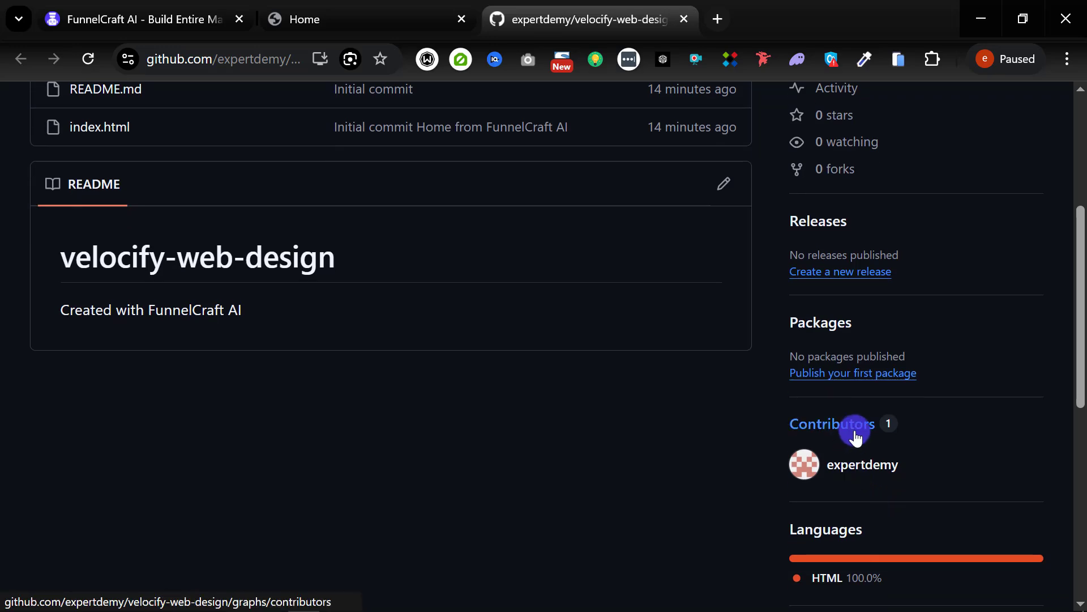
scroll(879, 391, down, 3)
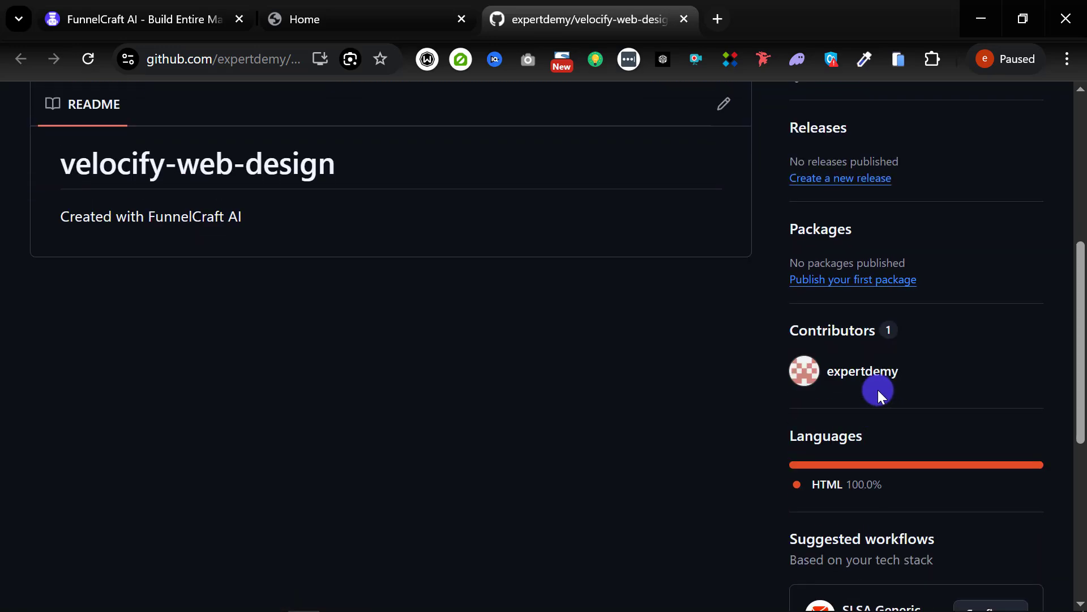
scroll(878, 392, up, 6)
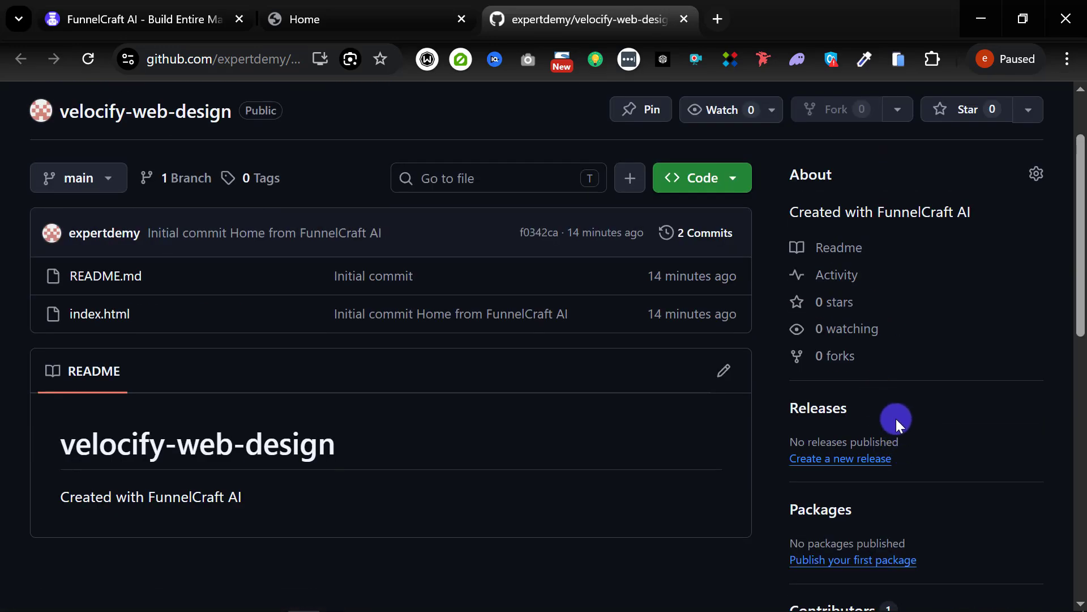
scroll(895, 419, down, 3)
scroll(868, 409, up, 5)
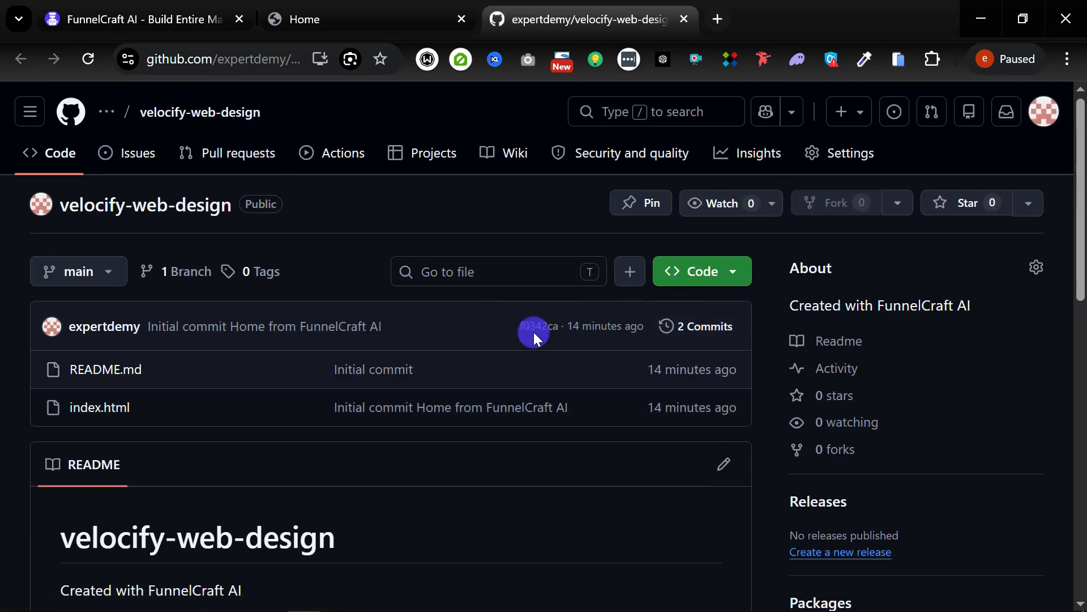
click(89, 61)
click(684, 322)
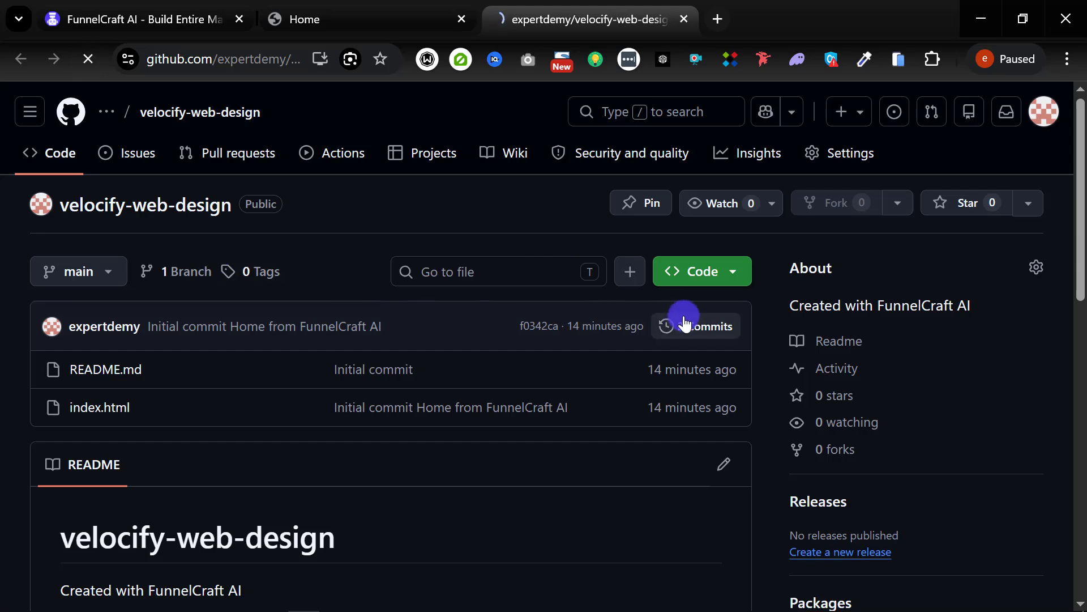
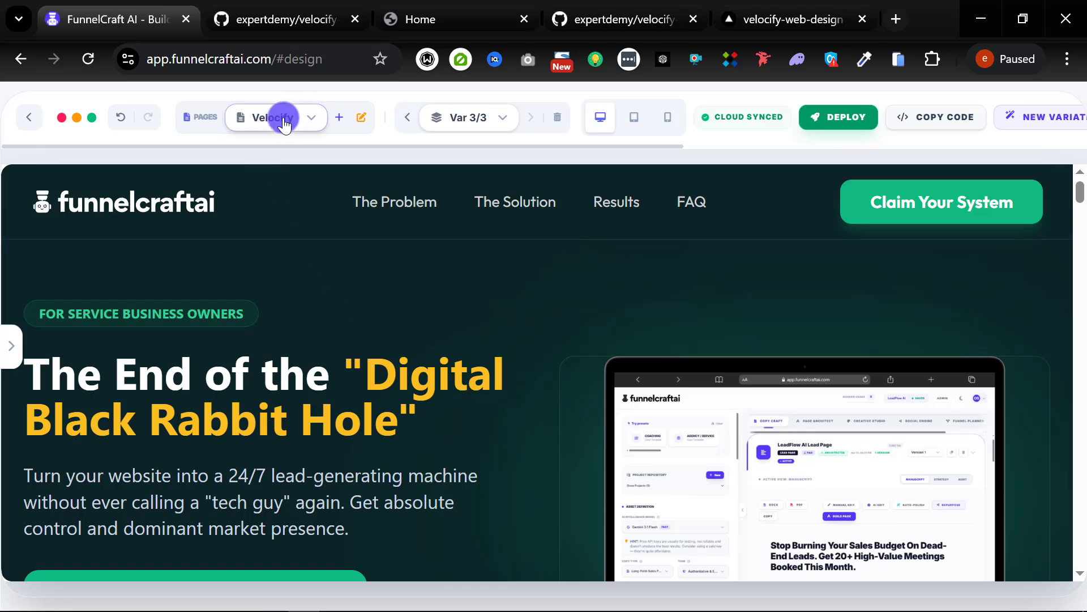
Set the FunnelCraft AI page's URL slug to index and push the update to the velocify-web-design repository on GitHub.
click(358, 117)
drag(458, 390, 369, 403)
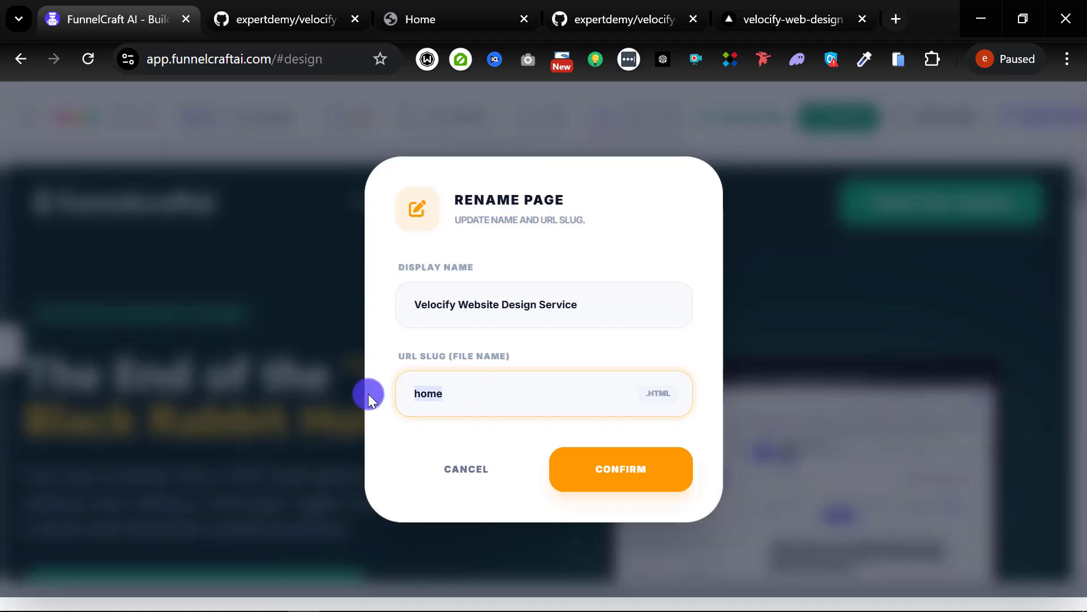
key(BackSpace)
text(index)
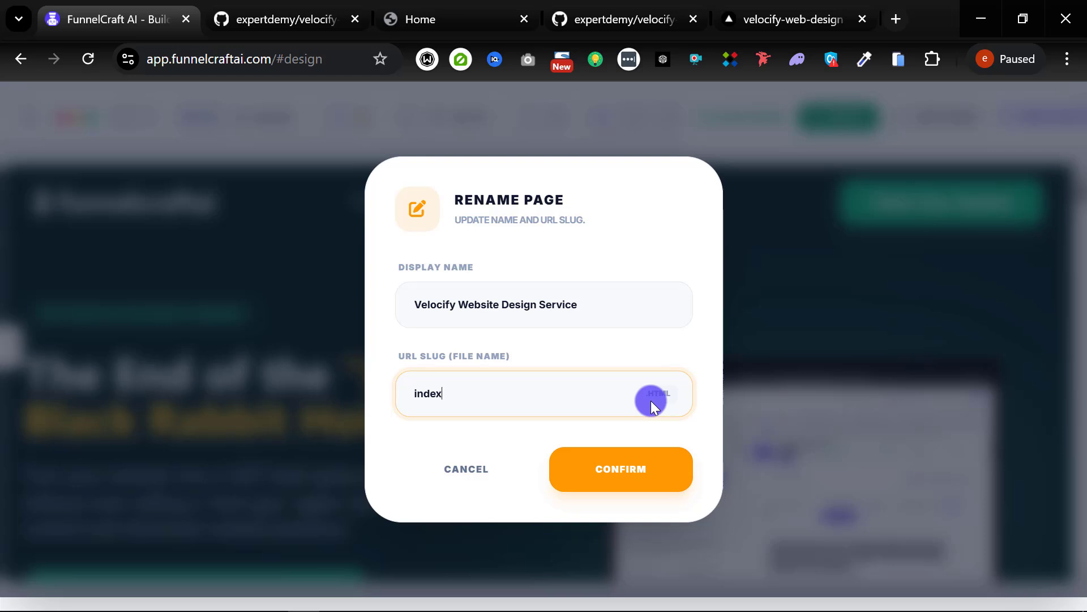
click(626, 471)
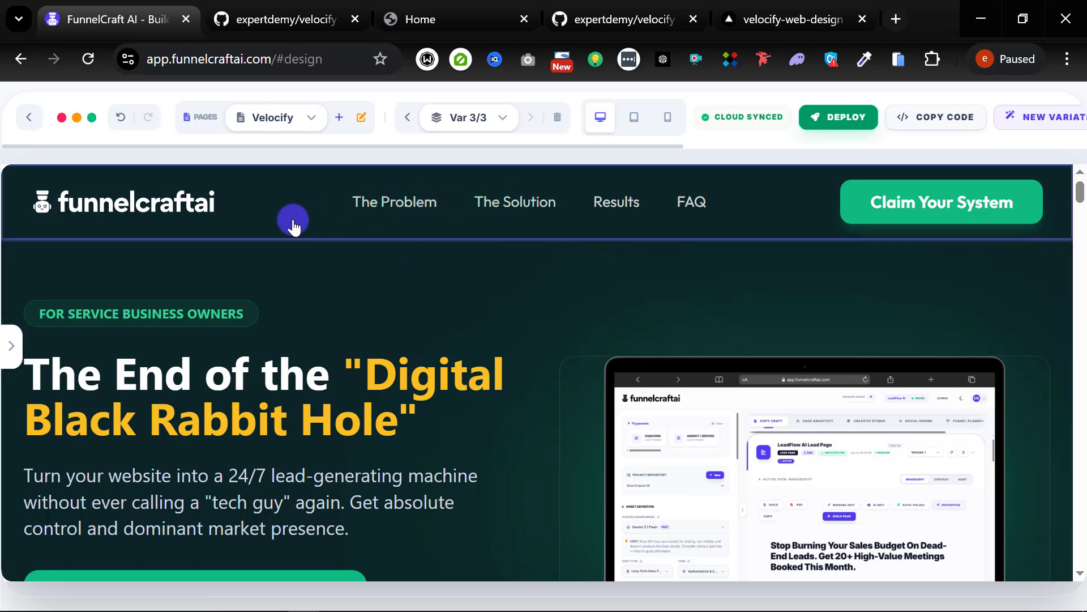
click(820, 115)
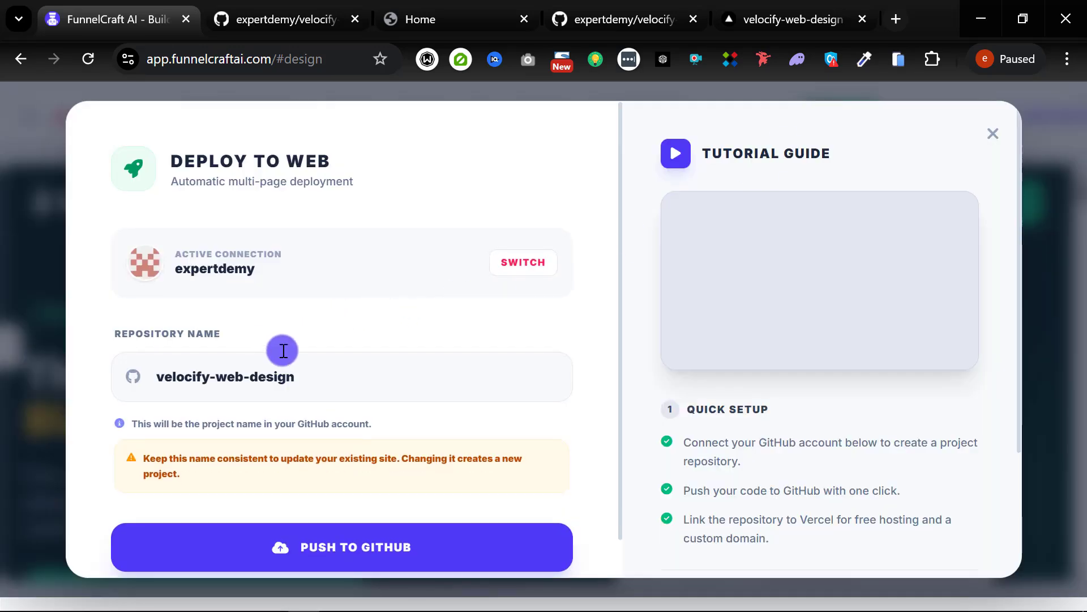
click(342, 556)
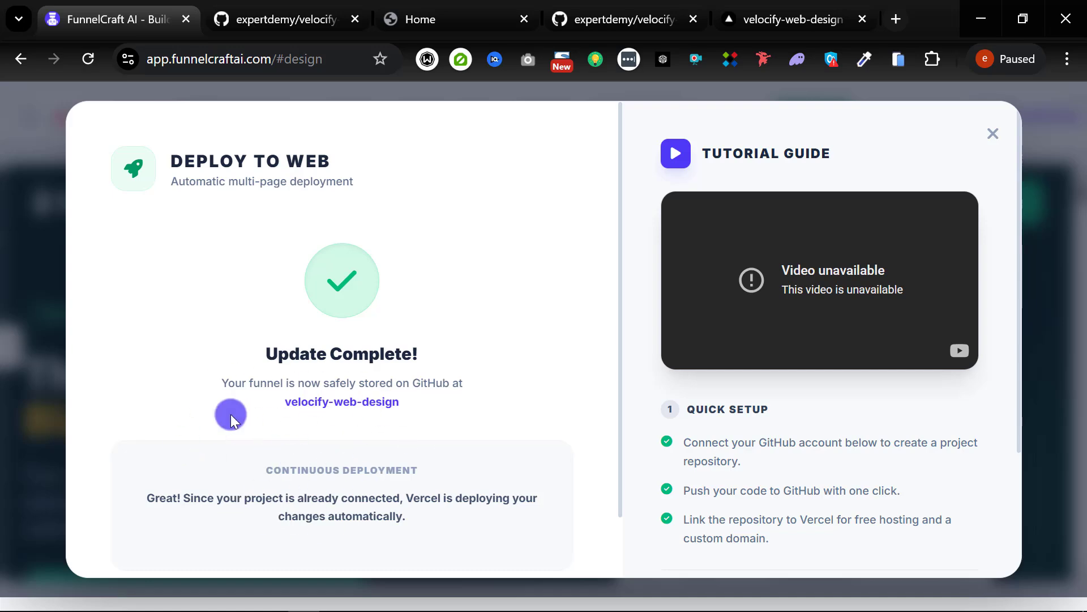
Reload the velocify-web-design repository on GitHub and the live velocifyweb.vercel.app page to check the deployed update.
click(275, 19)
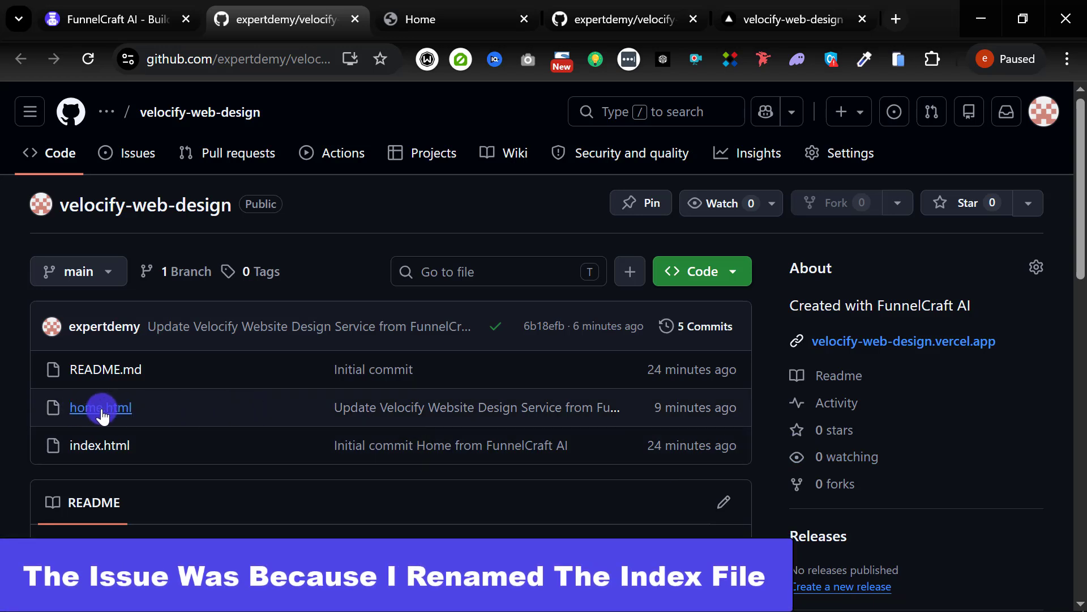
click(89, 58)
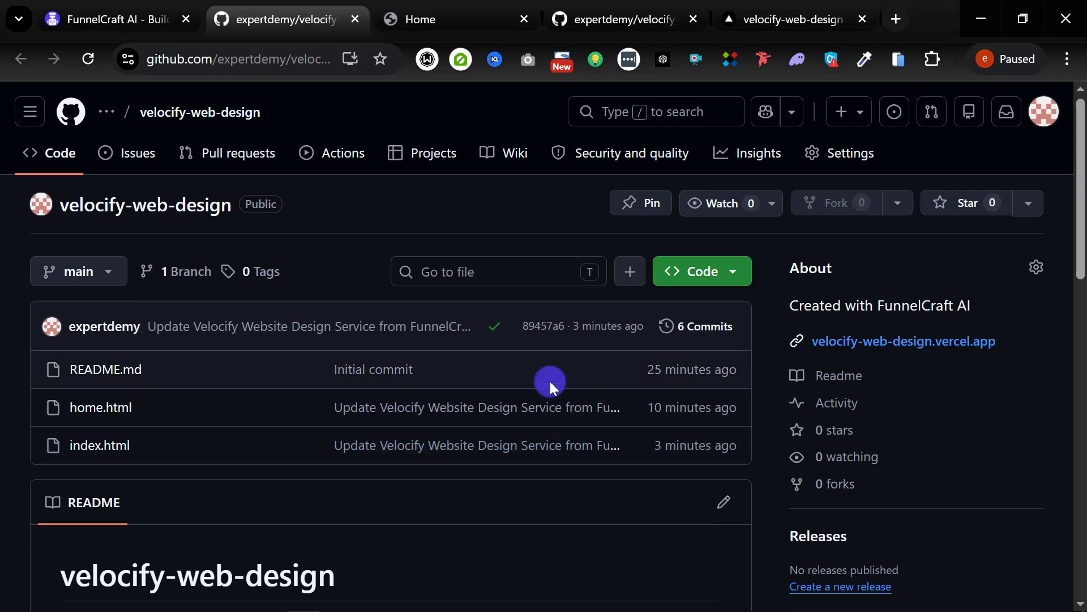
click(429, 12)
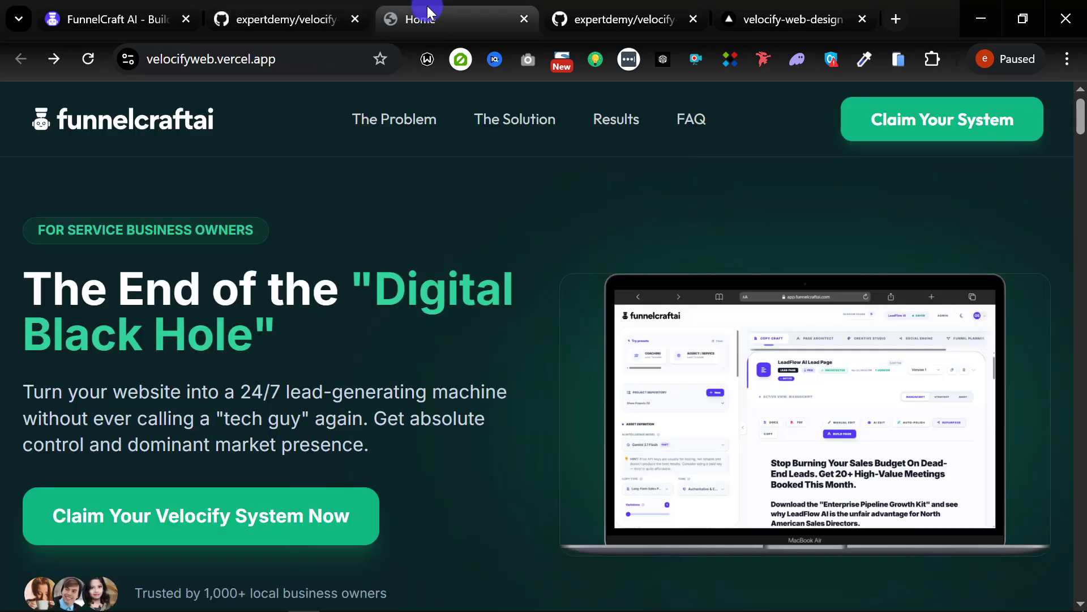
click(294, 61)
click(89, 58)
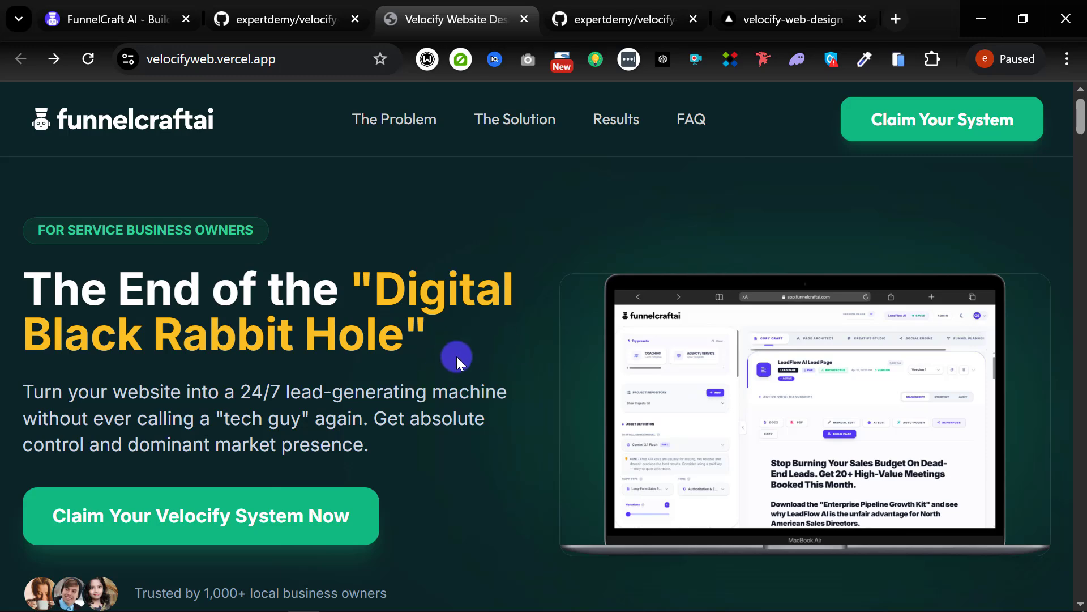
Delete home.html from the velocify-web-design repository on GitHub, committing directly to main with the message "Deleted home.html".
click(277, 17)
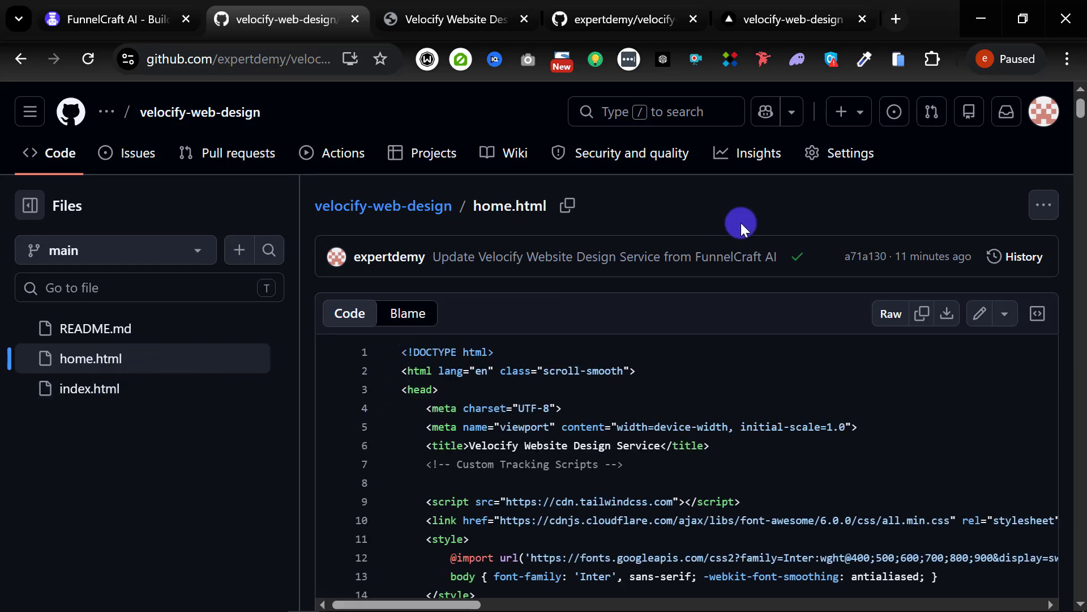
click(1042, 209)
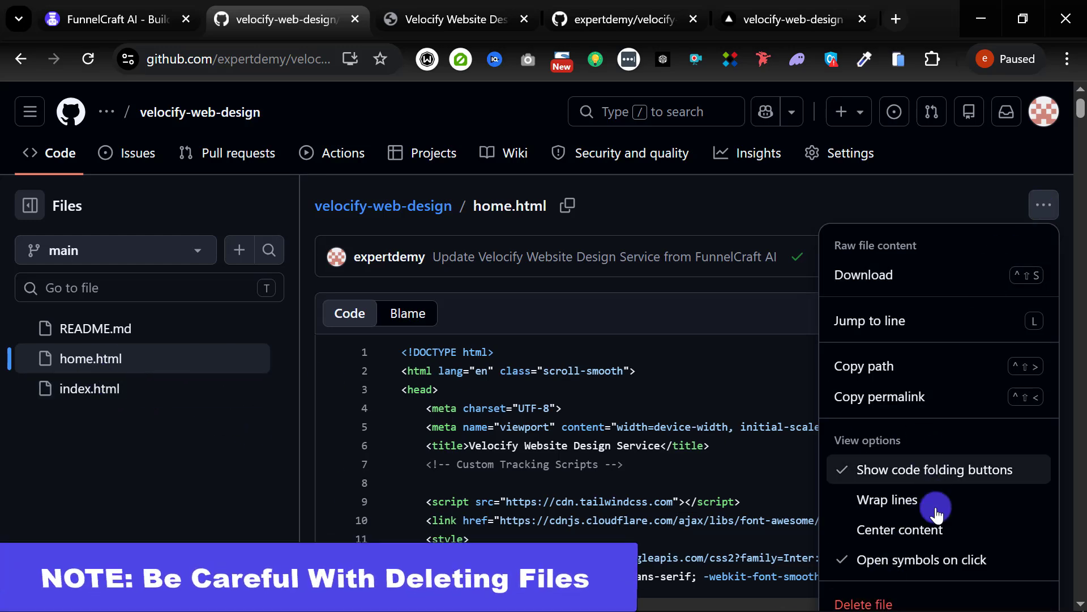
scroll(936, 512, down, 2)
click(885, 419)
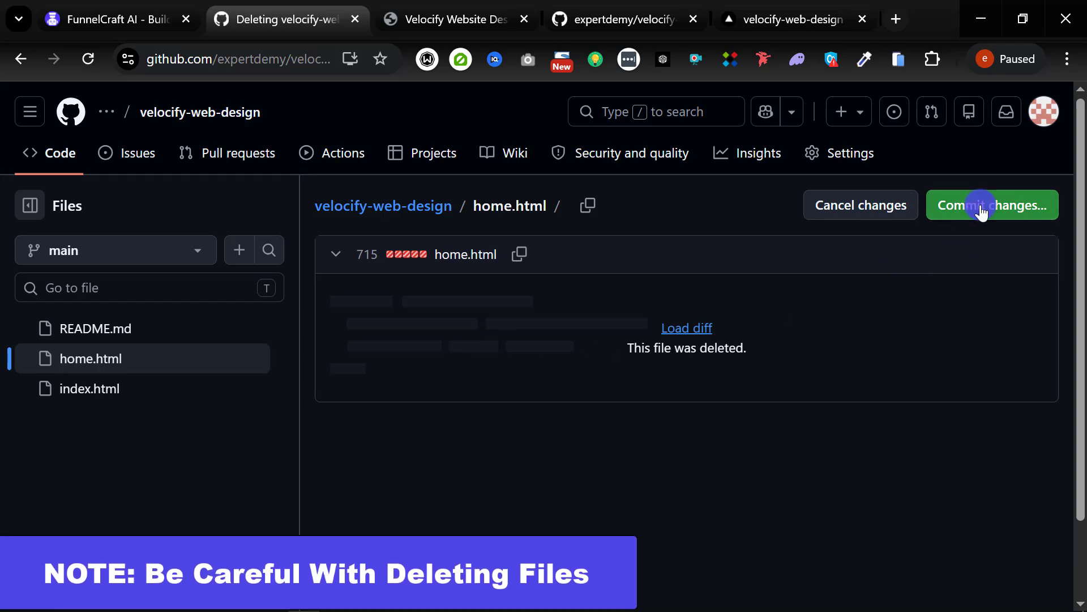
click(981, 212)
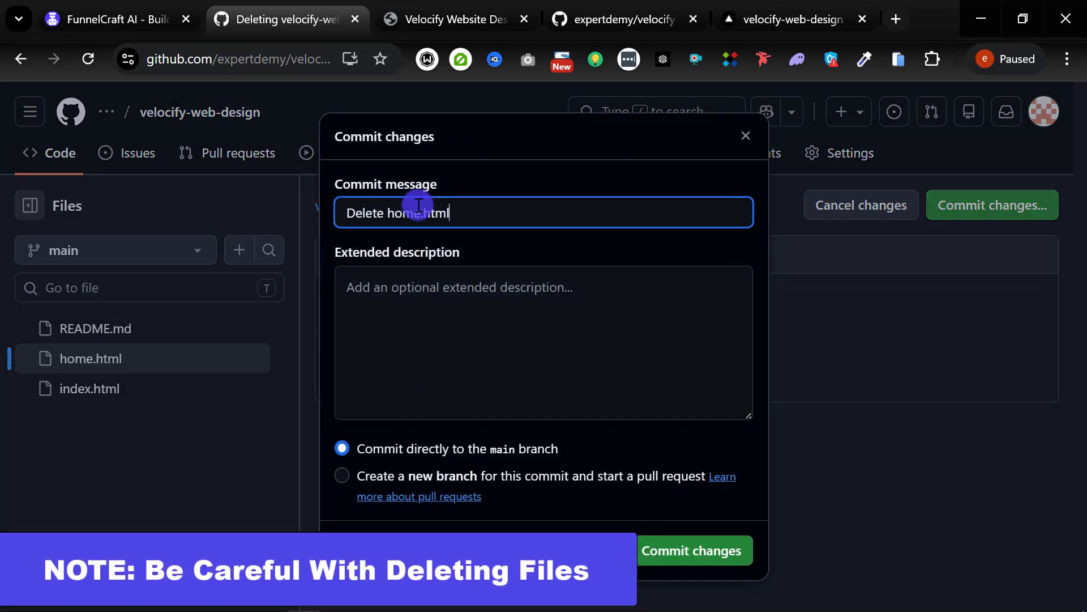
click(386, 213)
text(d)
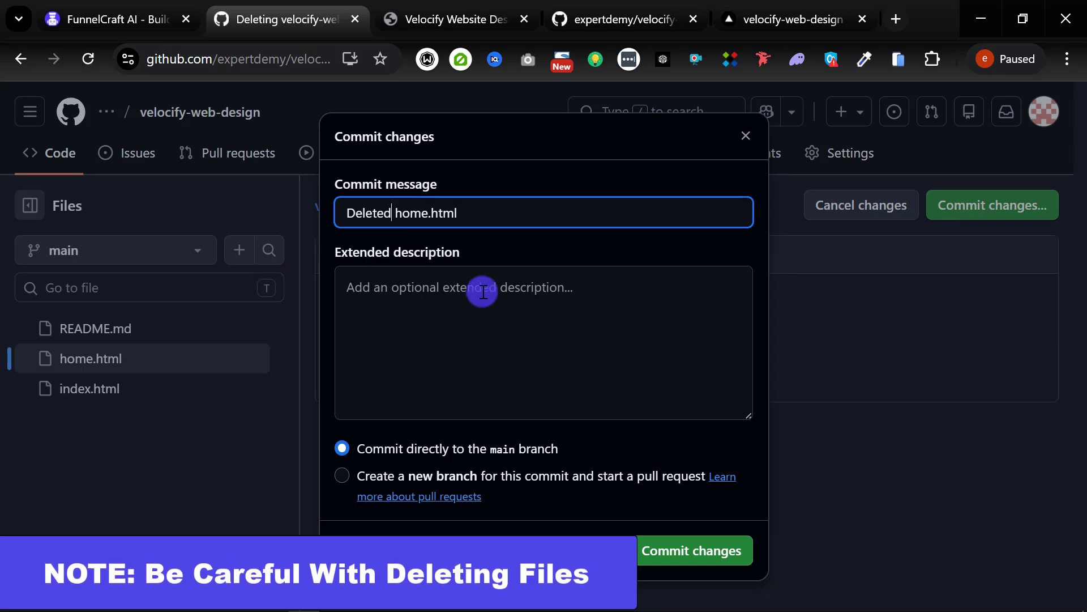
click(686, 552)
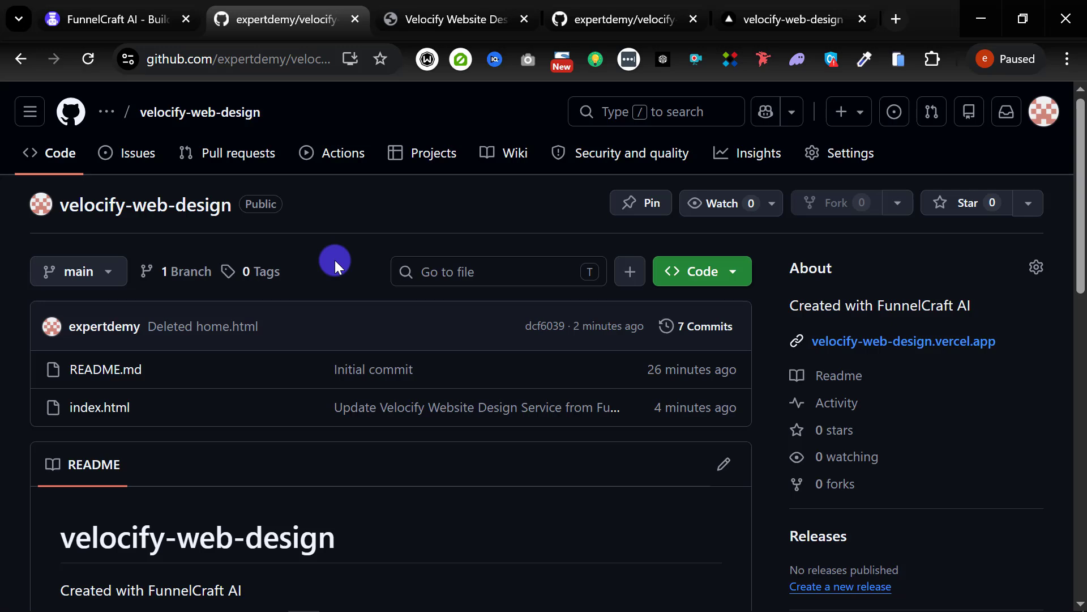
scroll(334, 259, down, 3)
scroll(332, 266, up, 3)
Return to FunnelCraft AI, dismiss the deployment dialog and check the Velocify page's display name and URL slug without changing them.
click(117, 13)
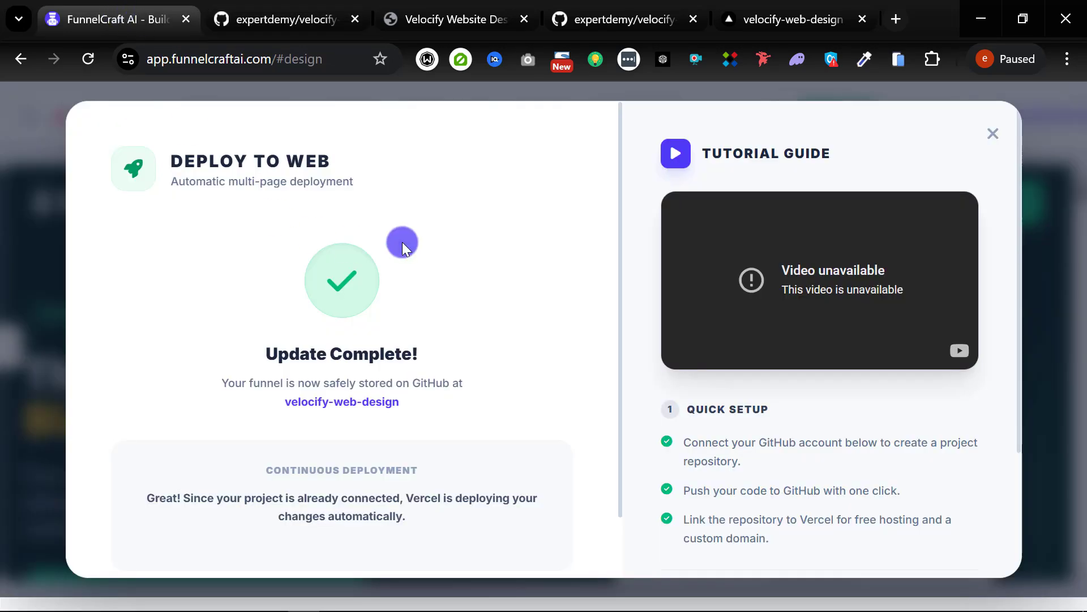
click(996, 132)
click(267, 121)
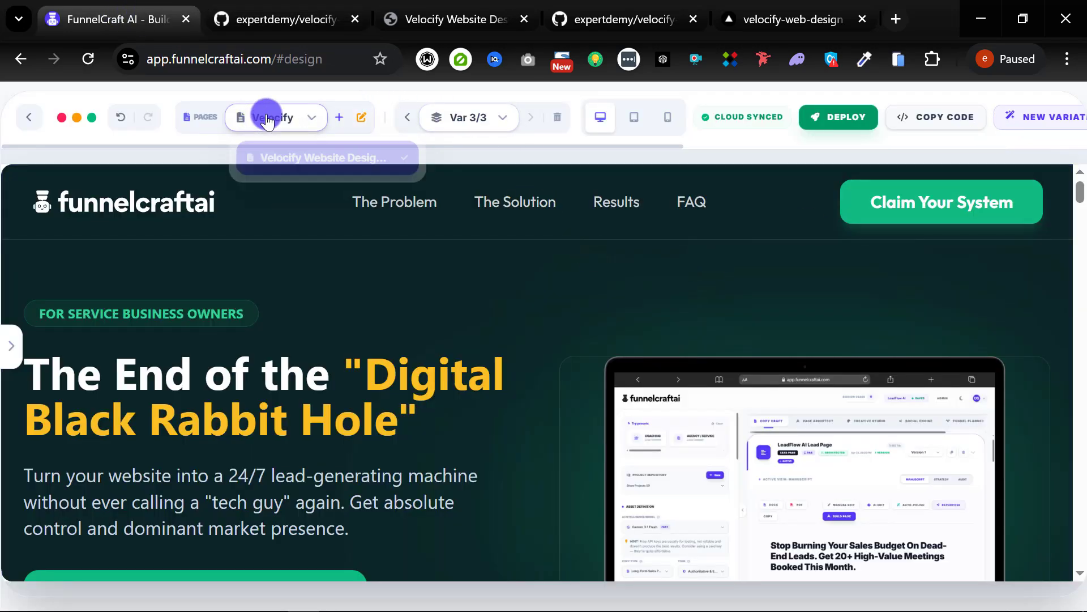
click(322, 113)
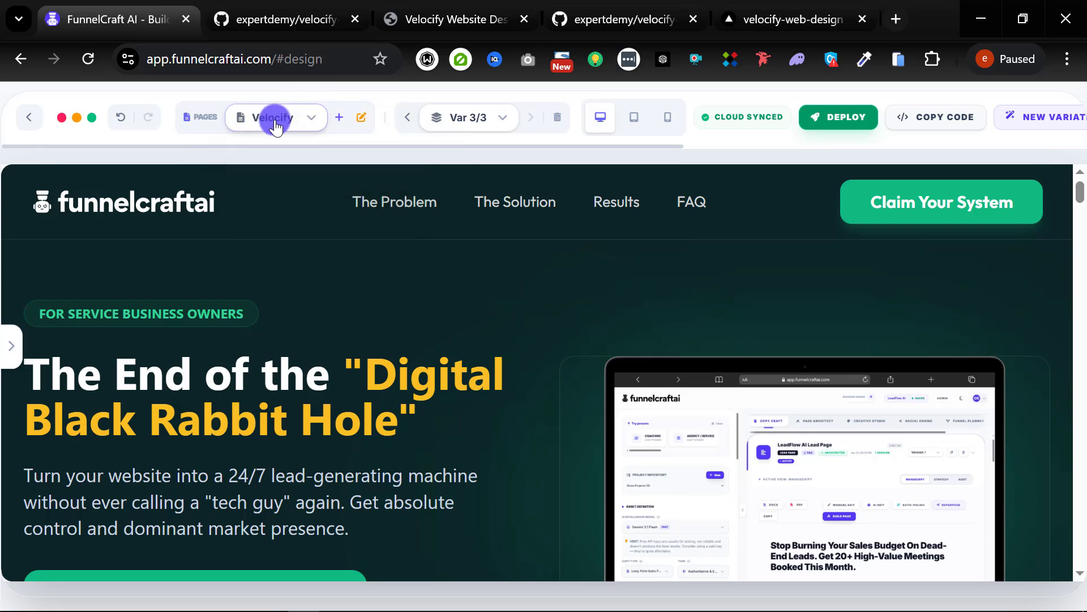
click(360, 118)
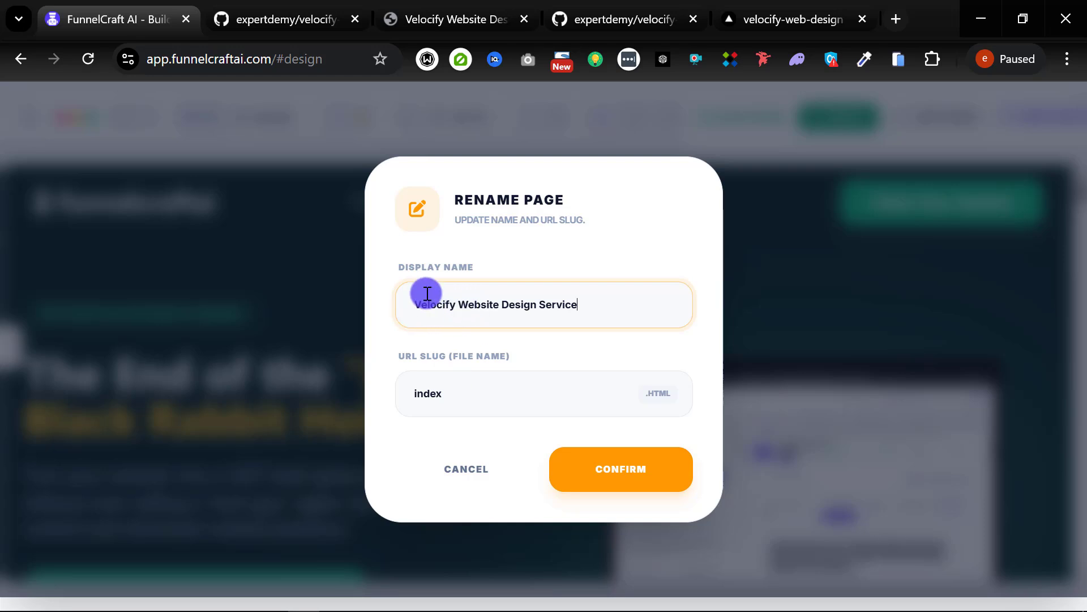
click(482, 470)
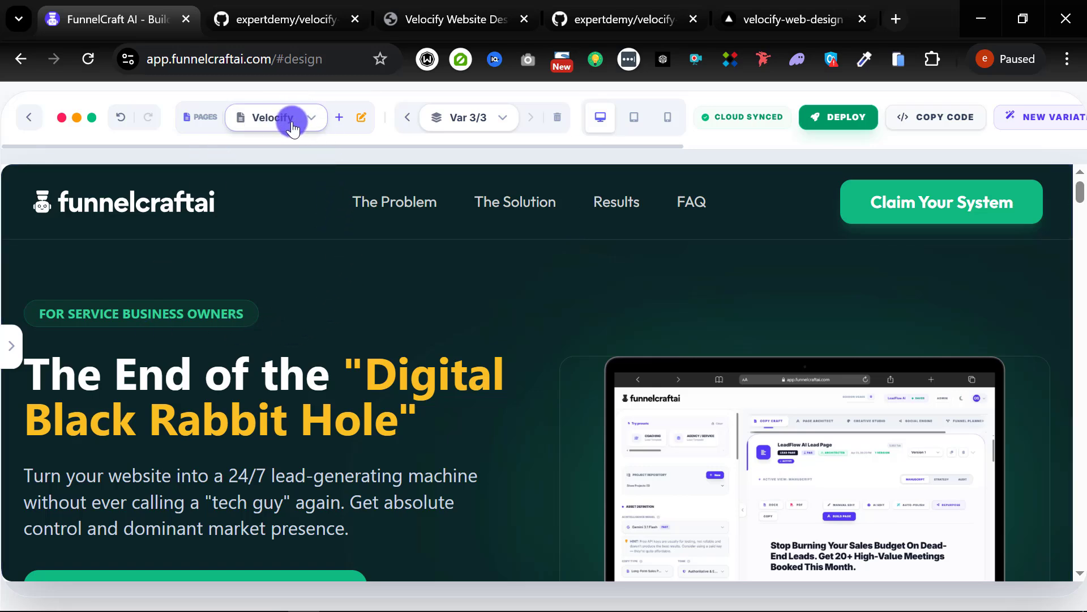
Add a new page to the project and enter "New Page With A Custom URL Slug" as its display name.
click(339, 120)
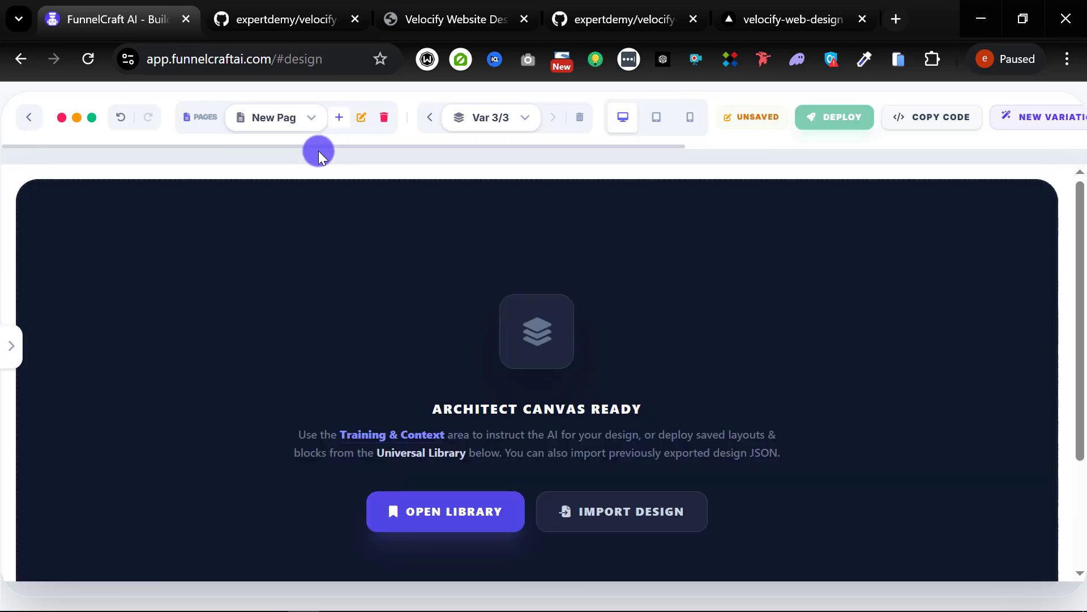
click(361, 116)
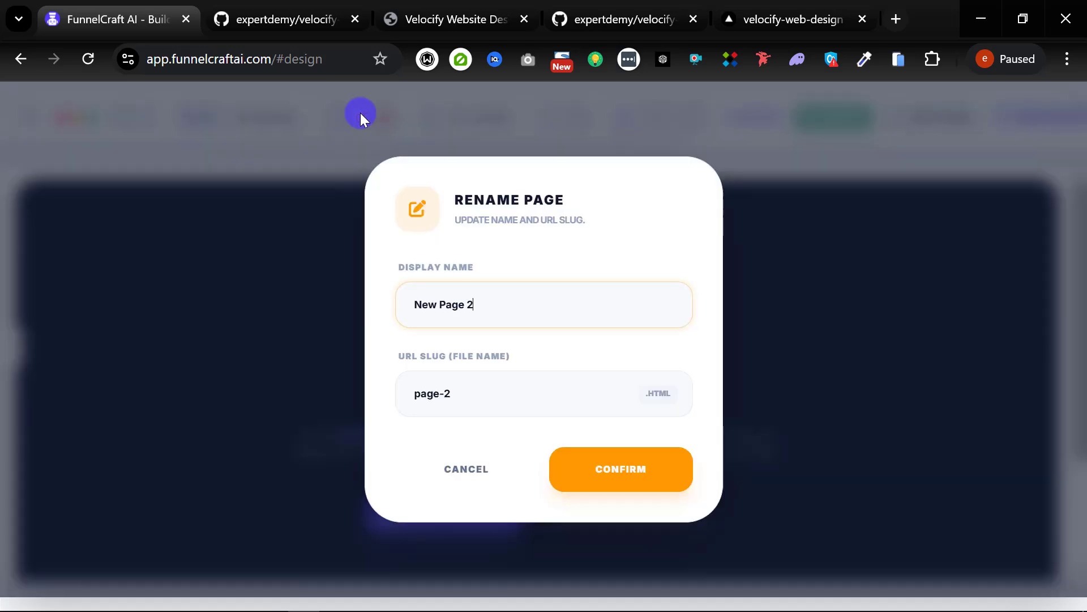
triple_click(506, 308)
text(BNew)
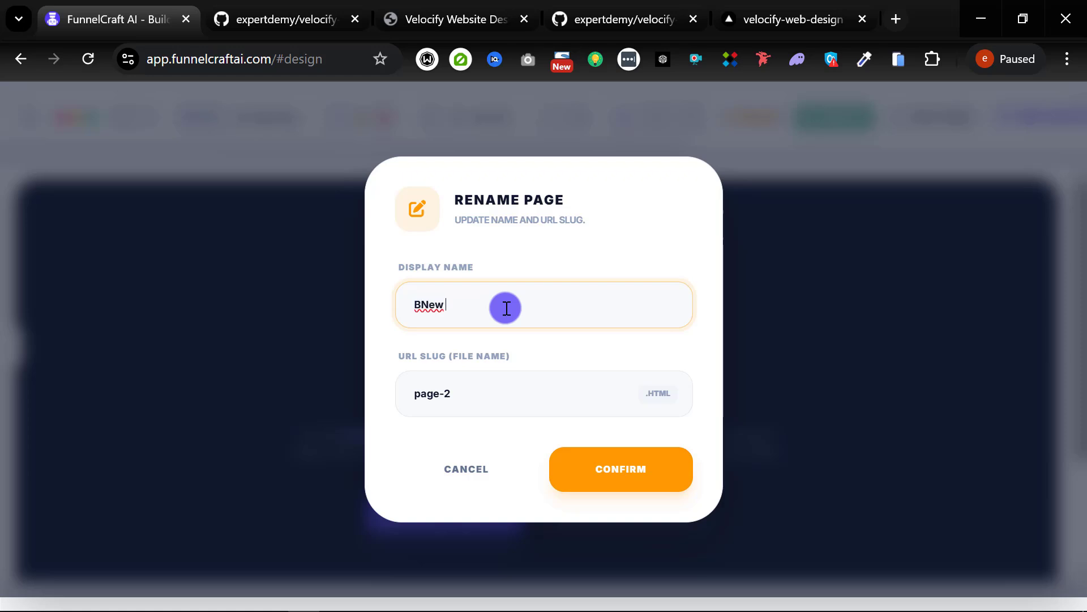
key(BackSpace)
key(BackSpace)
key(BackSpace)
key(BackSpace)
text(Ne)
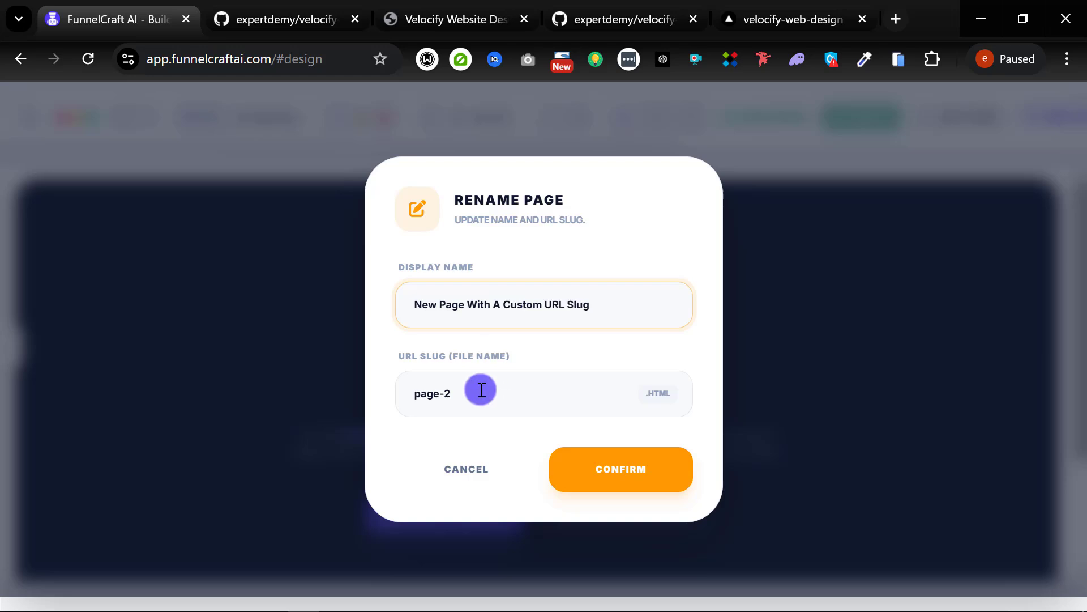
Set the new page's URL slug to newpage and confirm the rename.
key(Tab)
text(new)
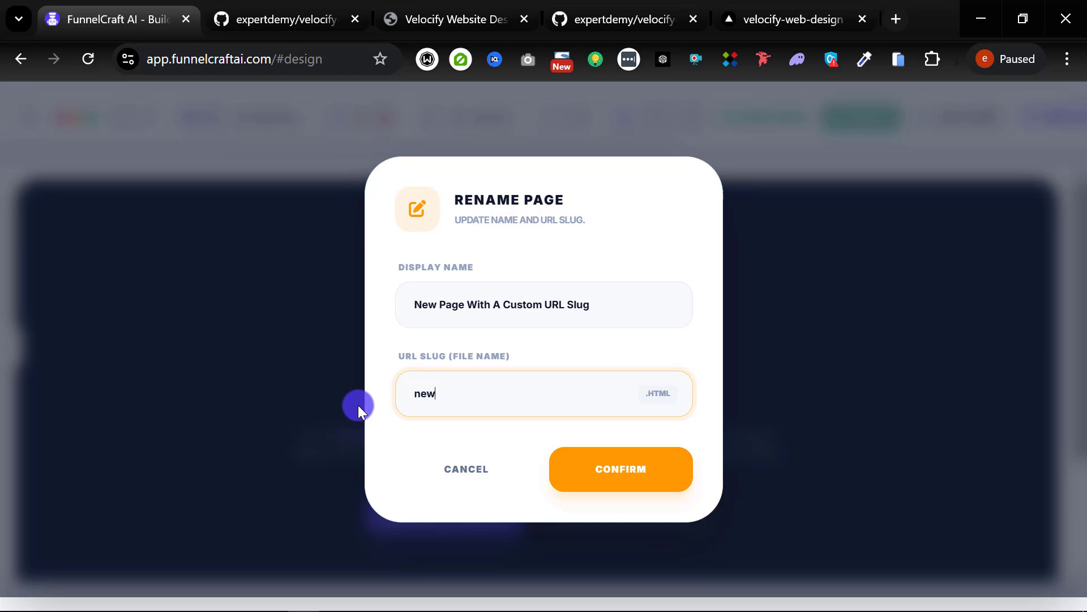
text(page)
click(630, 467)
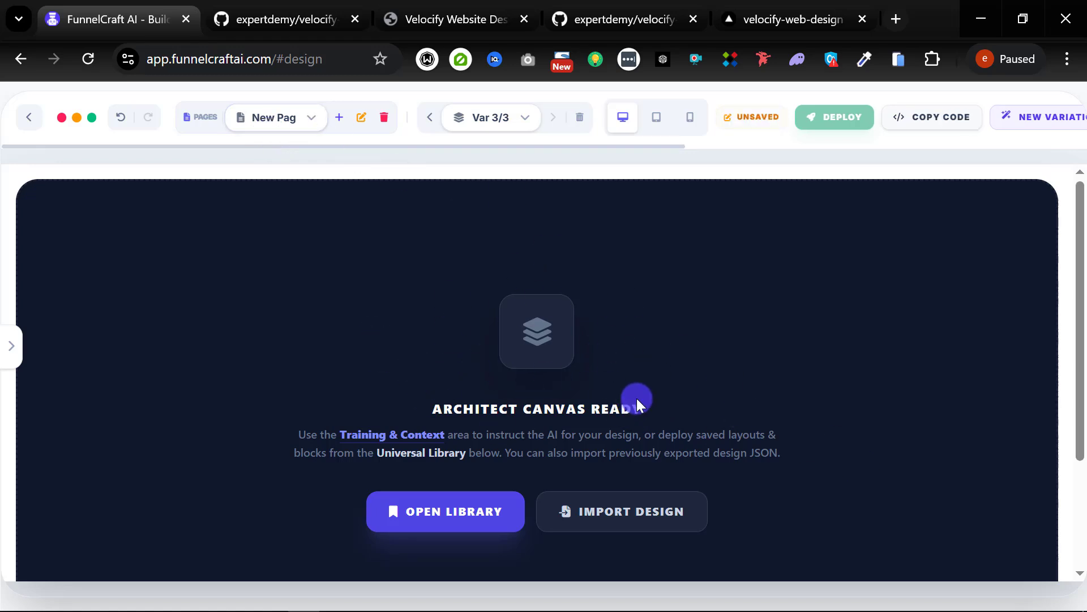
Load the first "Blings Global 2 (Copy) - Page Design" layout from the Universal Library into the new page and look through it.
click(439, 521)
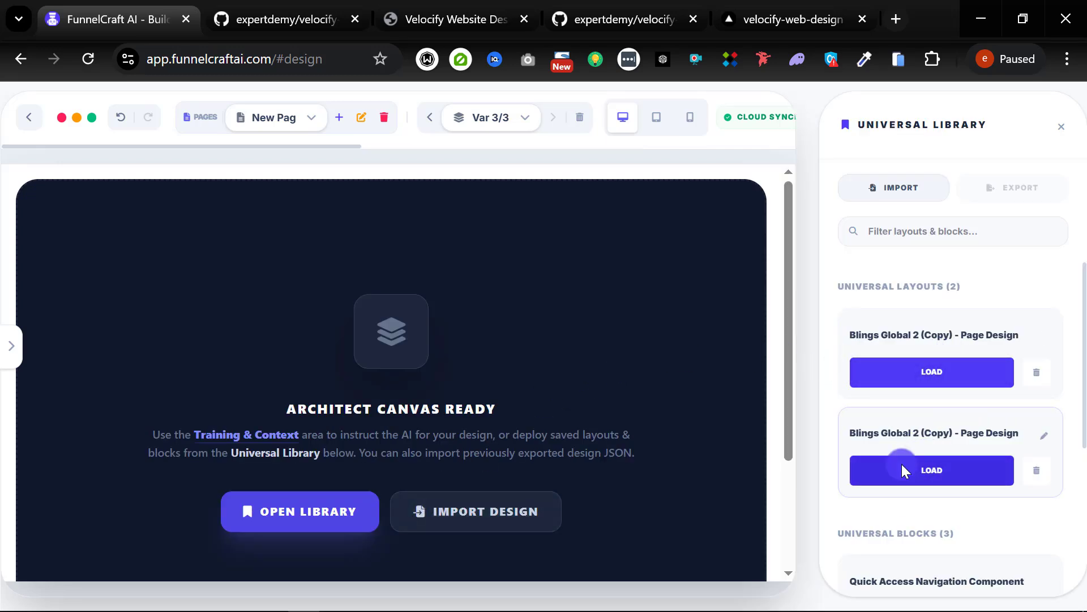
click(923, 372)
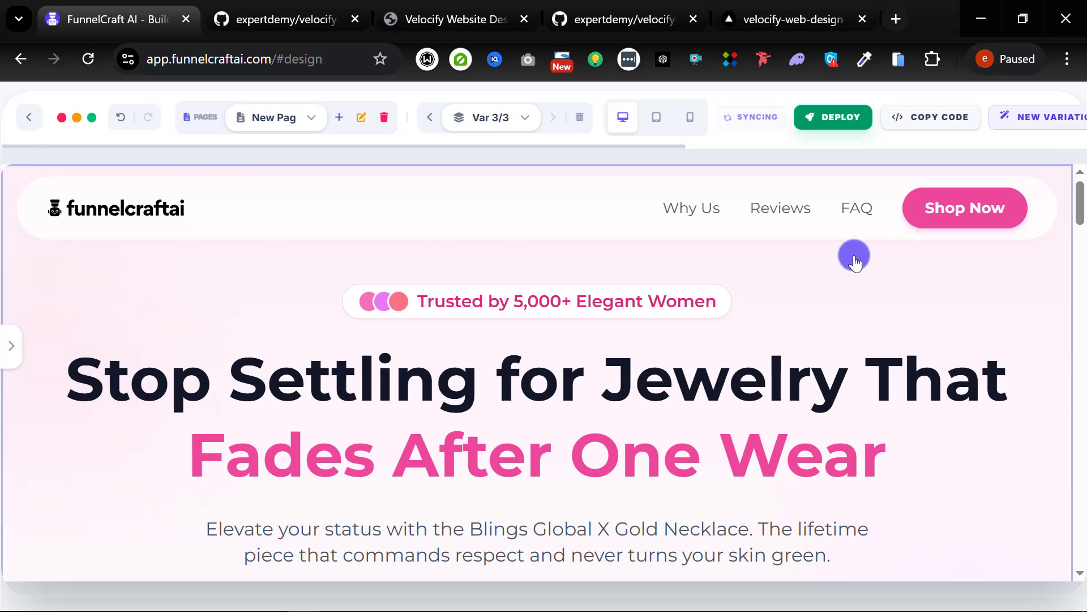
scroll(444, 237, down, 10)
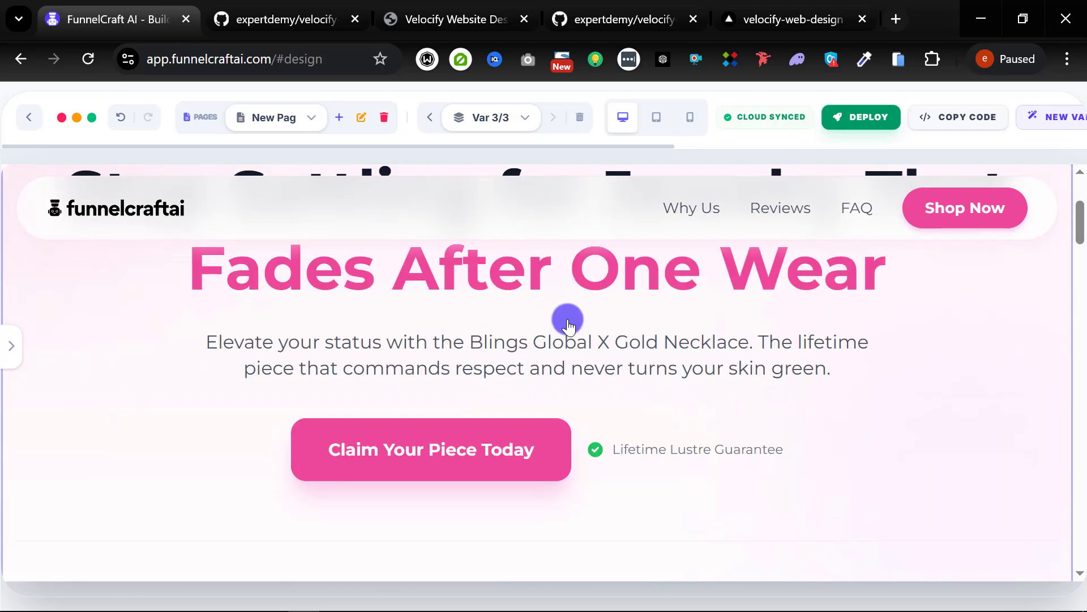
scroll(581, 330, down, 15)
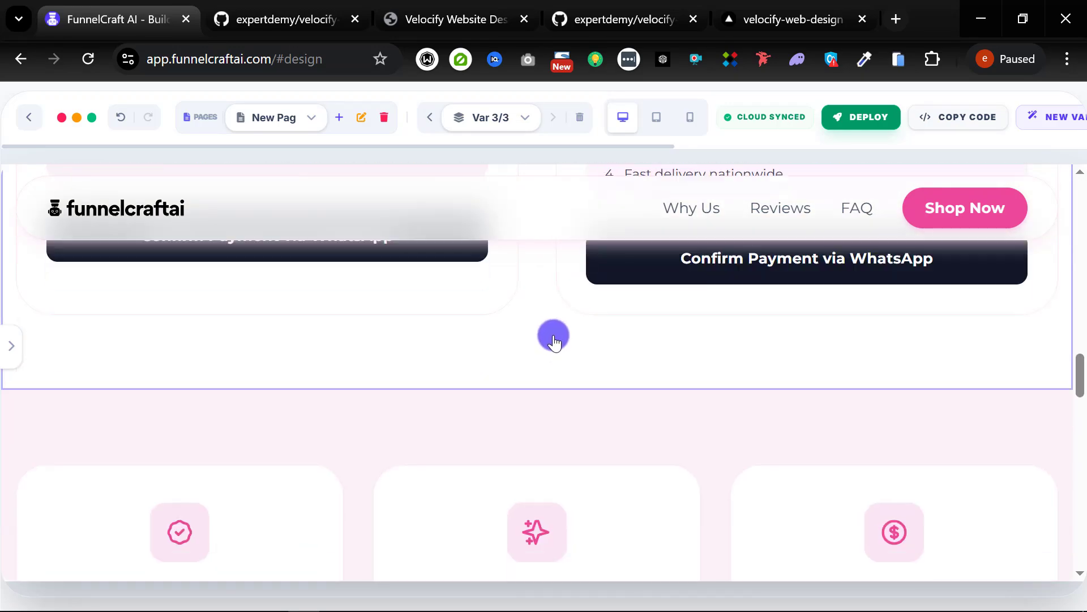
scroll(558, 340, down, 15)
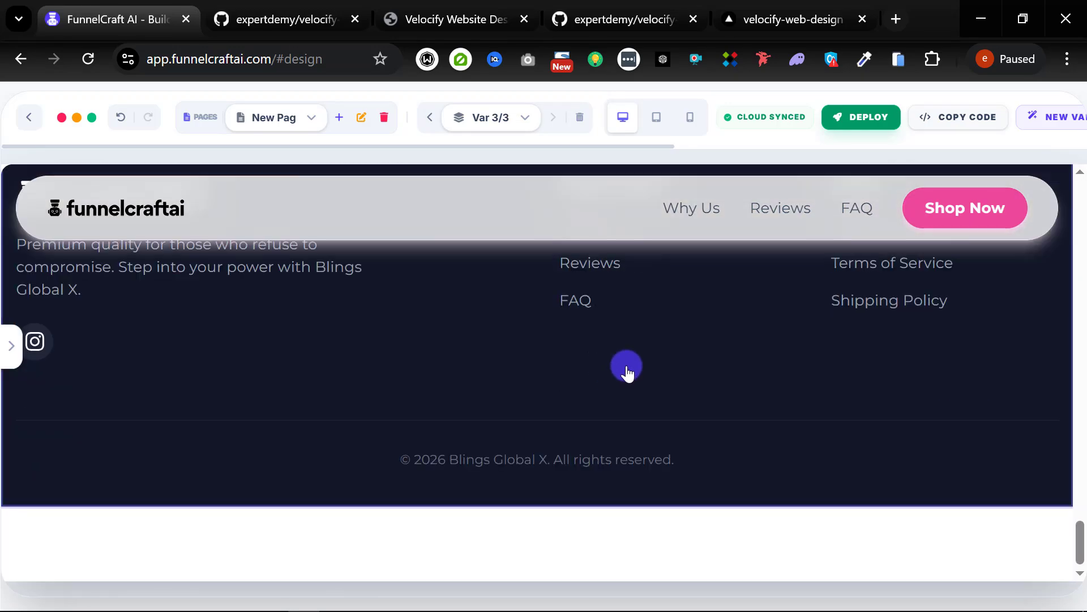
drag(1075, 538, 1061, 182)
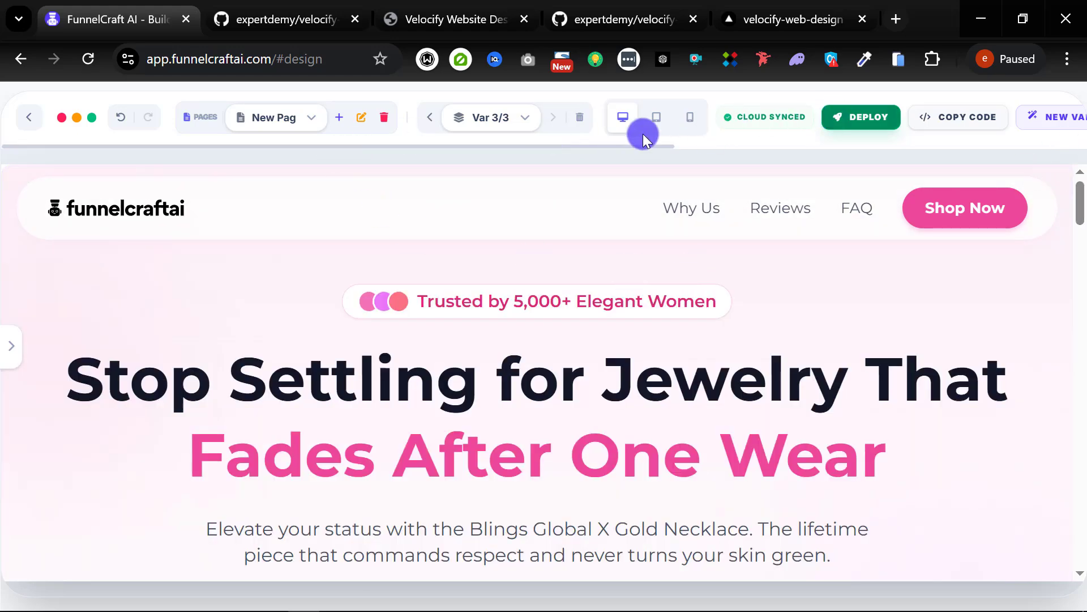
Insert the Navigation & Hero Opt-in Component block from the Universal Library and check it below the page's footer.
drag(633, 148, 1000, 145)
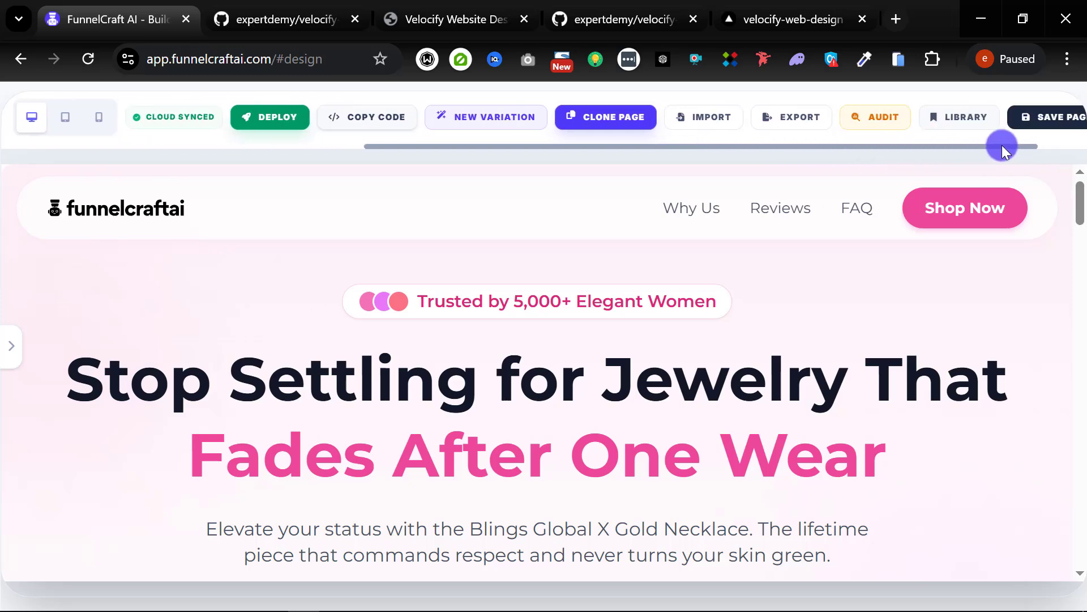
click(959, 122)
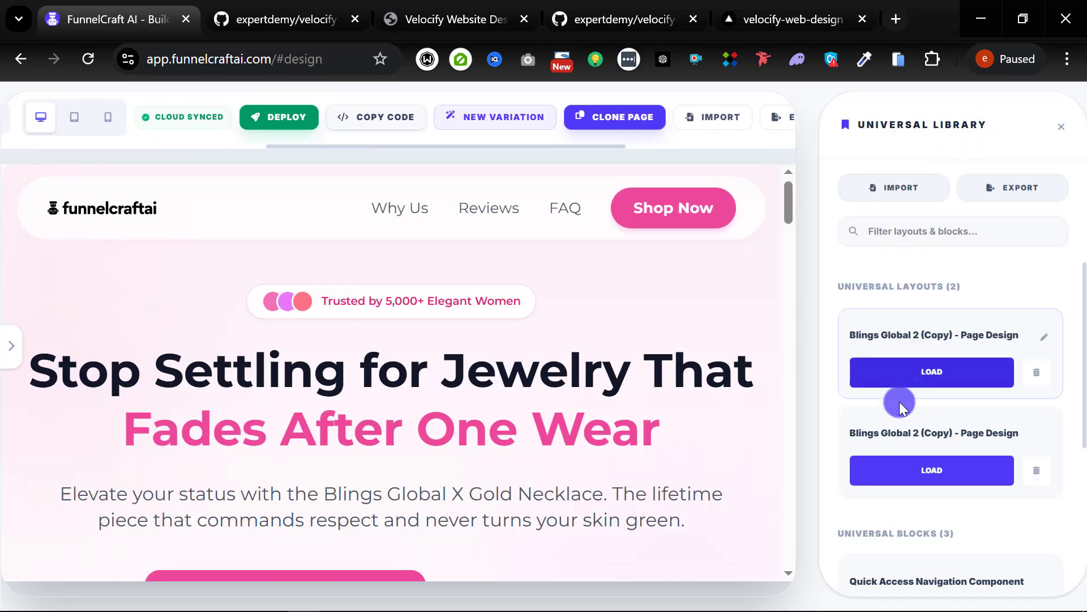
scroll(899, 402, down, 3)
scroll(896, 428, down, 1)
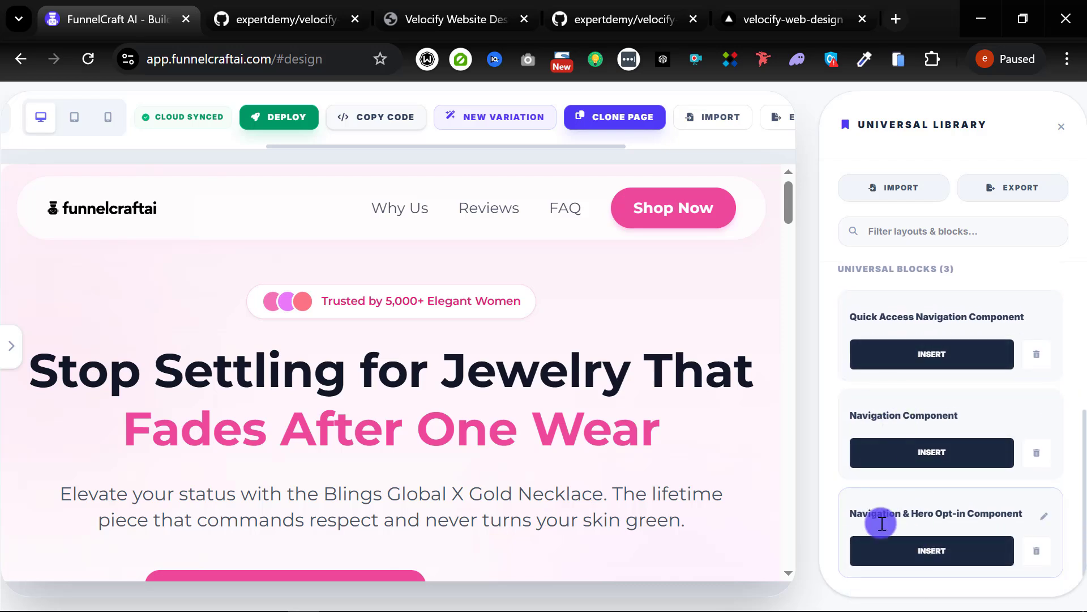
click(910, 548)
scroll(396, 333, down, 10)
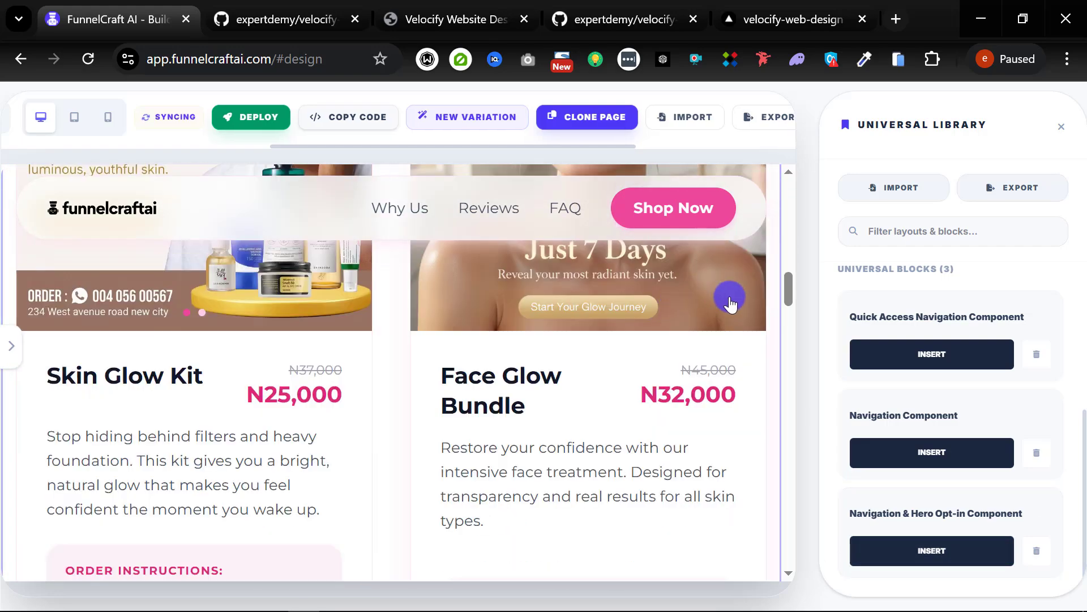
drag(786, 287, 787, 480)
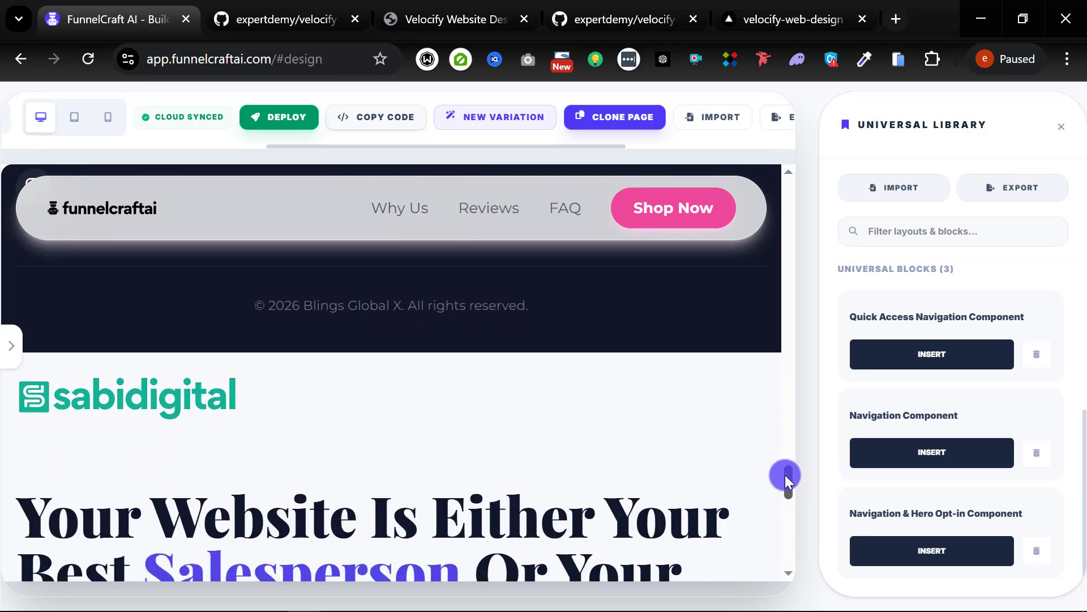
scroll(293, 417, down, 10)
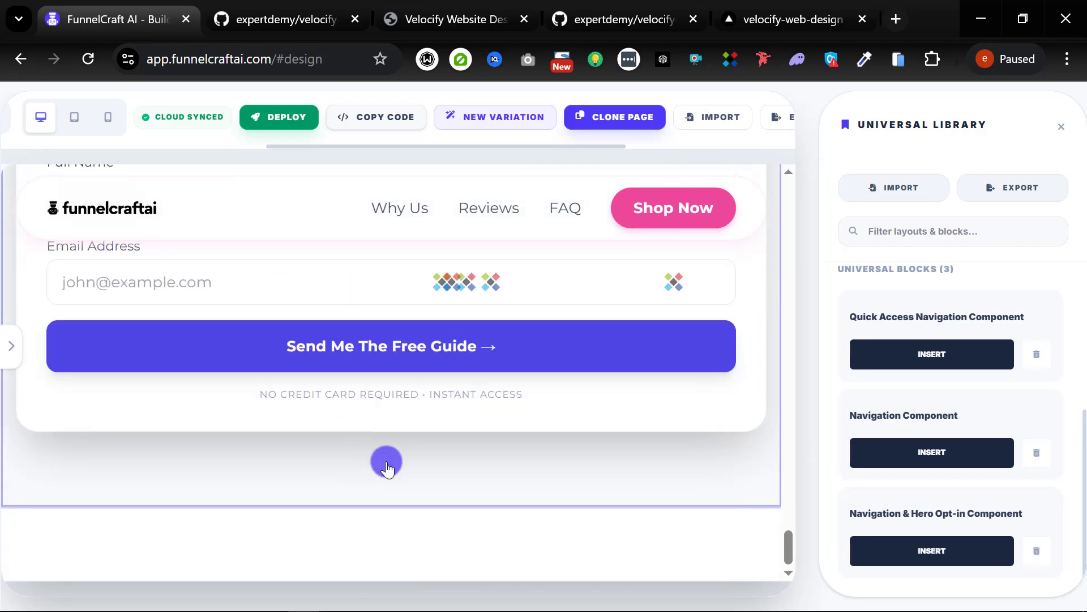
scroll(387, 468, up, 10)
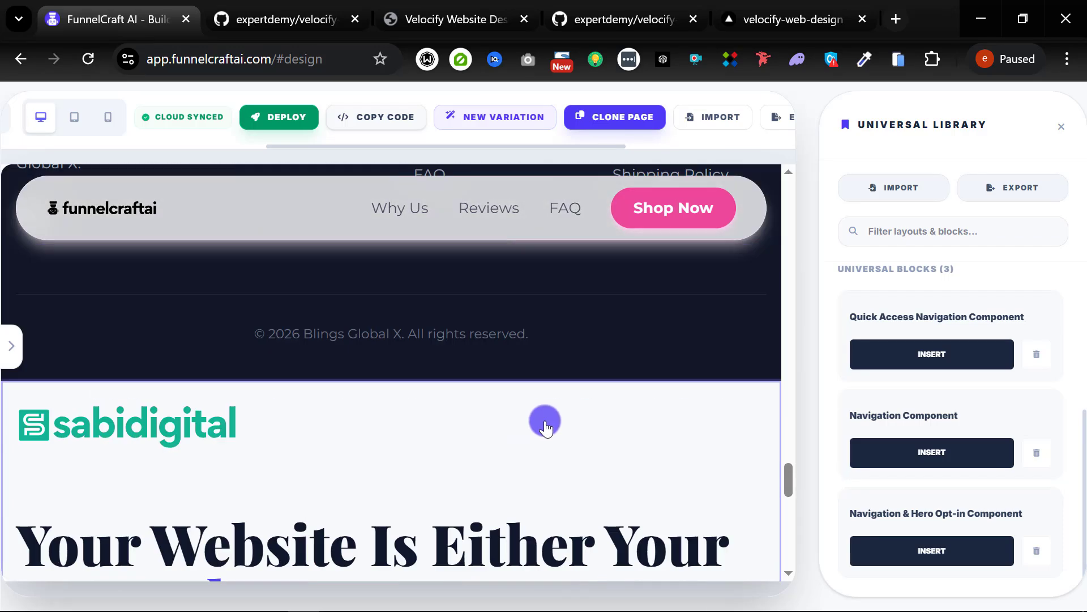
Insert the Navigation Component block from the Universal Library into the new page.
click(927, 454)
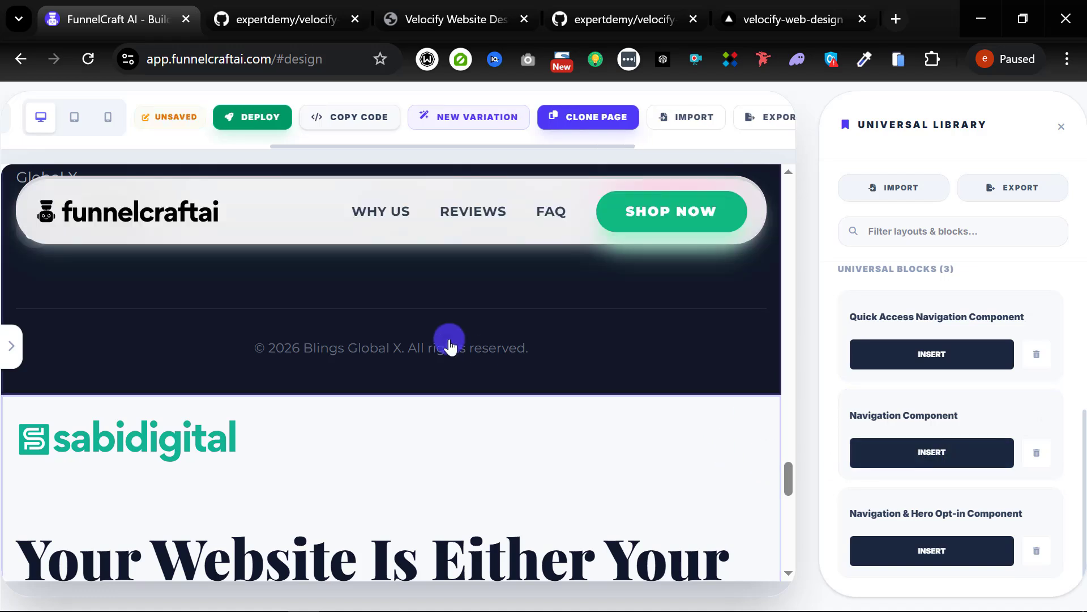
Undo the insertion of the Navigation Component and Navigation & Hero Opt-in Component blocks on the new page and close the Universal Library.
scroll(436, 300, up, 5)
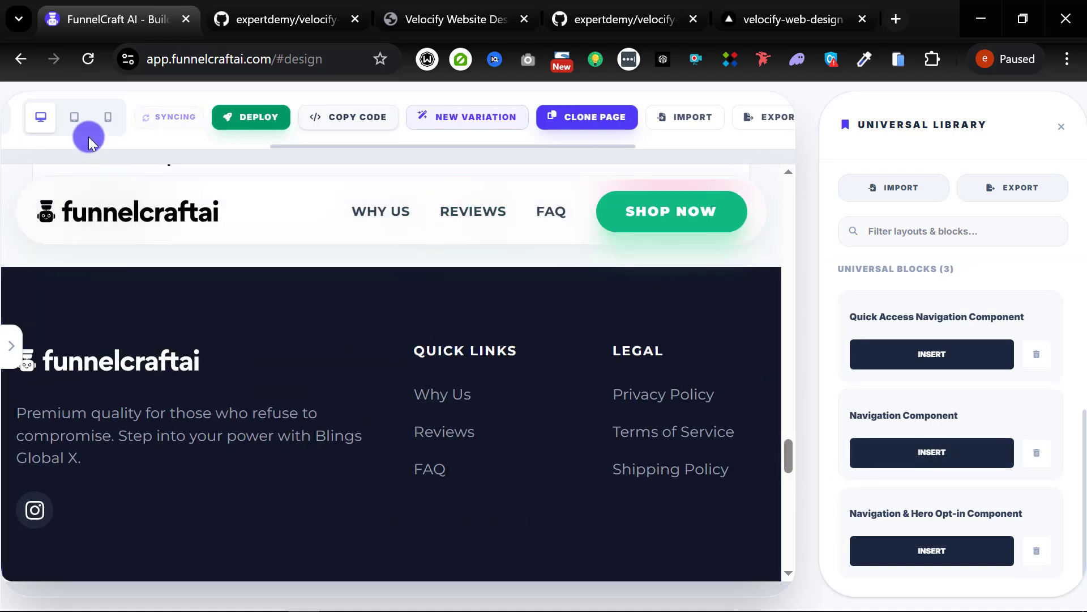
drag(352, 146, 112, 133)
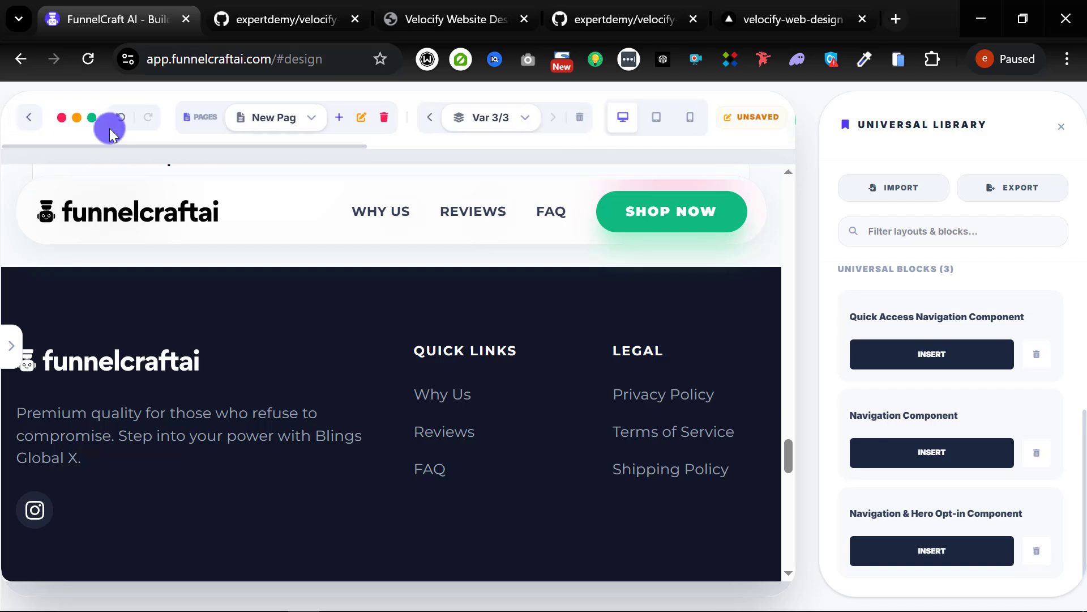
click(121, 119)
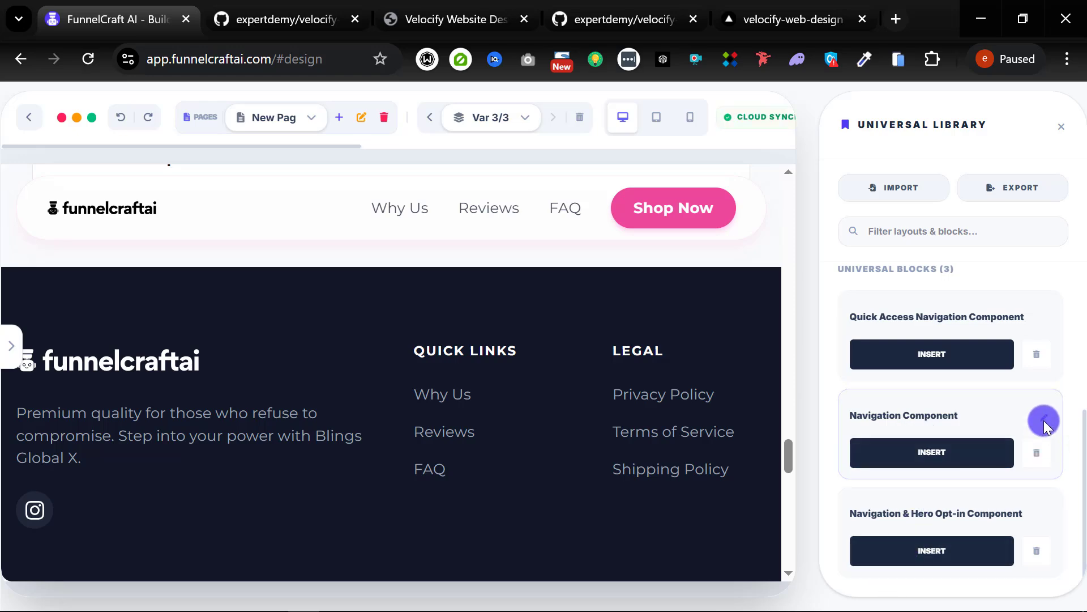
click(954, 550)
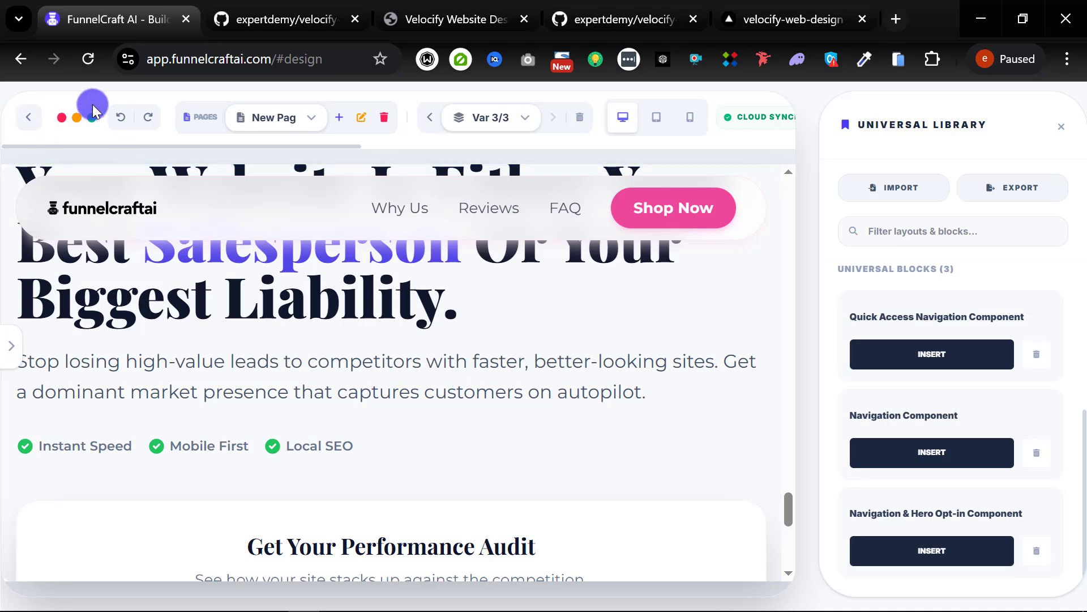
click(119, 117)
scroll(380, 368, up, 8)
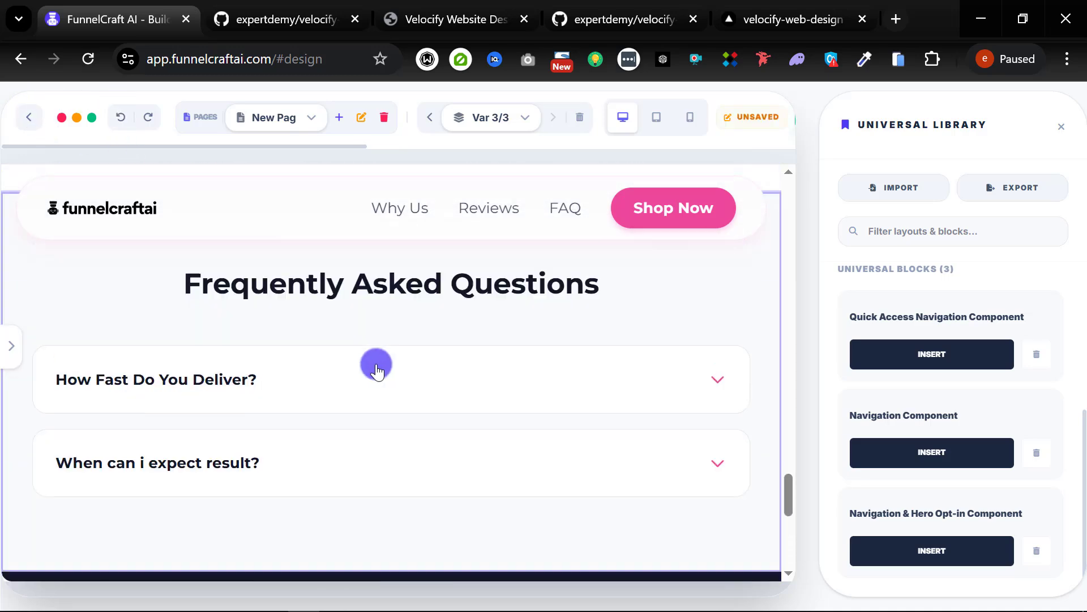
scroll(377, 369, down, 8)
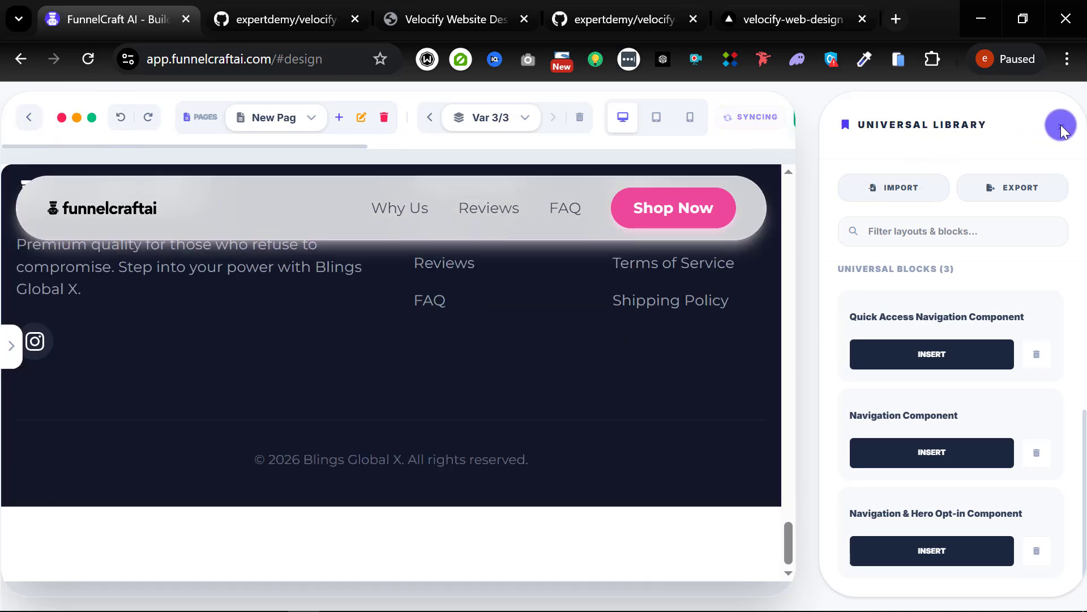
click(1061, 129)
Deploy the project with the new page by pushing it to the velocify-web-design GitHub repository.
scroll(406, 369, up, 10)
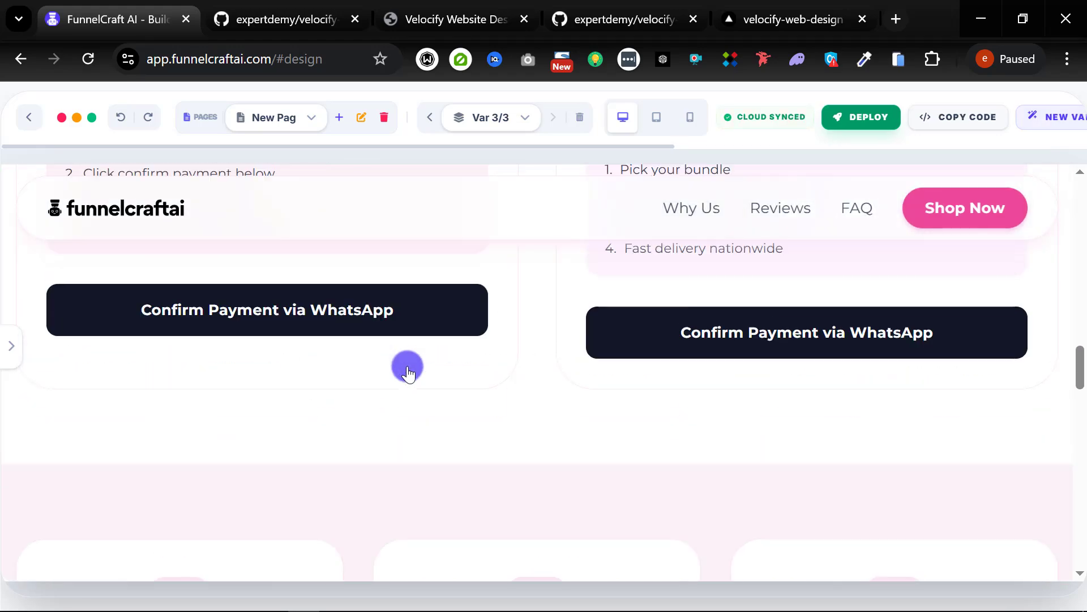
scroll(405, 367, up, 15)
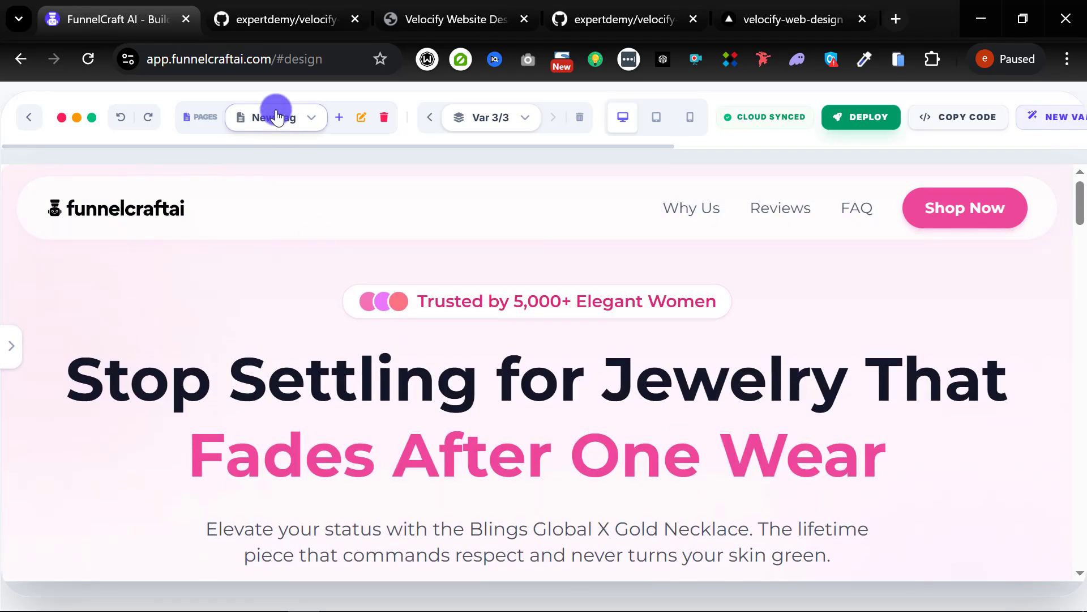
click(277, 117)
click(287, 115)
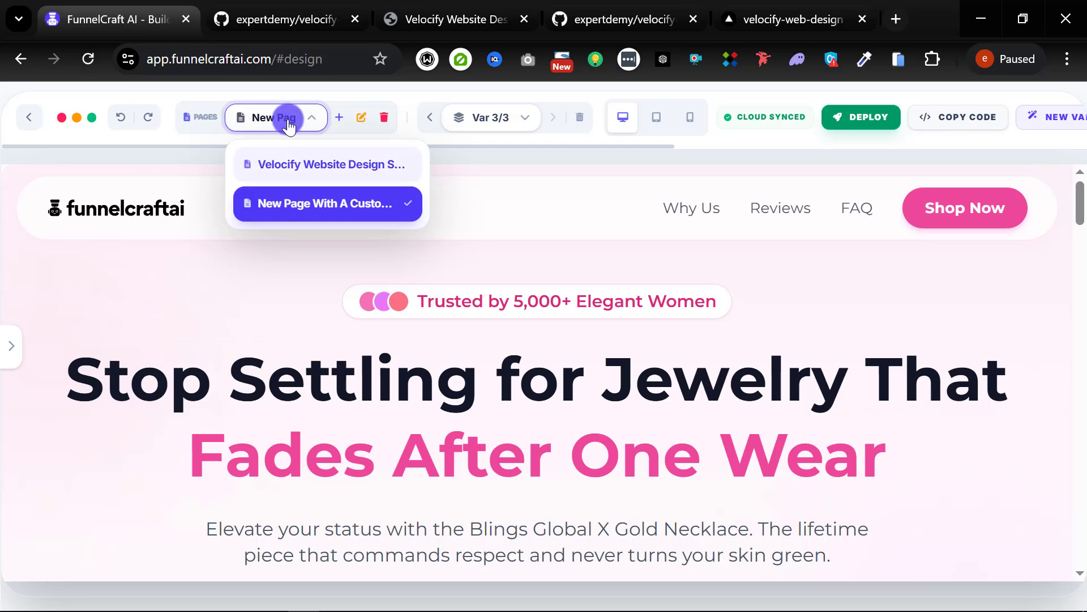
click(871, 120)
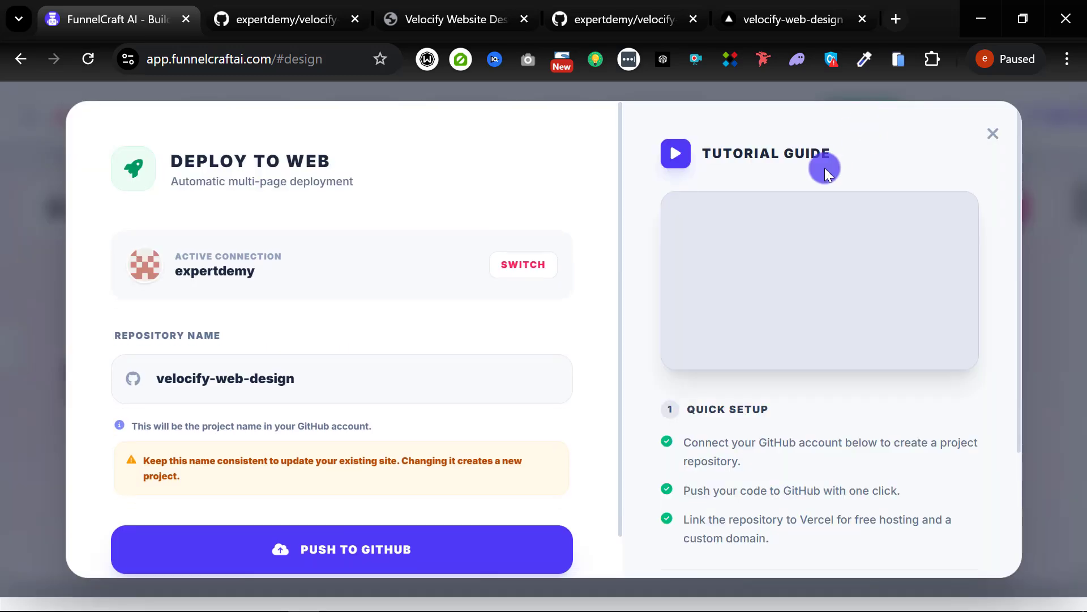
click(260, 551)
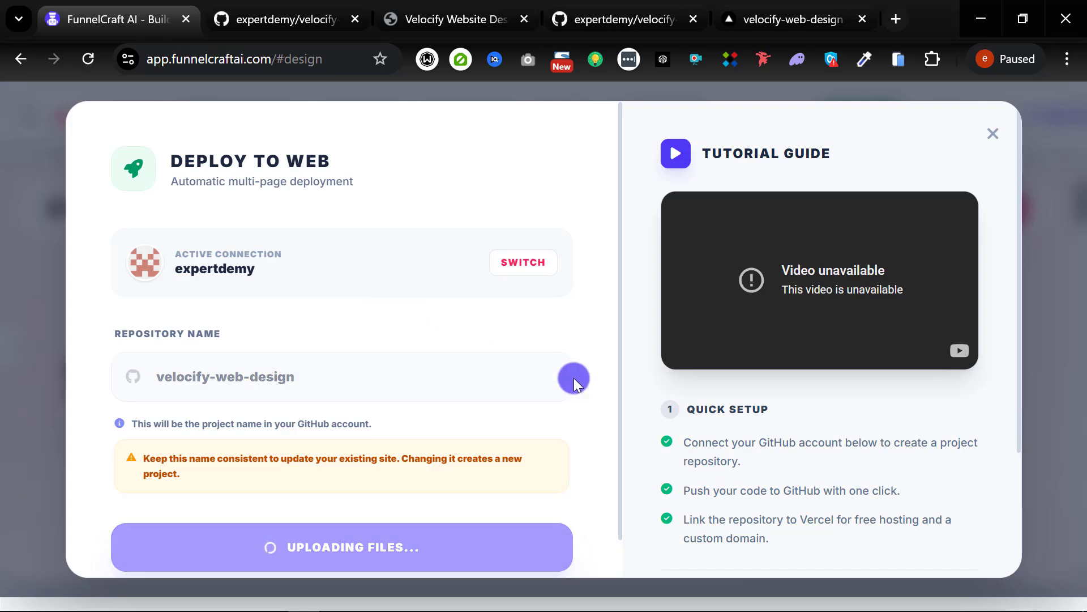
mouse_move(787, 607)
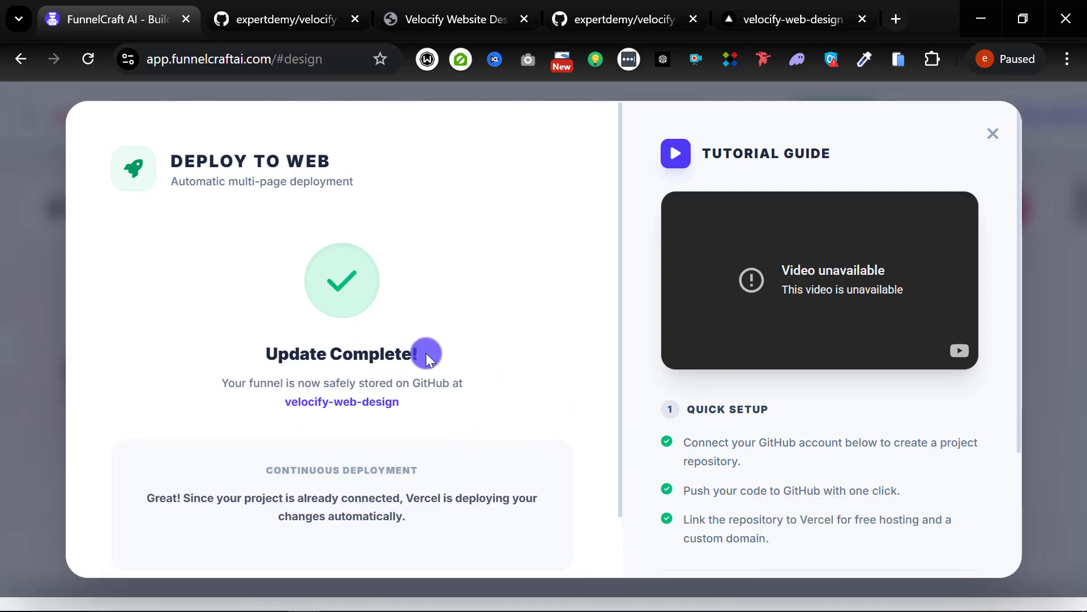
Open the updated velocify-web-design repository on GitHub, check its file list for the new page, and close the duplicate repository tab.
click(289, 21)
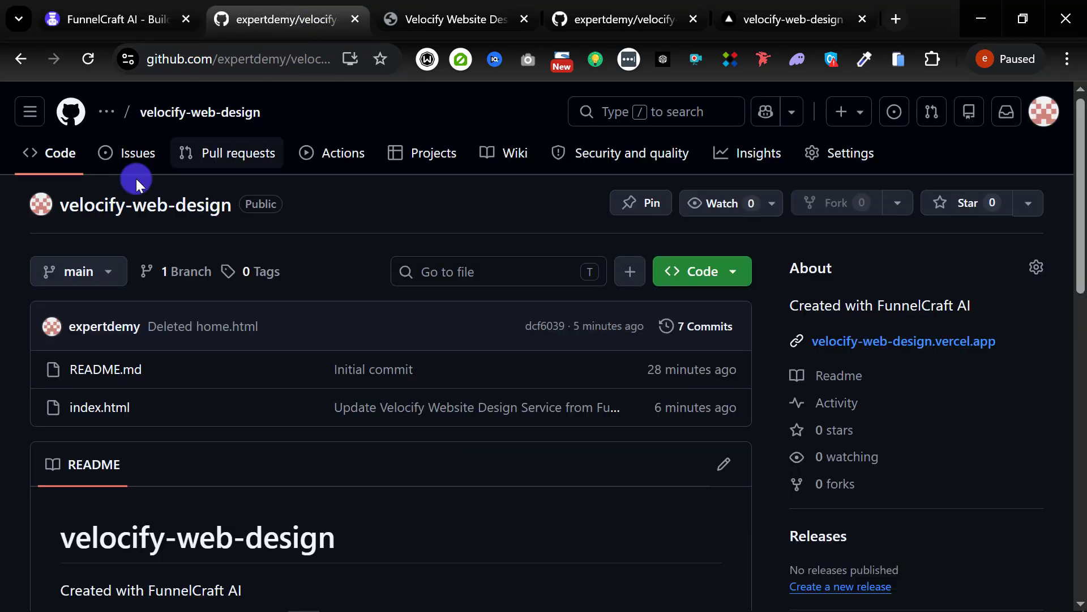
click(86, 59)
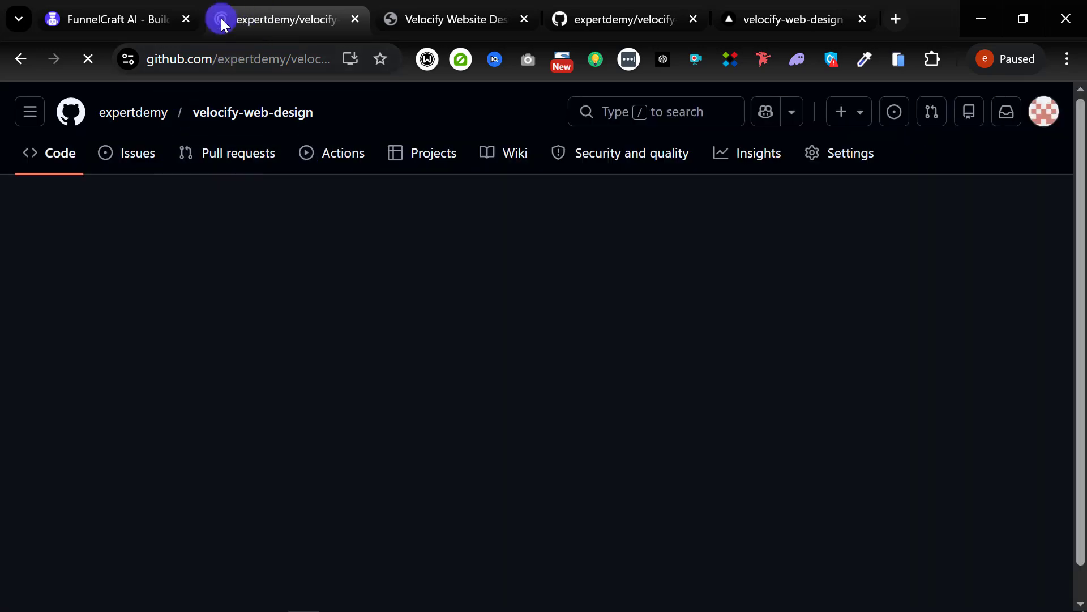
click(82, 17)
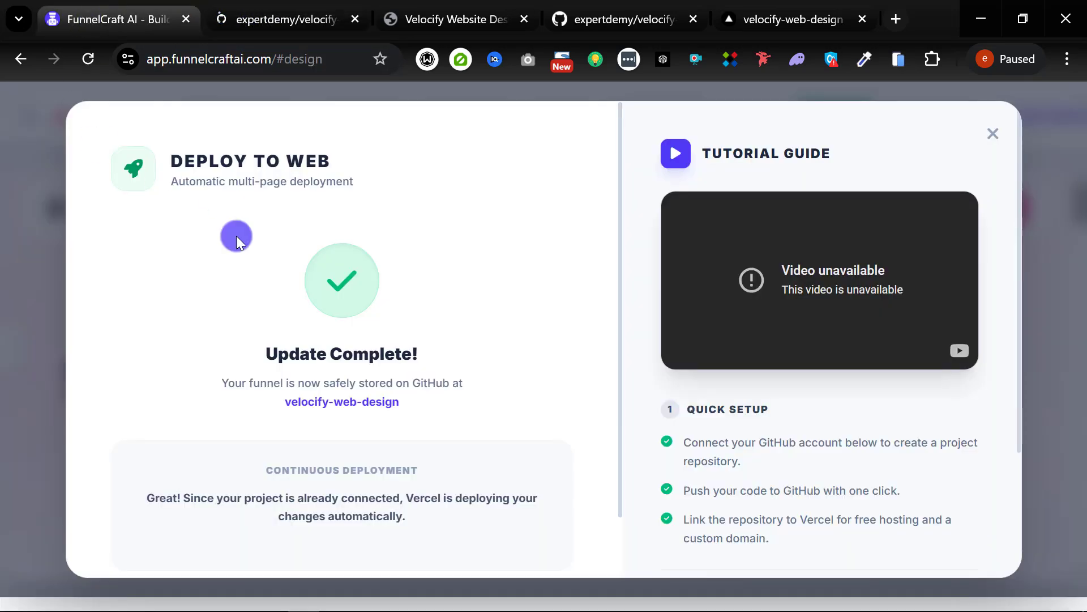
click(355, 405)
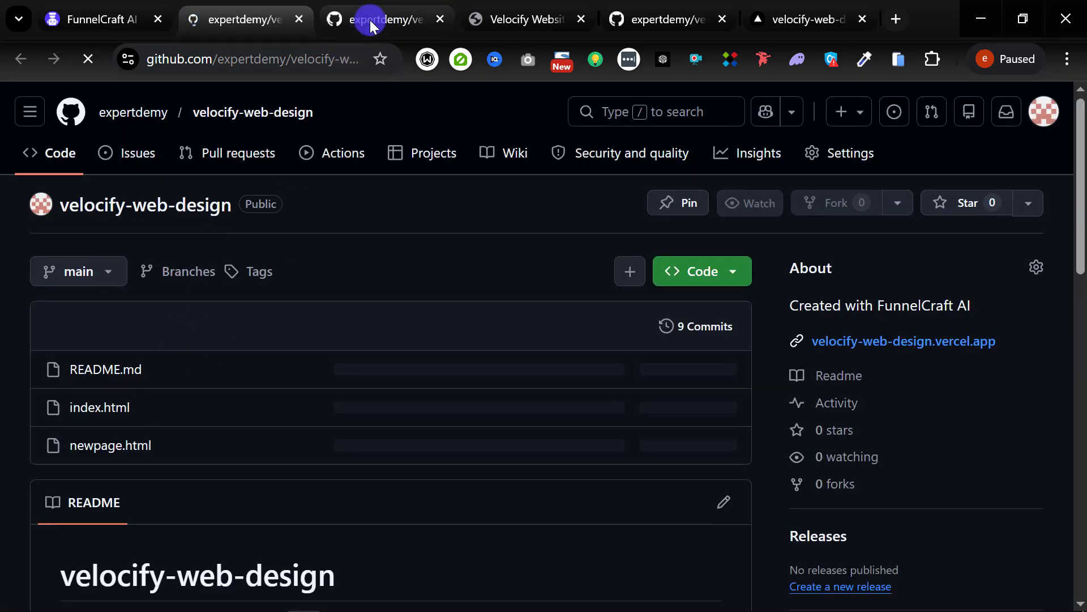
click(369, 19)
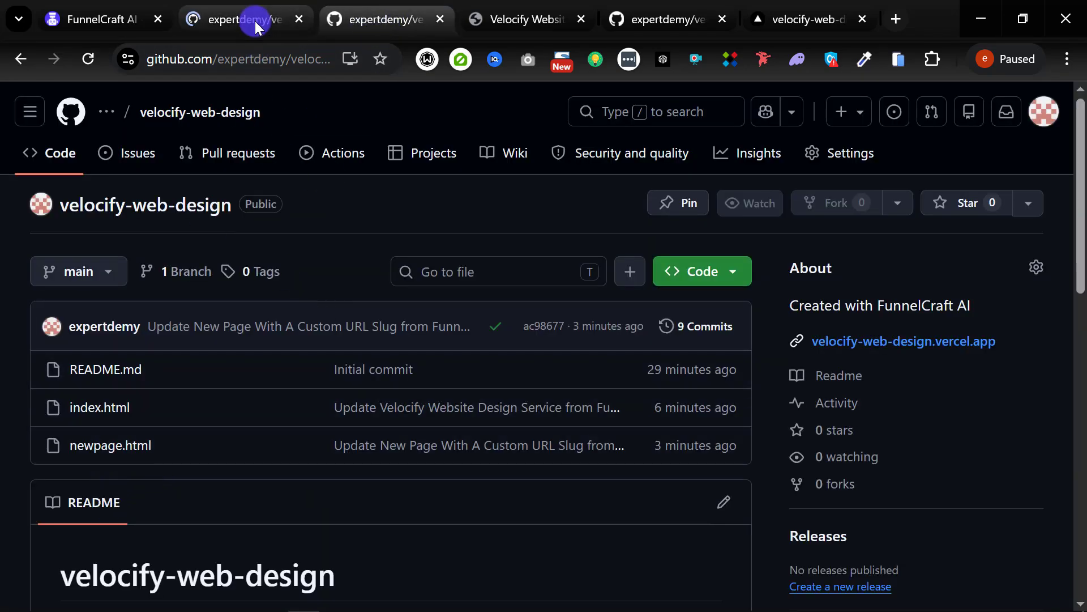
click(255, 21)
click(377, 17)
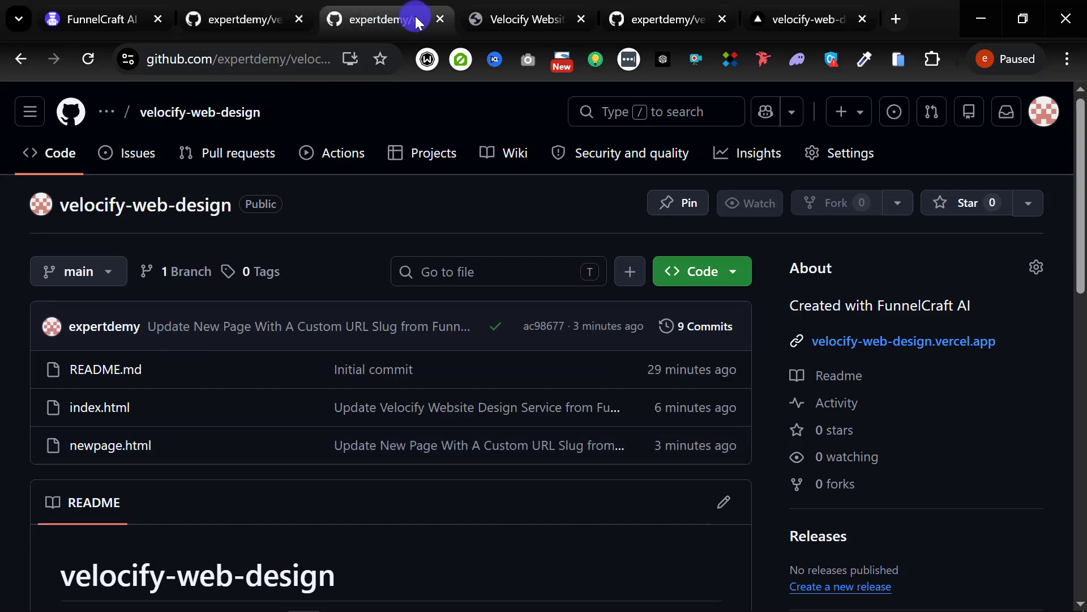
click(441, 14)
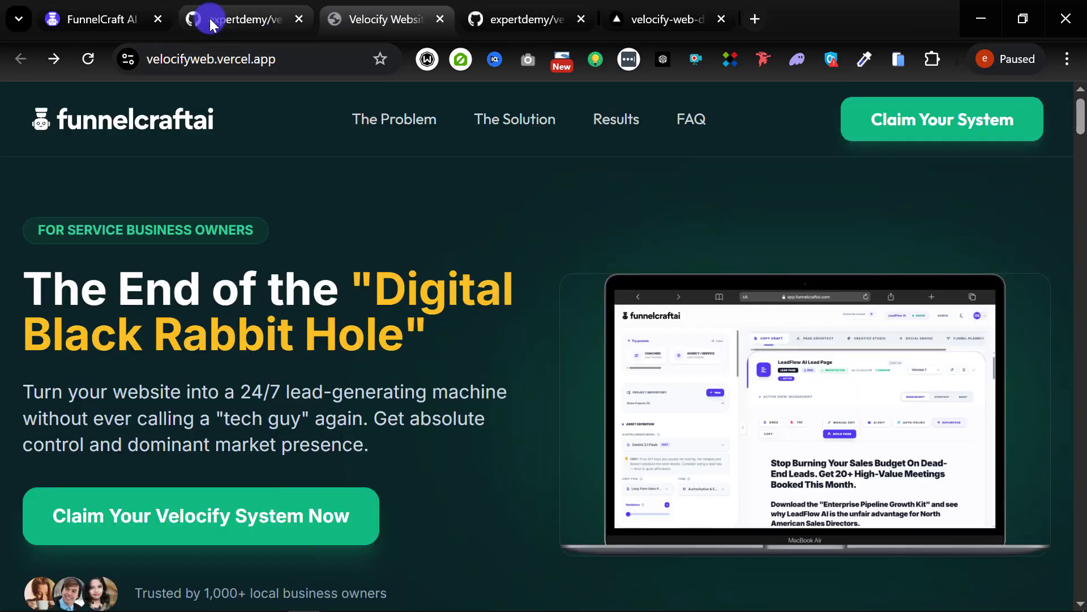
click(254, 16)
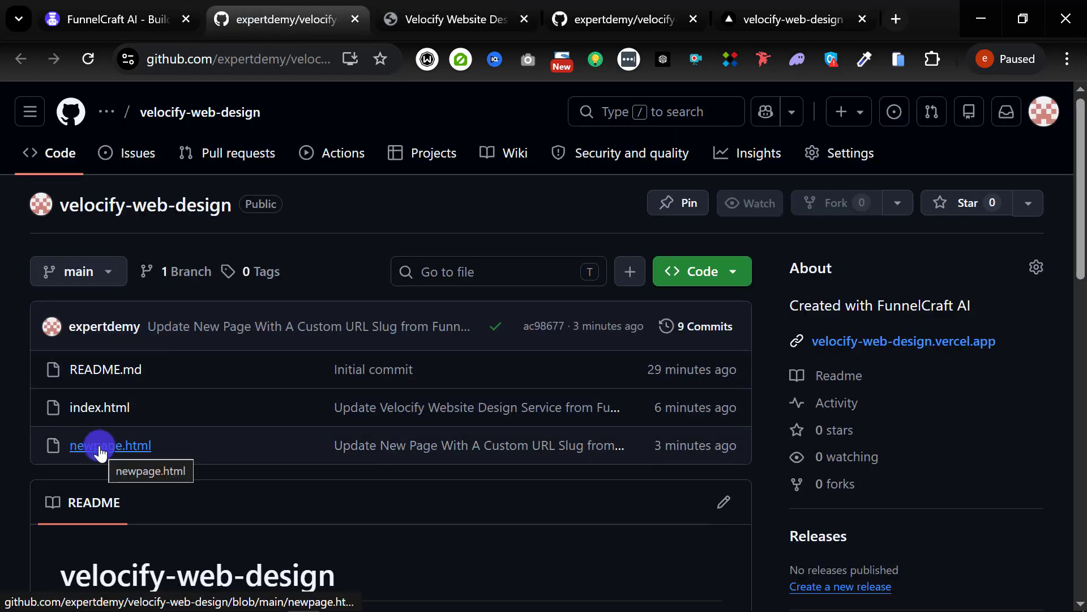
Load velocifyweb.vercel.app/newpage.html on the live site and look through the published page.
click(426, 16)
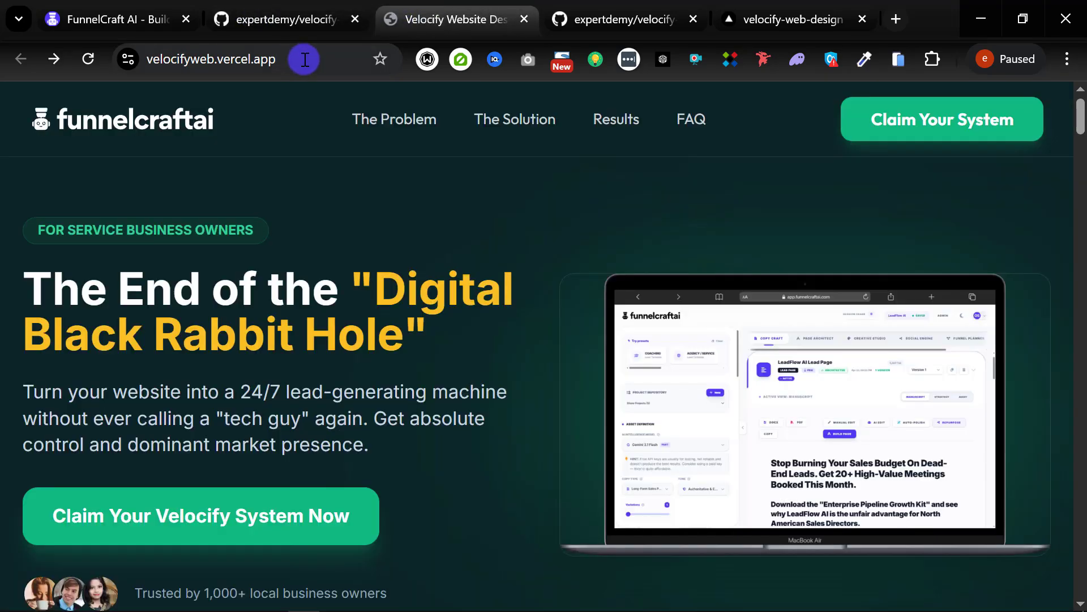
click(314, 57)
click(315, 56)
text(/ne)
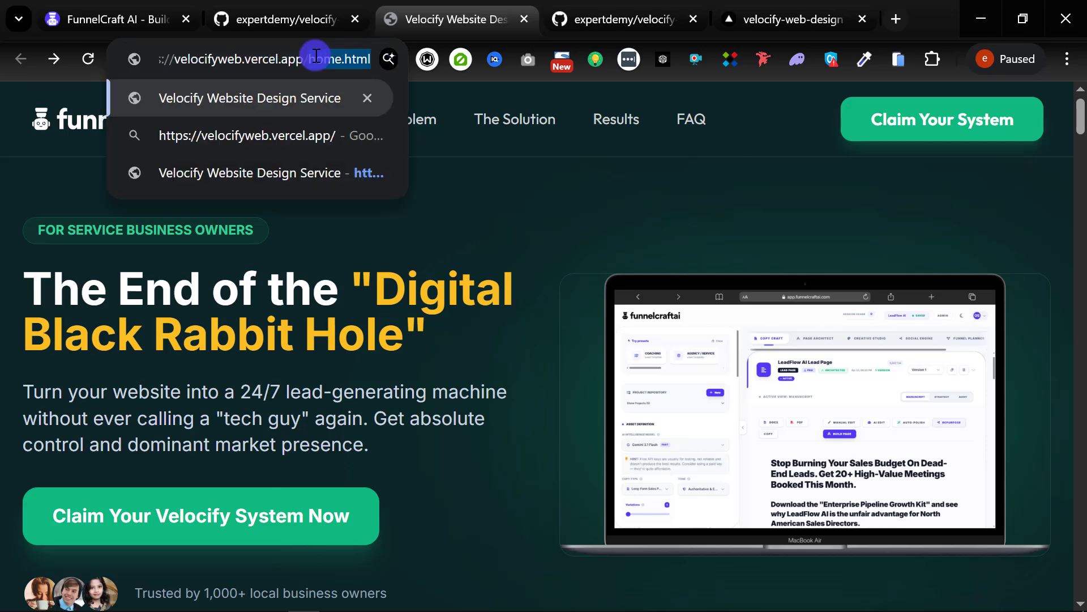
text(w)
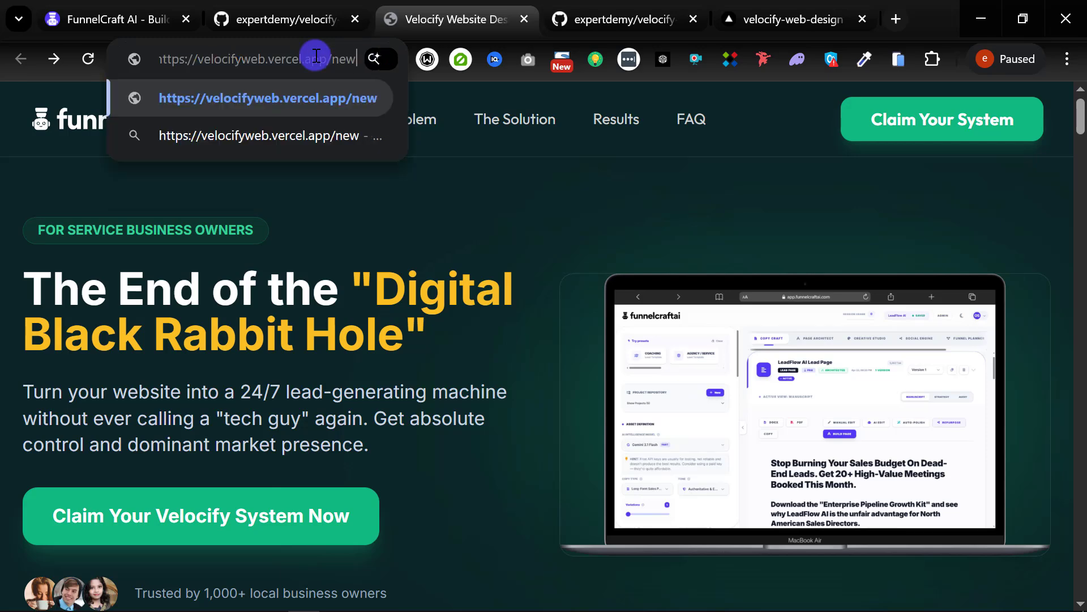
text(page.ht)
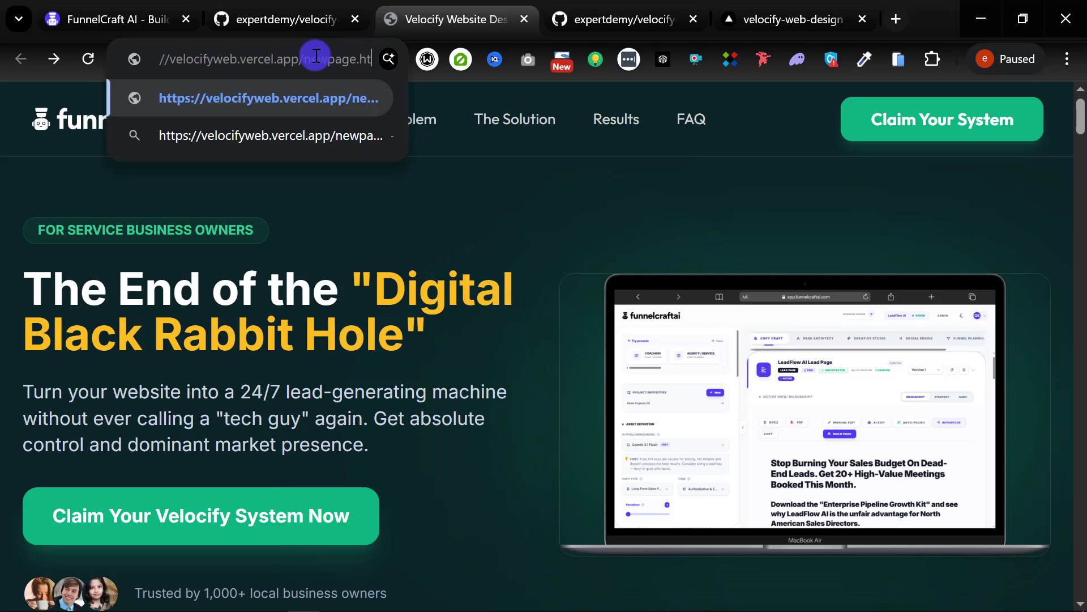
text(ml)
key(Return)
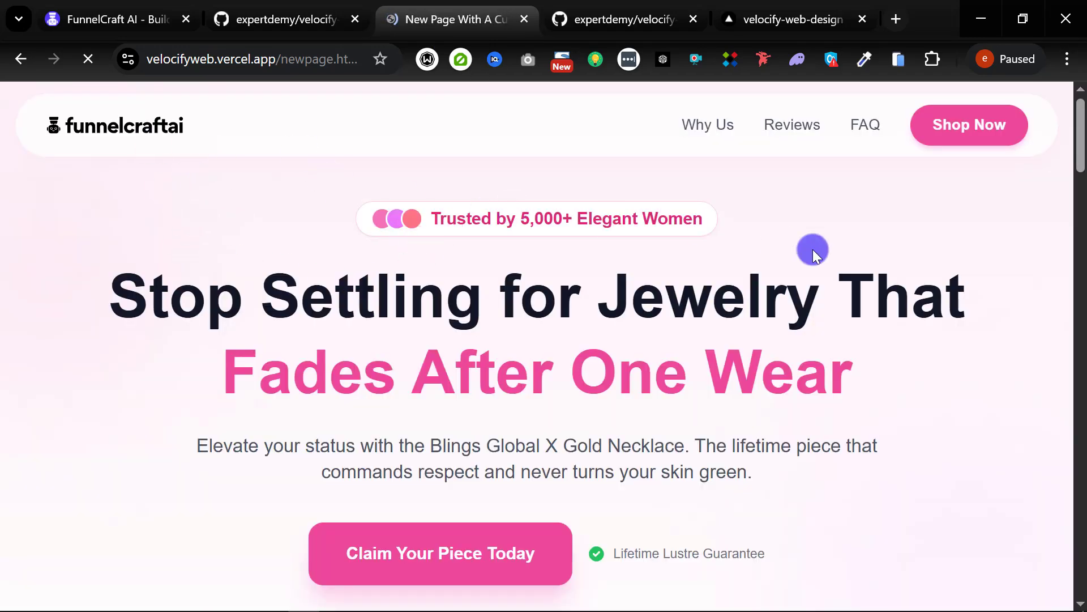
scroll(923, 276, down, 5)
scroll(850, 325, up, 5)
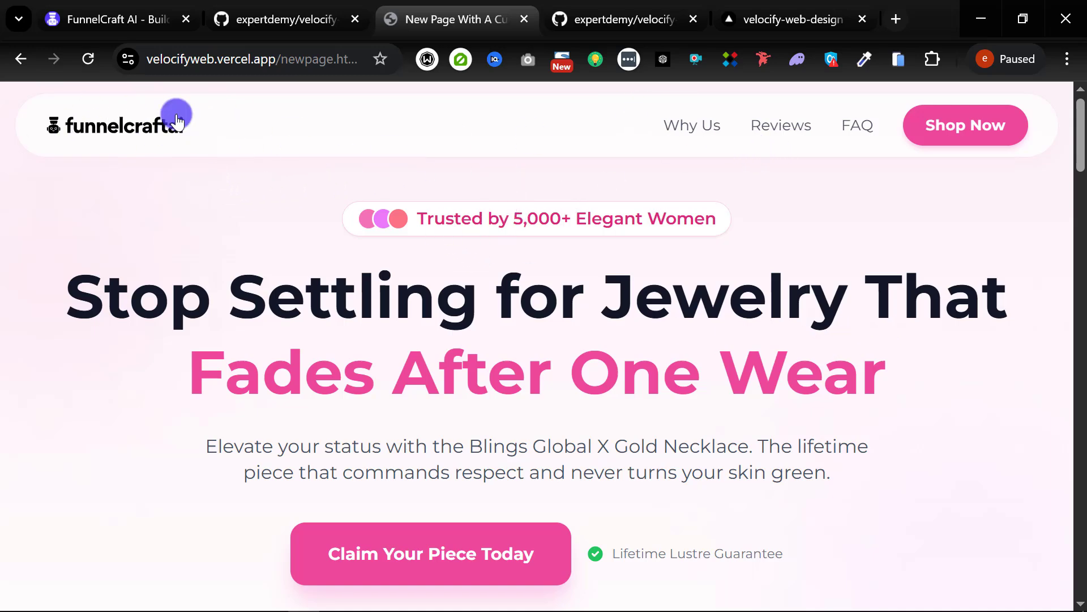
Switch back to FunnelCraft AI, close the deployment dialog, and open the Velocify Website Design Service page for editing.
click(105, 17)
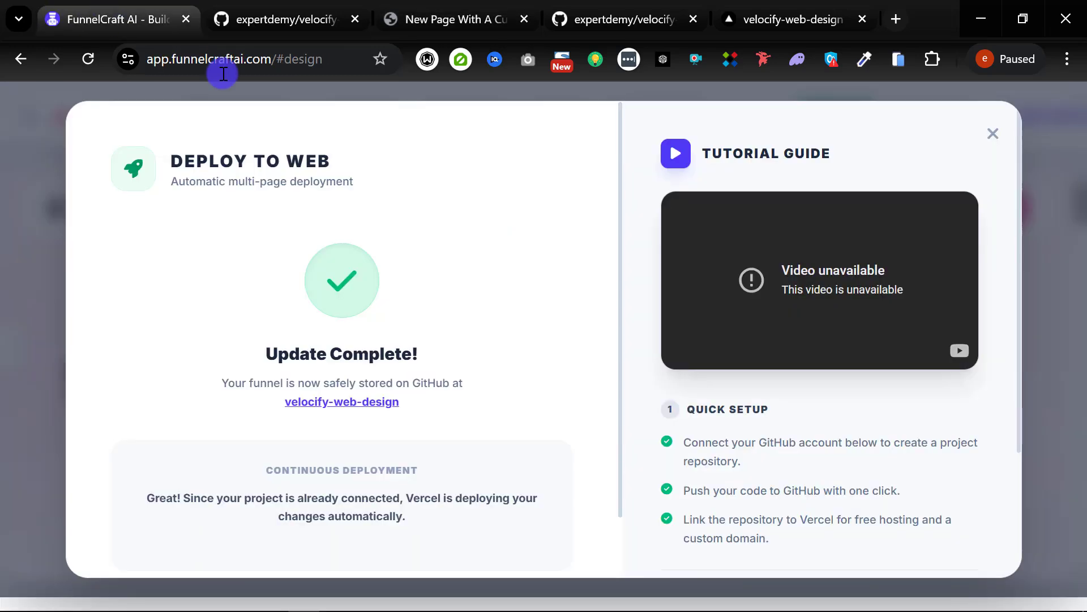
click(993, 134)
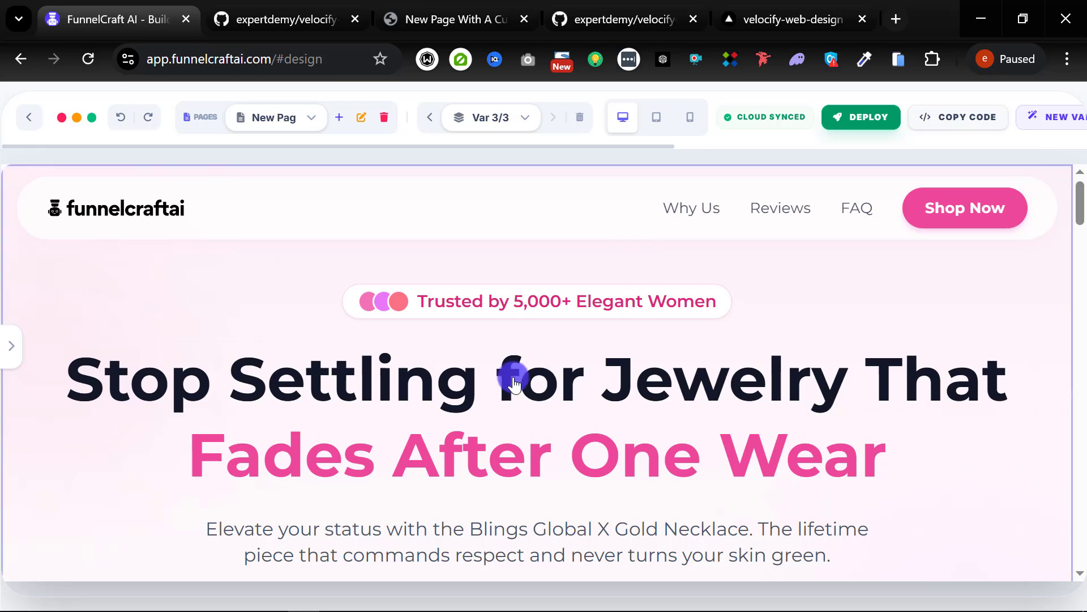
click(272, 117)
click(275, 167)
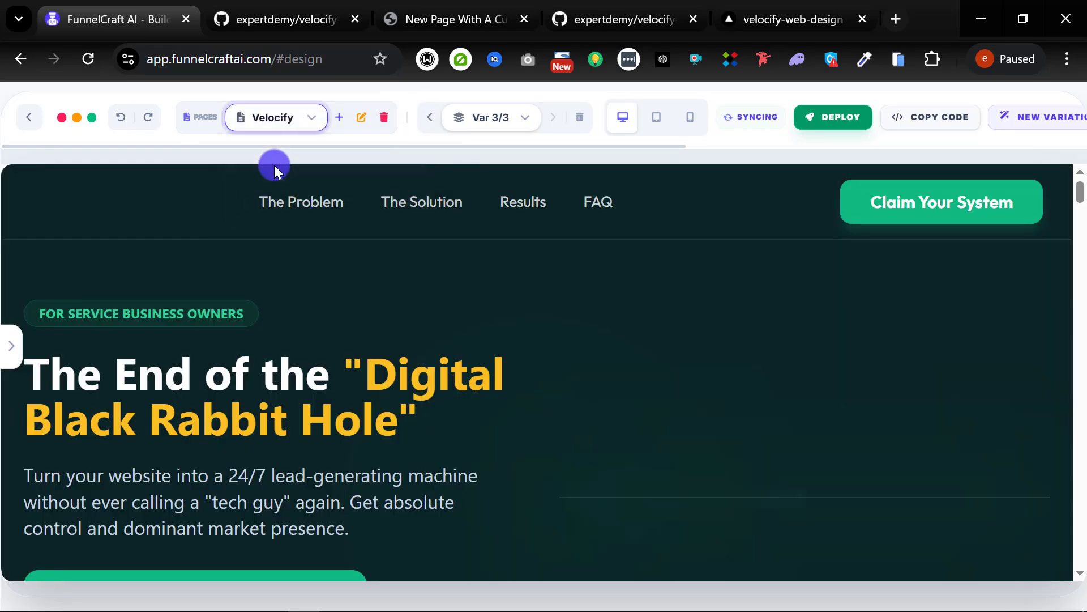
Rename the page's display name to "Home - Velocify Website Design Service" and confirm.
click(364, 119)
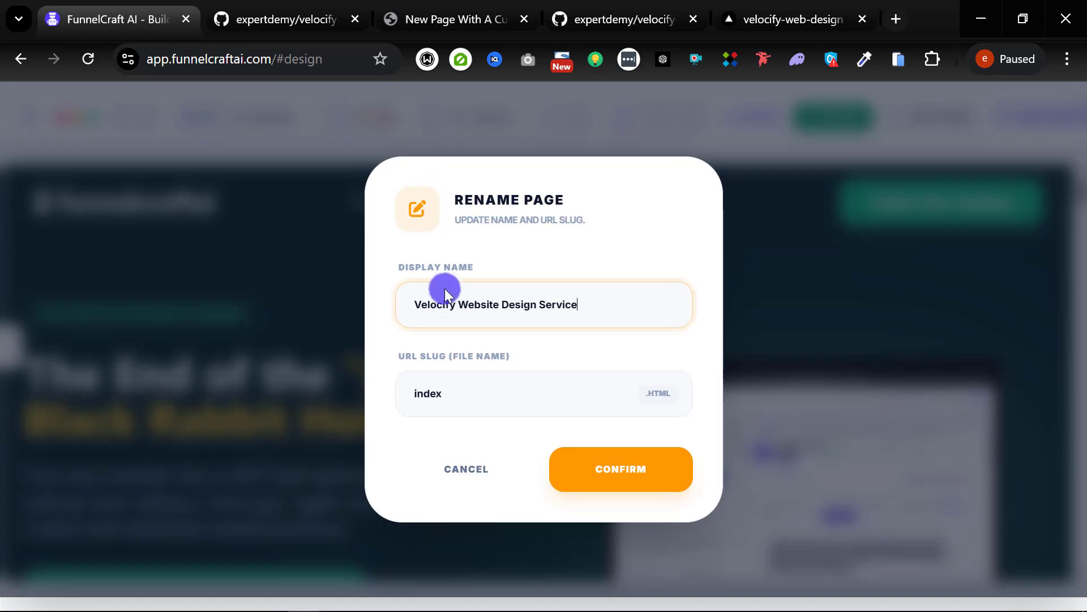
text(Hom)
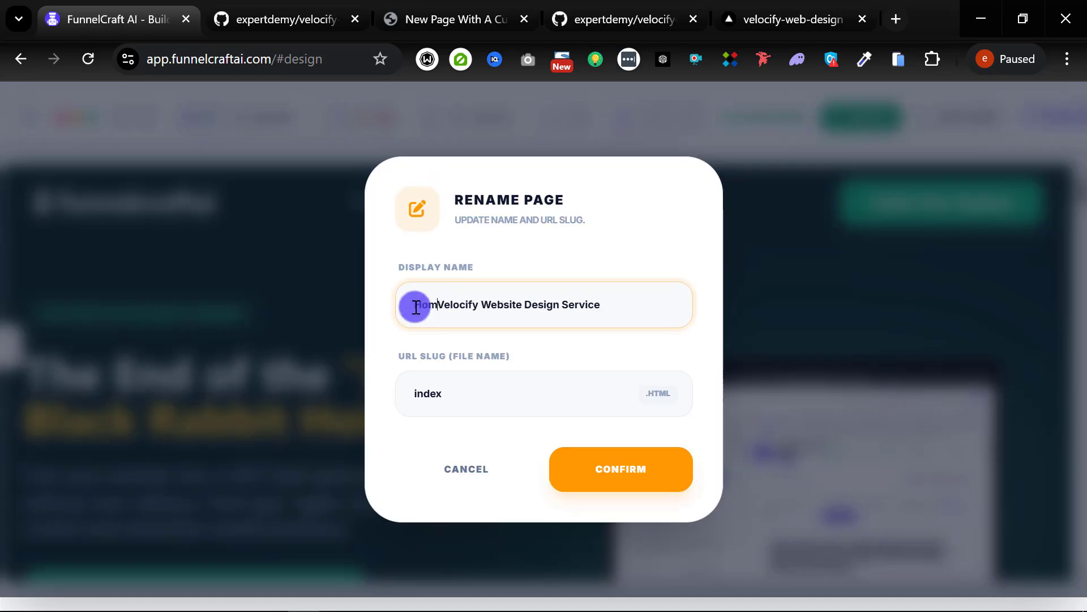
text(e -)
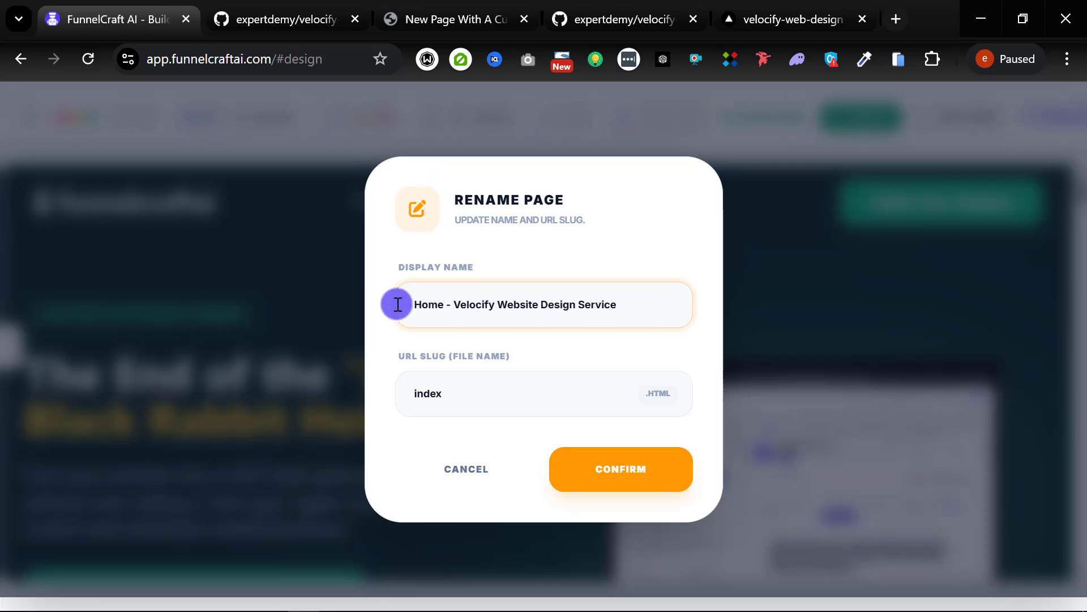
click(643, 469)
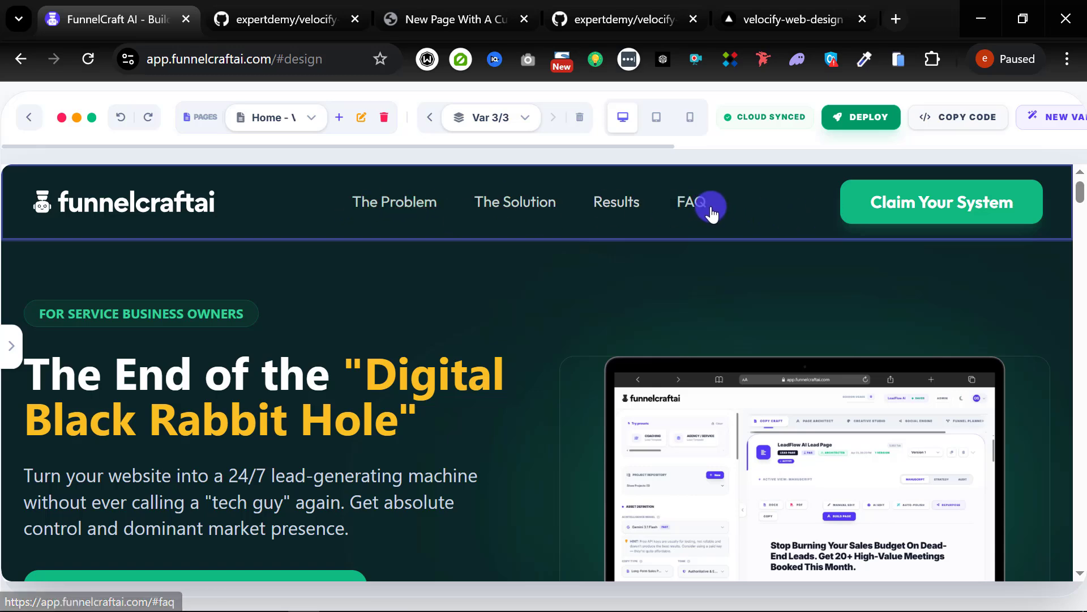
scroll(385, 340, down, 1)
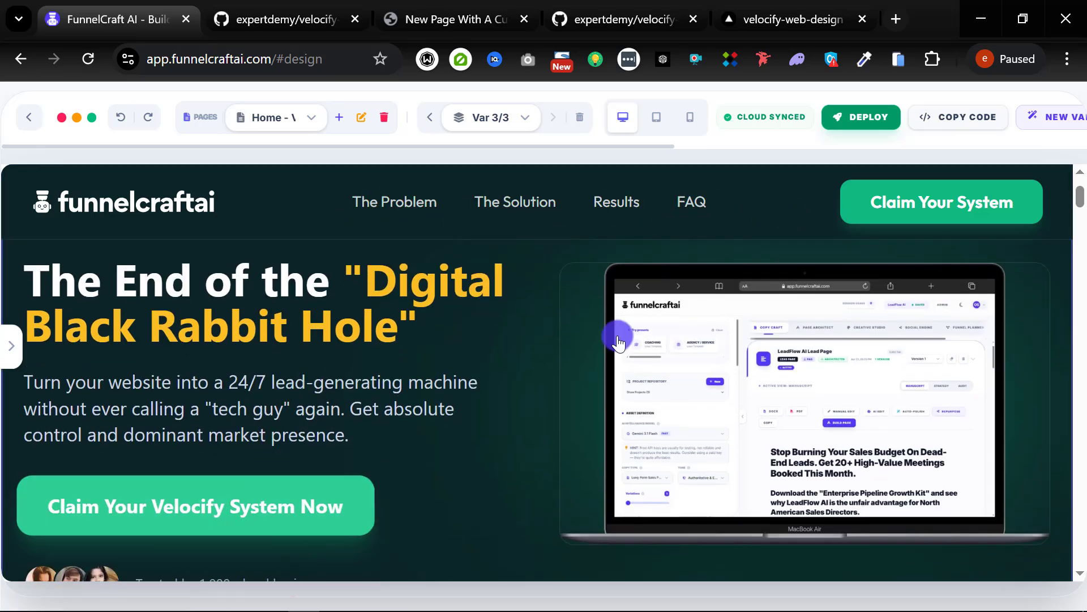
scroll(838, 232, up, 1)
scroll(906, 209, down, 1)
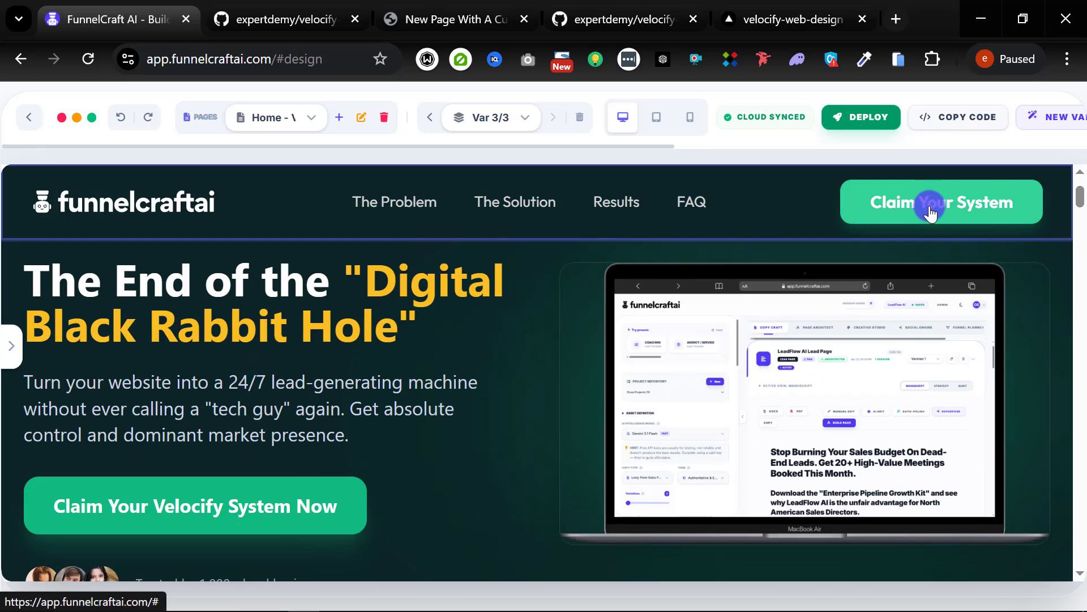
Link the header's "Claim Your System" button to the internal page "New Page With A Custom URL Slug" and save the change.
click(931, 212)
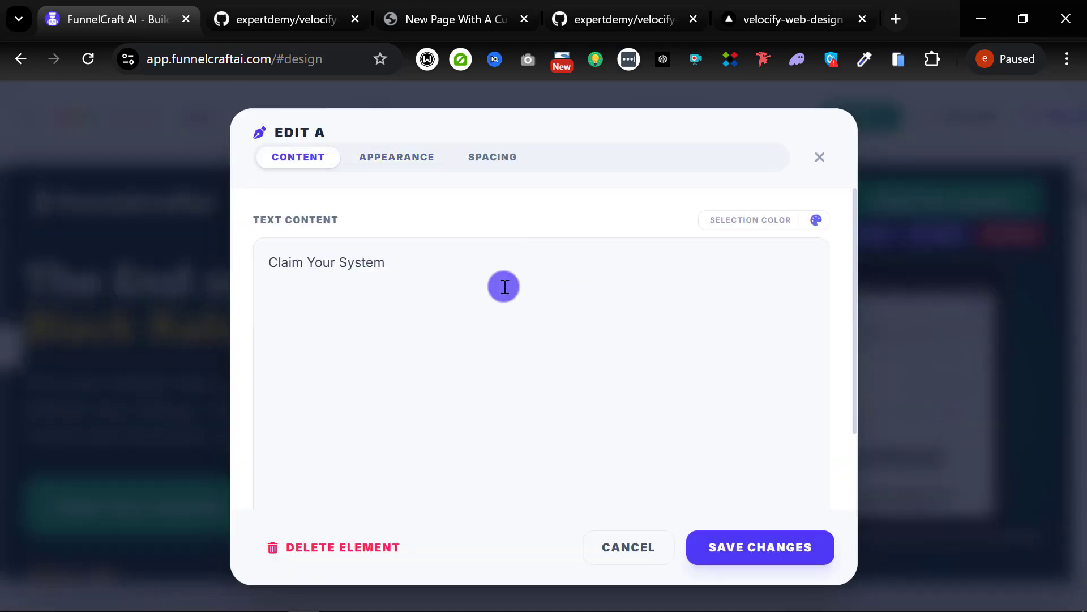
click(382, 154)
scroll(396, 385, down, 2)
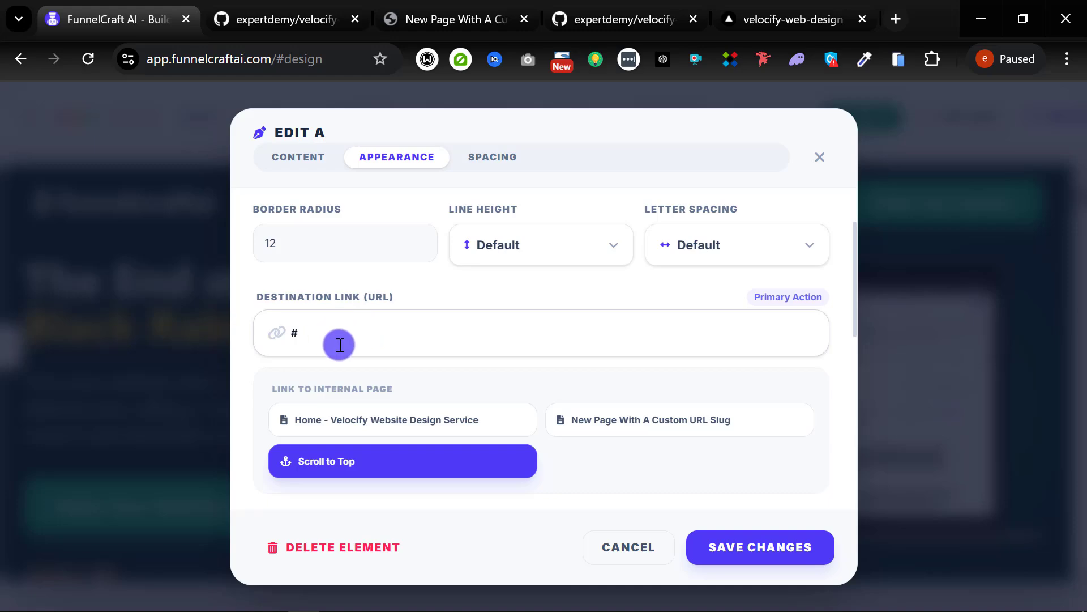
click(633, 423)
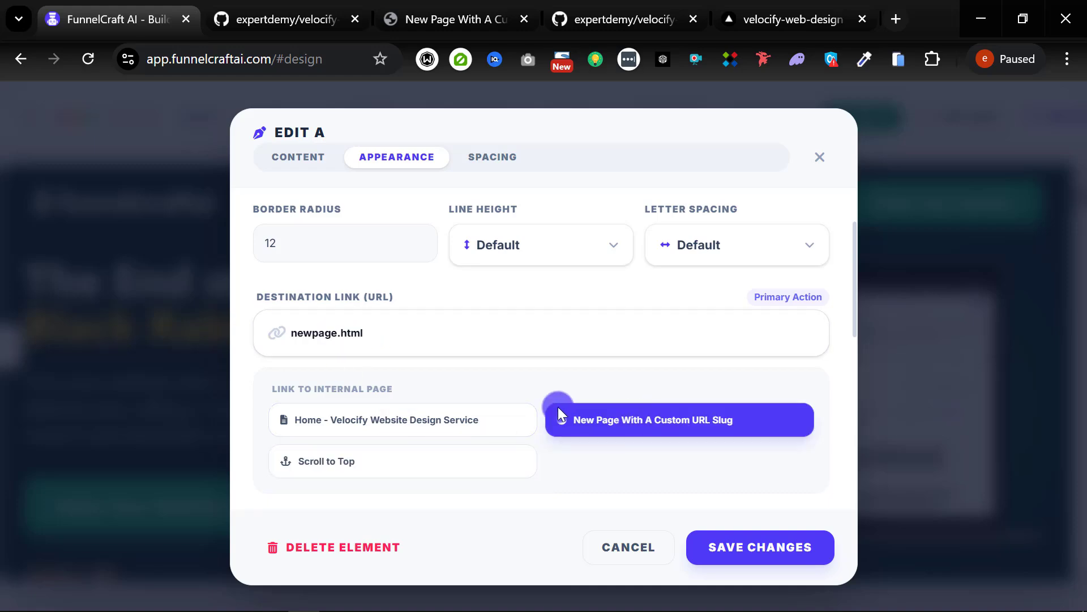
click(762, 547)
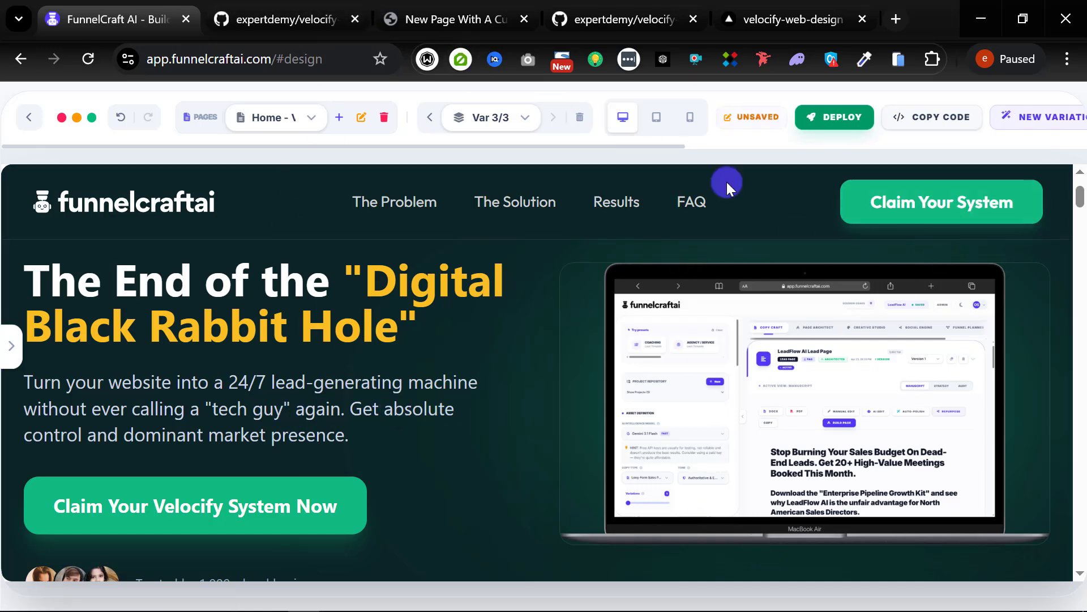
Push the updated site to the velocify-web-design repository and reload the repository on GitHub to check the new commit.
click(865, 122)
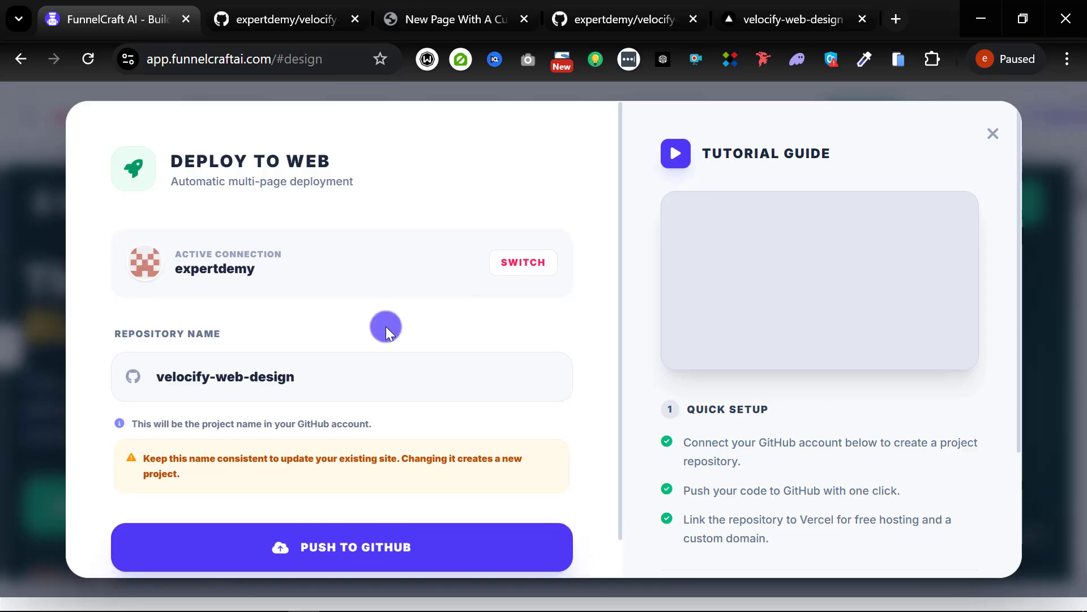
click(298, 549)
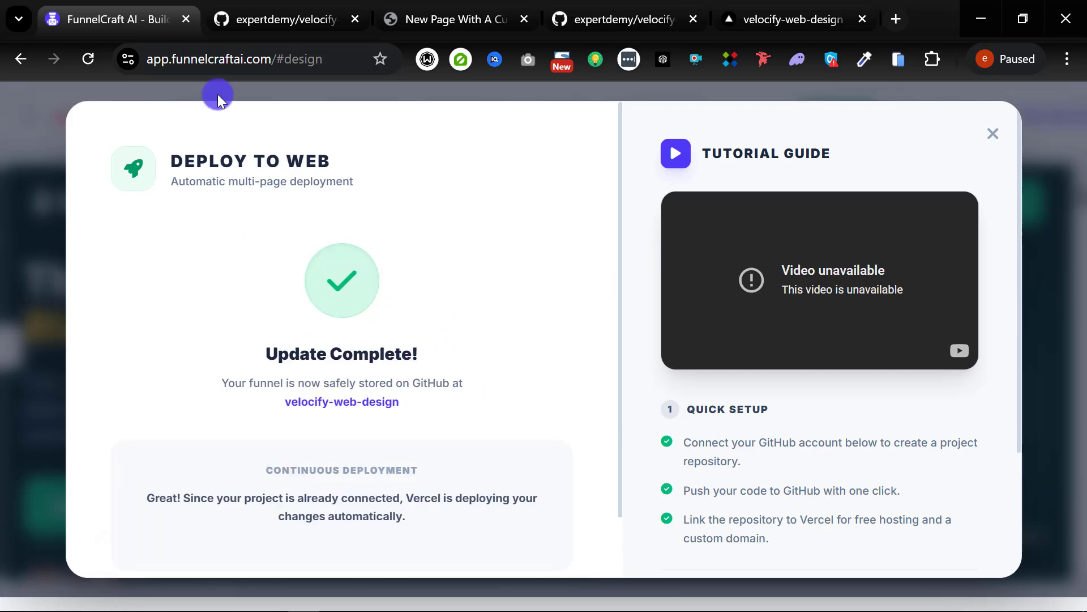
click(273, 19)
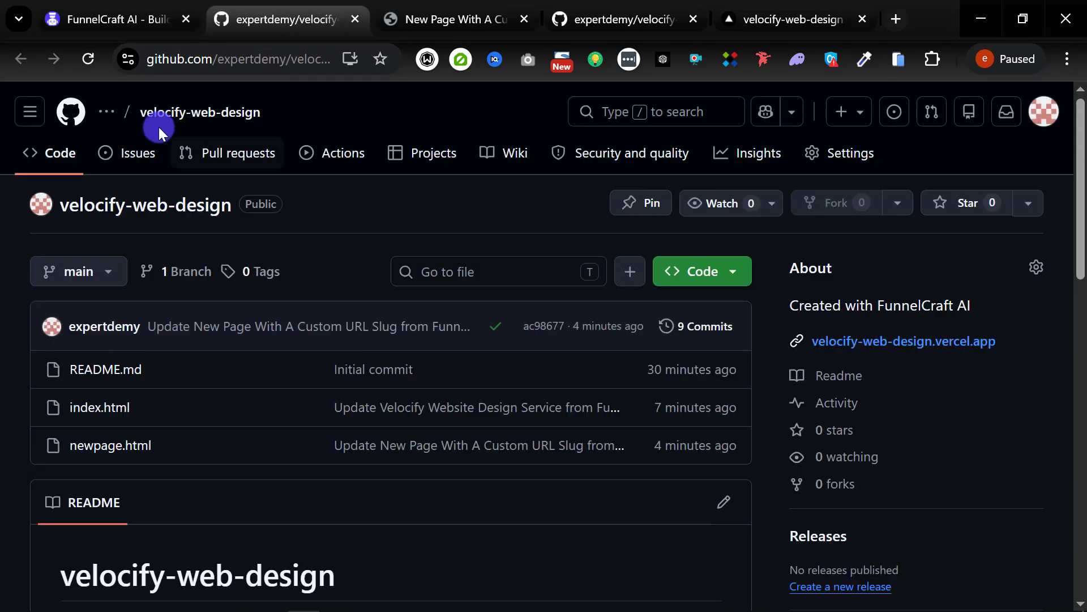
click(93, 57)
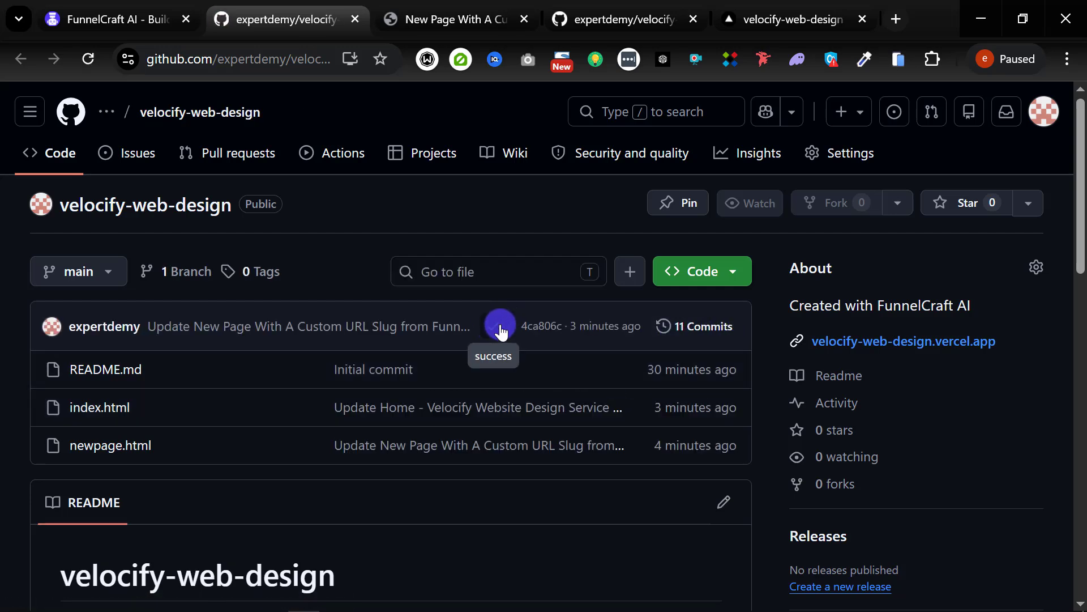
Return to the home page of velocifyweb.vercel.app and test the header's "Claim Your System" link.
click(456, 13)
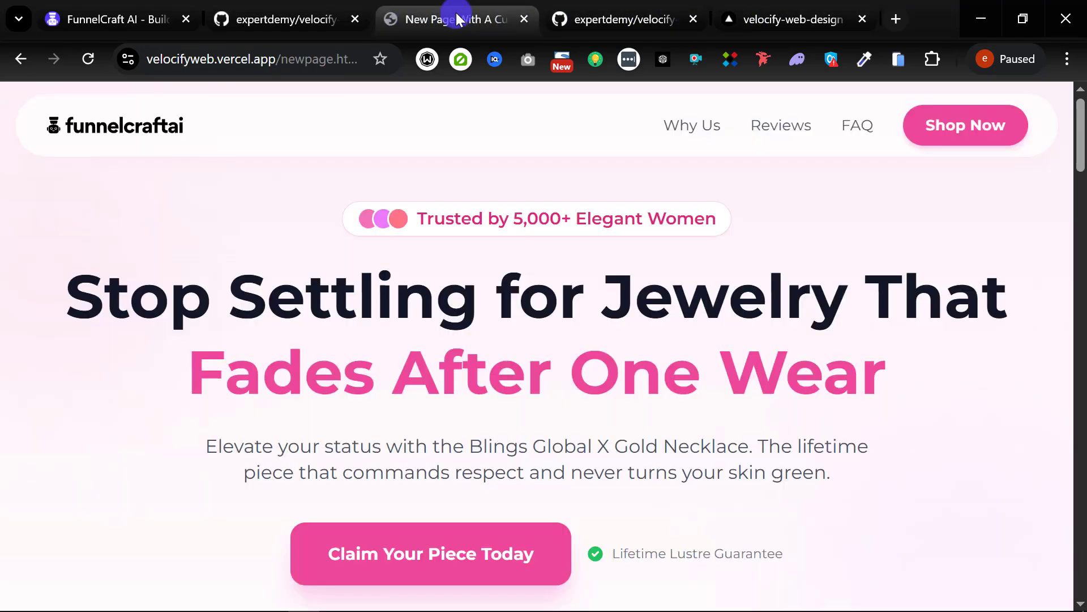
click(20, 58)
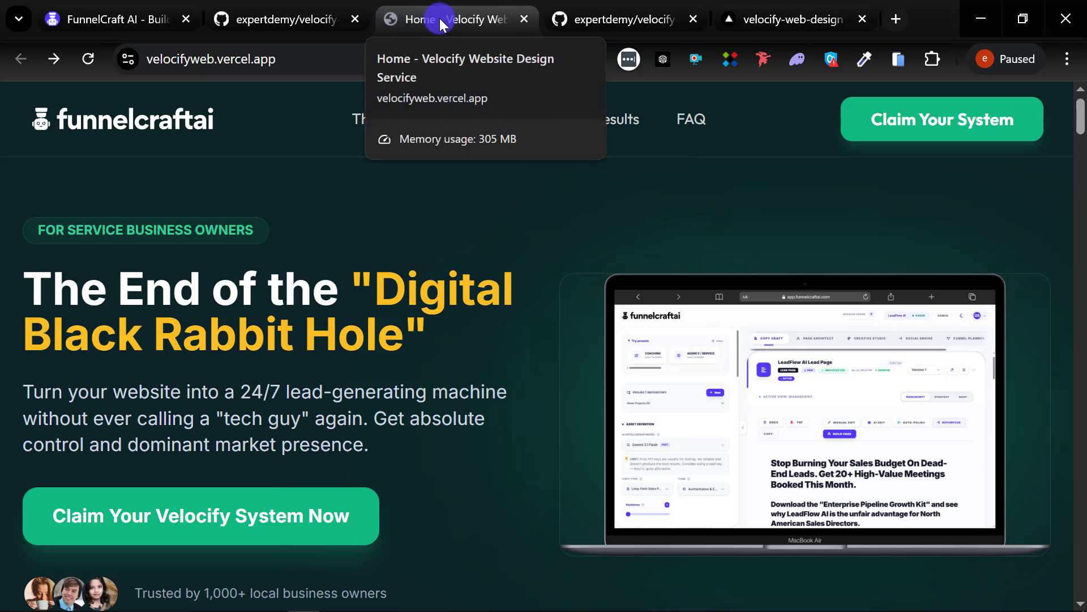
click(922, 128)
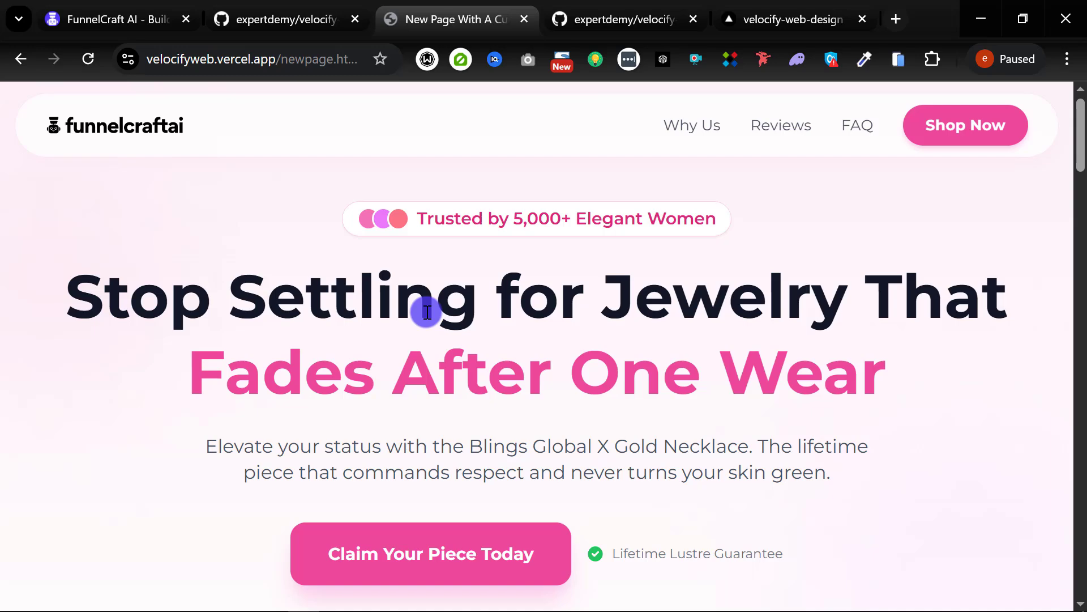
Switch back to FunnelCraft AI, review the Deploy to Web dialog's repository settings and useful links, and close it.
click(51, 17)
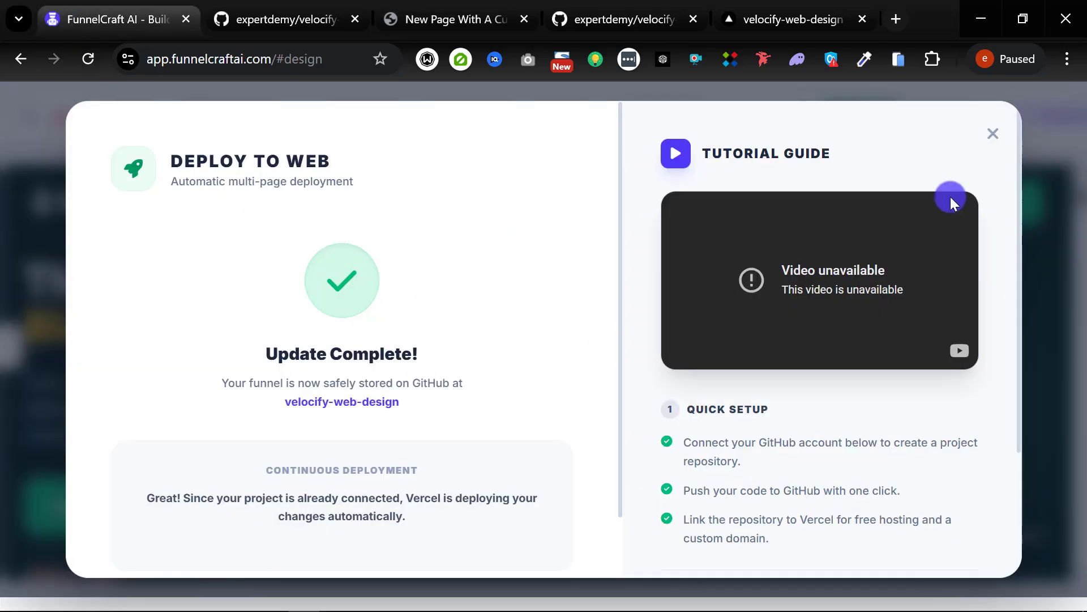
click(990, 136)
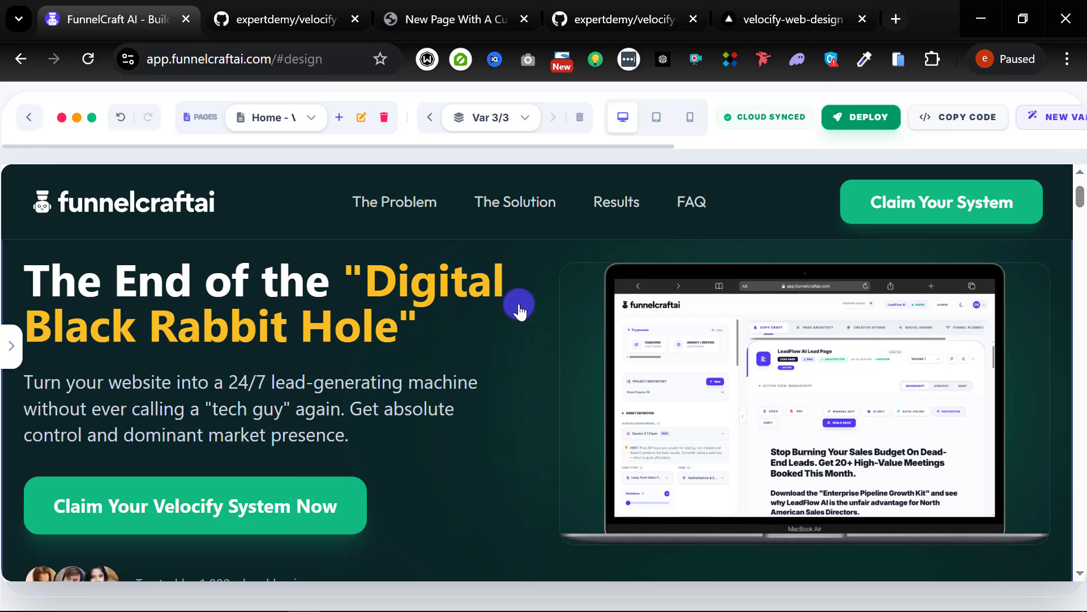
click(861, 116)
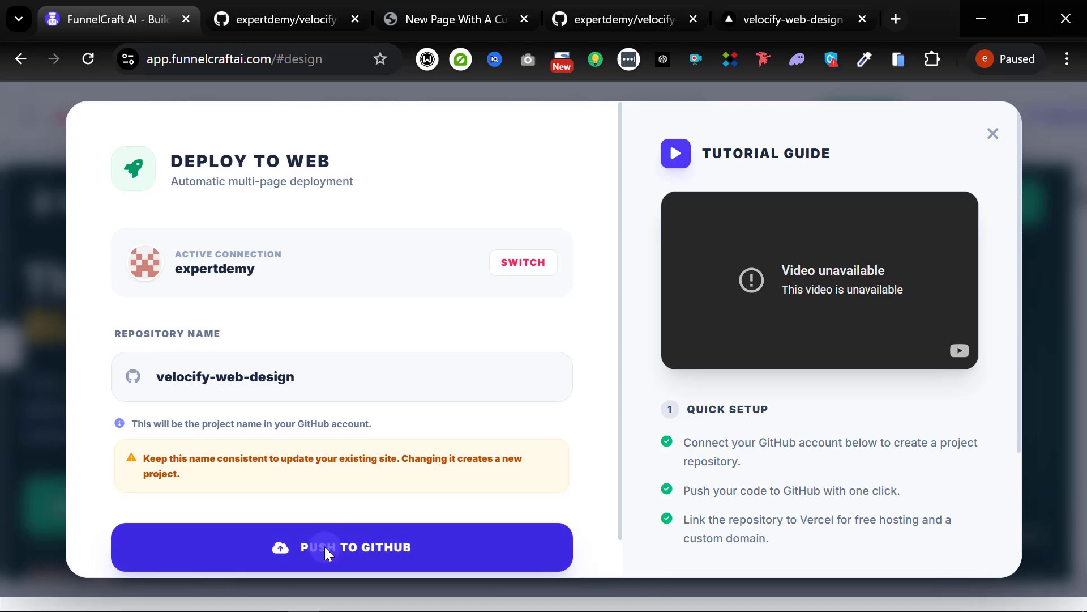
scroll(555, 367, down, 2)
scroll(654, 360, down, 3)
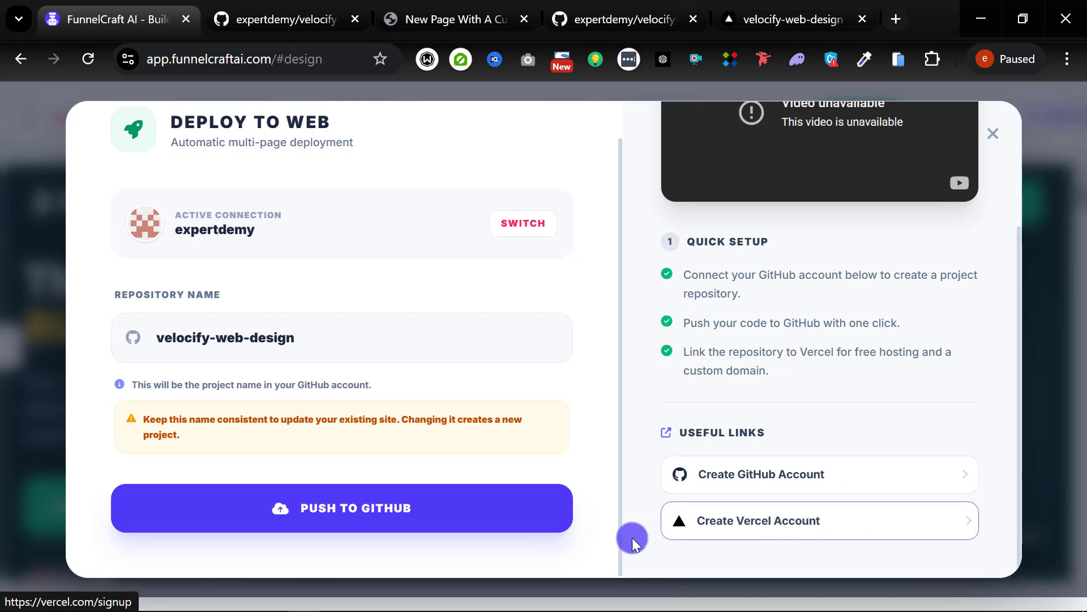
scroll(397, 405, up, 2)
scroll(954, 311, up, 3)
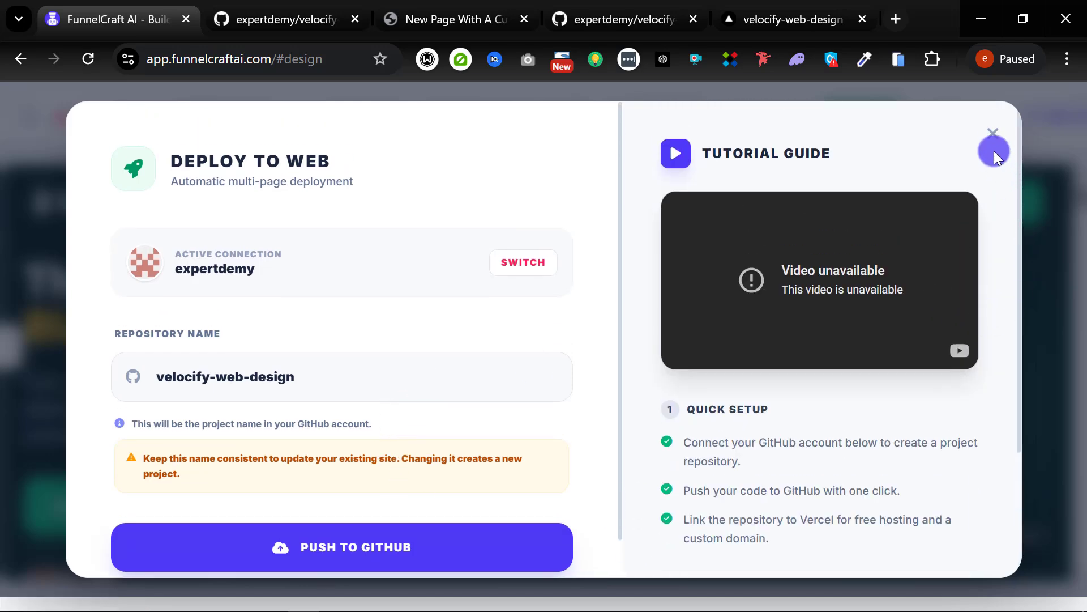
click(993, 135)
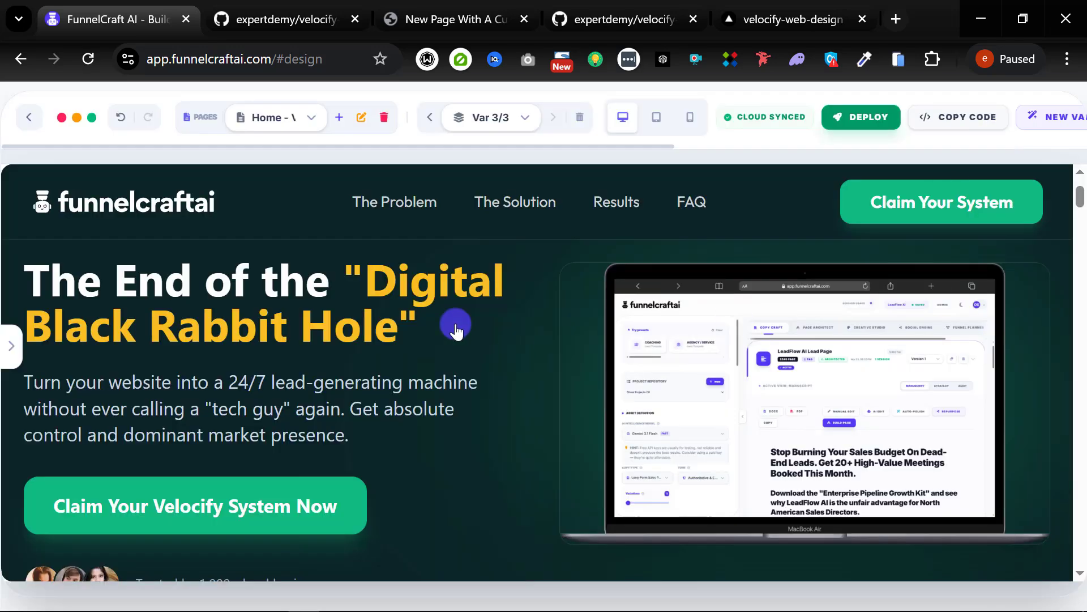
click(854, 118)
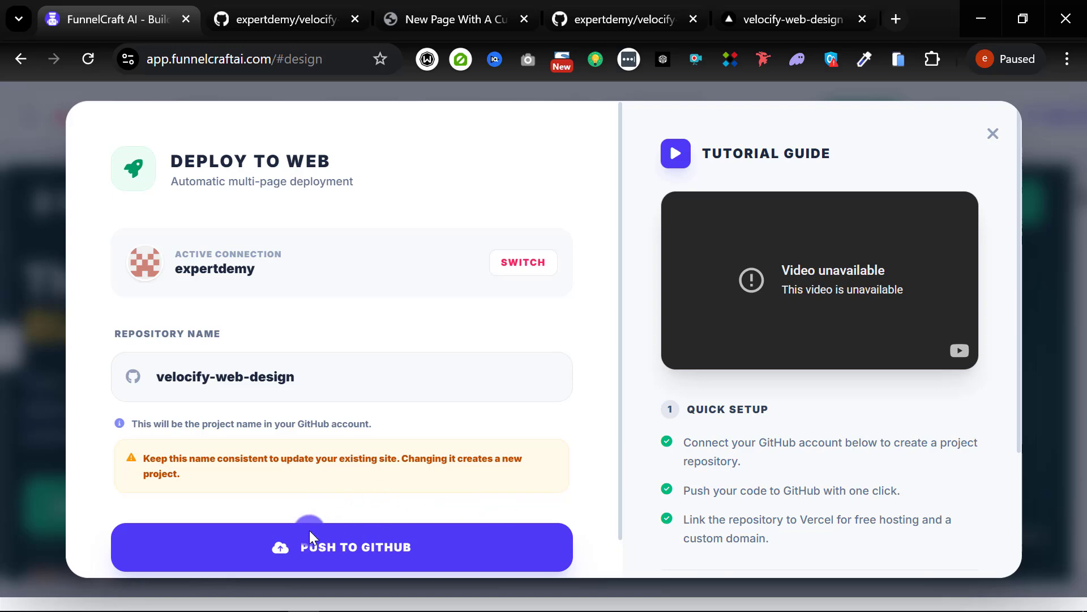
click(995, 134)
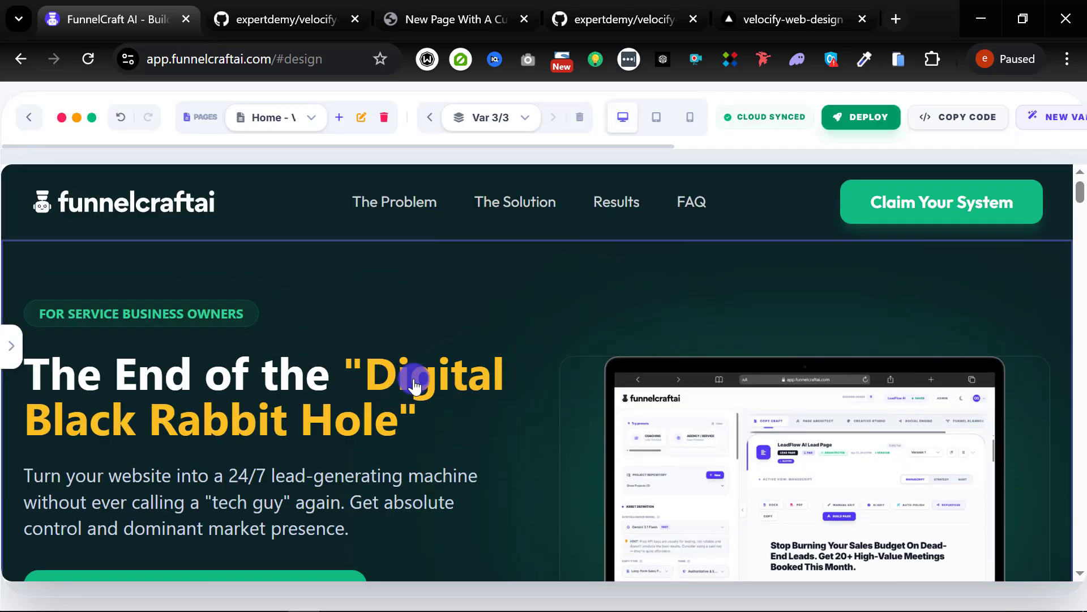
Set the header "Claim Your System" button's normal background to solid red, save the change, and sync the page to the cloud.
scroll(255, 369, down, 2)
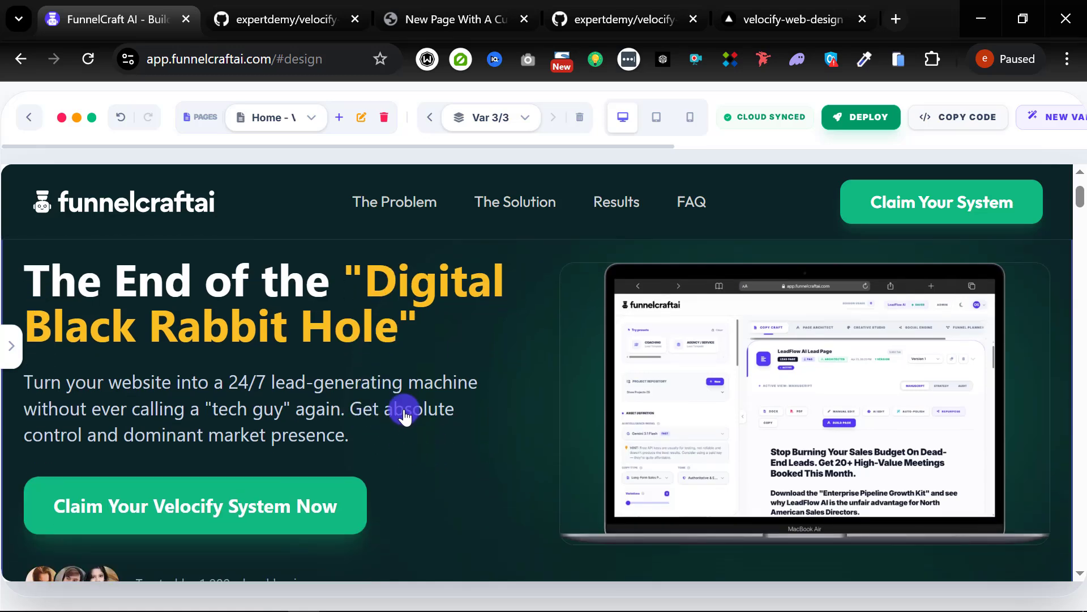
click(878, 195)
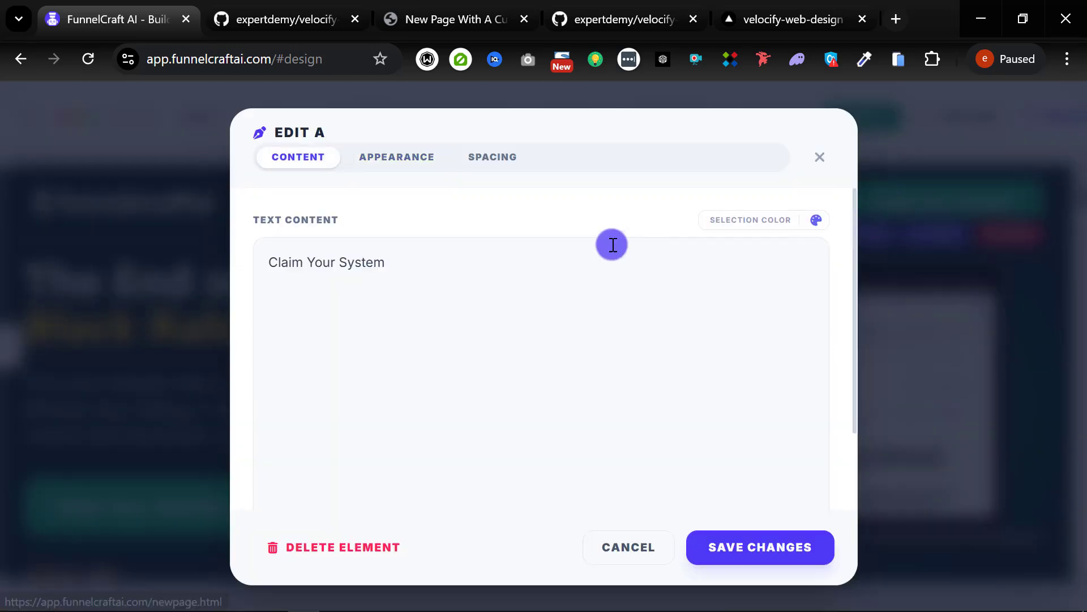
click(396, 157)
scroll(495, 371, down, 6)
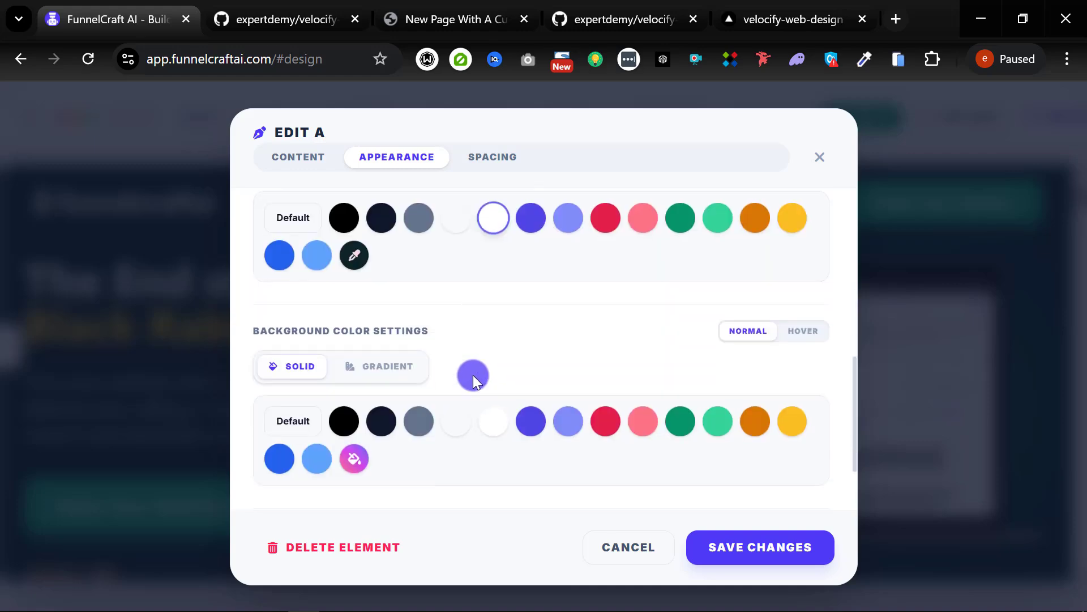
click(610, 420)
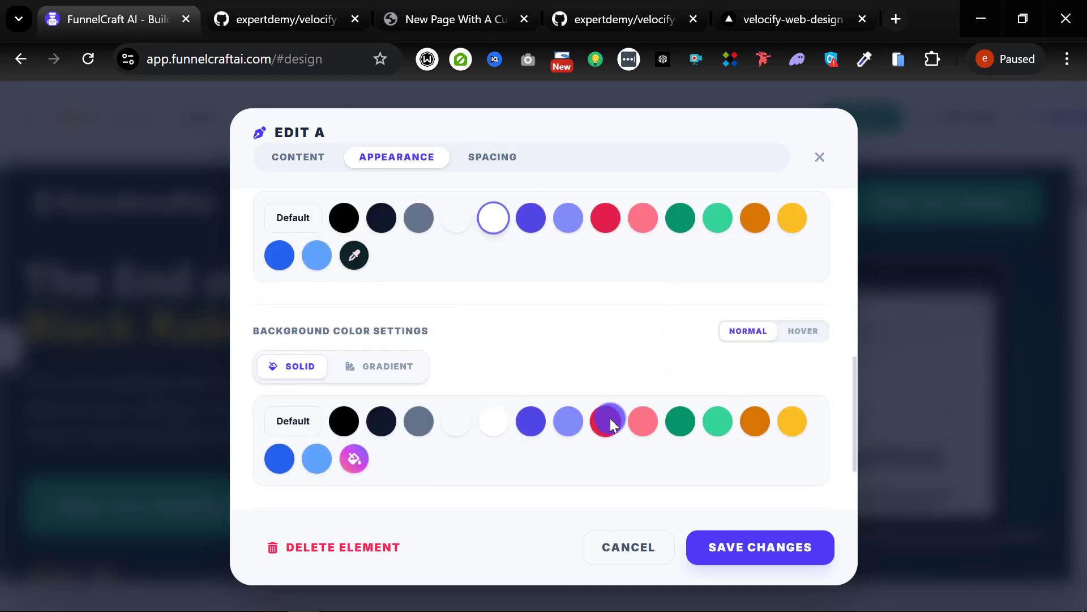
click(777, 549)
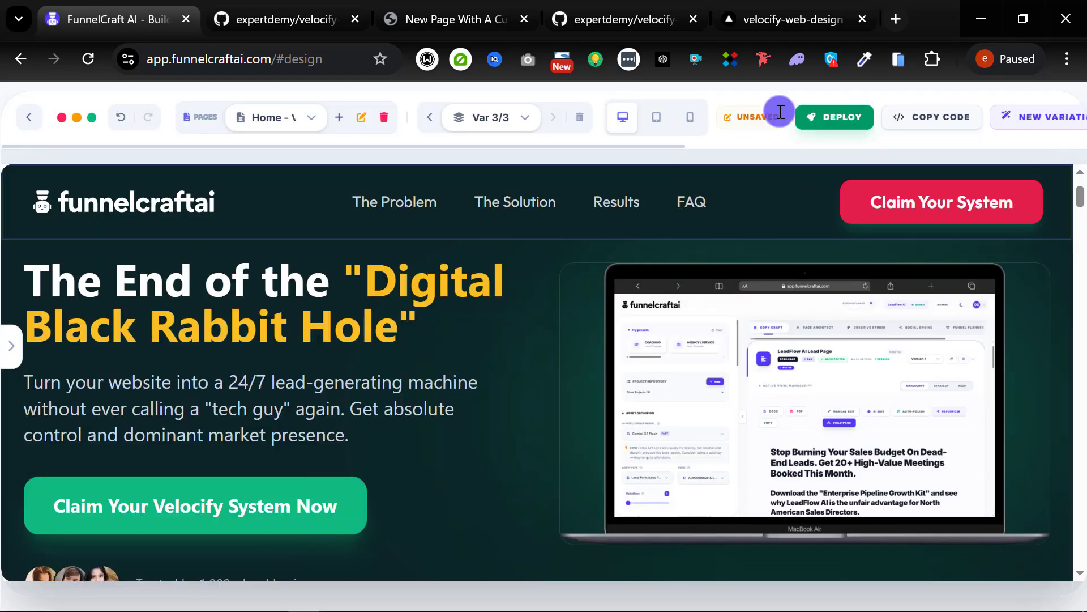
click(739, 120)
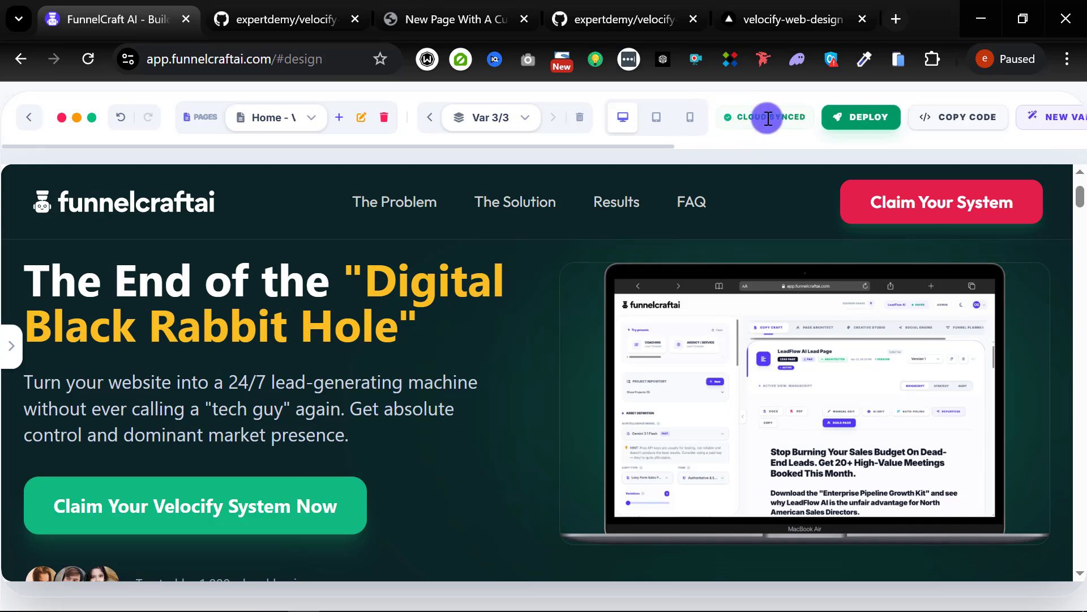
Push the recolored button to the velocify-web-design repository and refresh the GitHub repository page to check its commits.
click(869, 124)
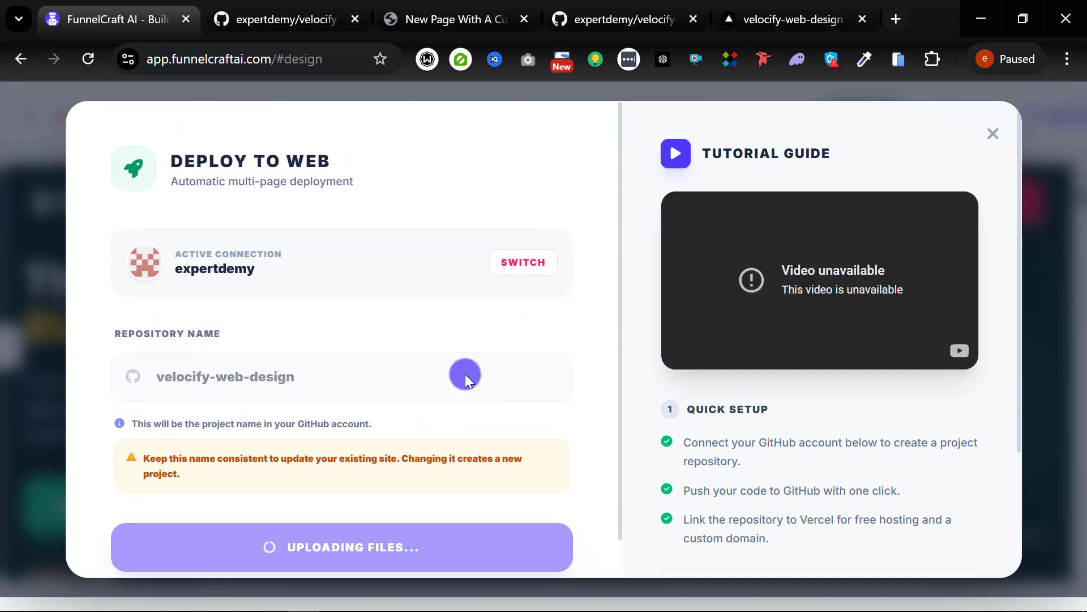
scroll(465, 378, down, 1)
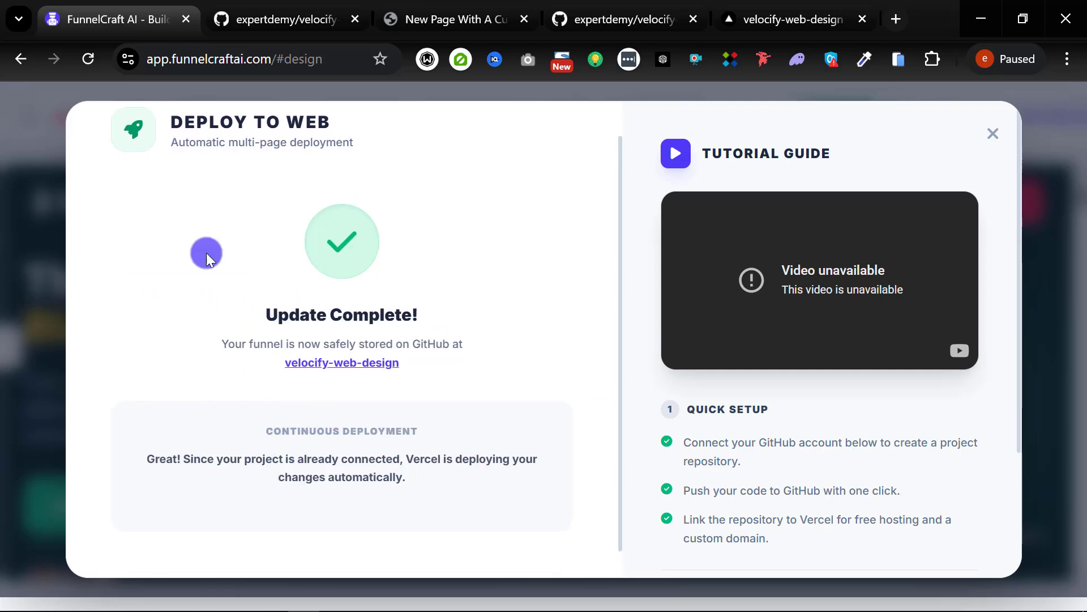
click(243, 20)
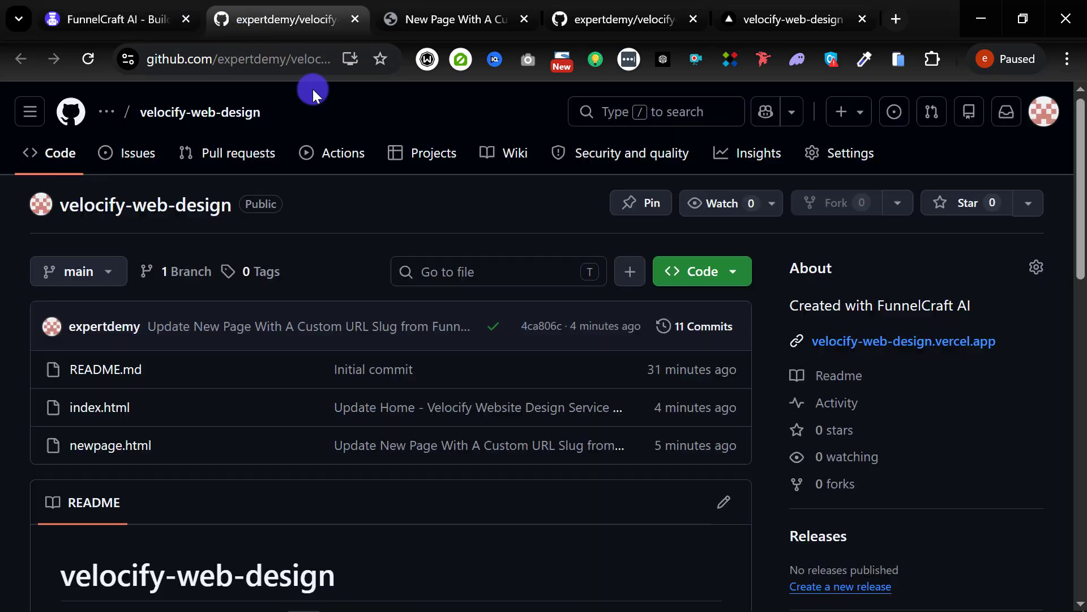
click(96, 59)
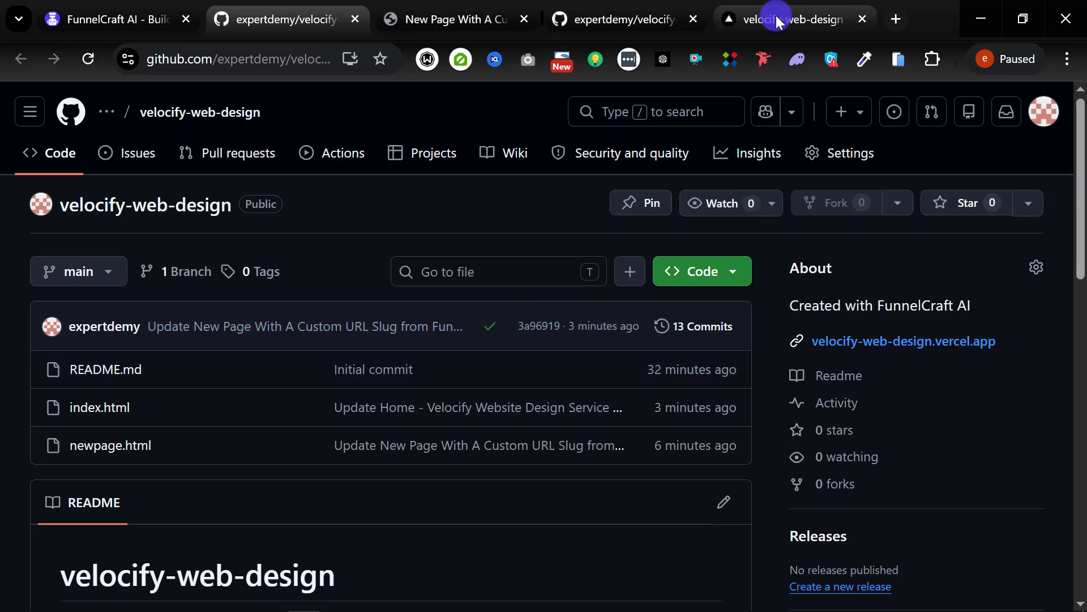
Go back to the live home page at velocifyweb.vercel.app and reload it to check the header button's color.
click(436, 23)
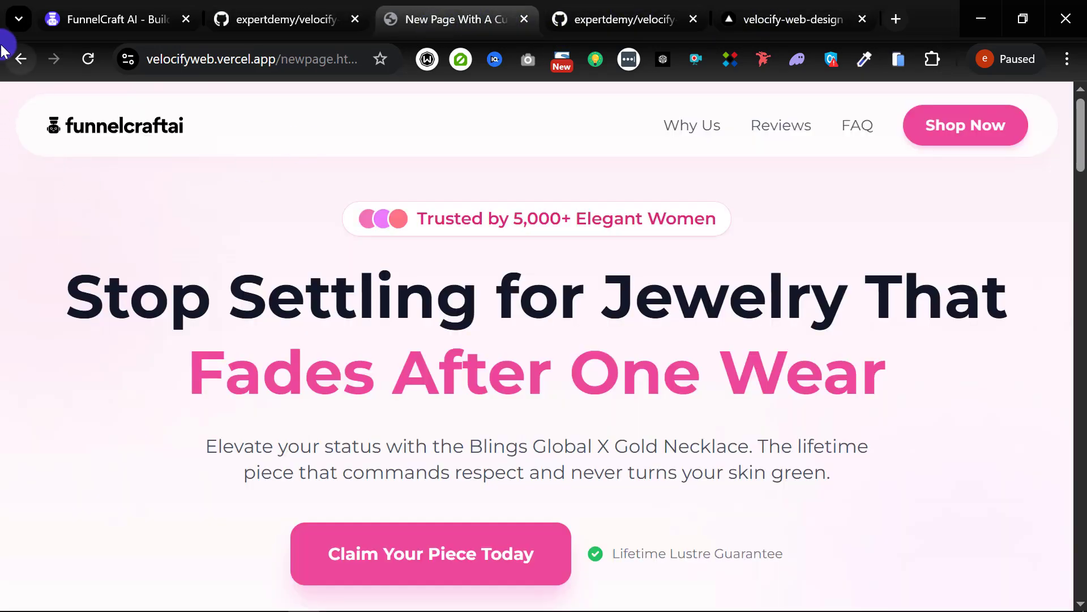
click(21, 59)
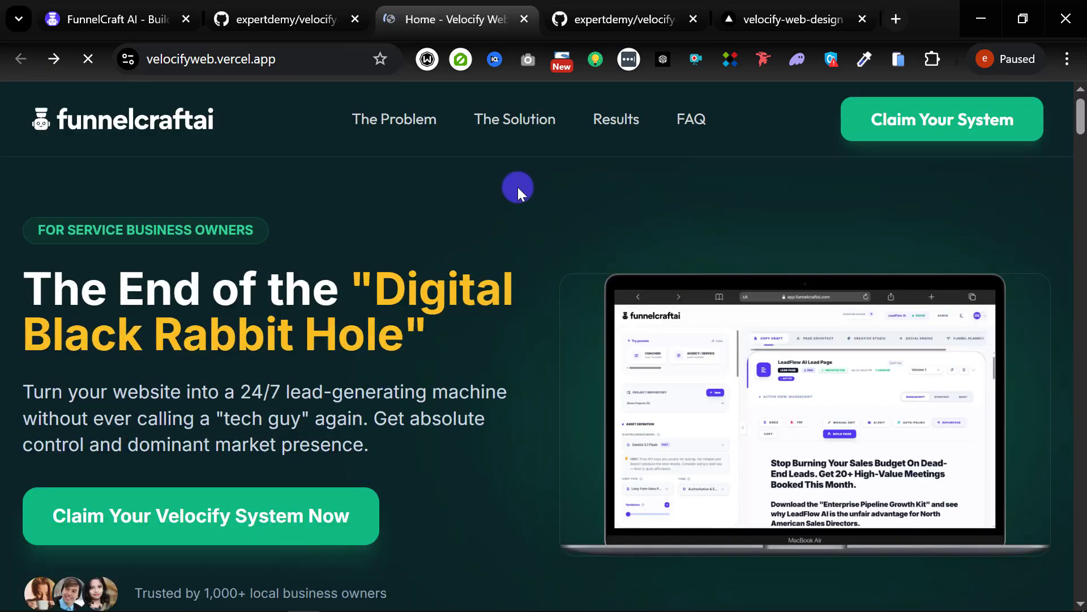
click(91, 61)
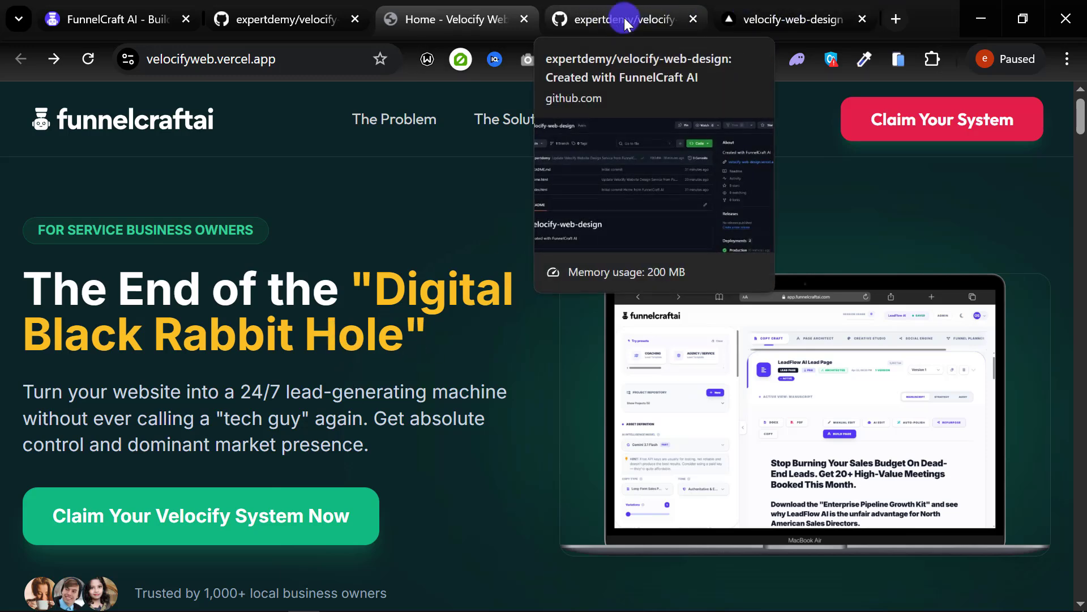
Switch to the velocify-web-design project overview on Vercel and reload it to check the latest deployment.
click(788, 19)
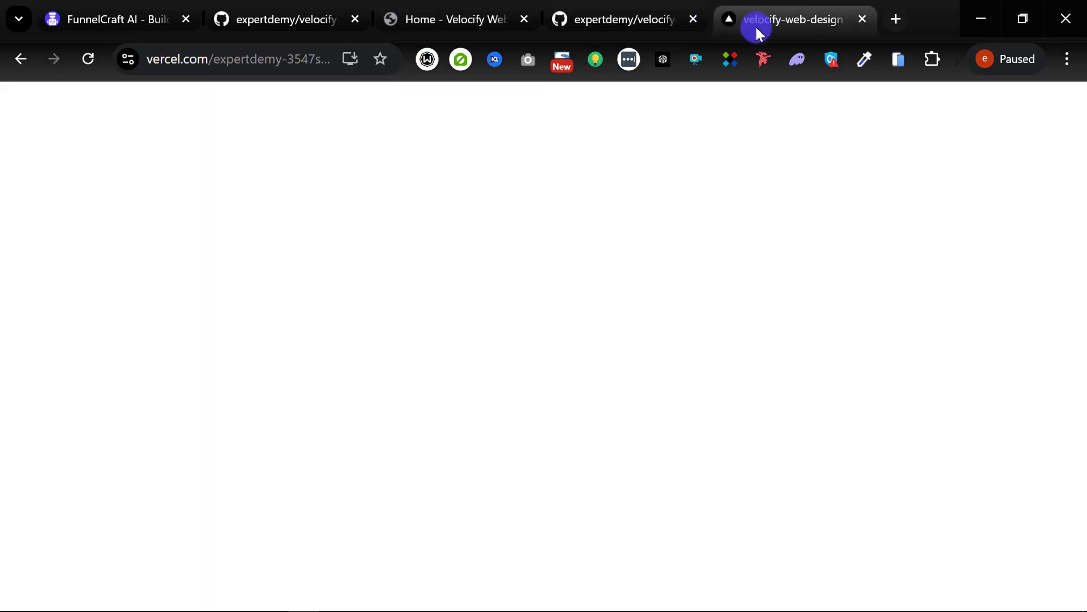
click(227, 59)
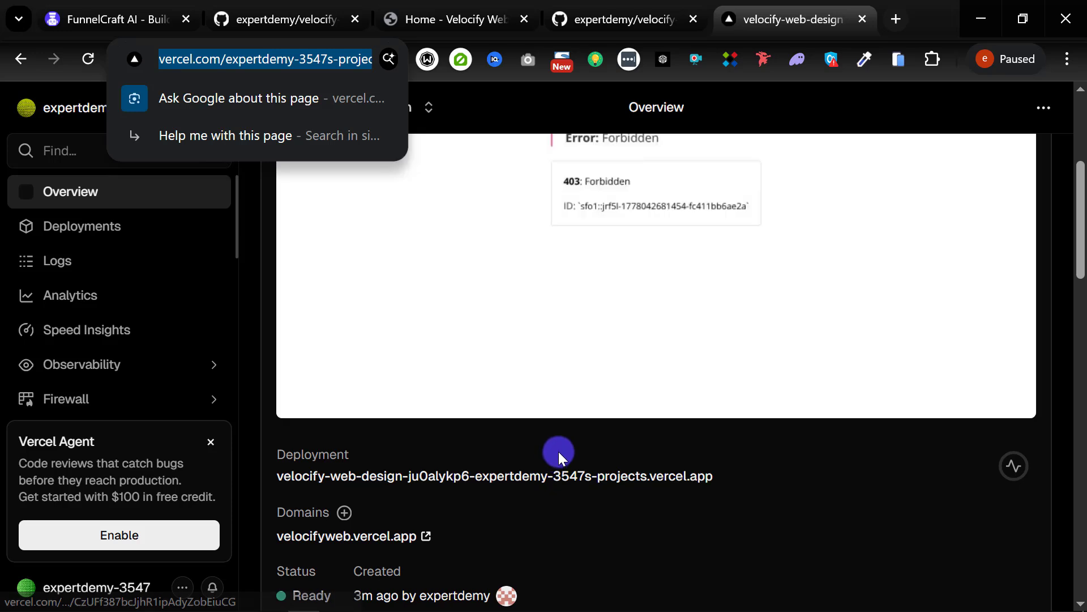
click(149, 123)
click(89, 58)
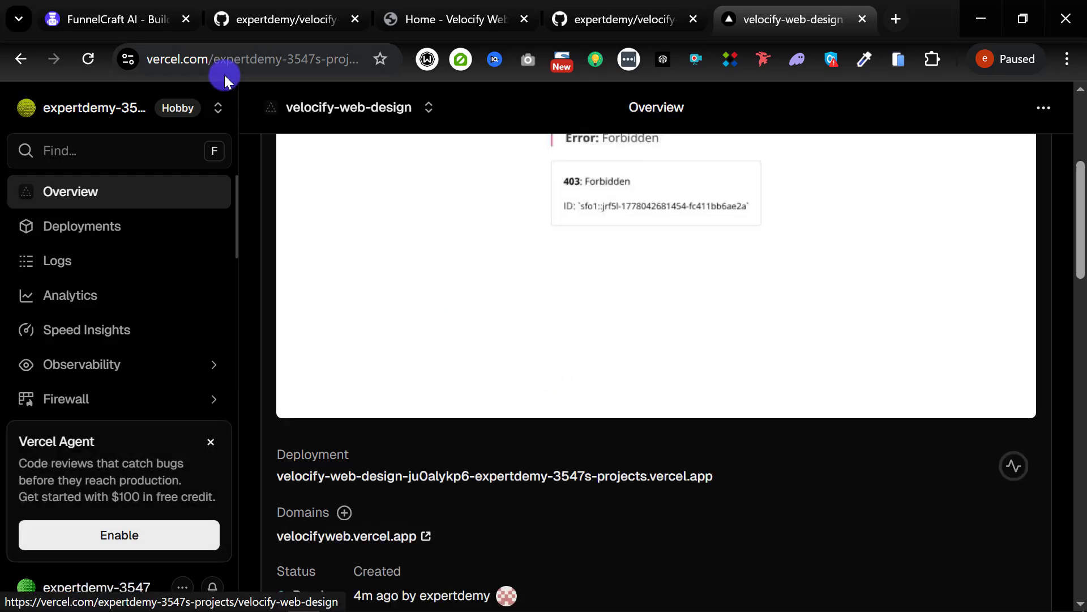
Load netlify.com in place of the Vercel project page, go to its sign-up page, and switch back to FunnelCraft AI's Deploy to Web window.
click(224, 61)
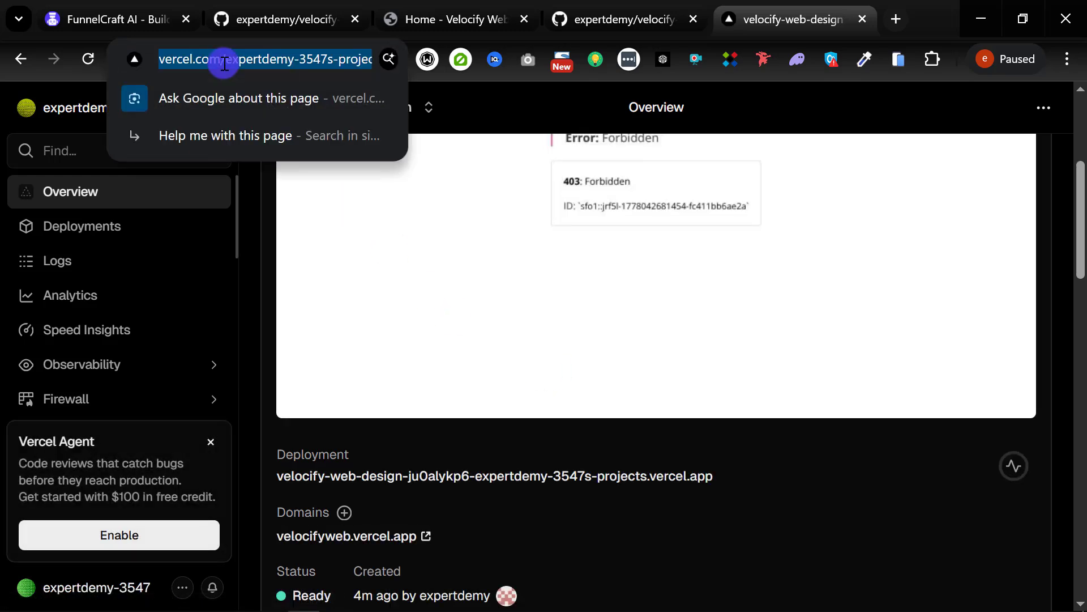
text(netlif)
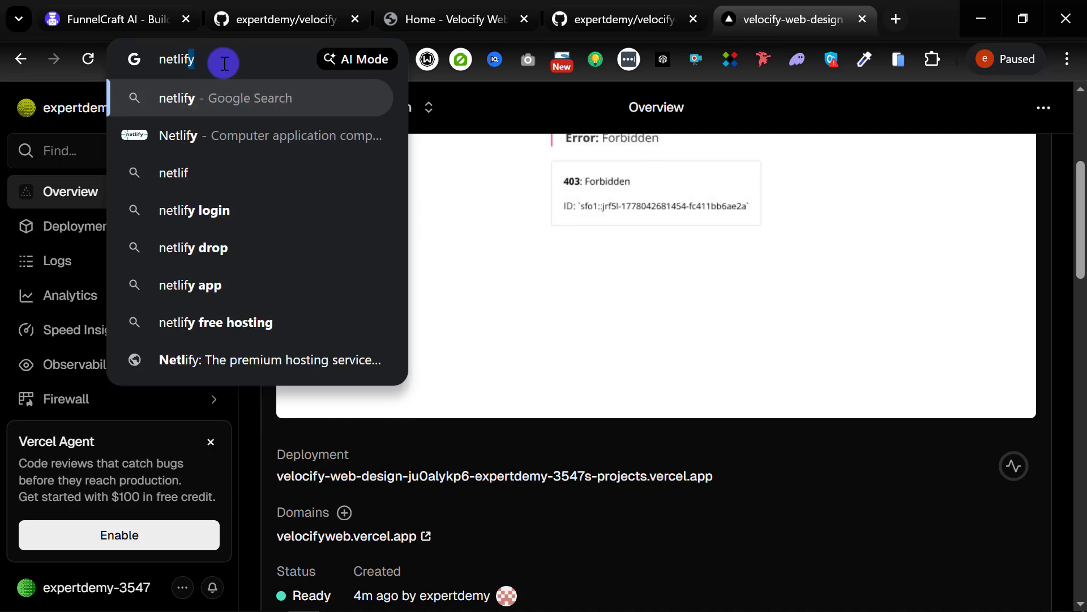
text(y.com)
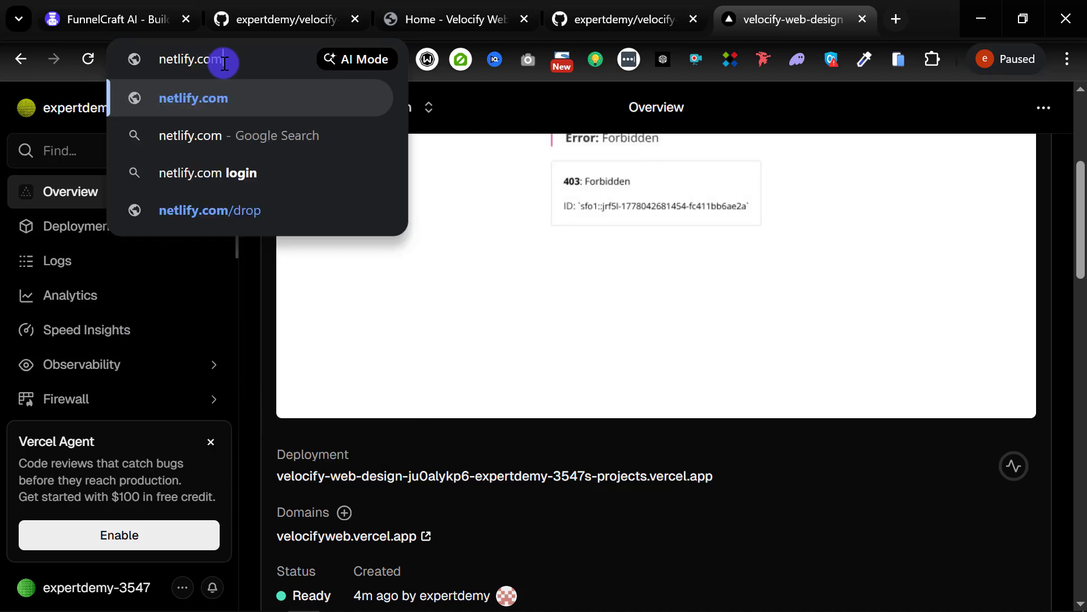
key(Return)
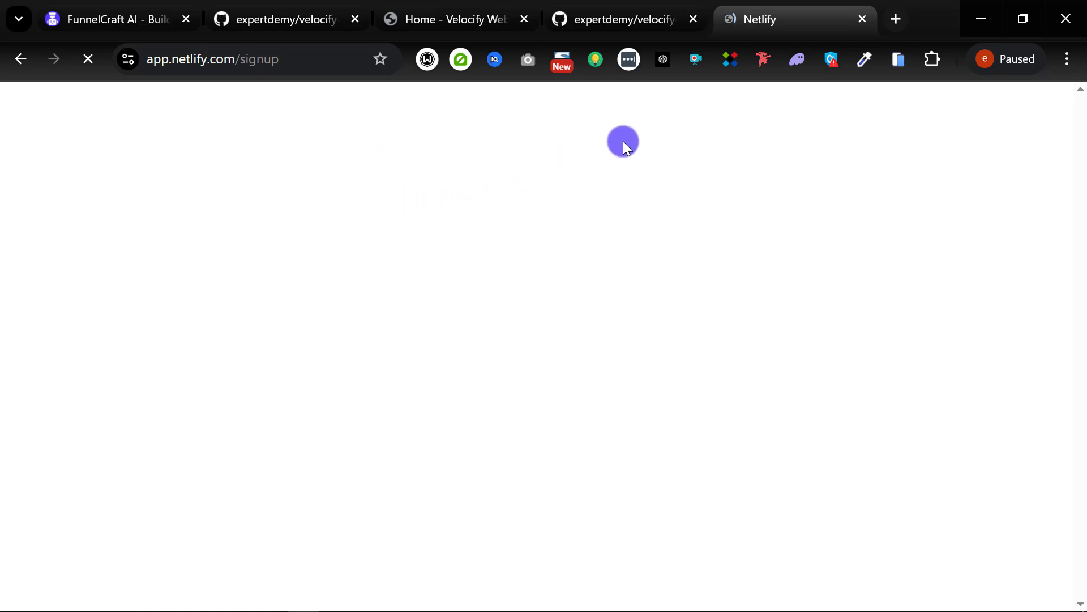
mouse_move(254, 19)
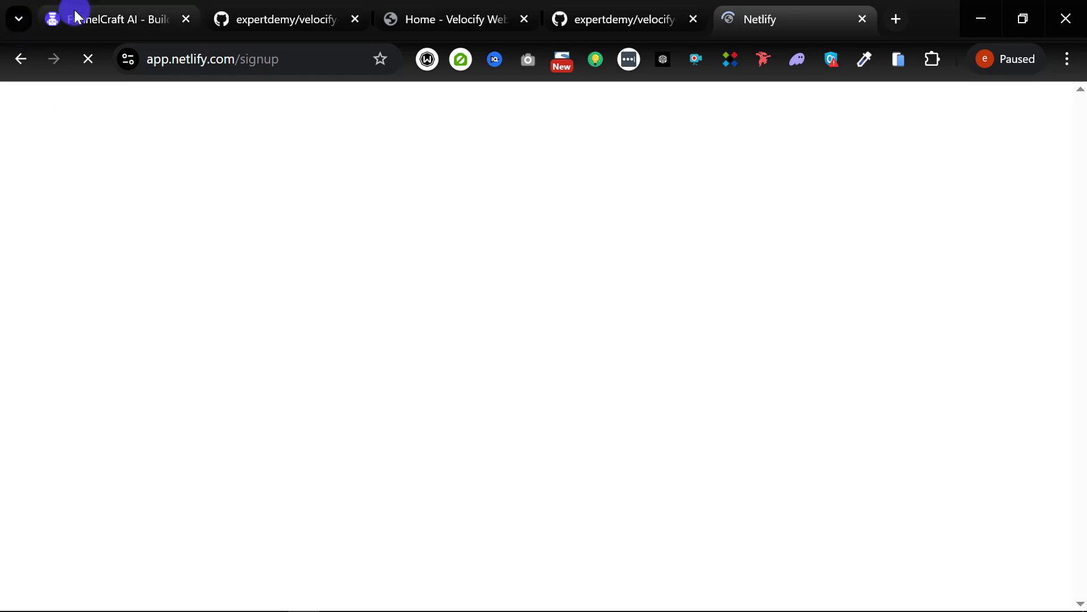
click(111, 25)
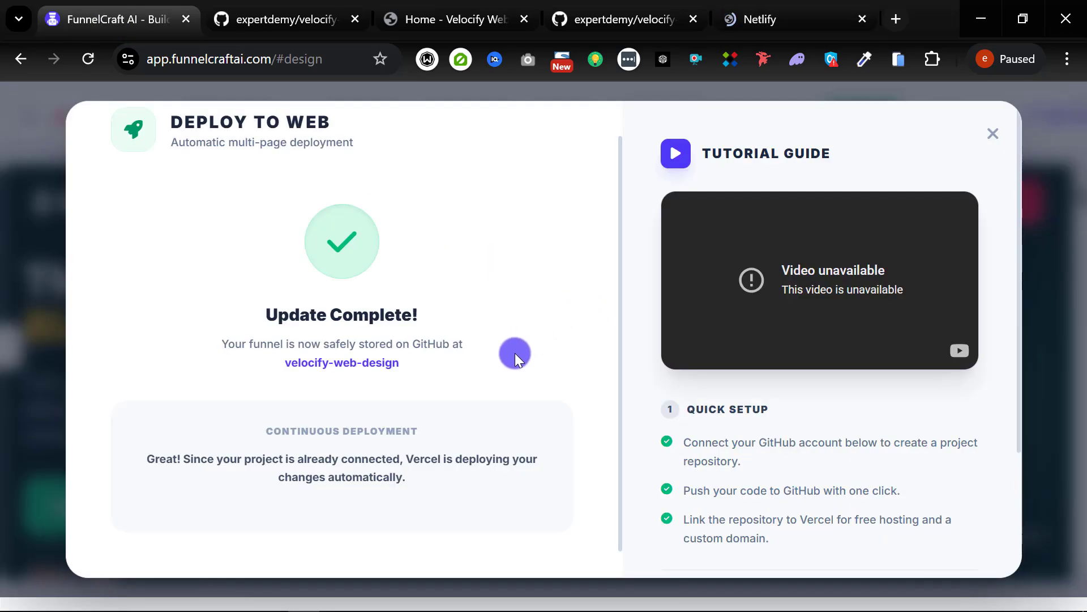